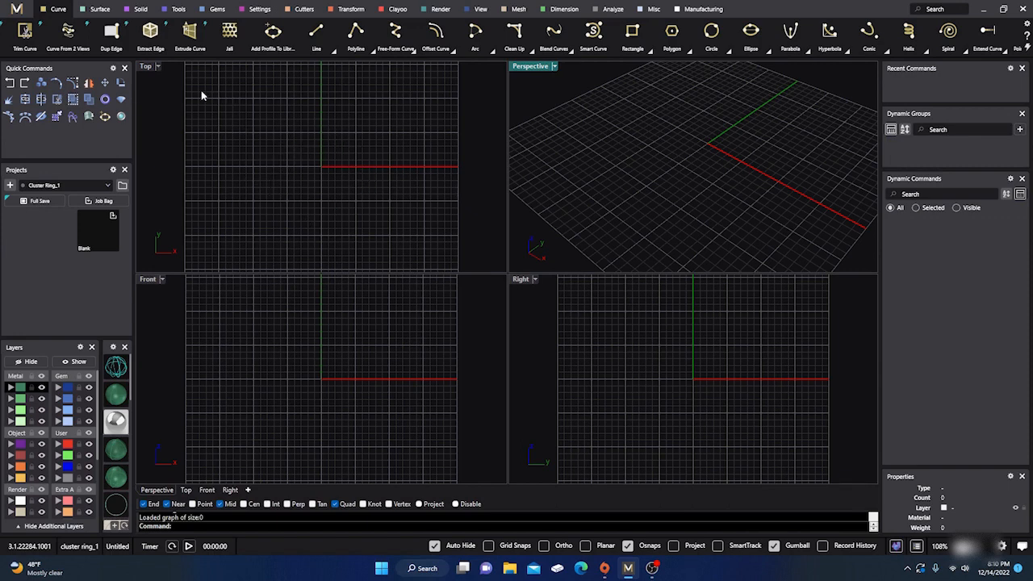
Step: Create a ring rail with the US region and size 7
click(179, 10)
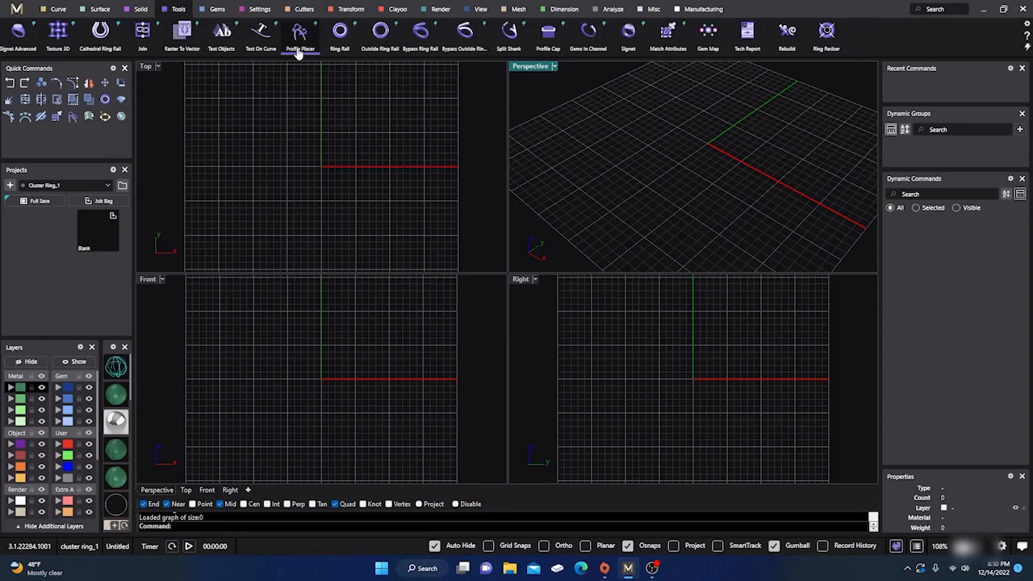
click(340, 34)
key(Return)
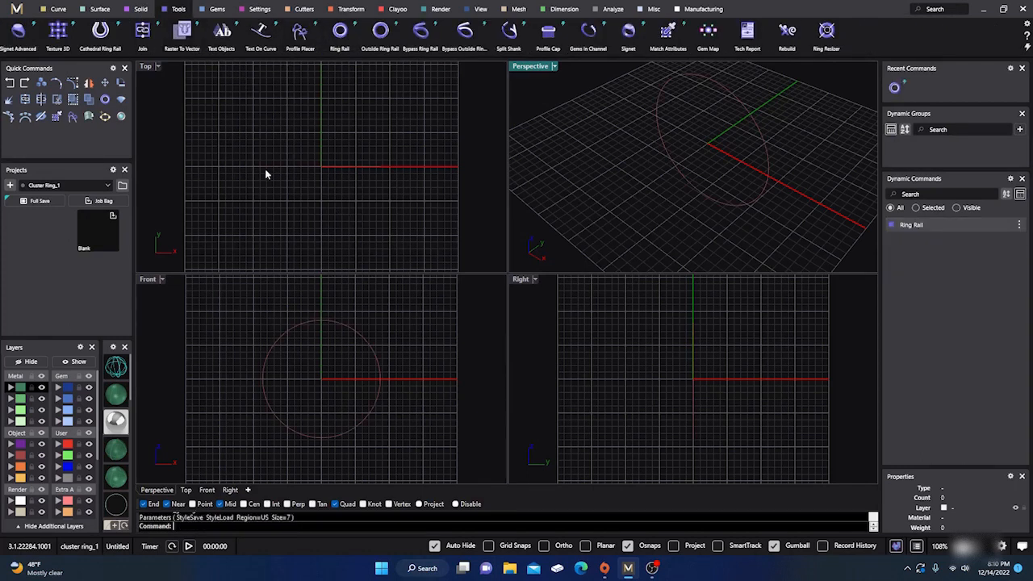
Step: Build an advanced signet ring on the rail with a top profile 12.9 mm wide and 7.4 mm high
click(18, 34)
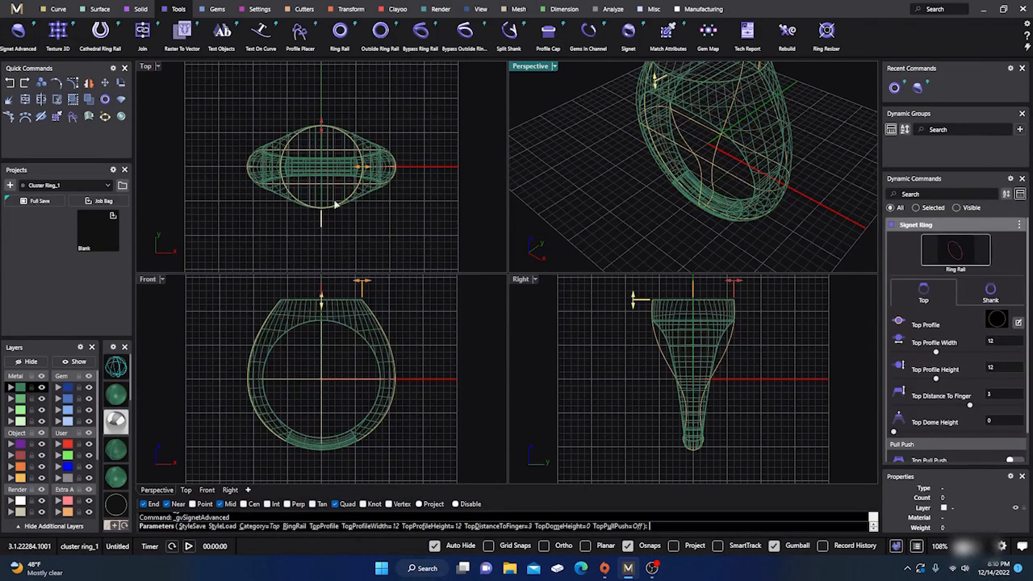
scroll(313, 157, up, 2)
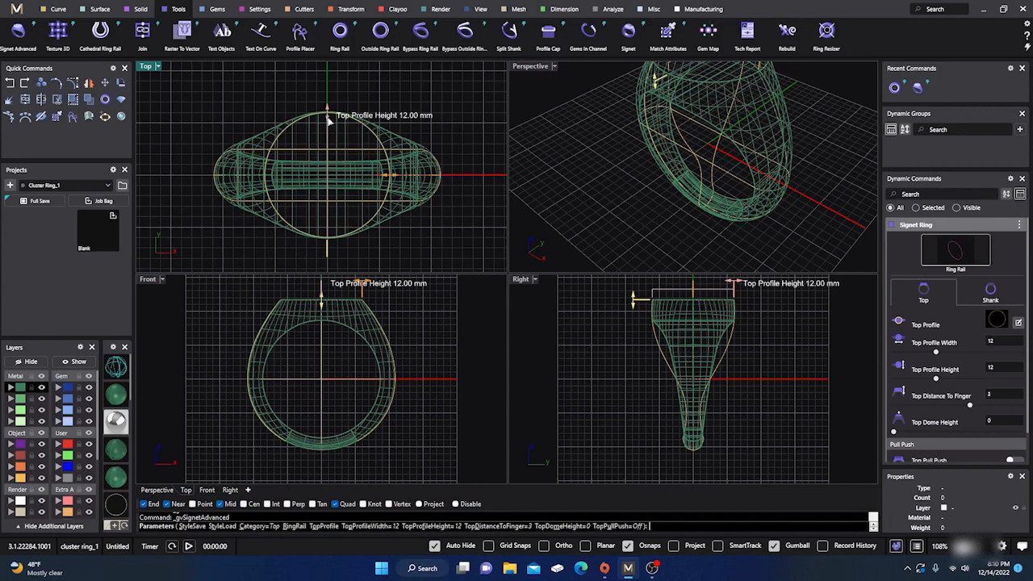
drag(328, 116, 330, 141)
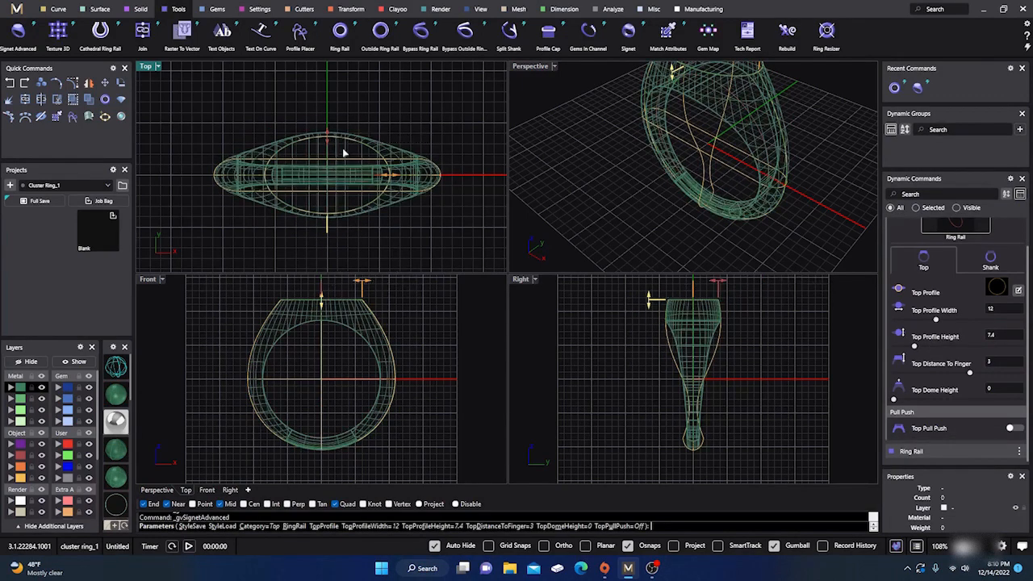
drag(388, 177, 405, 179)
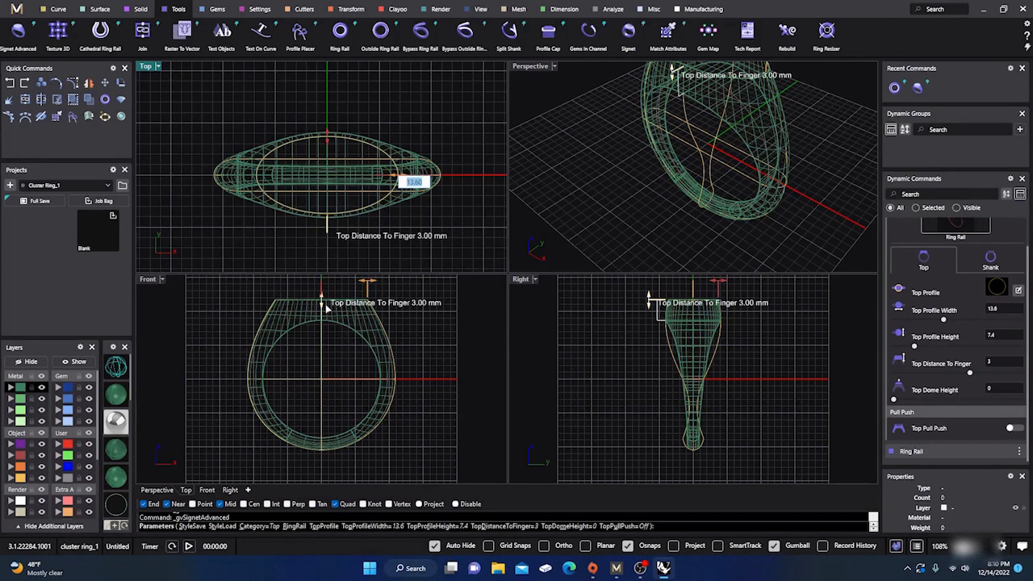
drag(367, 284, 363, 285)
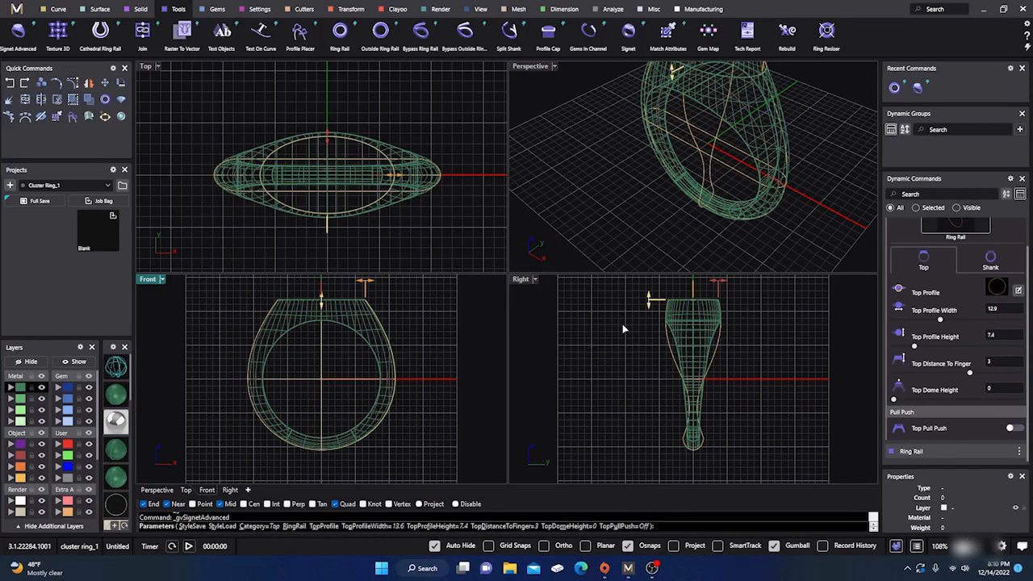
Step: Set the signet shank's right side profile height to 2.5 mm and bottom profile height to about 2.5 mm, and finish the ring
click(990, 260)
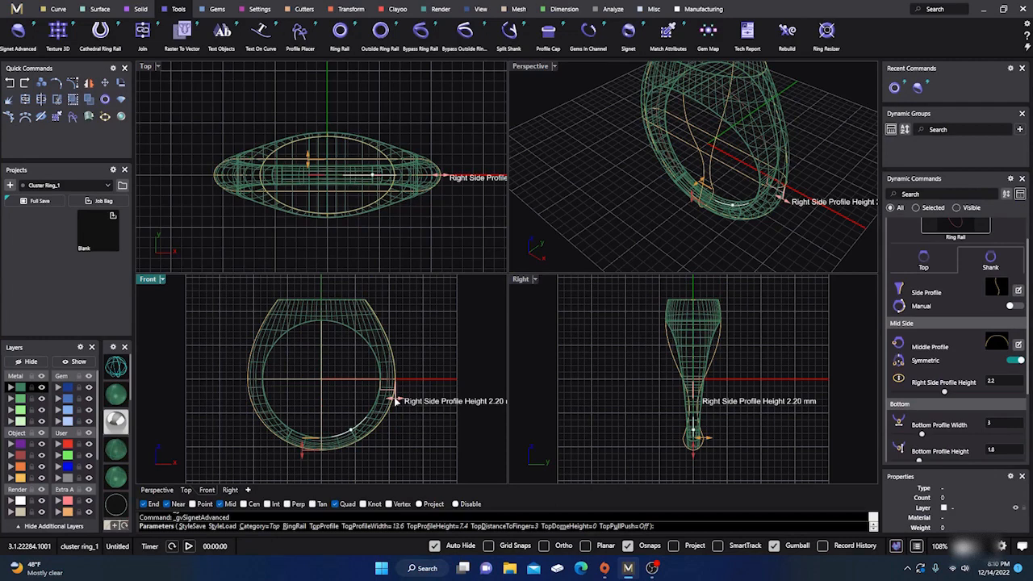
drag(395, 401, 397, 397)
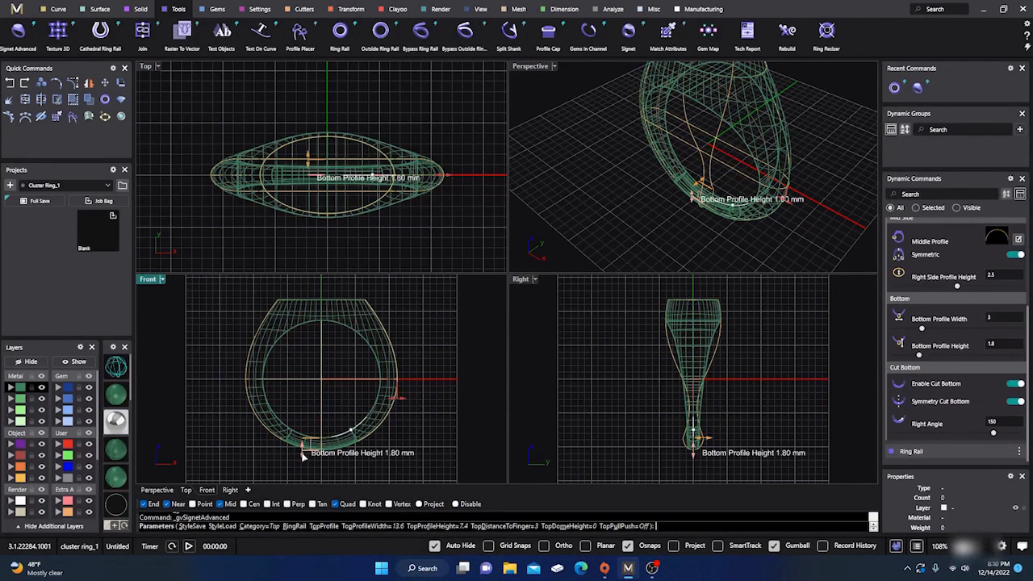
drag(303, 456, 304, 463)
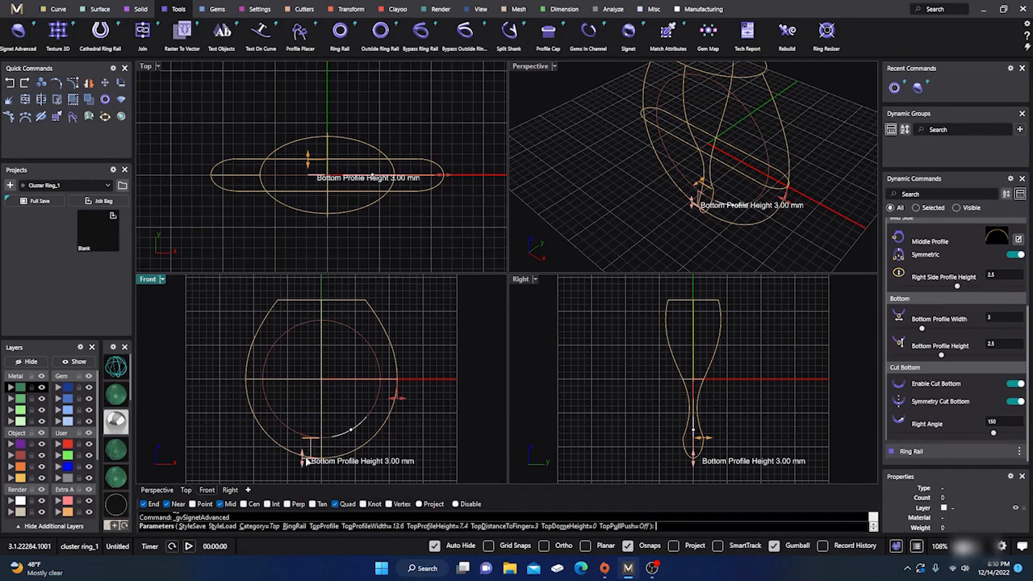
drag(305, 461, 308, 458)
right_click(309, 457)
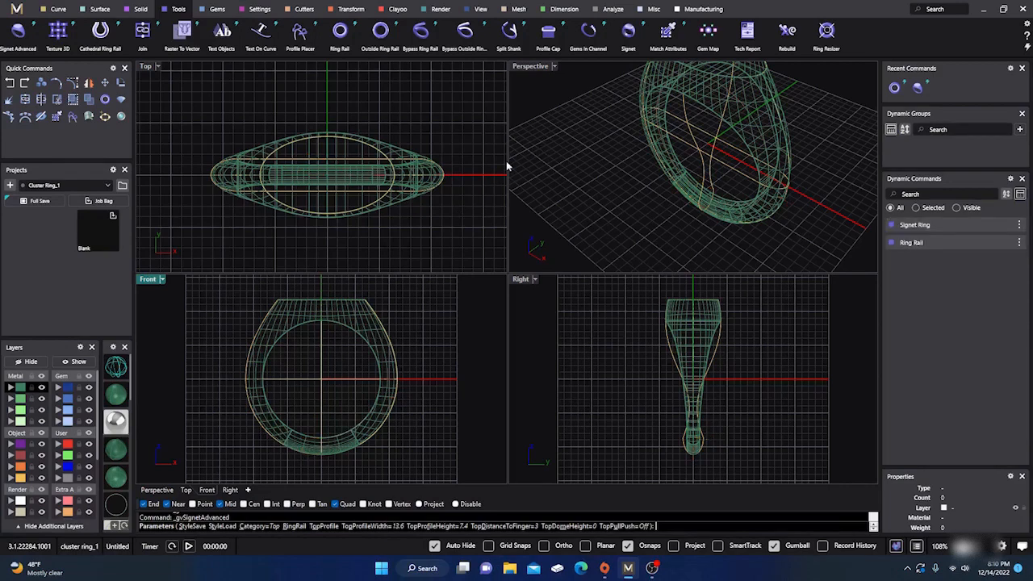
Step: Move the oval top profile curve of the signet ring to the User 01 layer
click(20, 478)
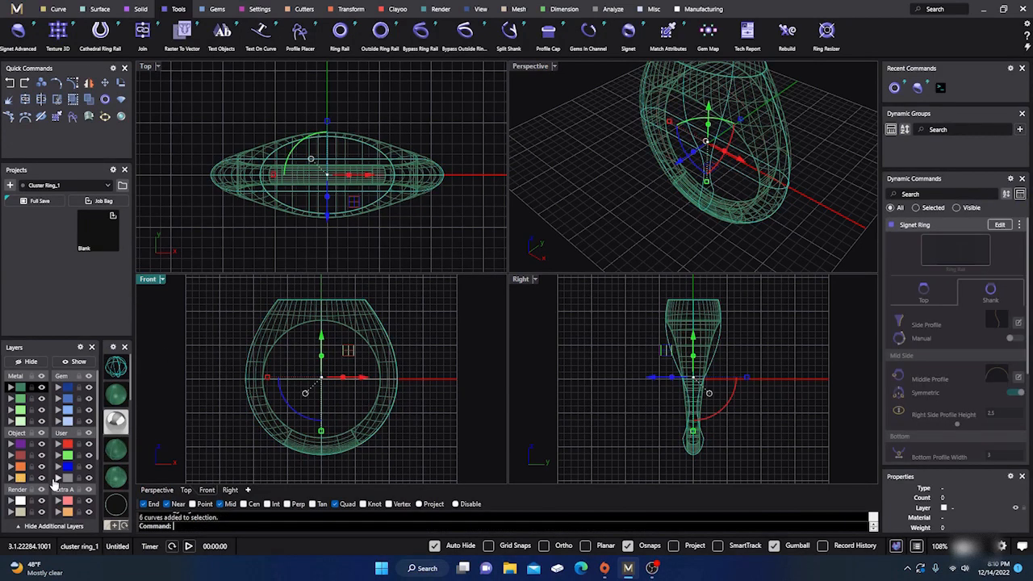
click(183, 327)
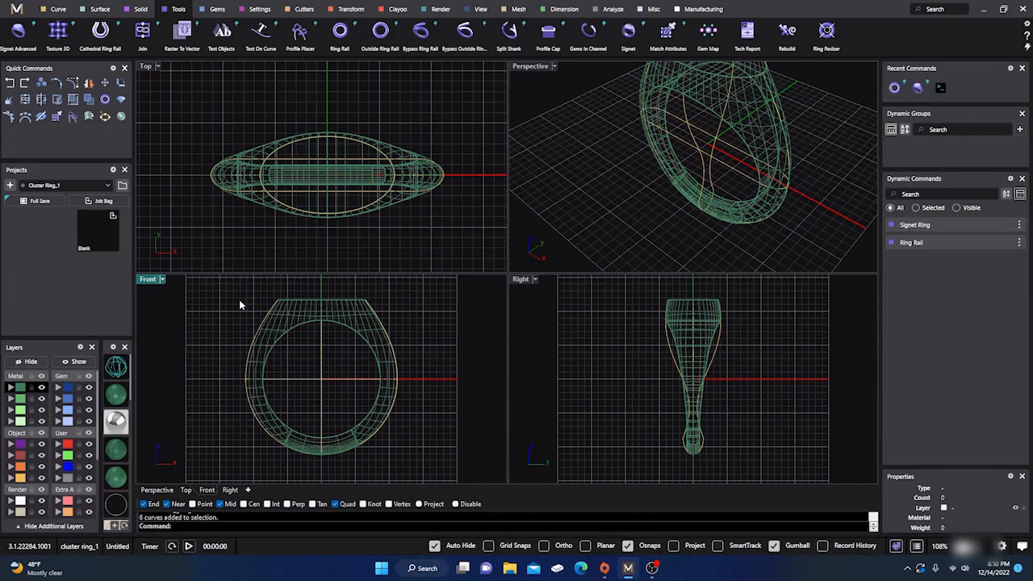
click(298, 144)
click(331, 171)
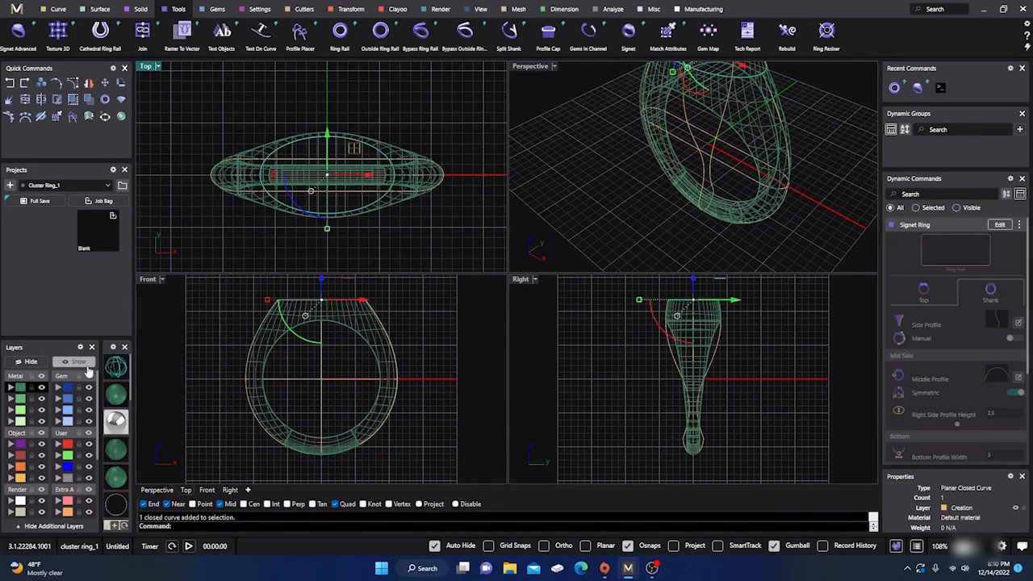
click(58, 444)
click(184, 352)
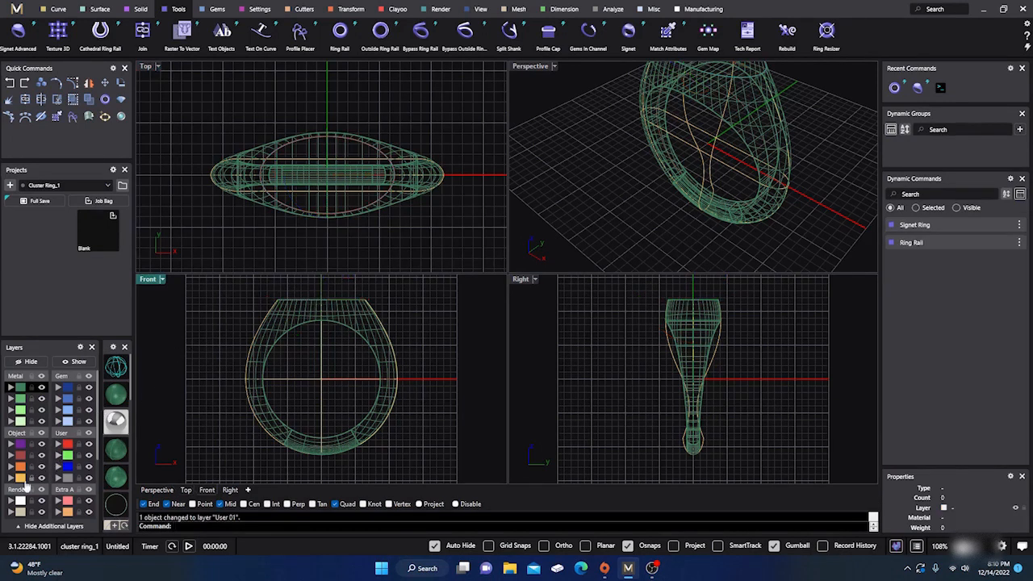
Step: Move the remaining curves on the Creation layer to the User 04 layer
click(18, 481)
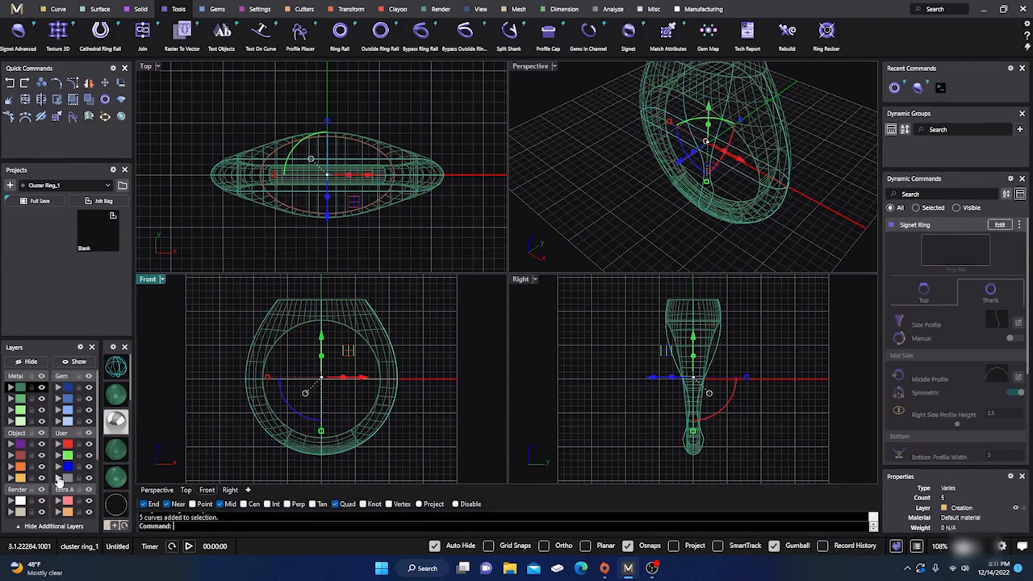
click(58, 479)
key(Escape)
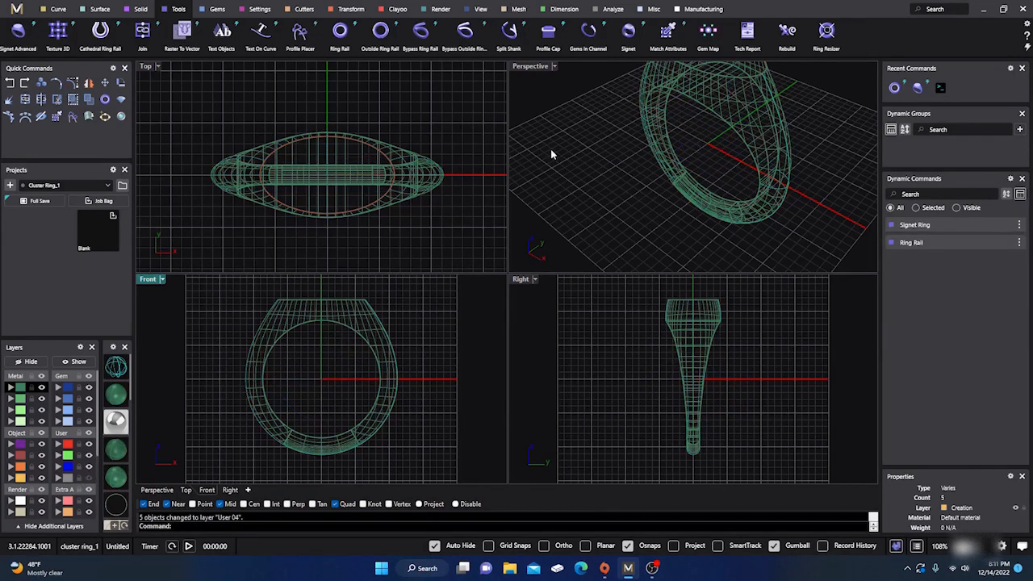
Step: Maximize the Perspective viewport and switch the ring's display from wireframe to shaded
click(551, 154)
double_click(536, 68)
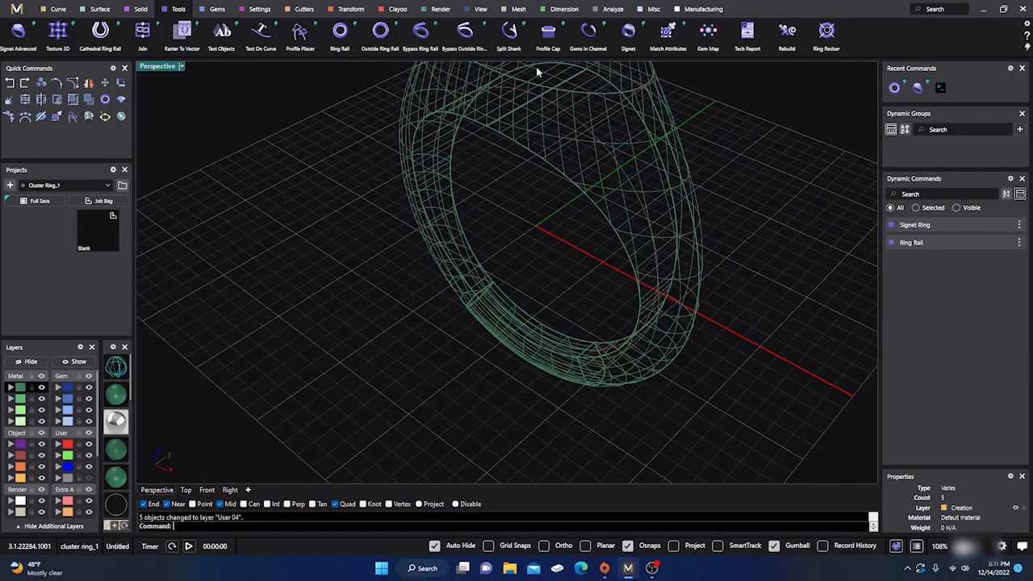
scroll(480, 339, down, 5)
right_drag(479, 339, 502, 346)
scroll(522, 207, up, 3)
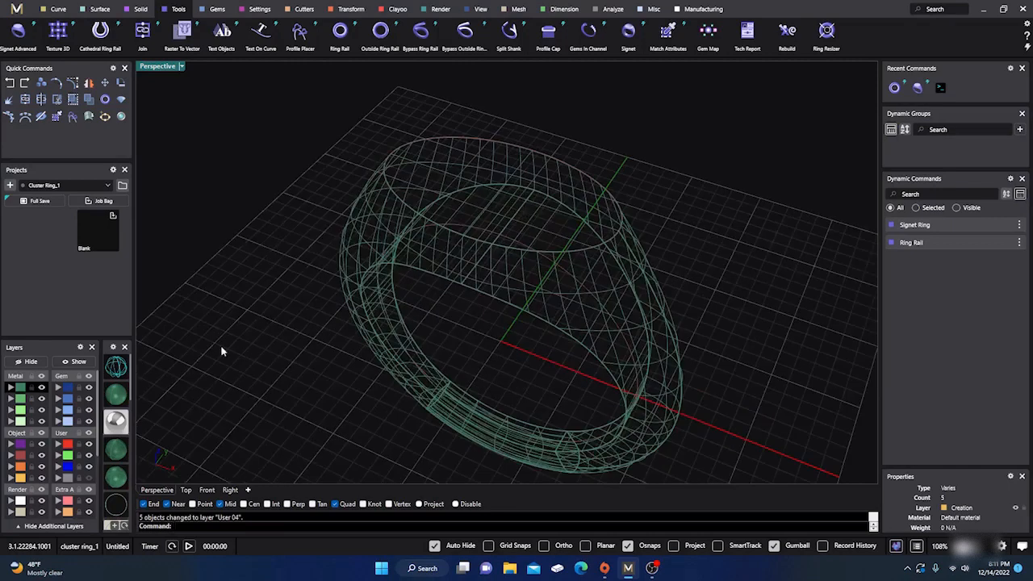
click(115, 394)
right_drag(499, 374, 504, 346)
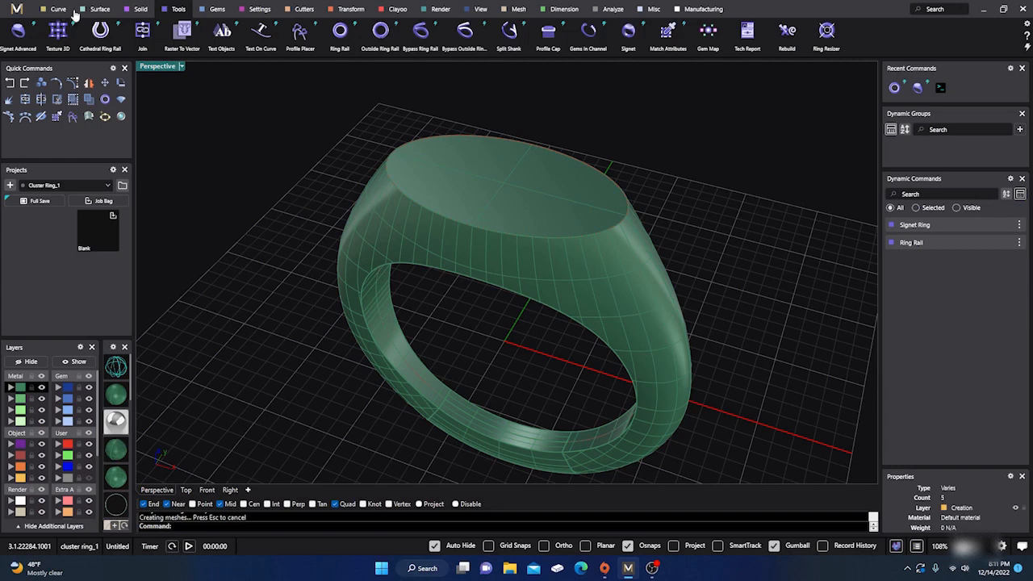
Step: Examine the shaded signet ring's flat oval top and shank from several angles and distances
click(139, 11)
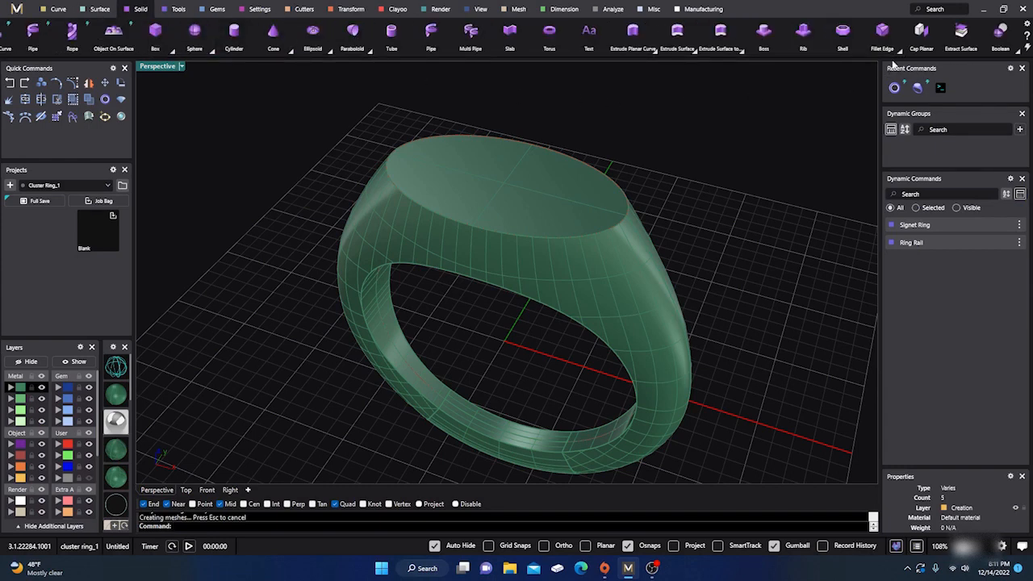
scroll(300, 376, down, 3)
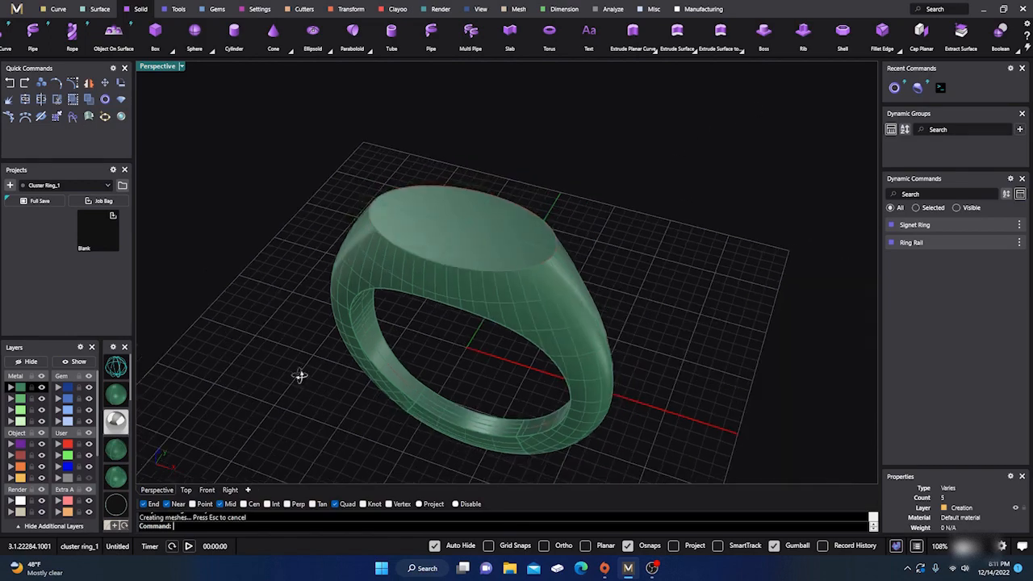
right_drag(299, 375, 318, 396)
scroll(492, 373, down, 2)
scroll(494, 377, up, 3)
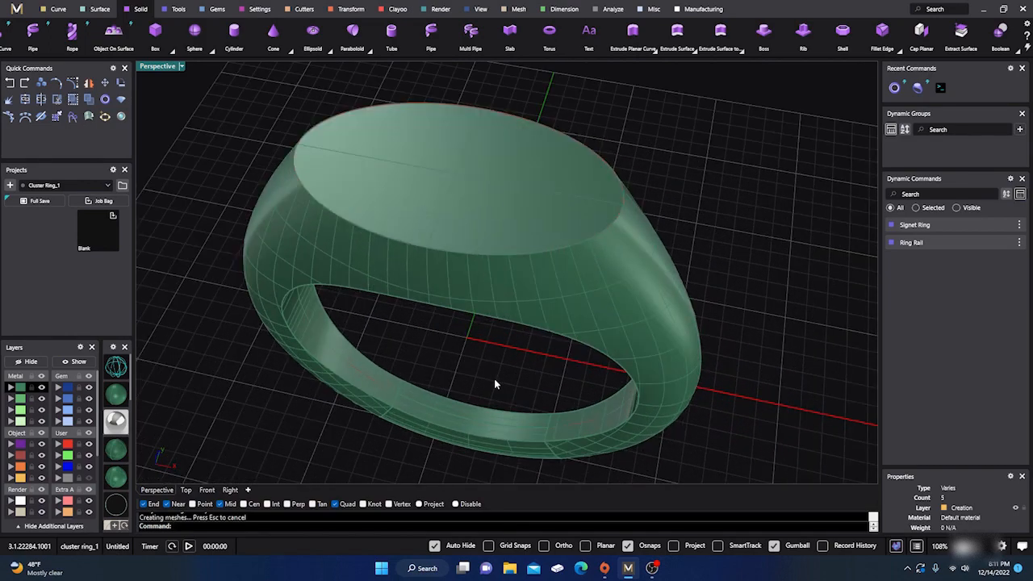
scroll(494, 379, down, 3)
scroll(495, 381, up, 2)
scroll(504, 377, up, 1)
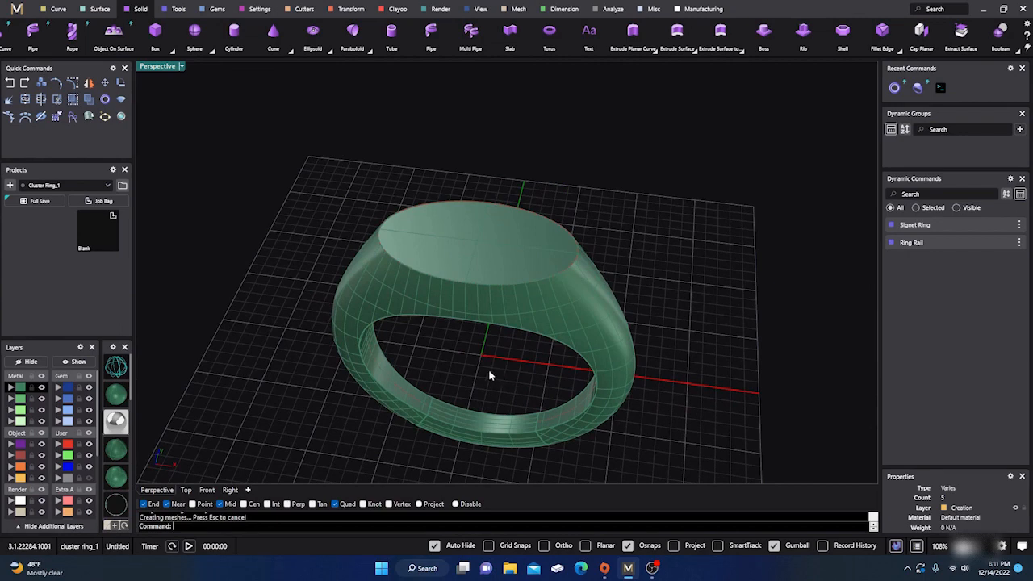
click(484, 231)
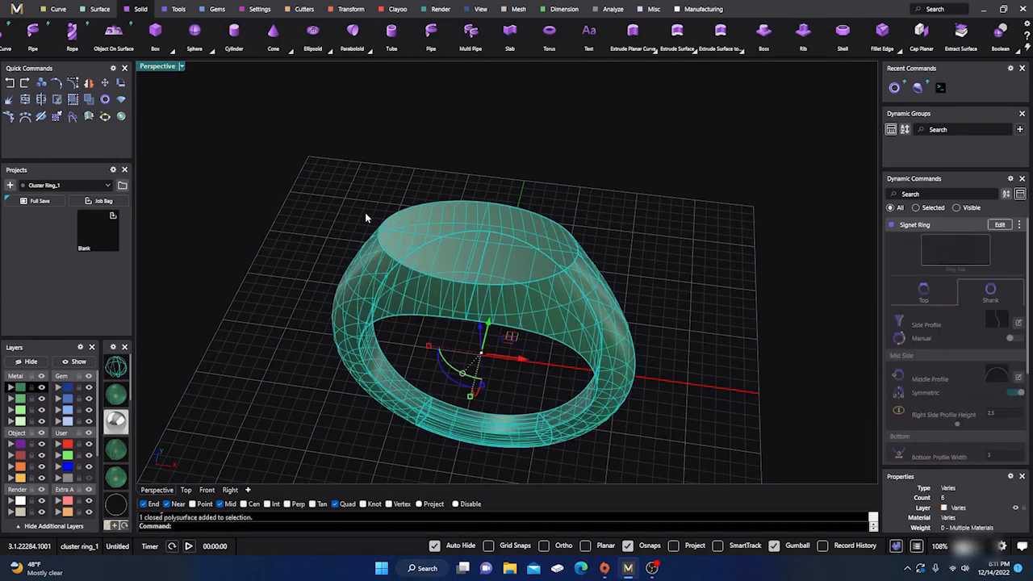
click(284, 192)
right_drag(342, 256, 405, 250)
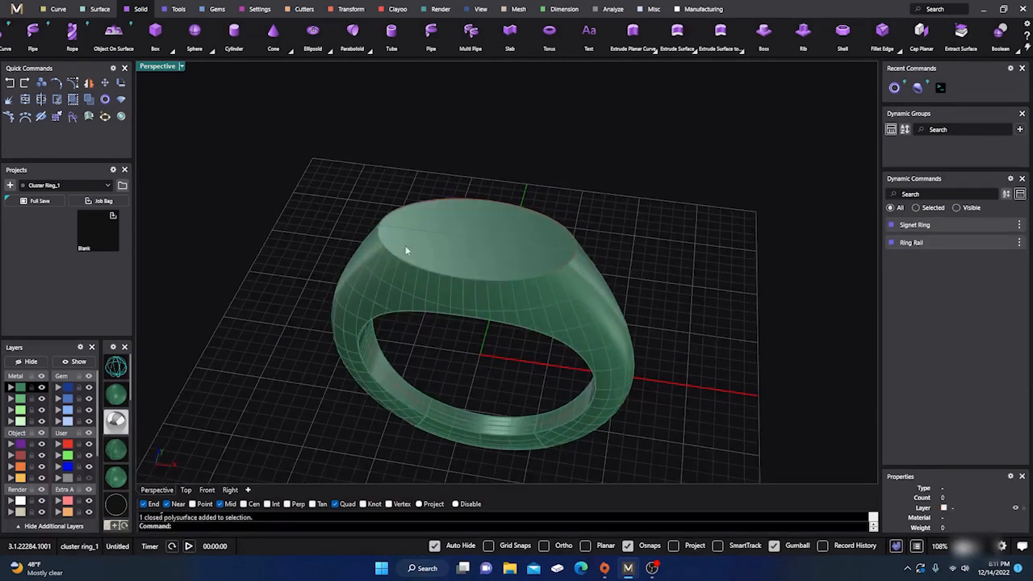
Step: Extract the flat oval top surface from the signet ring without copying it, and check that it selects separately
click(465, 242)
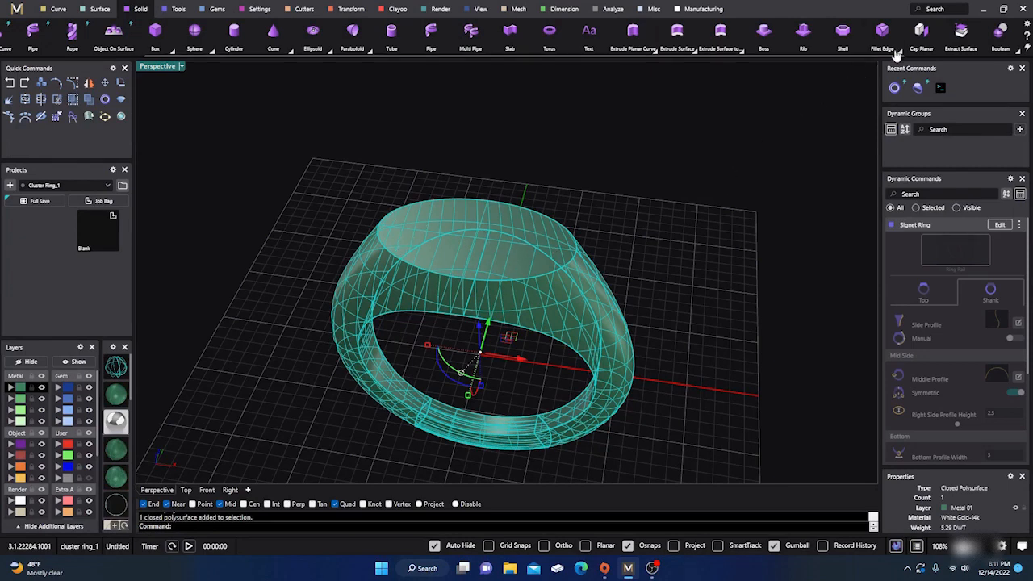
click(959, 34)
click(470, 243)
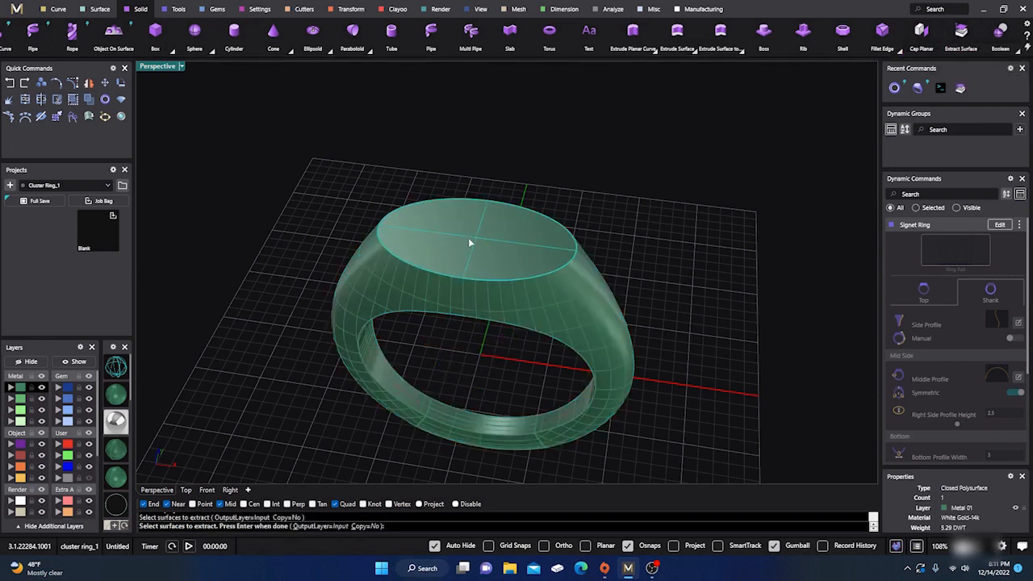
key(Return)
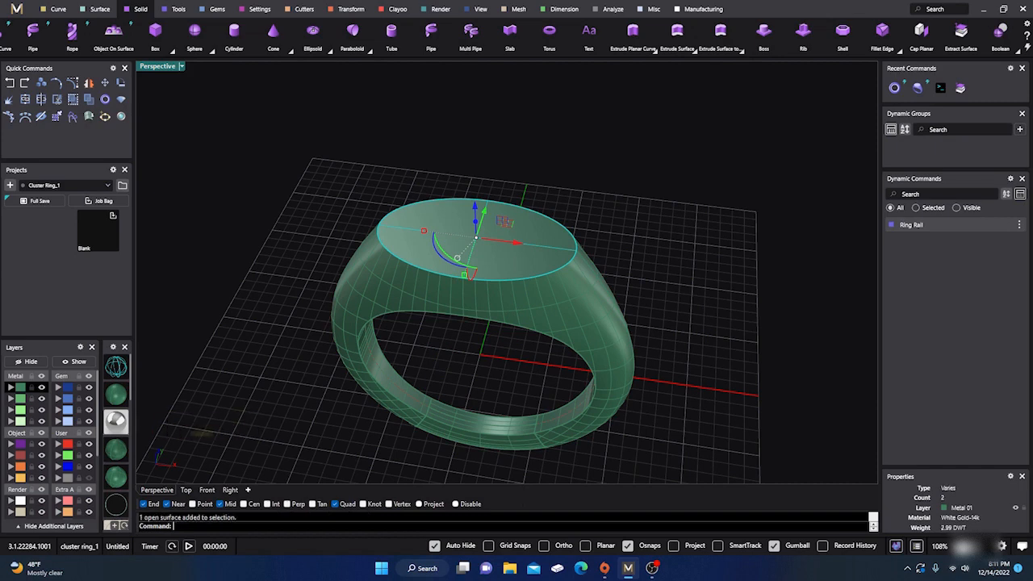
click(565, 156)
click(484, 234)
click(606, 164)
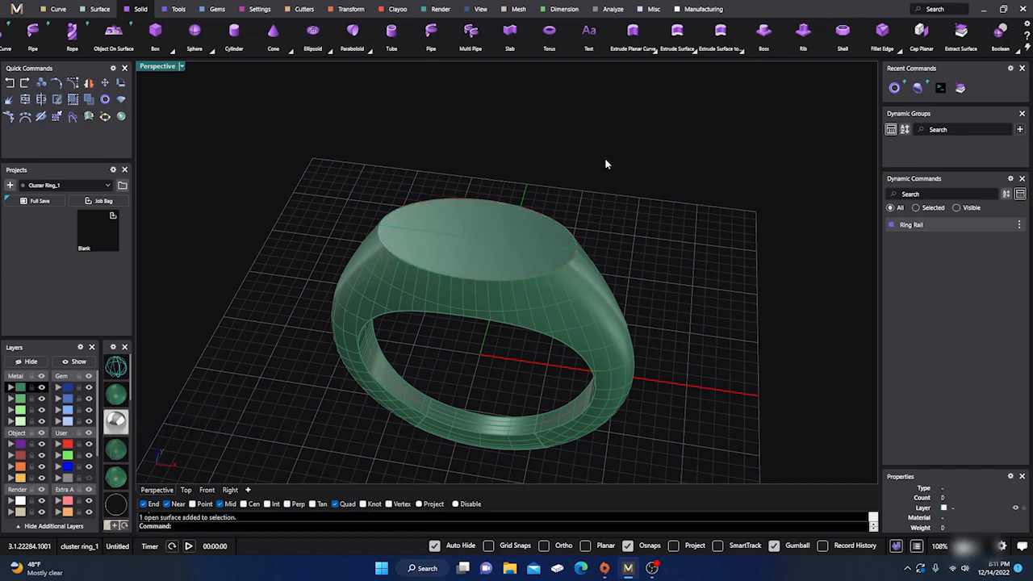
Step: Rebuild the extracted oval top surface with point counts U 3 and V 5 and degrees U 2 and V 3, and reselect it
click(557, 228)
text(rebuild)
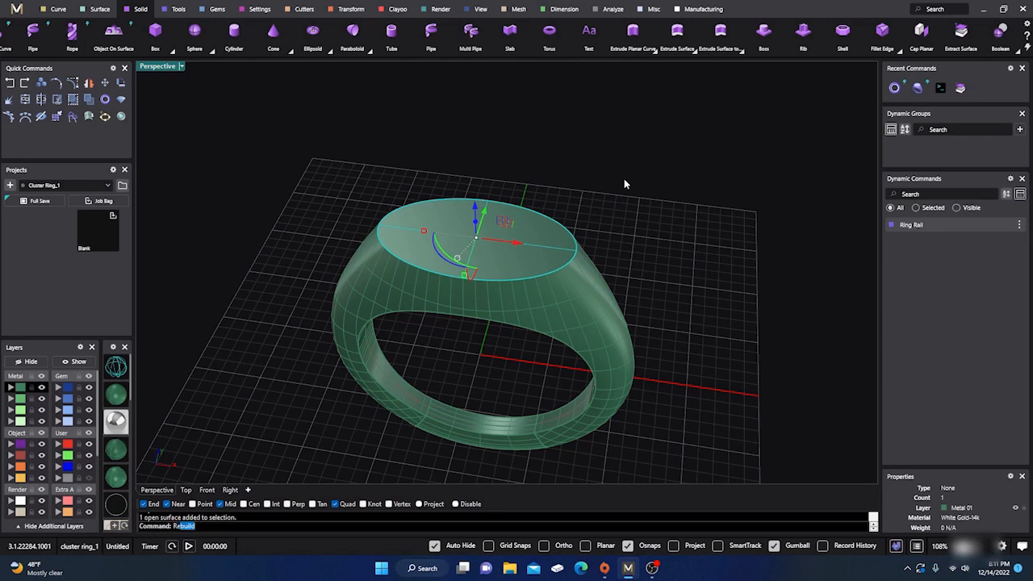
key(Return)
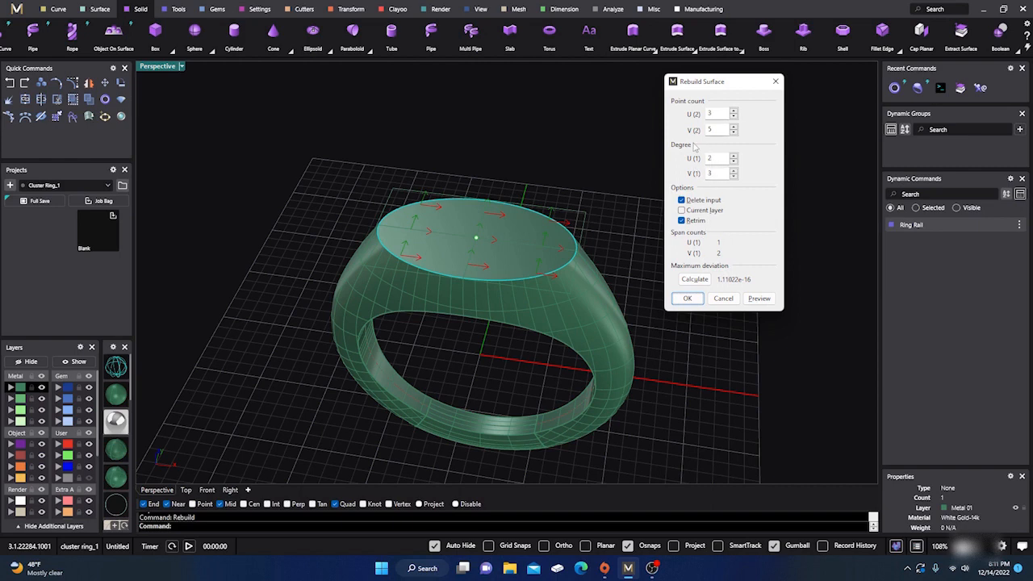
click(688, 299)
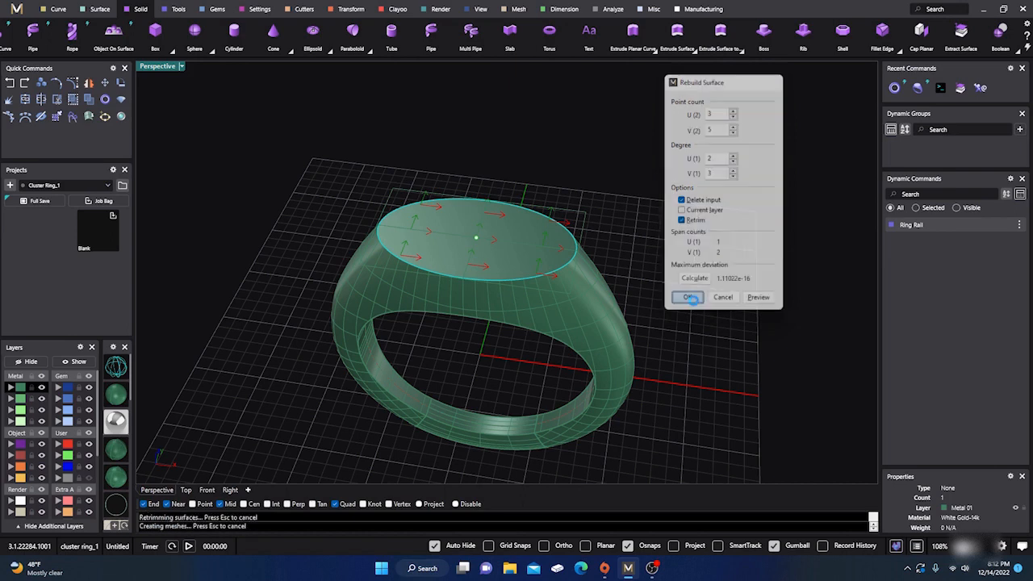
right_drag(686, 353, 601, 325)
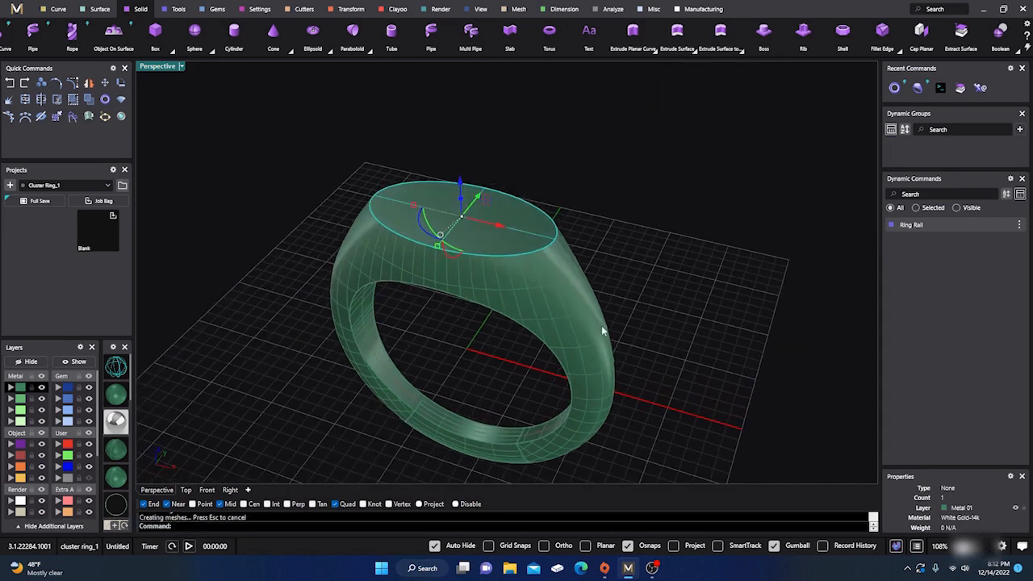
click(285, 202)
click(433, 202)
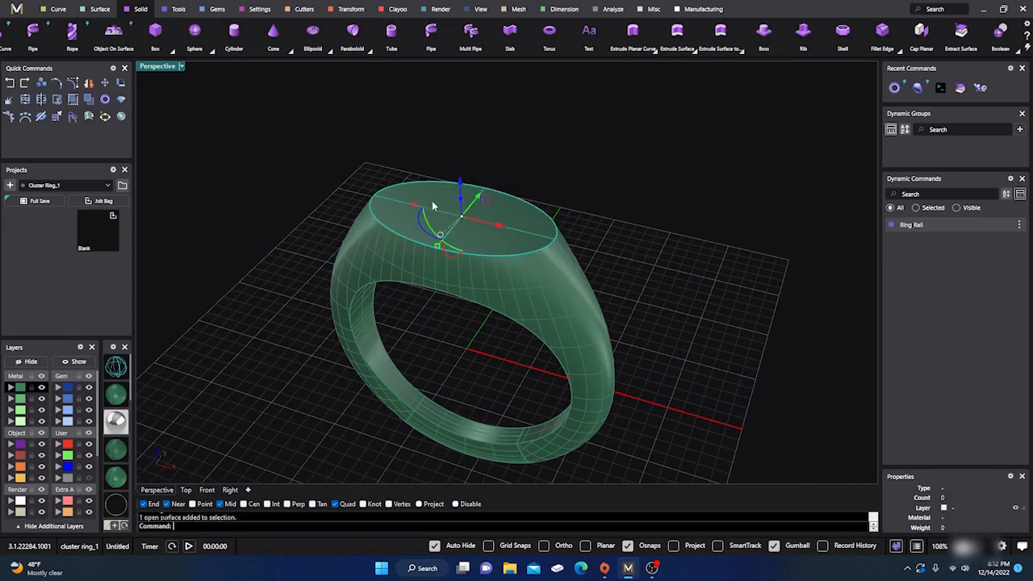
Step: Show the oval top surface's control points and lower the three along its middle to dish the surface inward
click(73, 82)
scroll(445, 264, up, 5)
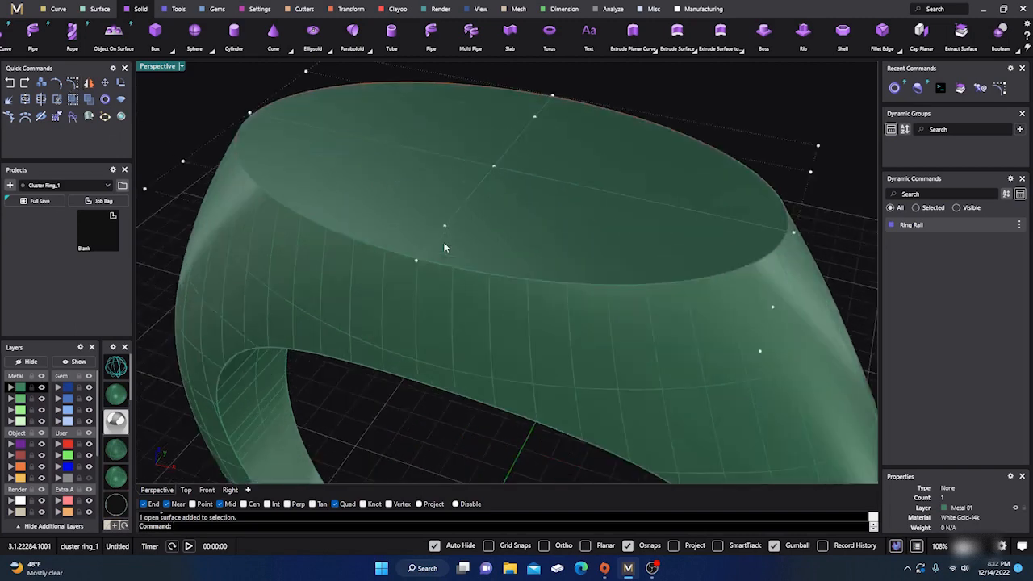
click(445, 228)
drag(447, 231, 495, 170)
drag(541, 119, 505, 189)
click(386, 423)
scroll(387, 423, down, 5)
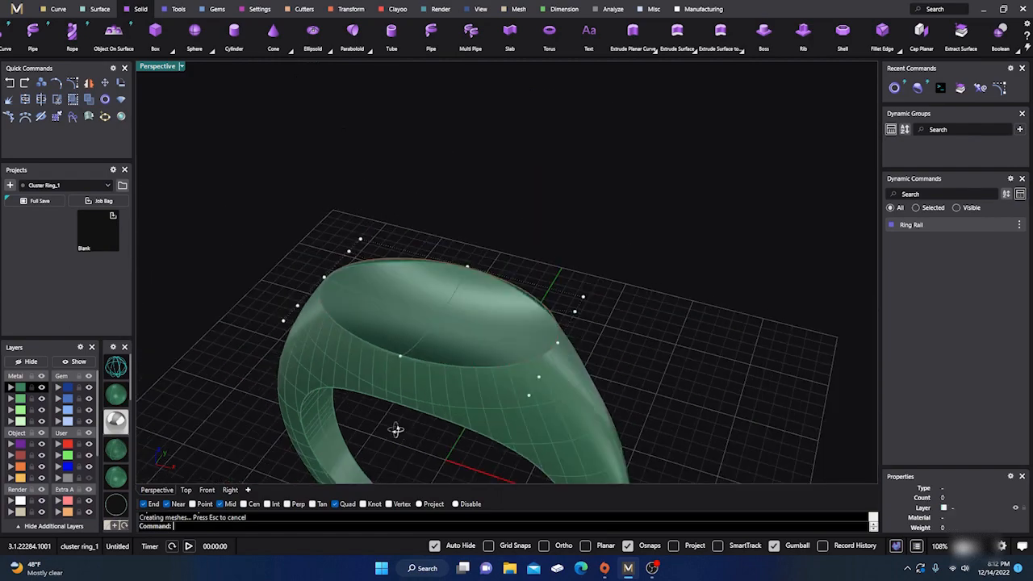
right_drag(397, 428, 461, 349)
key(Escape)
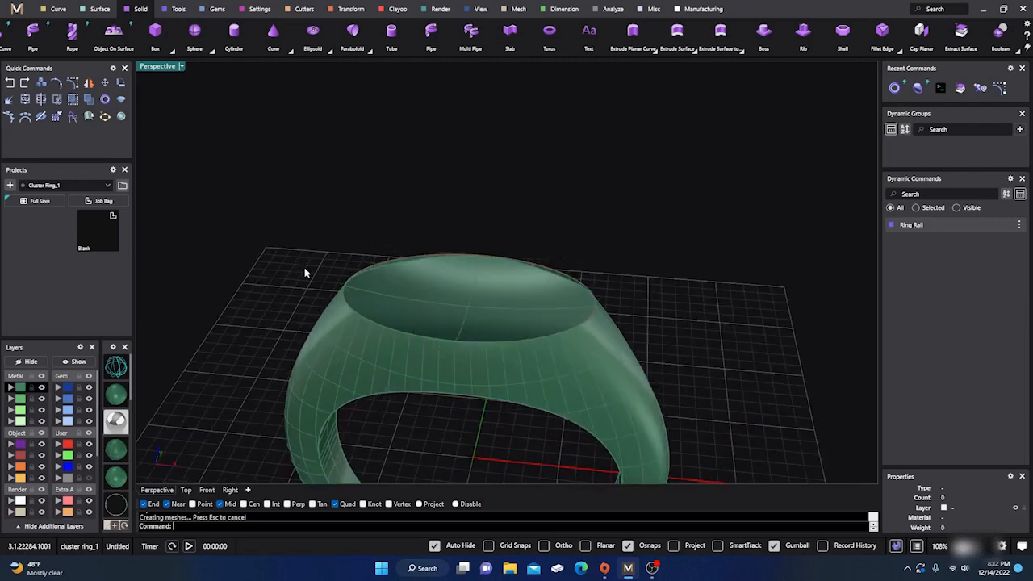
Step: Scale the dished oval surface up in plan so it extends past the ring's upper edge all around
click(461, 302)
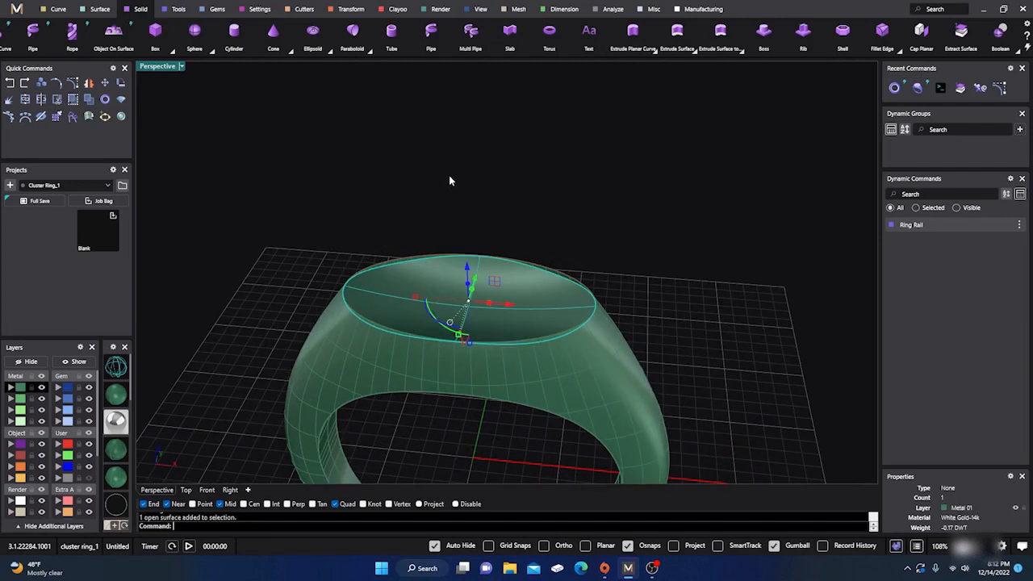
right_drag(449, 180, 480, 305)
scroll(500, 311, up, 3)
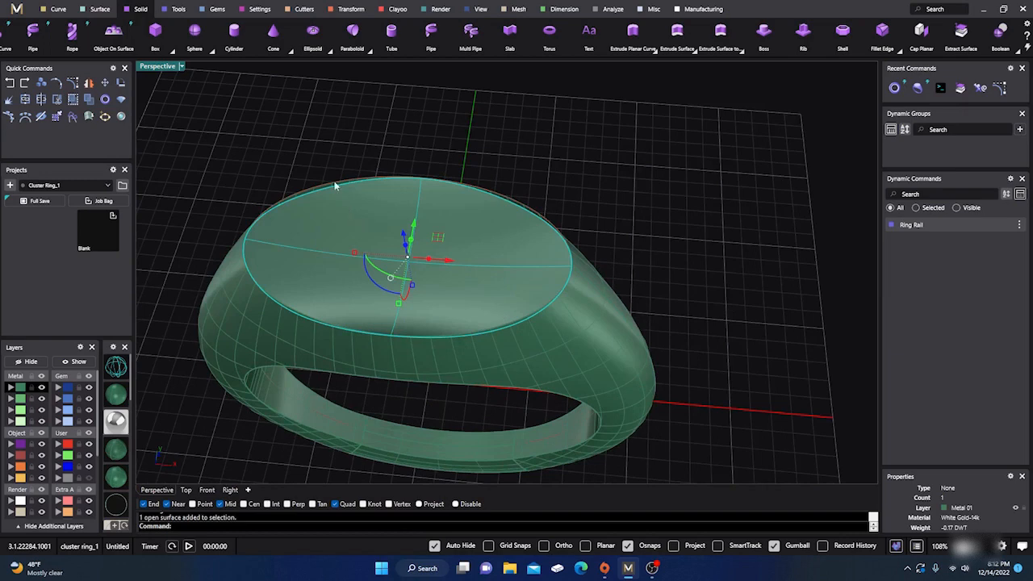
drag(437, 236, 450, 235)
click(701, 293)
scroll(704, 294, up, 3)
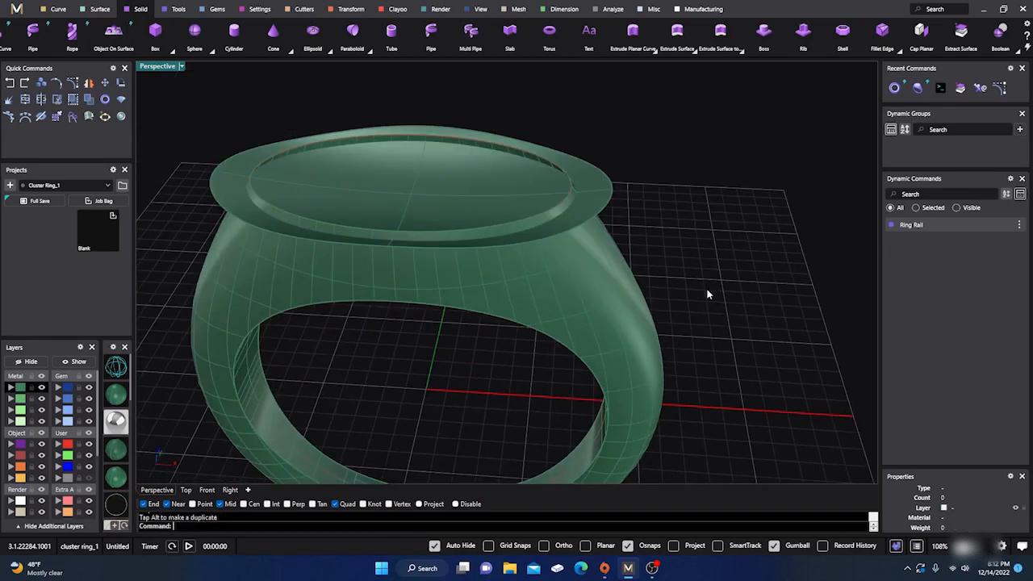
Step: Split the enlarged oval surface using the ring body as the cutting object, and check that the outer rim selects separately
click(223, 191)
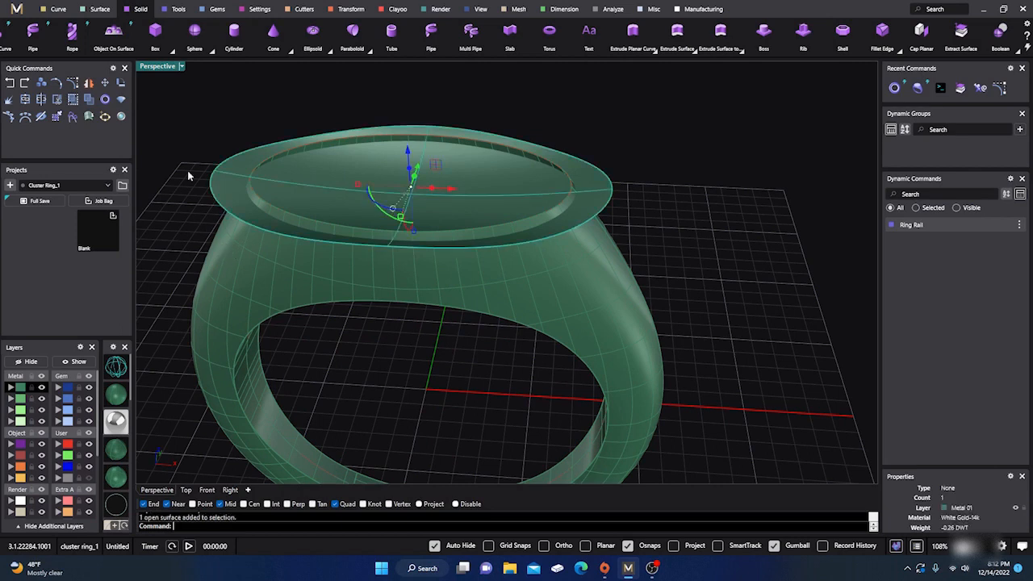
click(41, 101)
click(228, 279)
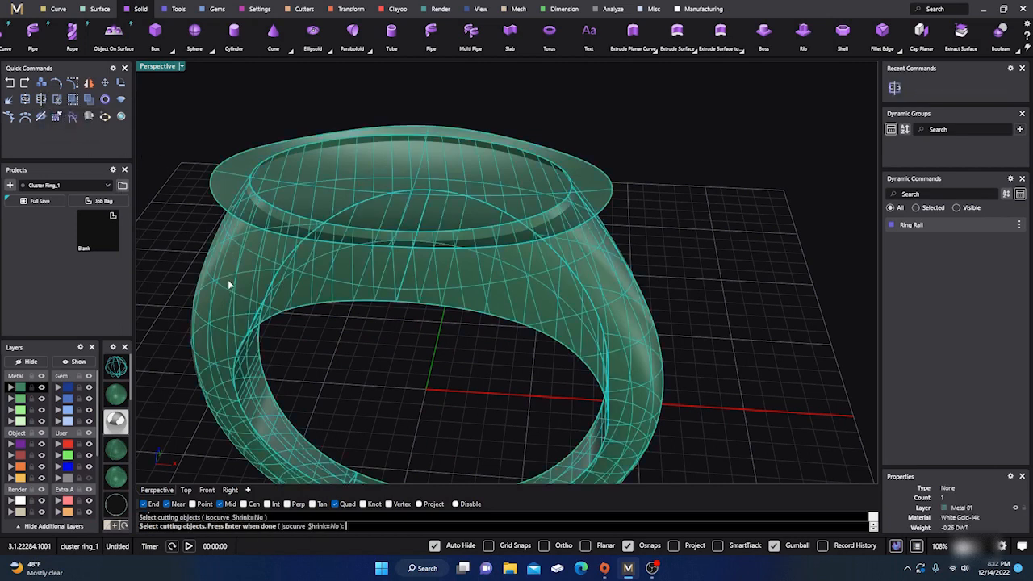
key(Return)
click(170, 214)
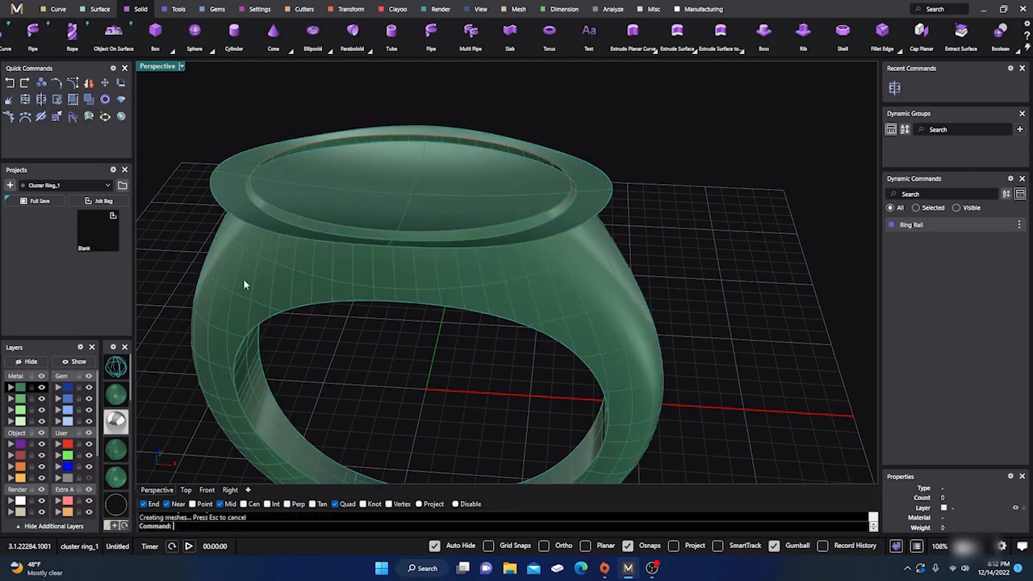
click(246, 284)
click(230, 185)
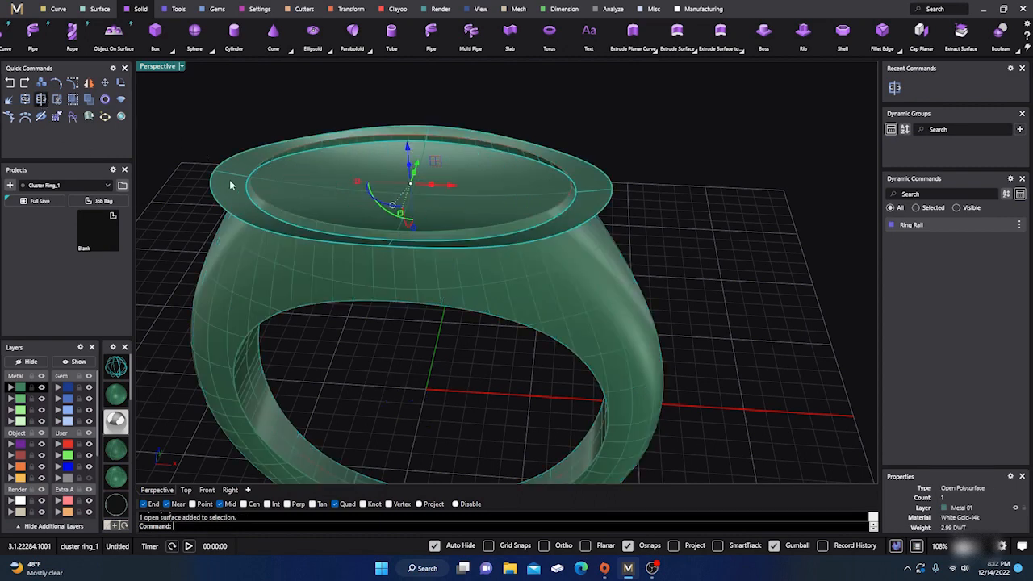
key(Return)
click(245, 169)
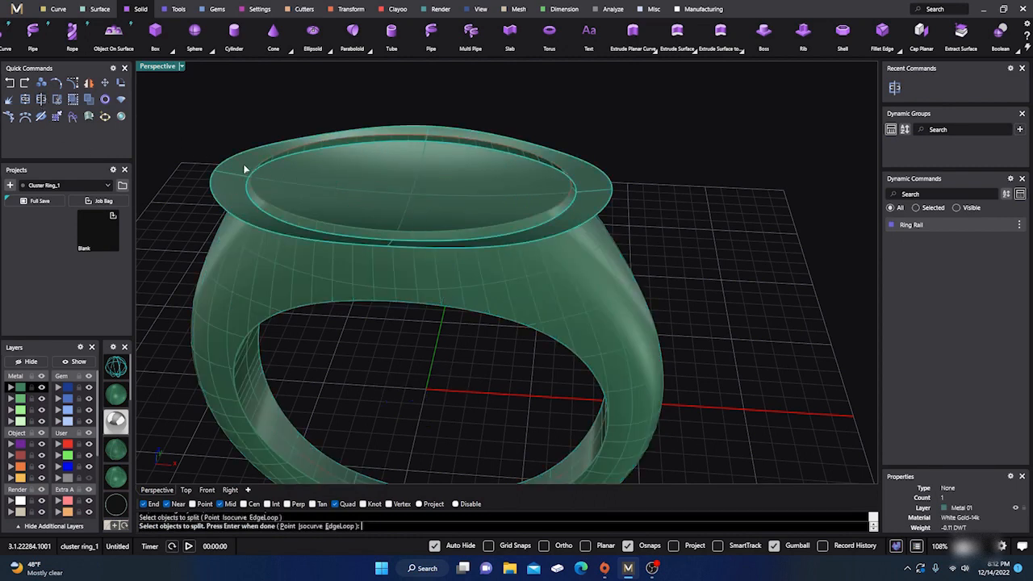
key(Return)
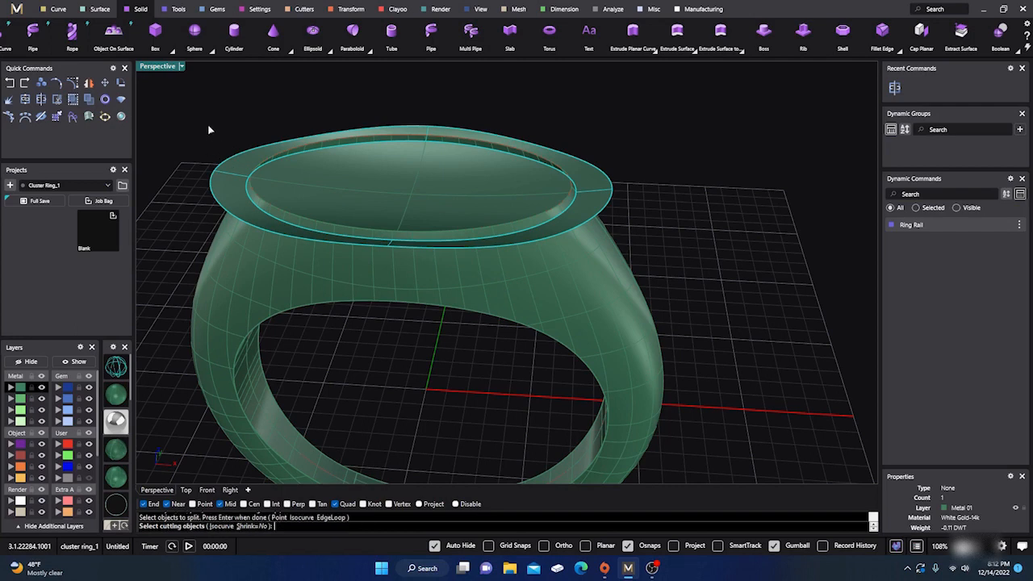
key(Escape)
Step: Delete the outer rim of the split oval surface and check whether the ring's upper edge band selects separately
click(225, 168)
key(Delete)
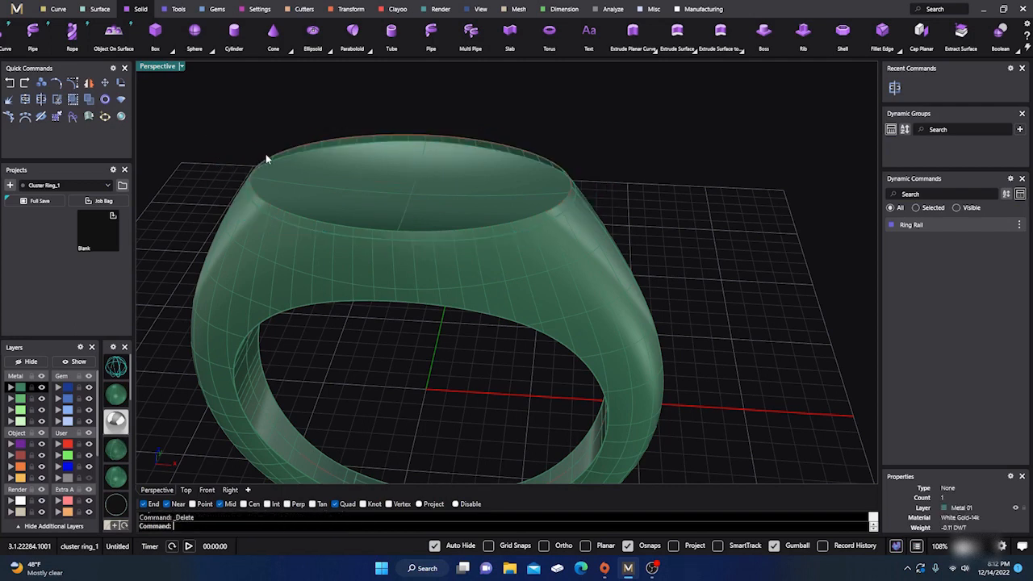
click(312, 143)
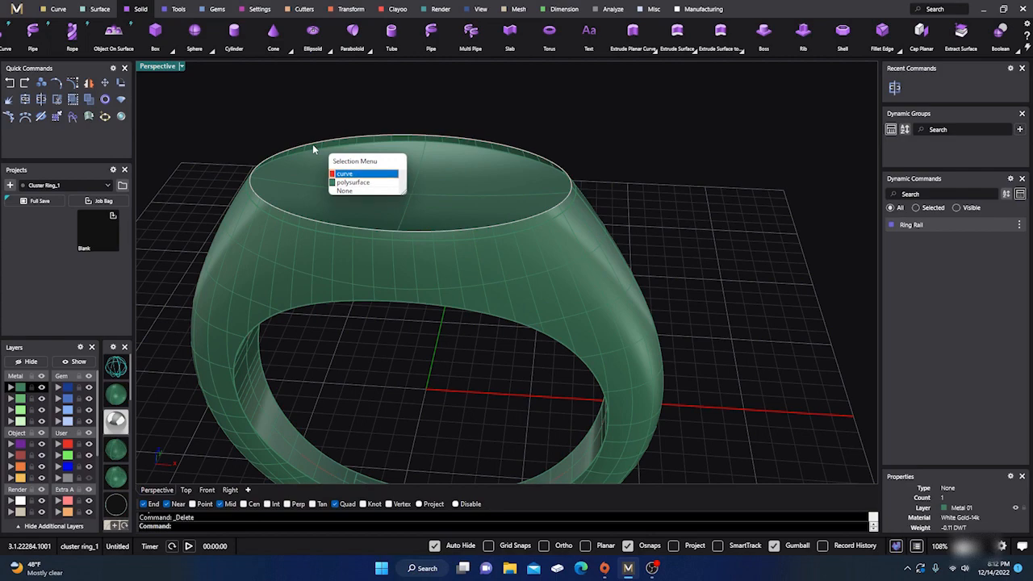
click(352, 182)
scroll(320, 153, up, 5)
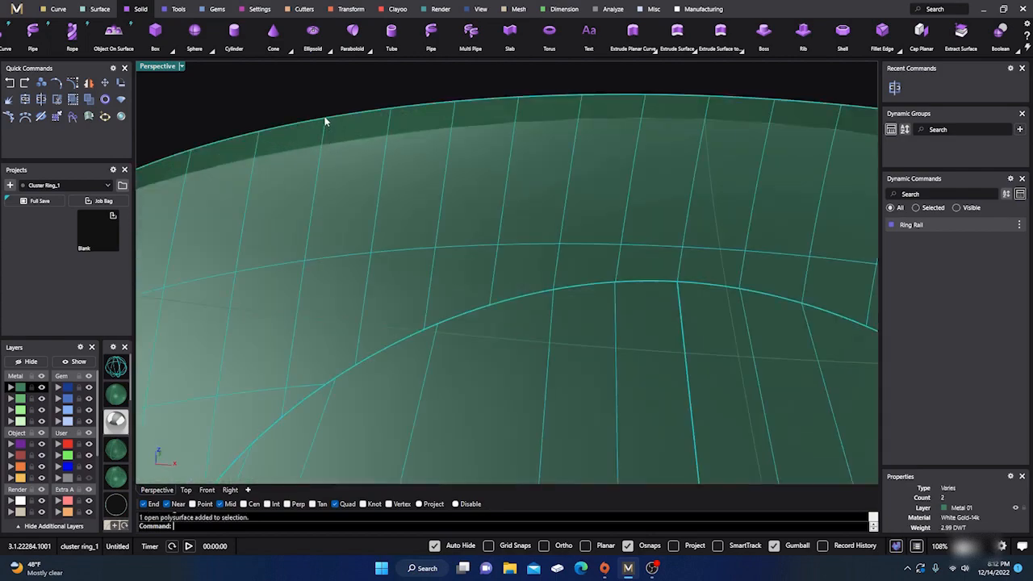
scroll(326, 121, down, 5)
key(Escape)
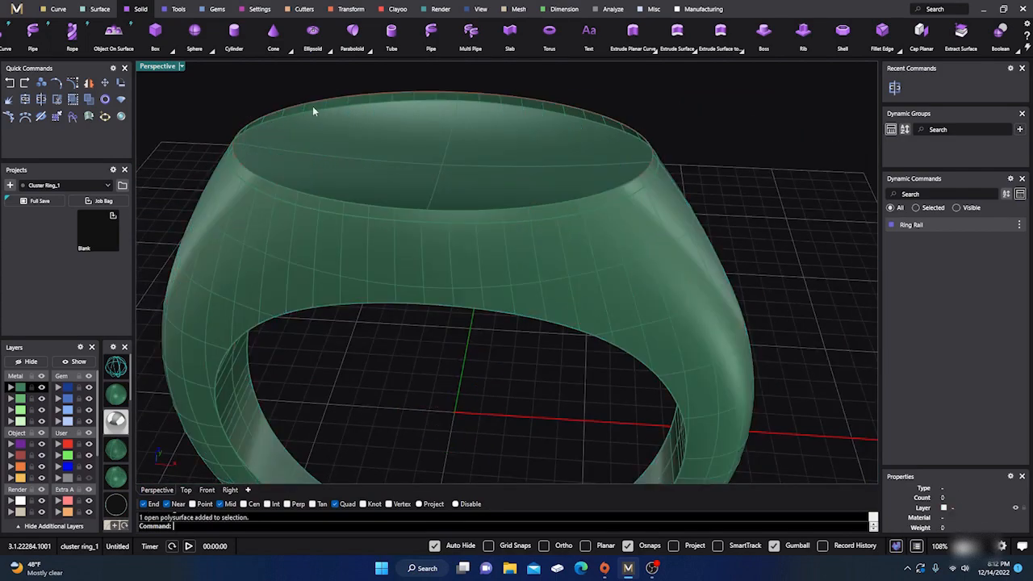
Step: Split the ring body with the dished oval surface and delete the thin ring band standing above it
click(257, 257)
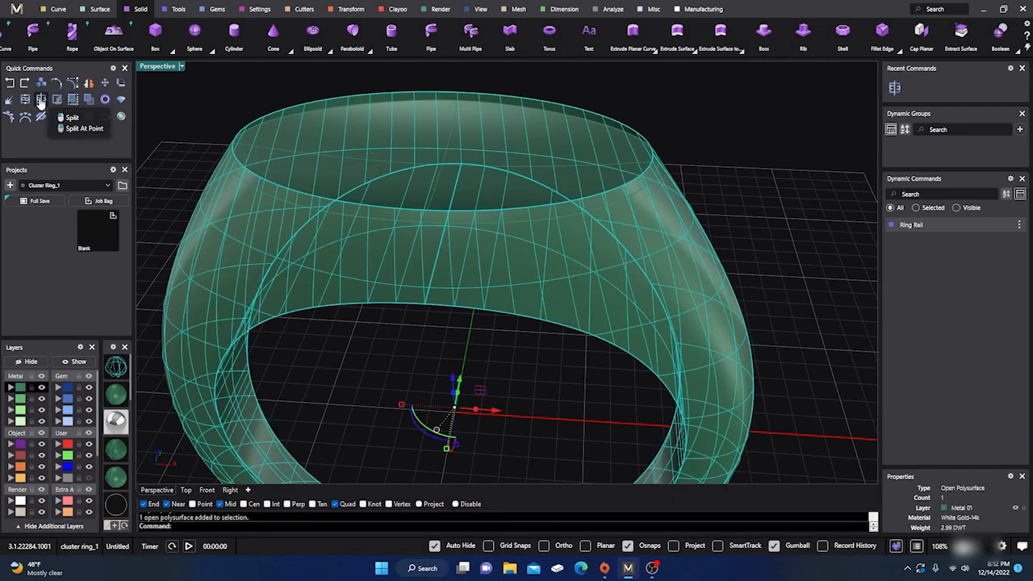
click(40, 99)
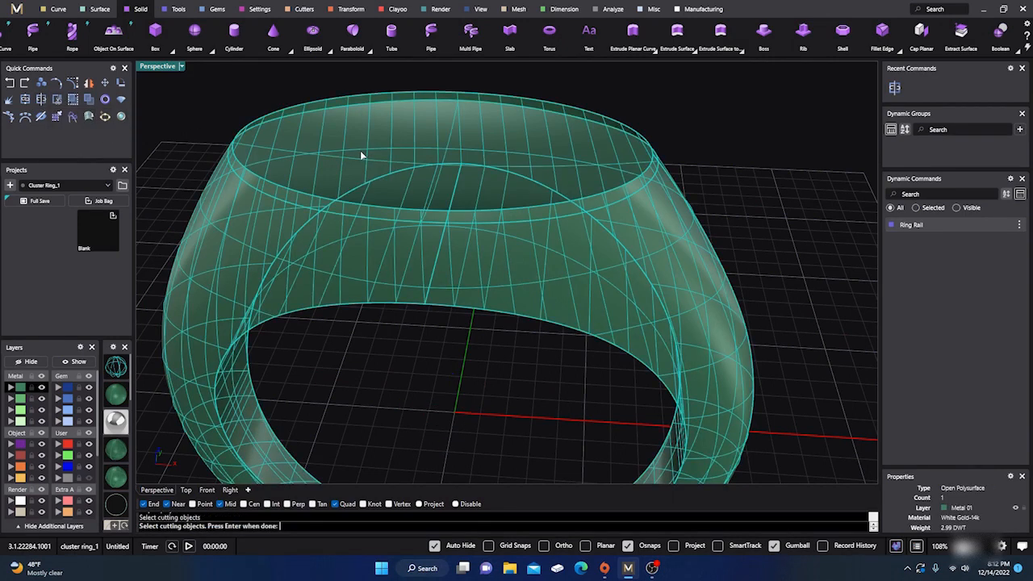
key(Return)
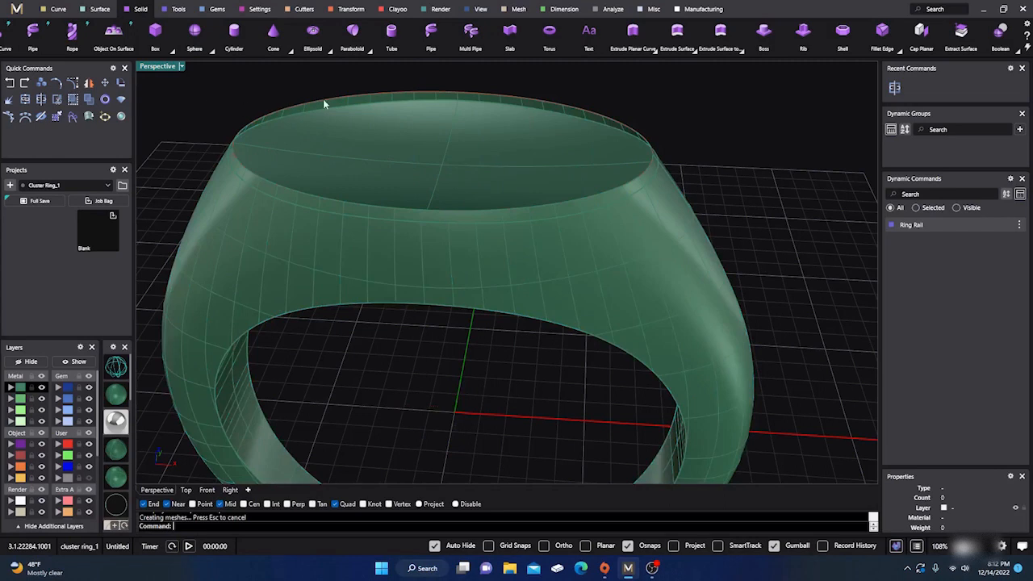
click(333, 105)
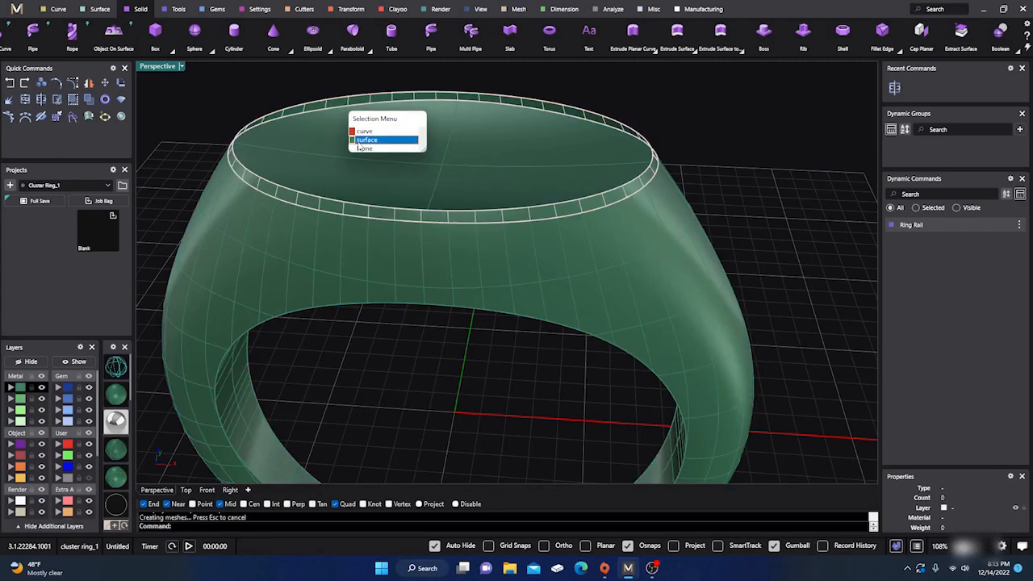
click(359, 129)
key(Delete)
scroll(504, 191, down, 4)
right_drag(505, 190, 349, 287)
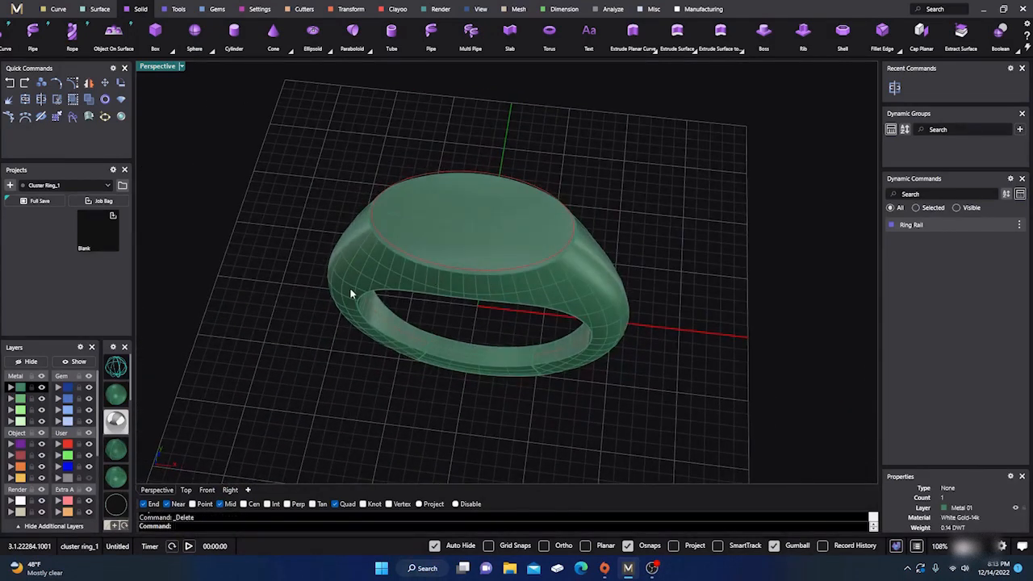
Step: Join all the Metal 01 ring pieces, including the dished top, into one closed polysurface and inspect it from several angles
click(20, 387)
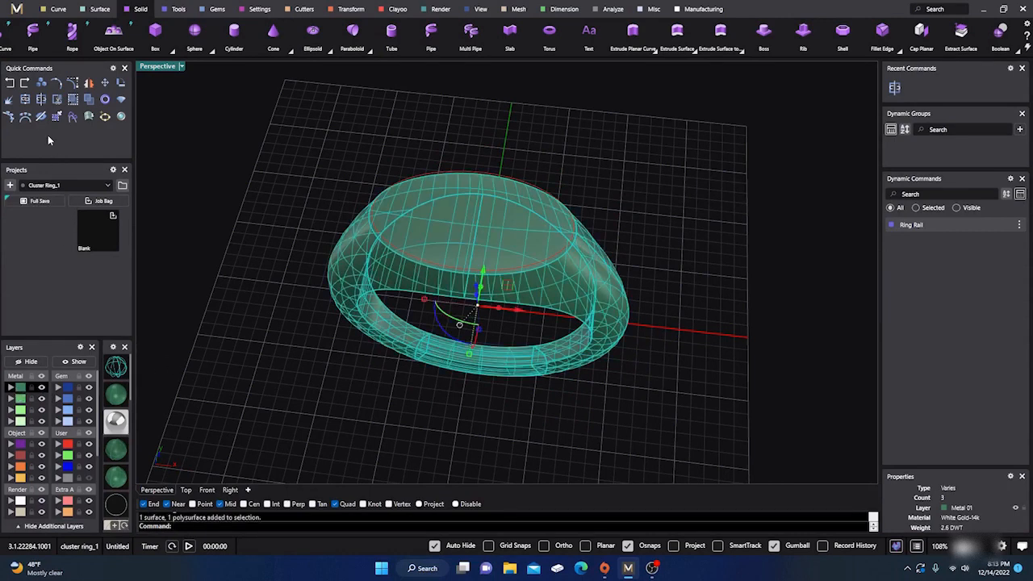
click(25, 100)
click(335, 157)
click(449, 235)
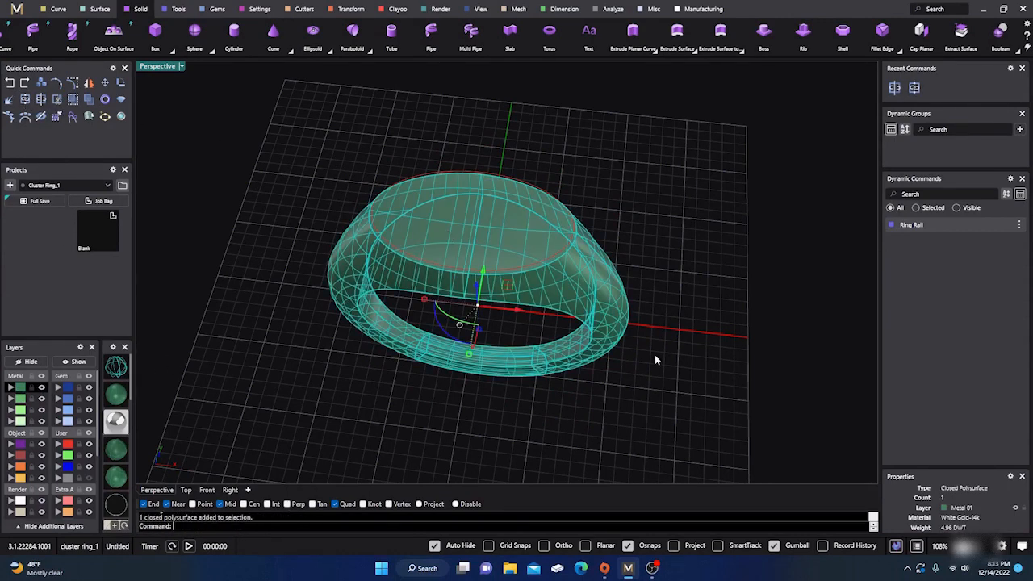
click(581, 405)
right_drag(581, 405, 576, 381)
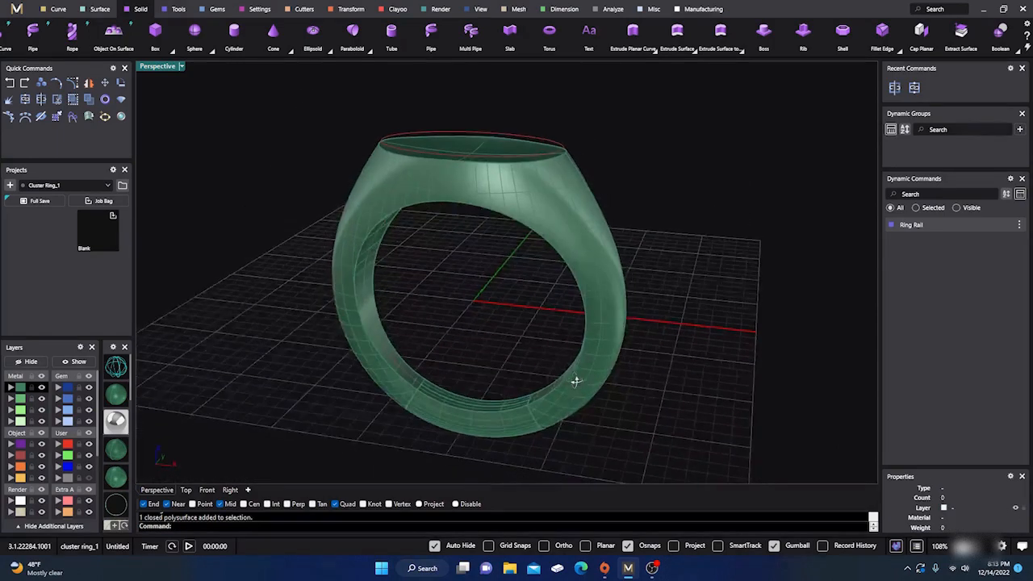
right_drag(517, 342, 464, 270)
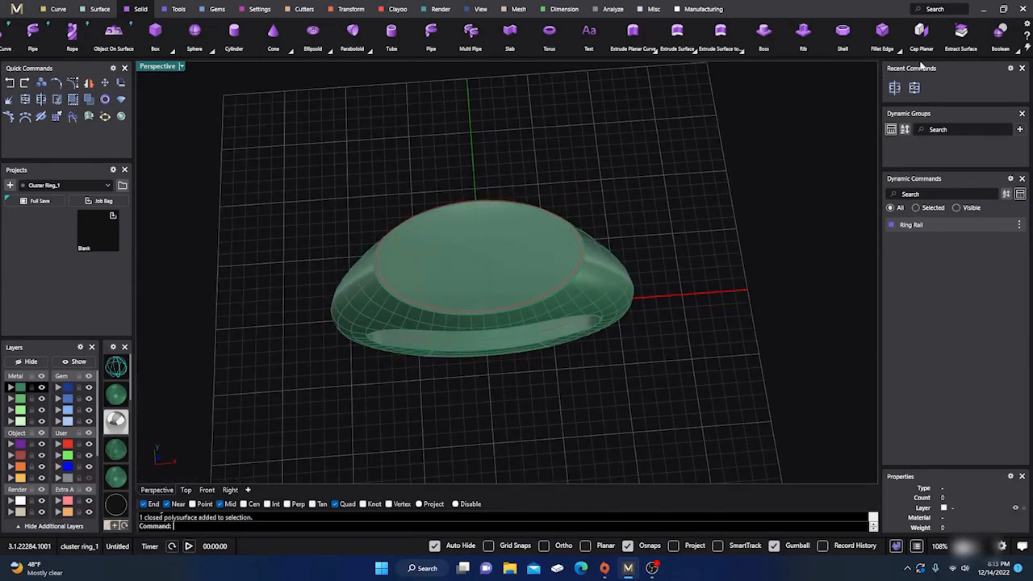
Step: Extract the dished oval top surface from the joined ring without copying it
click(960, 31)
click(477, 260)
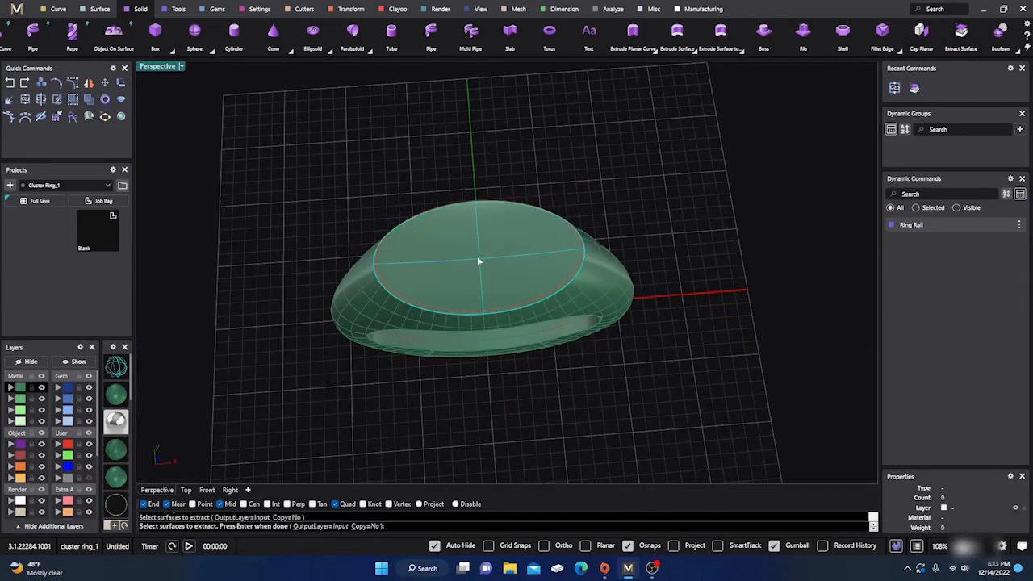
key(Return)
right_drag(491, 433, 477, 421)
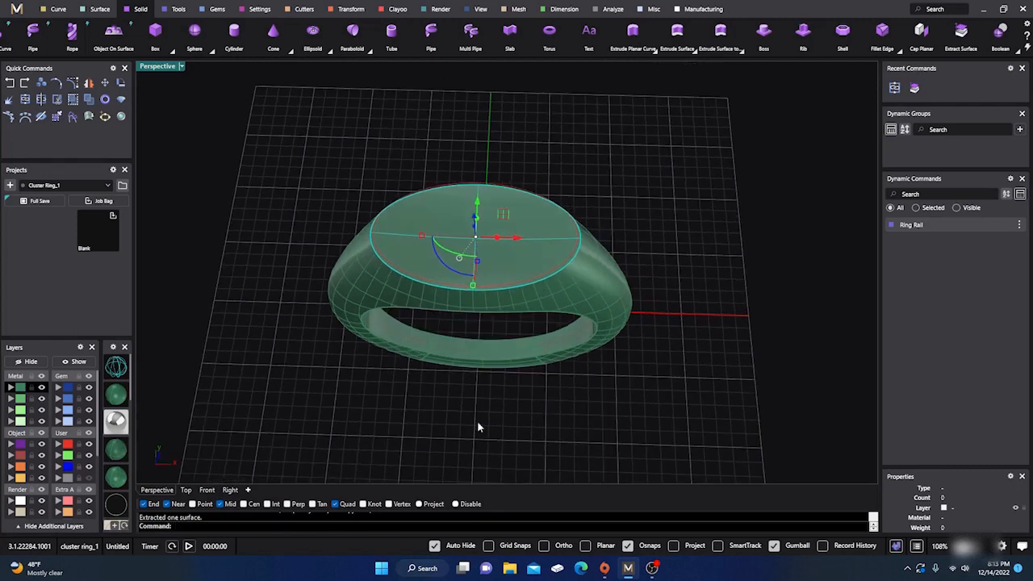
click(441, 398)
Step: Move the extracted oval top surface to the Metal 02 layer
click(470, 247)
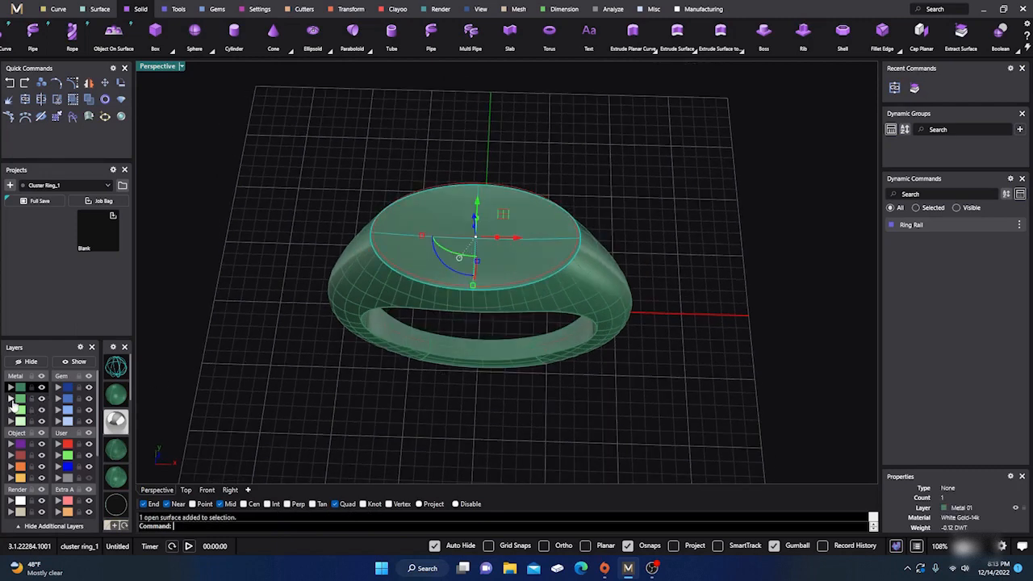
click(10, 399)
click(156, 390)
Step: Try a Hex Pave layout on the oval top surface in the Top view, with gem diameter 1.30 and spacing 0.20
click(185, 490)
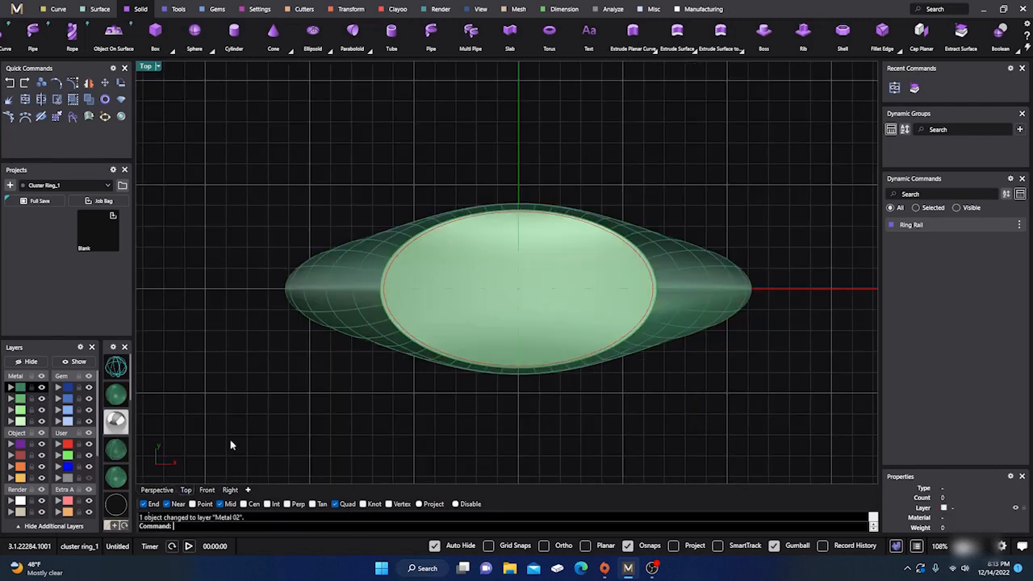
right_drag(596, 463, 492, 453)
click(382, 273)
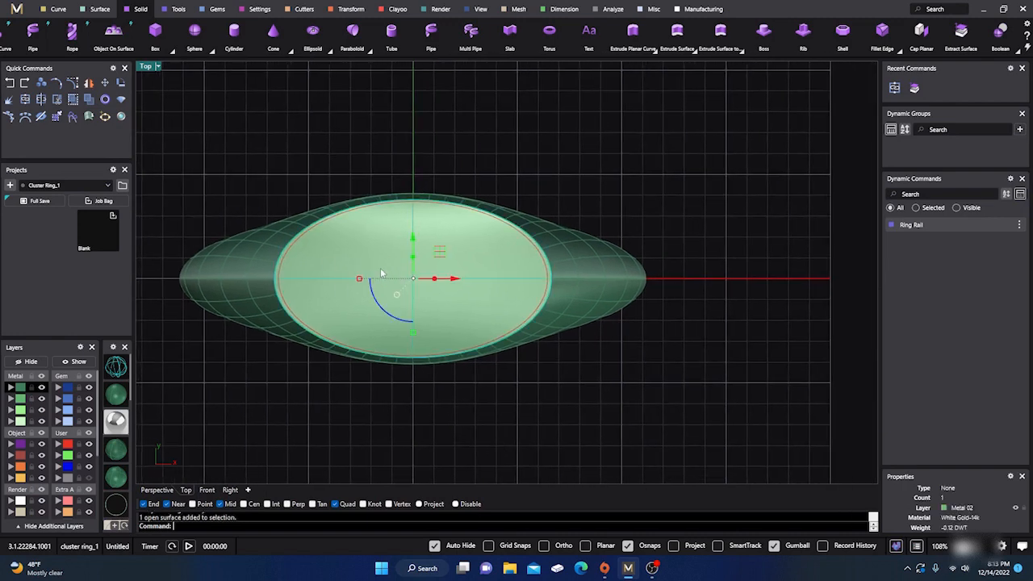
click(216, 9)
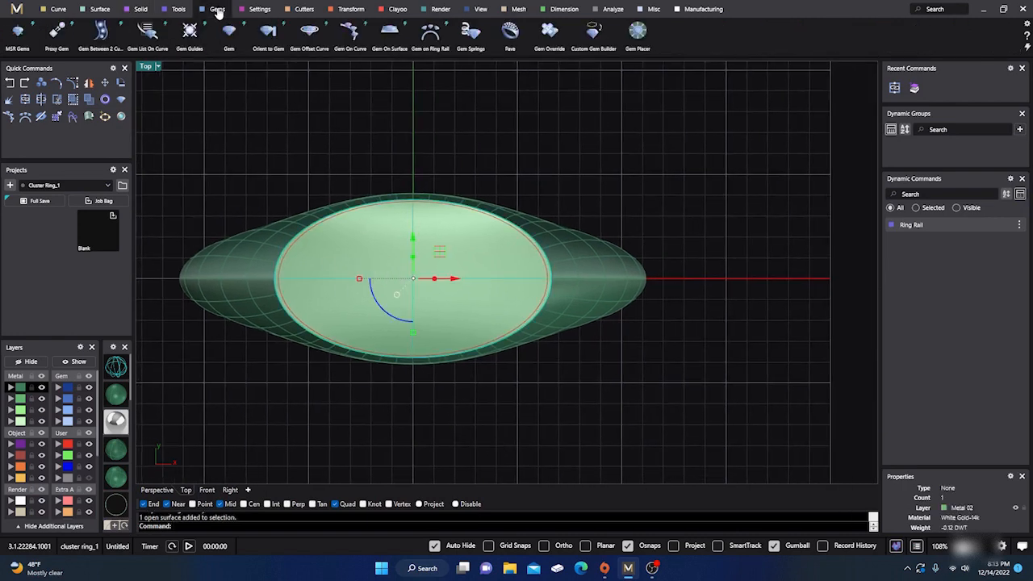
click(510, 33)
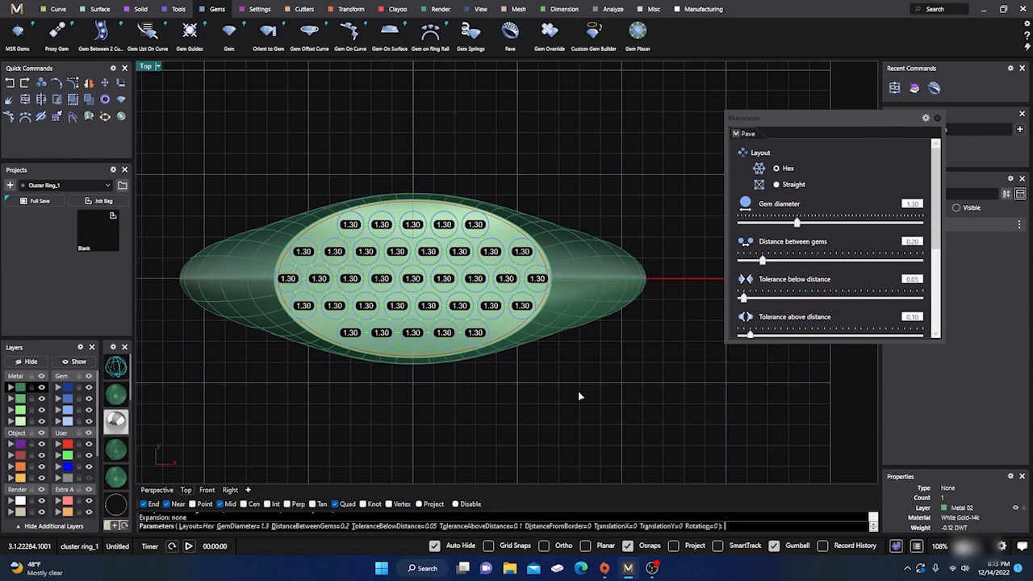
key(Escape)
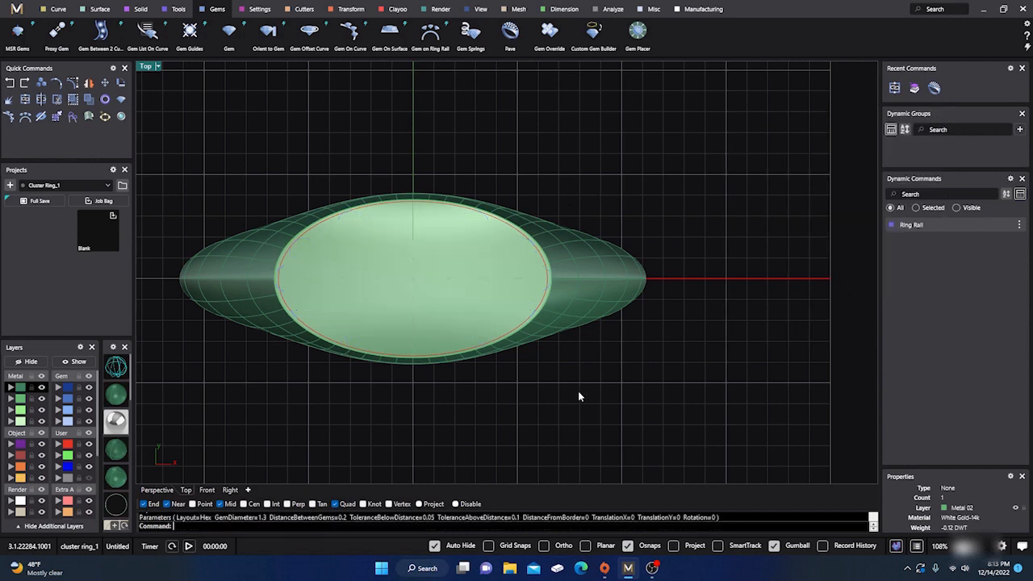
click(157, 489)
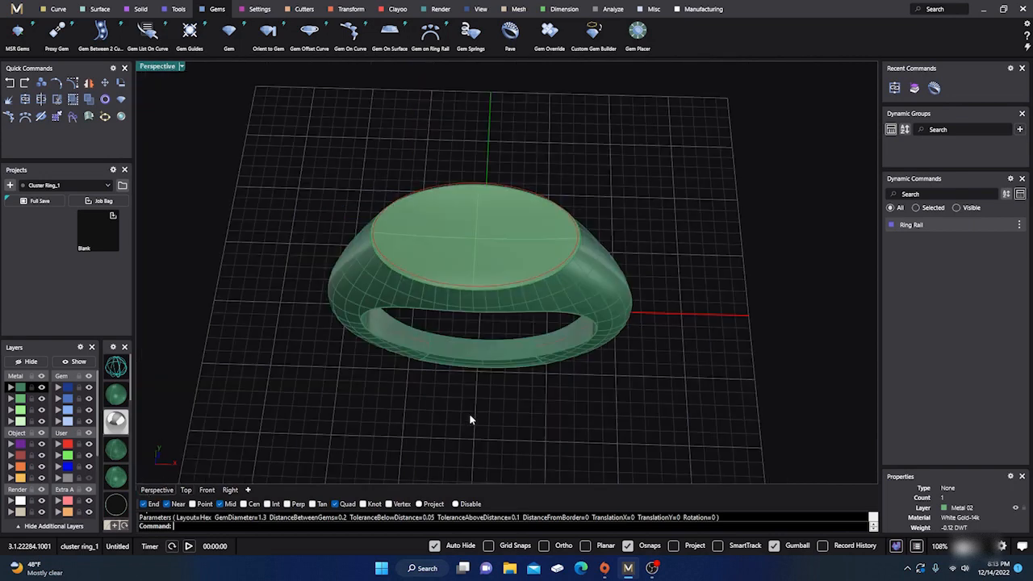
right_drag(470, 415, 456, 392)
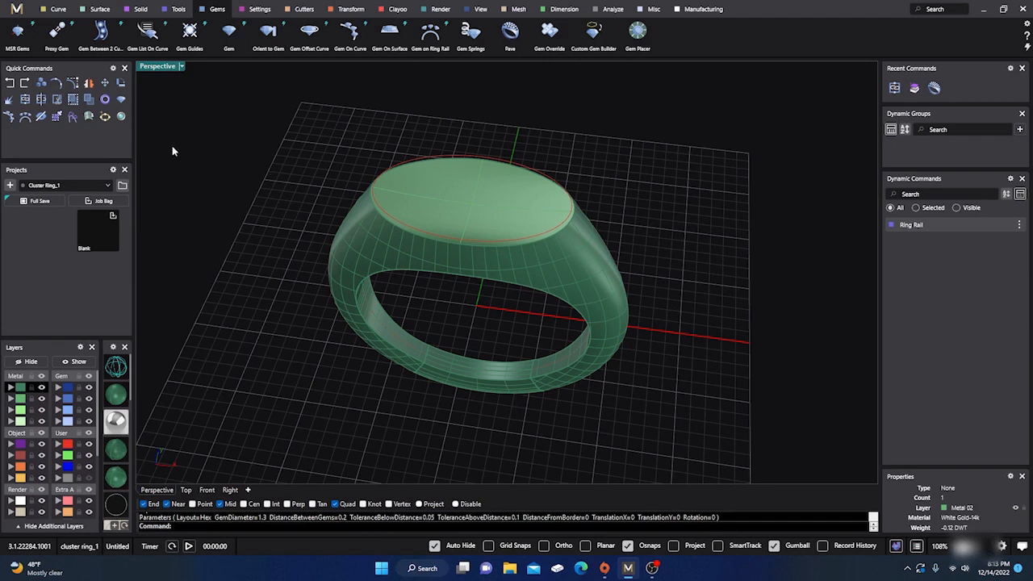
Step: Undo the Metal 02 layer change and the extraction, joining and splitting of the dished oval top
click(10, 83)
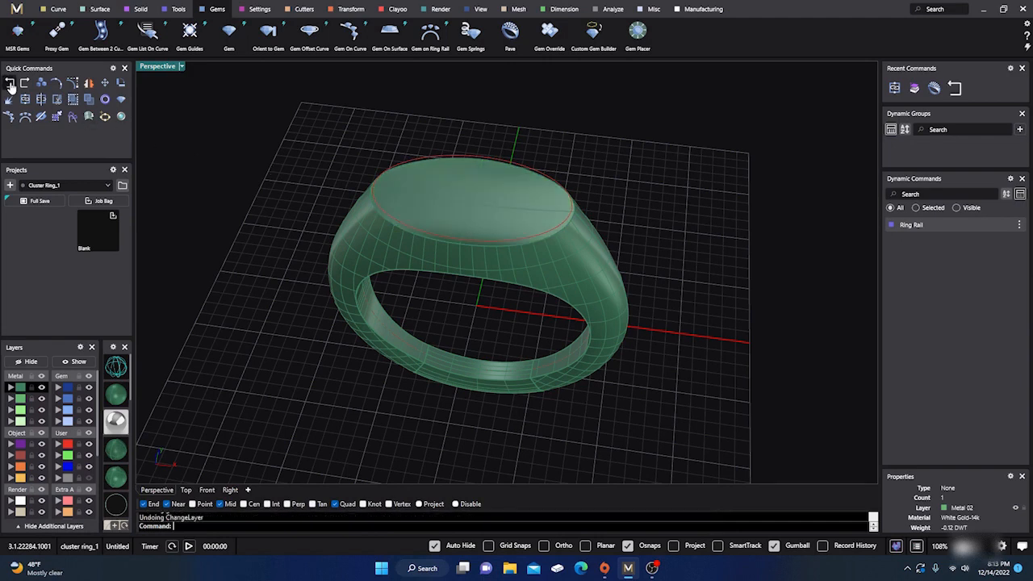
click(10, 84)
click(10, 84)
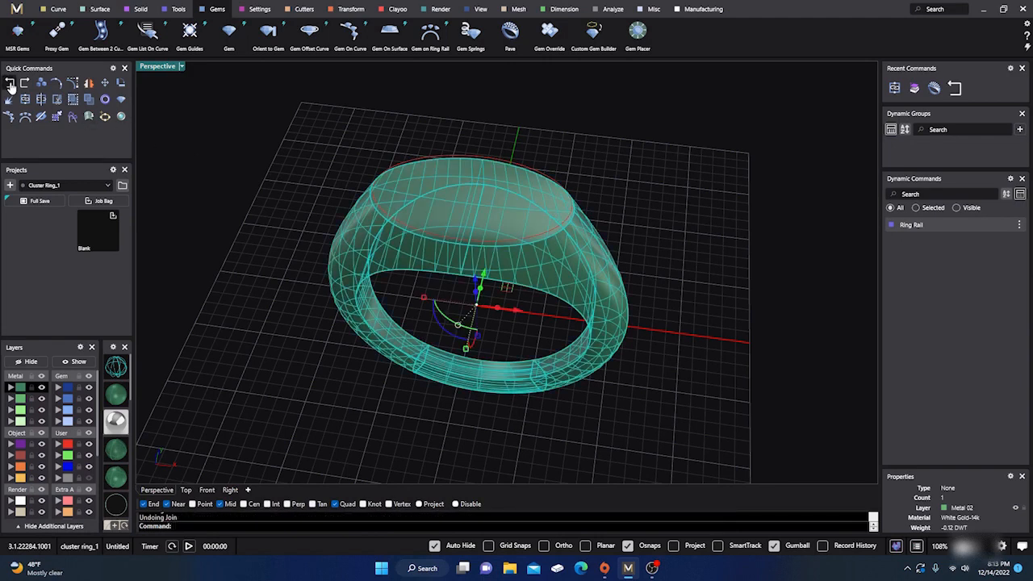
click(10, 84)
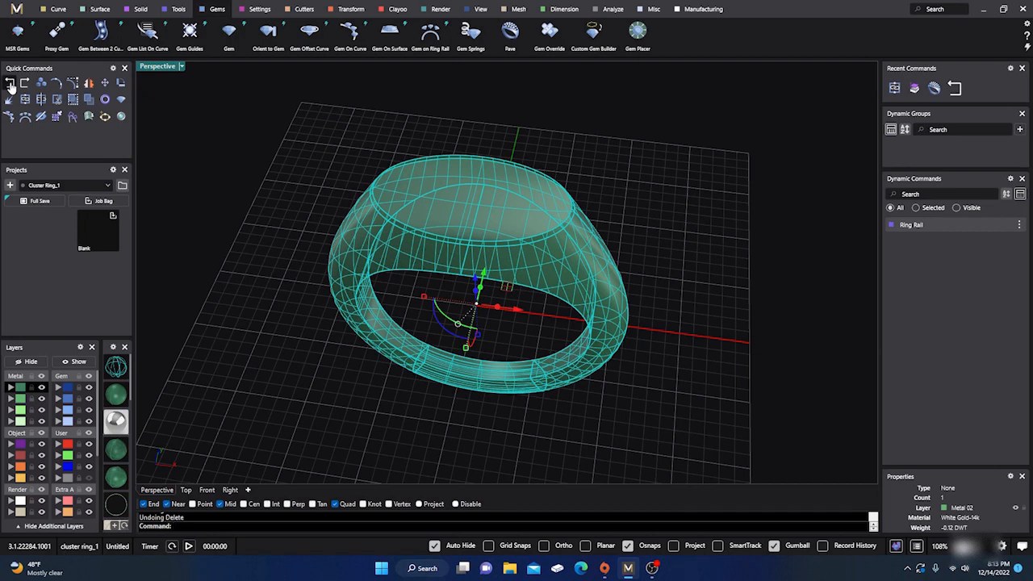
click(10, 84)
click(170, 166)
scroll(433, 235, up, 5)
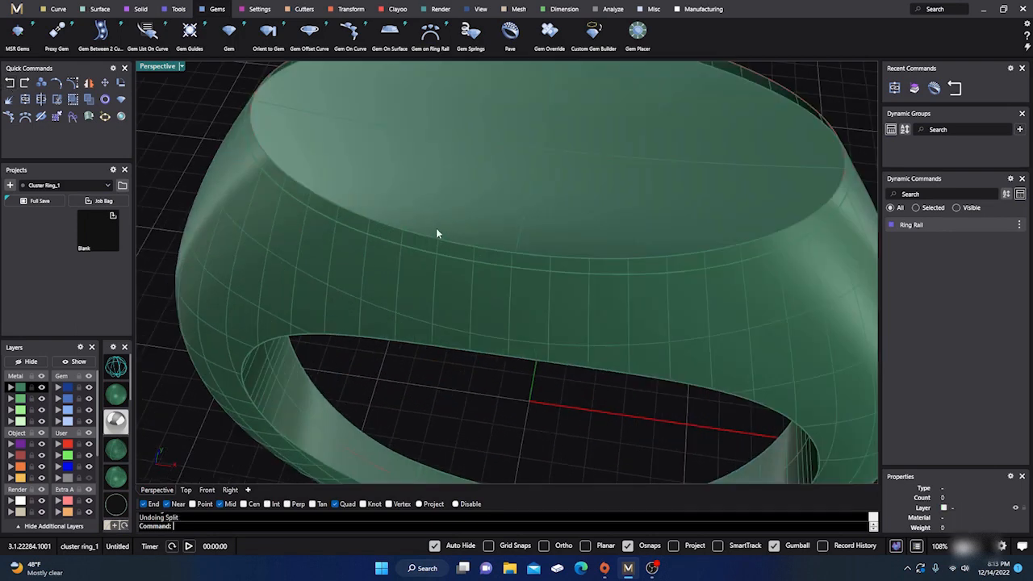
Step: Undo the remaining deletion and downward dishing edits on the oval top surface, including its gumball move
click(448, 202)
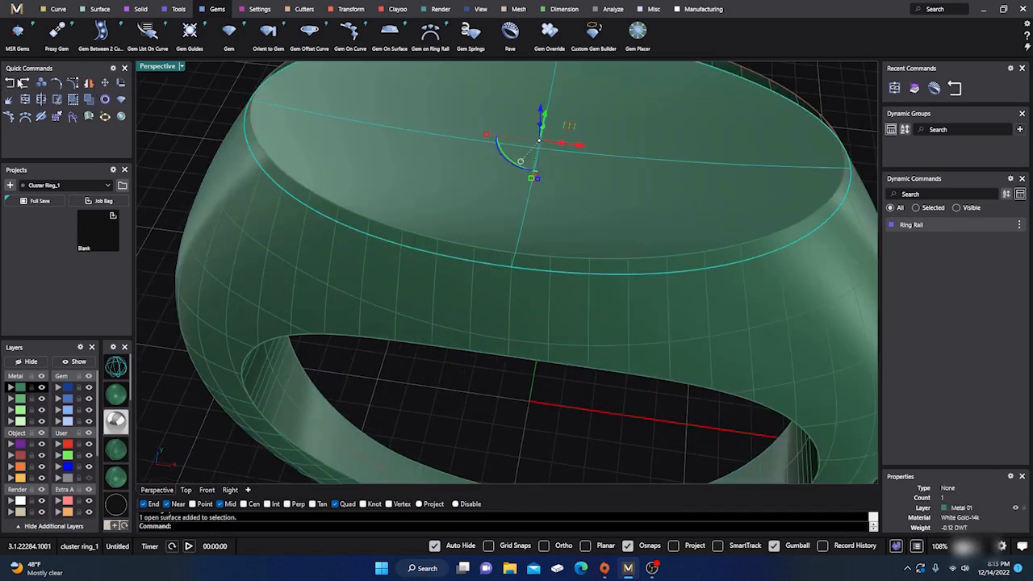
click(10, 84)
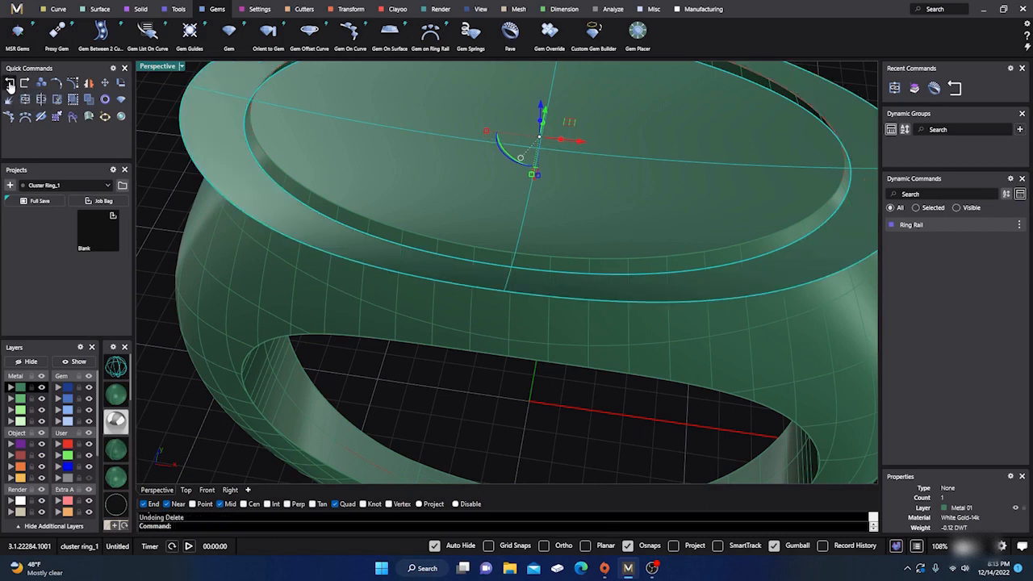
click(9, 84)
click(10, 84)
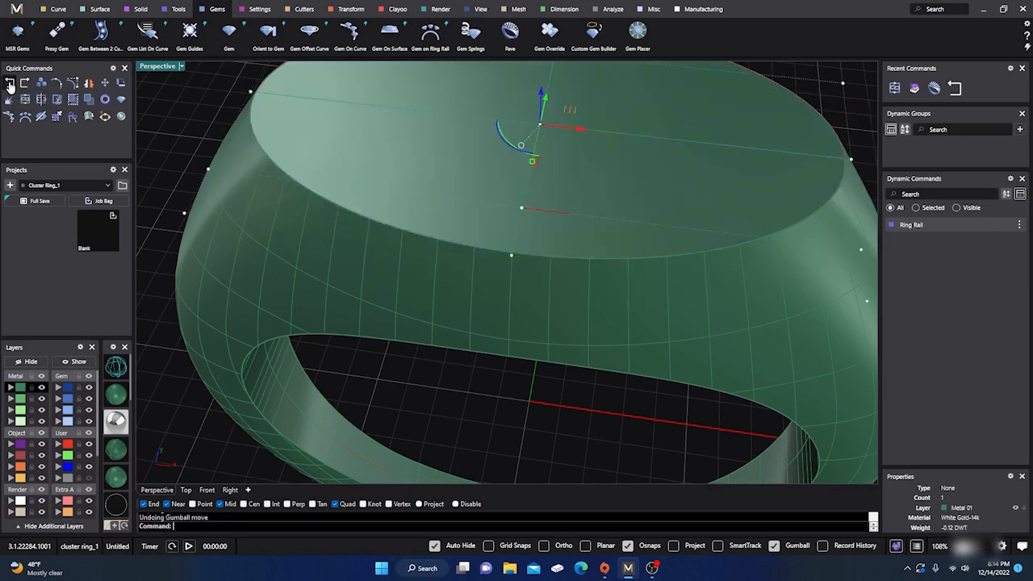
click(15, 84)
click(15, 83)
Step: Undo the original top extraction and select the ring to check that it is one closed signet polysurface
click(444, 284)
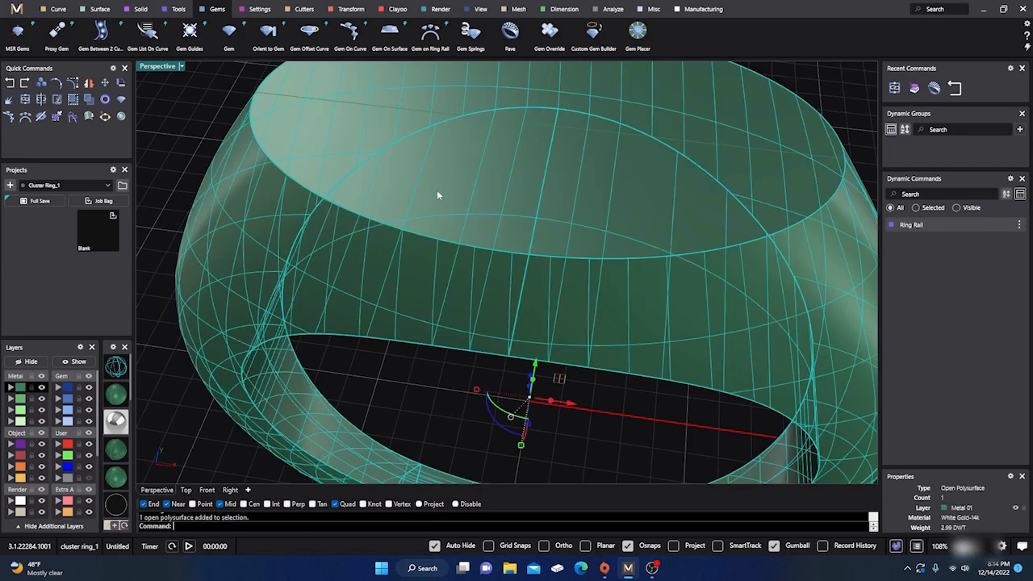
shift+click(437, 190)
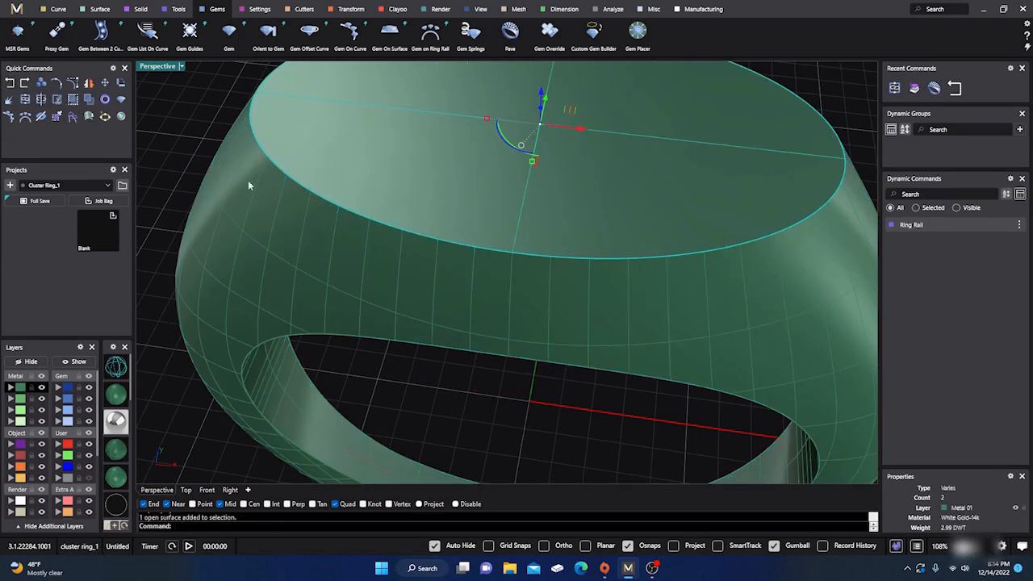
click(15, 83)
click(432, 302)
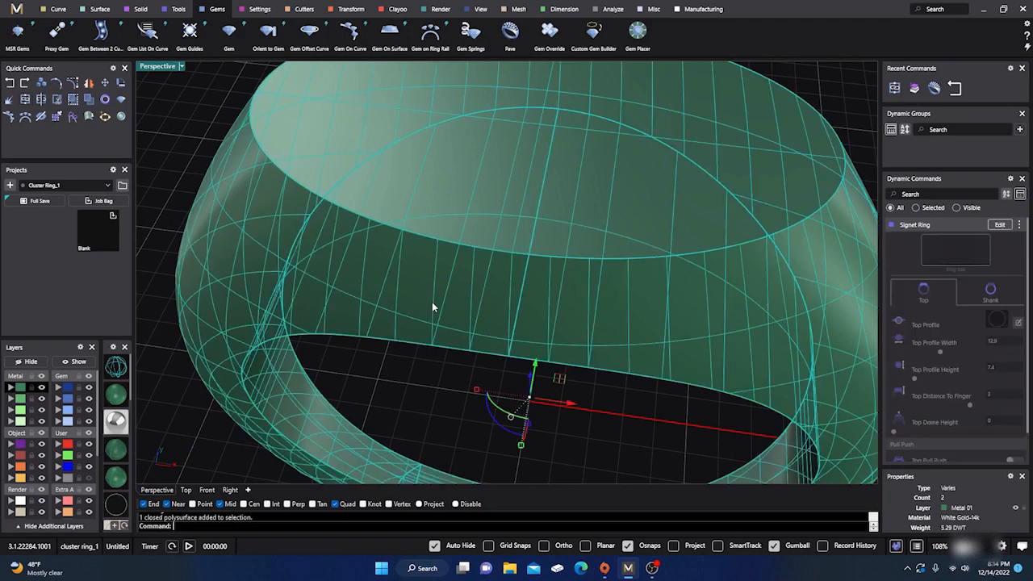
click(390, 383)
scroll(390, 378, down, 5)
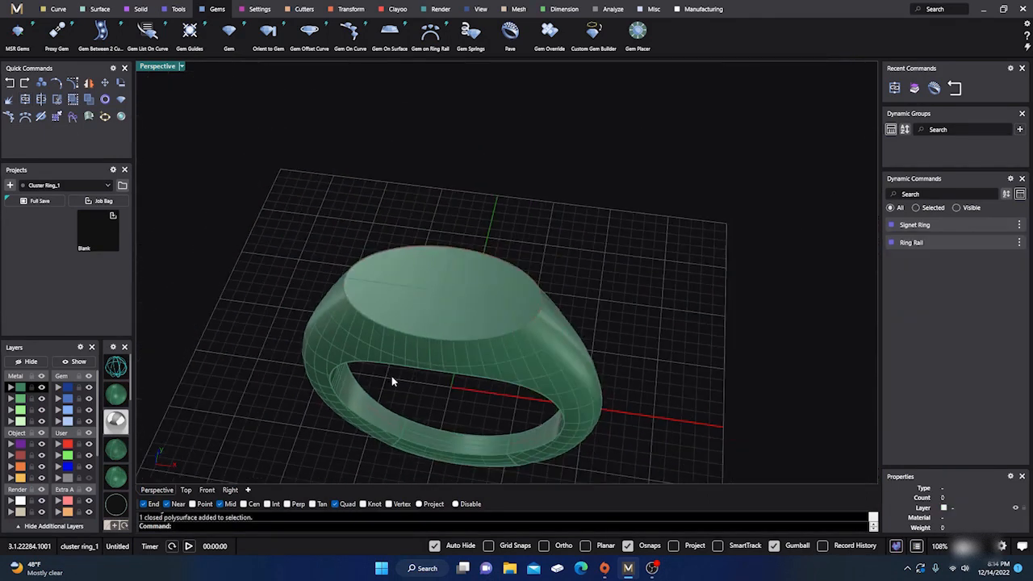
click(452, 290)
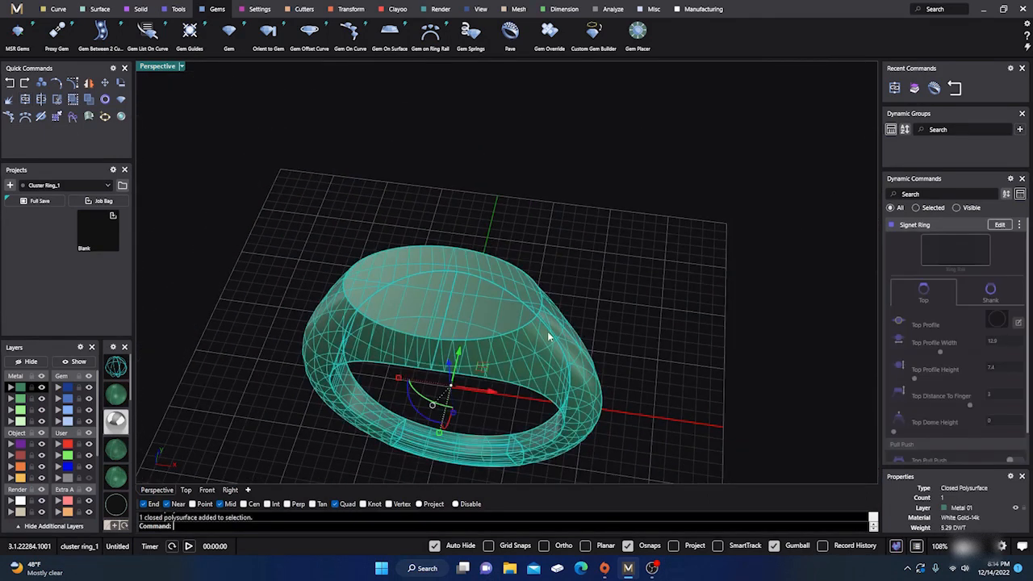
Step: Extract the flat oval top surface from the signet ring without copying it, and delete it
click(254, 272)
mouse_move(253, 272)
right_down()
mouse_move(399, 348)
mouse_move(599, 292)
mouse_move(549, 345)
mouse_move(438, 339)
mouse_move(423, 324)
right_up()
scroll(477, 302, up, 6)
scroll(476, 305, down, 5)
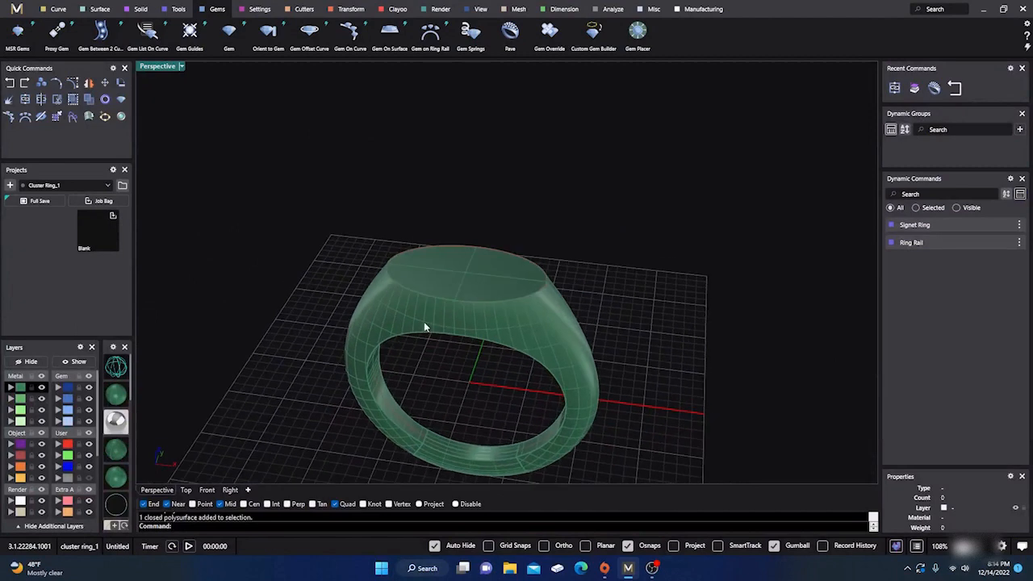
scroll(423, 325, up, 4)
scroll(426, 326, up, 2)
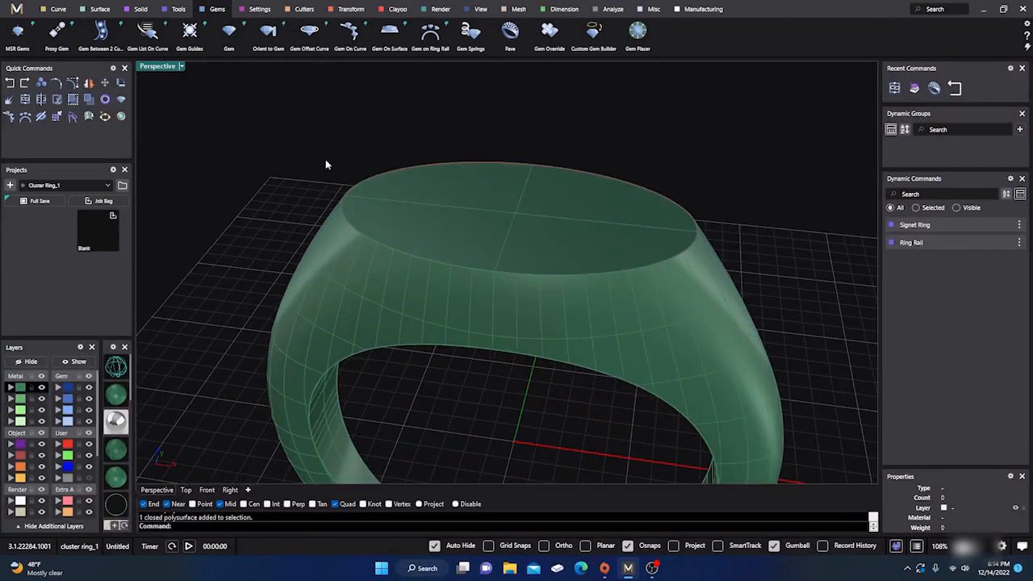
click(916, 88)
click(508, 214)
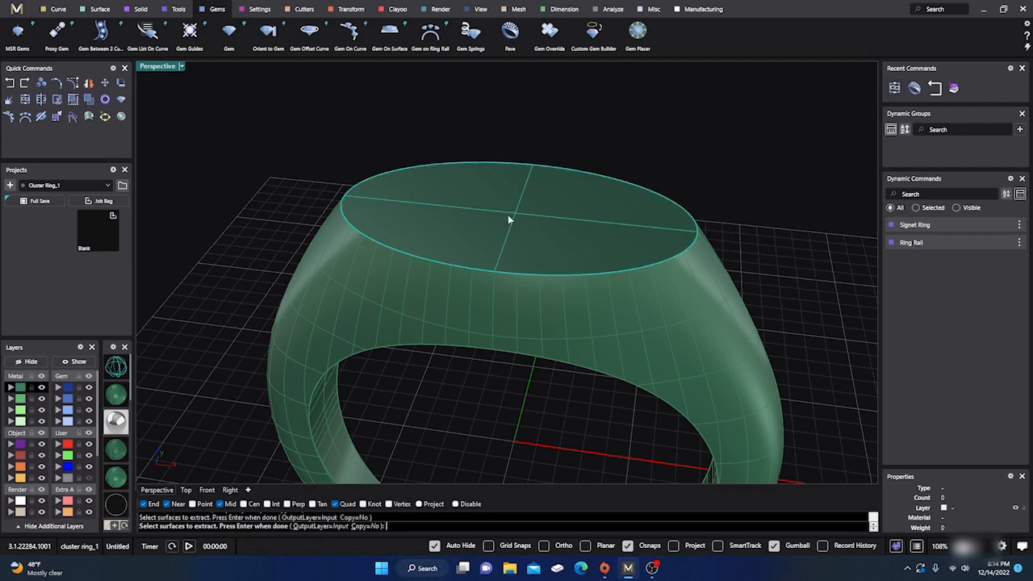
key(Return)
key(Delete)
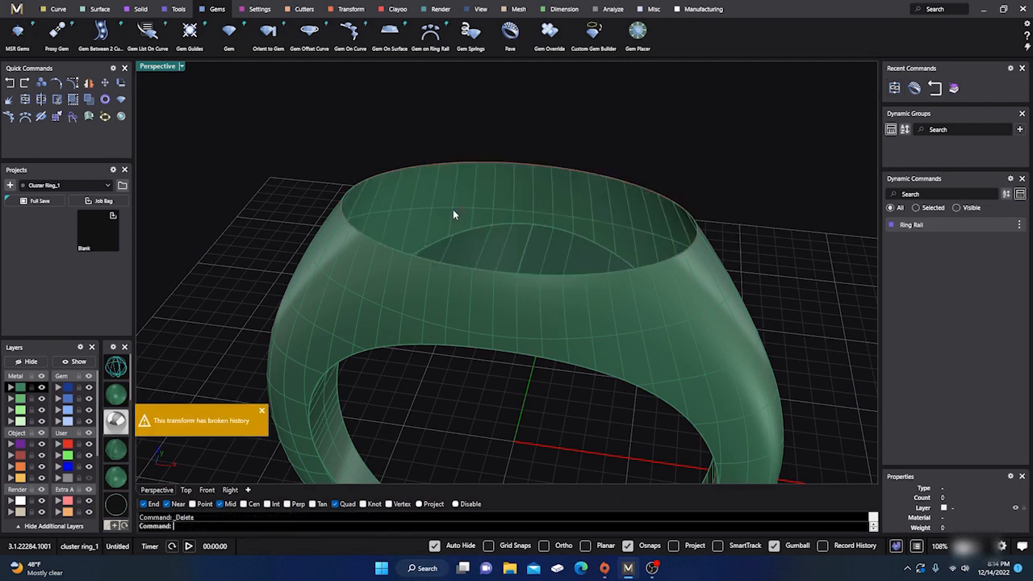
Step: Draw a downward-curving arc by start, end and direction across the opening's short axis, on the yellow Object layer, setting the direction in the Right view
scroll(508, 257, down, 3)
right_drag(508, 257, 461, 346)
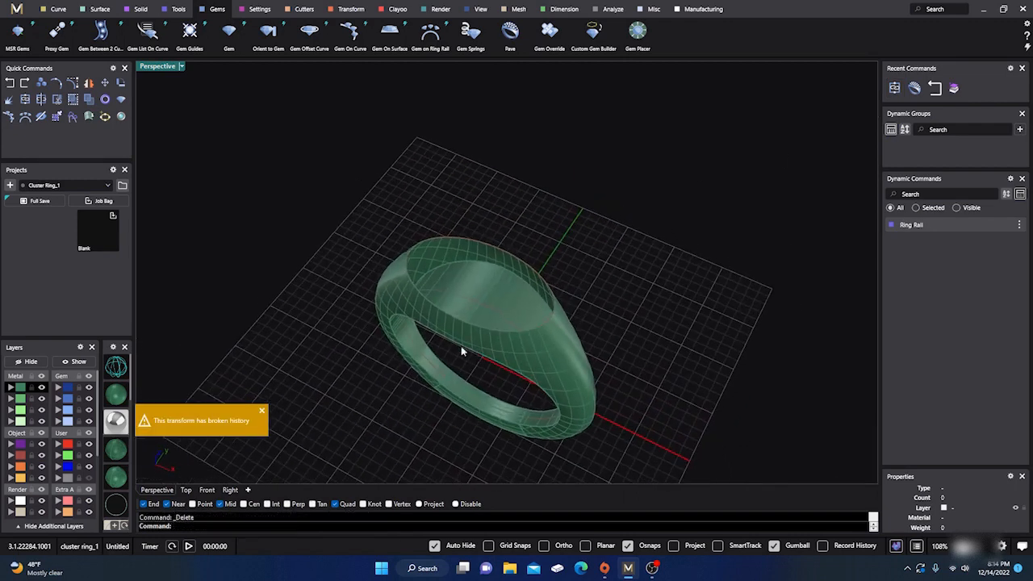
right_drag(314, 359, 317, 316)
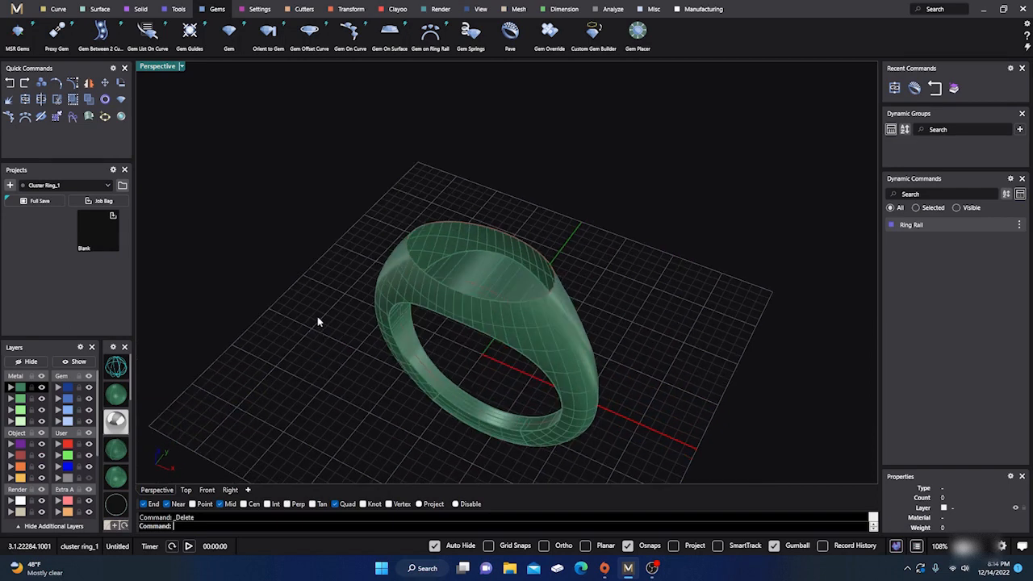
click(58, 9)
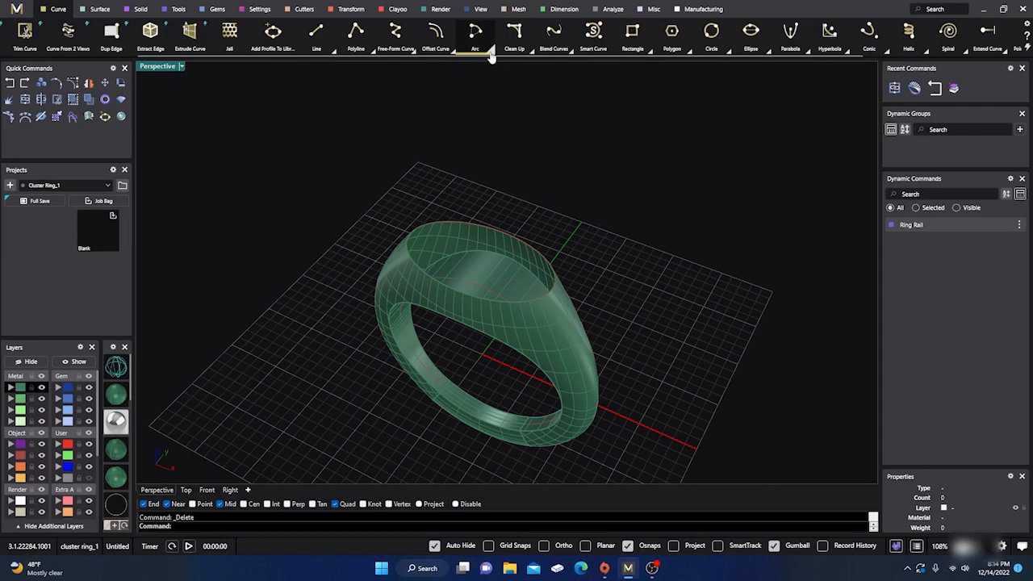
click(490, 54)
click(555, 69)
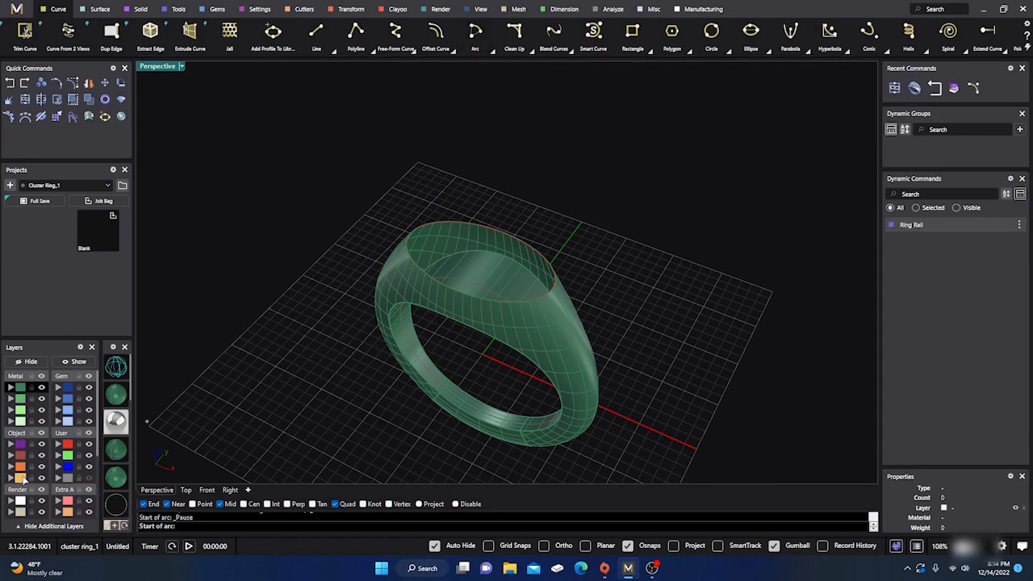
right_drag(306, 467, 291, 436)
scroll(400, 247, up, 5)
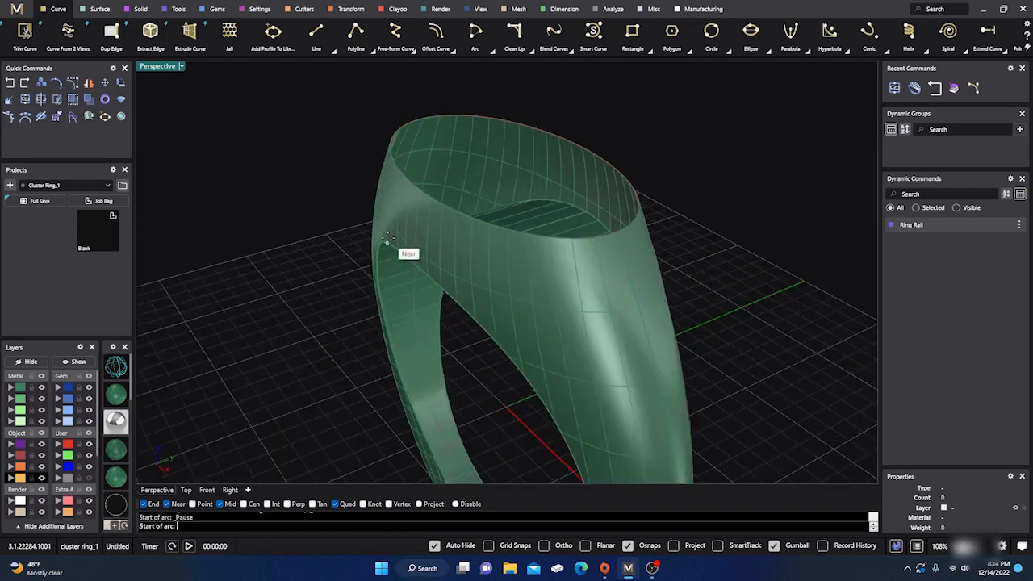
click(419, 189)
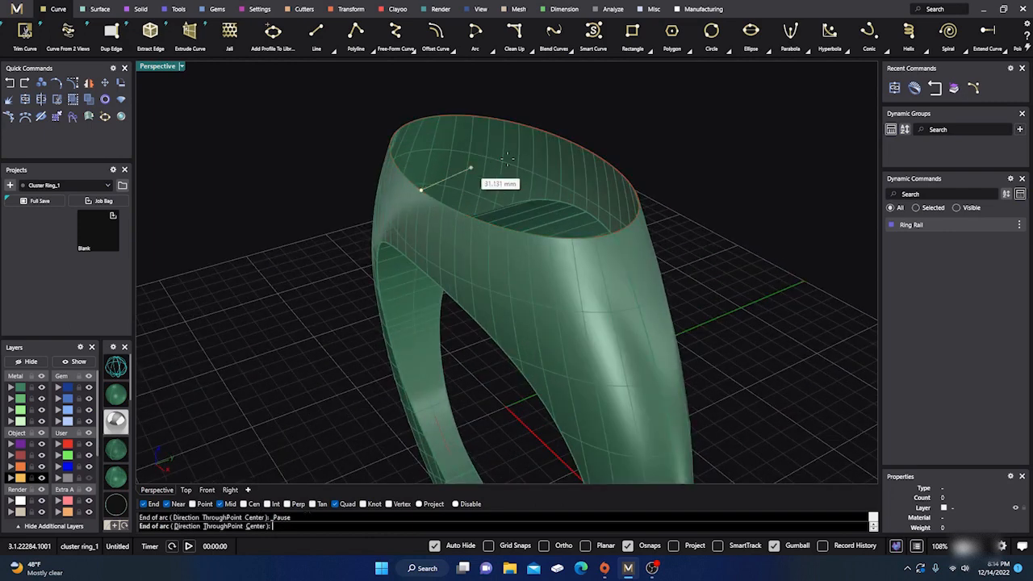
click(580, 148)
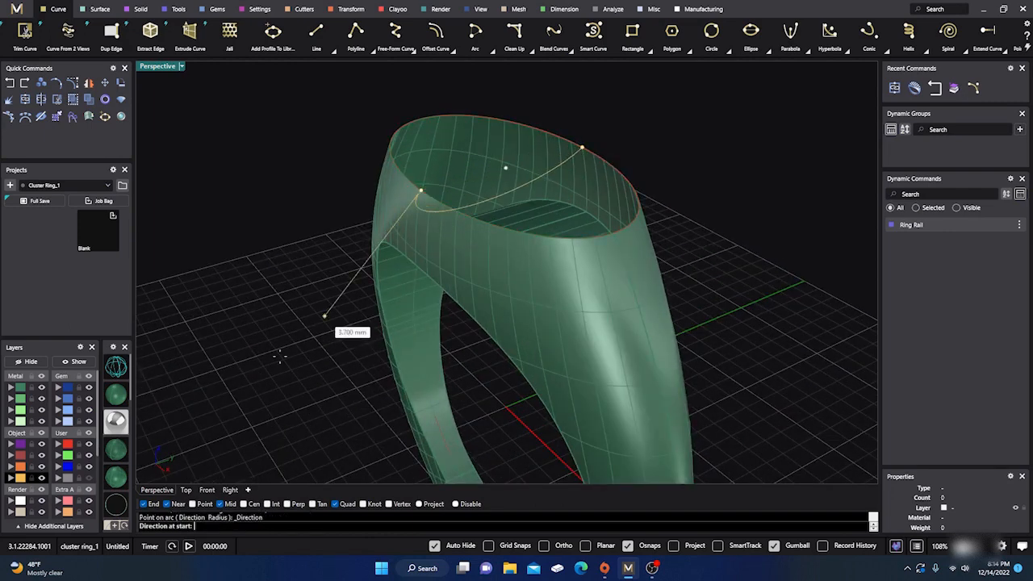
click(230, 490)
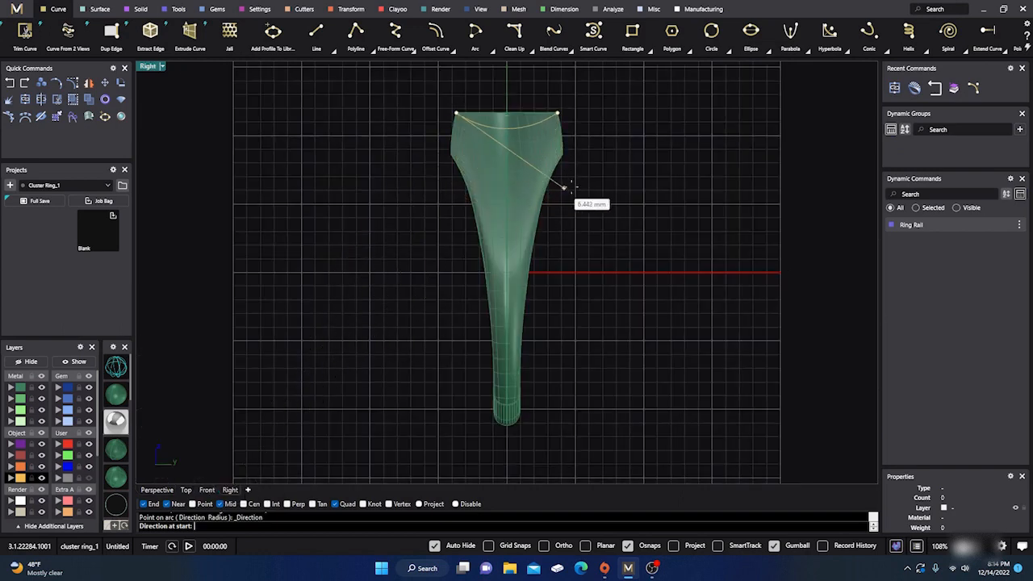
click(621, 187)
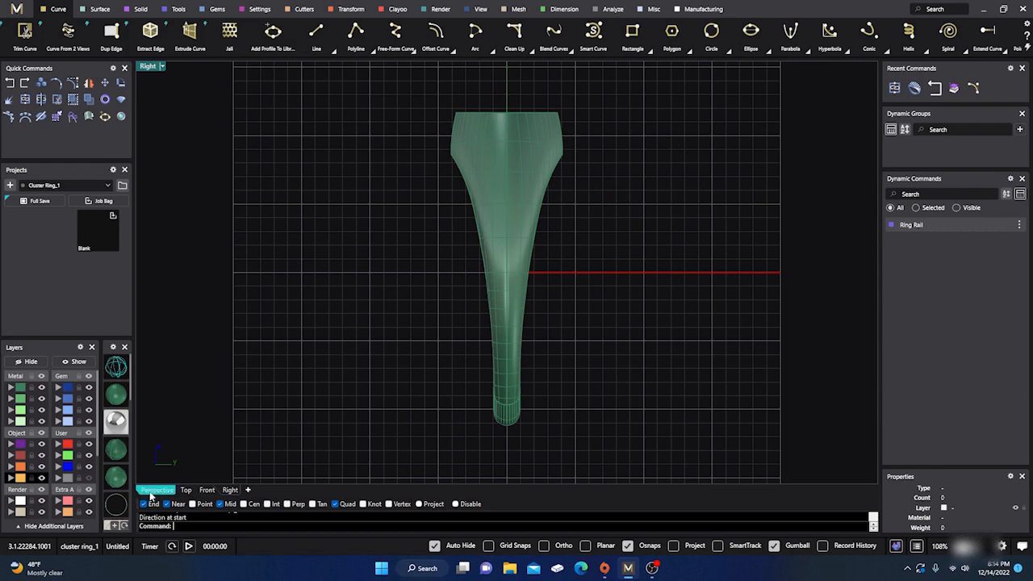
click(157, 490)
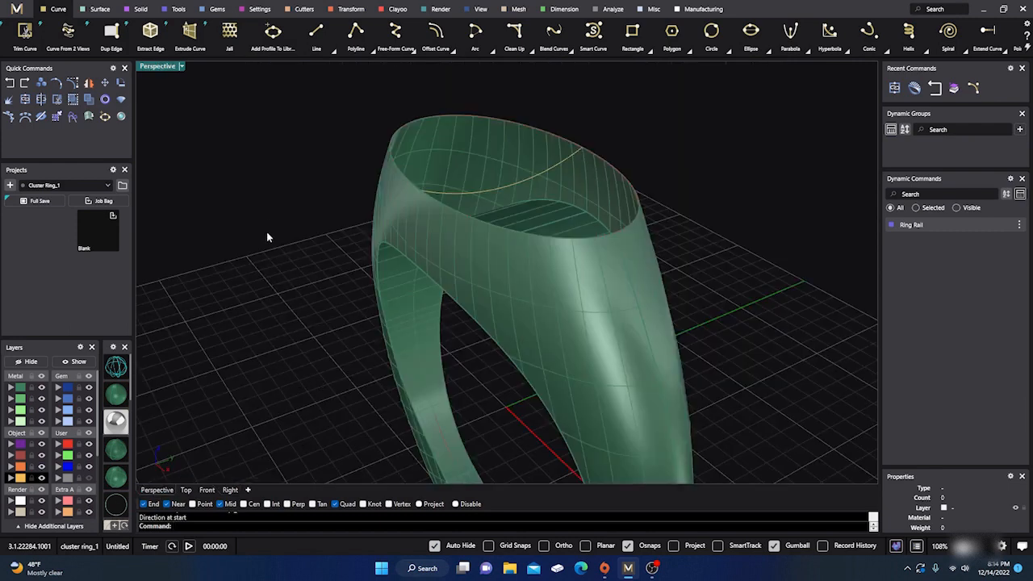
Step: Draw a second downward-curving arc between the quadrants of the opening's long axis, setting its start direction in the Front view
right_drag(268, 237, 305, 295)
key(Return)
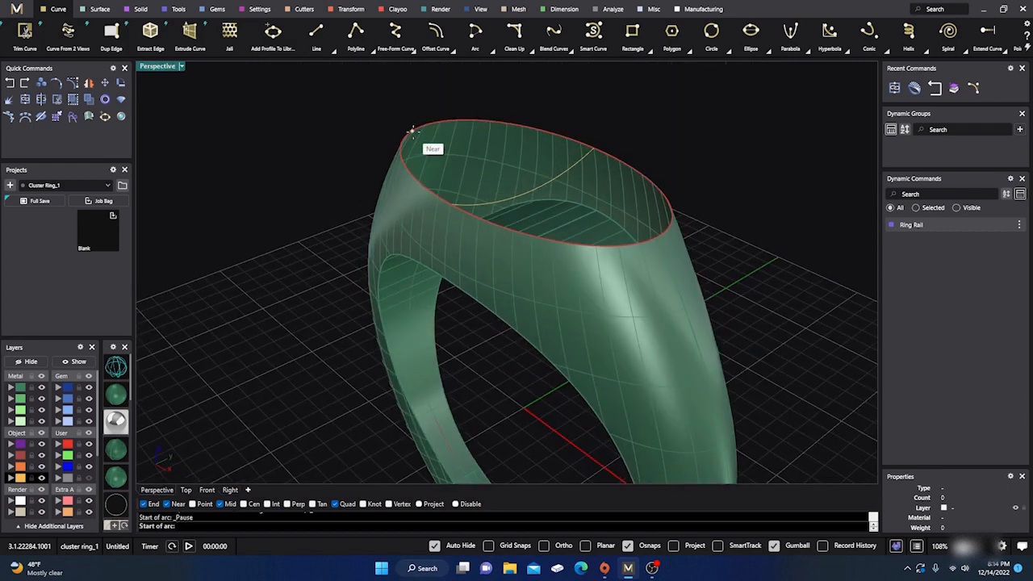
click(426, 126)
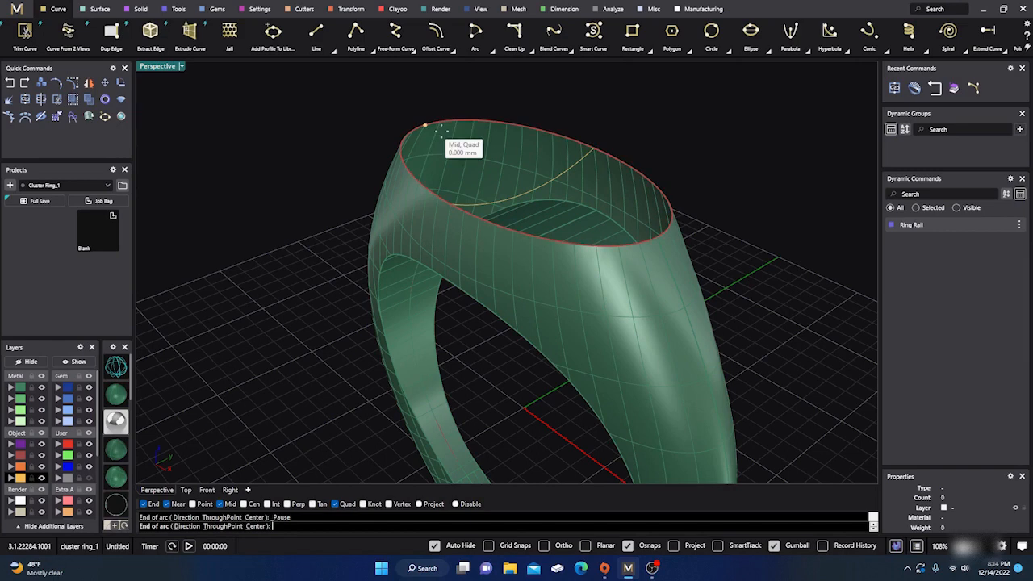
click(656, 237)
text(d)
key(Return)
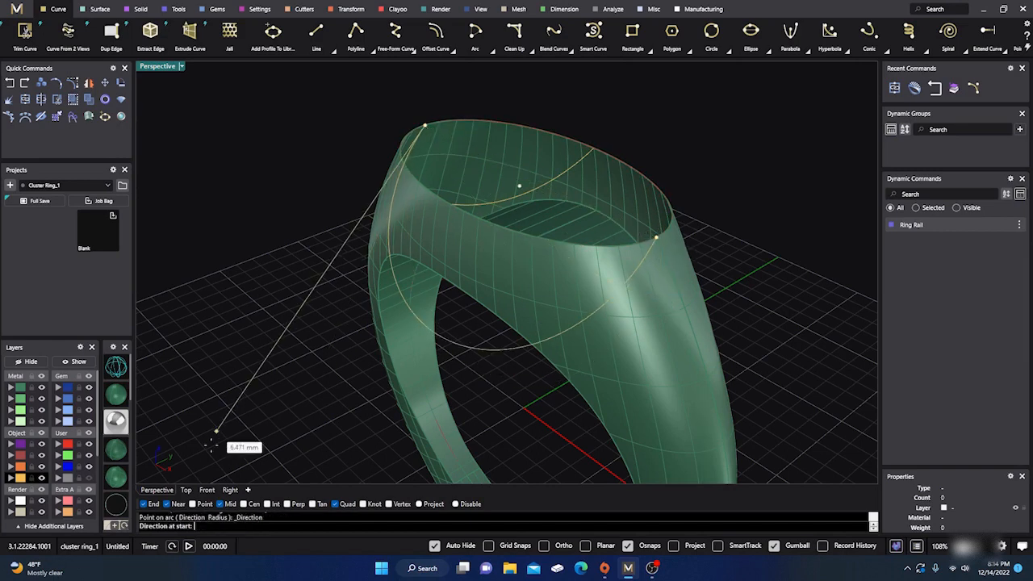
click(208, 490)
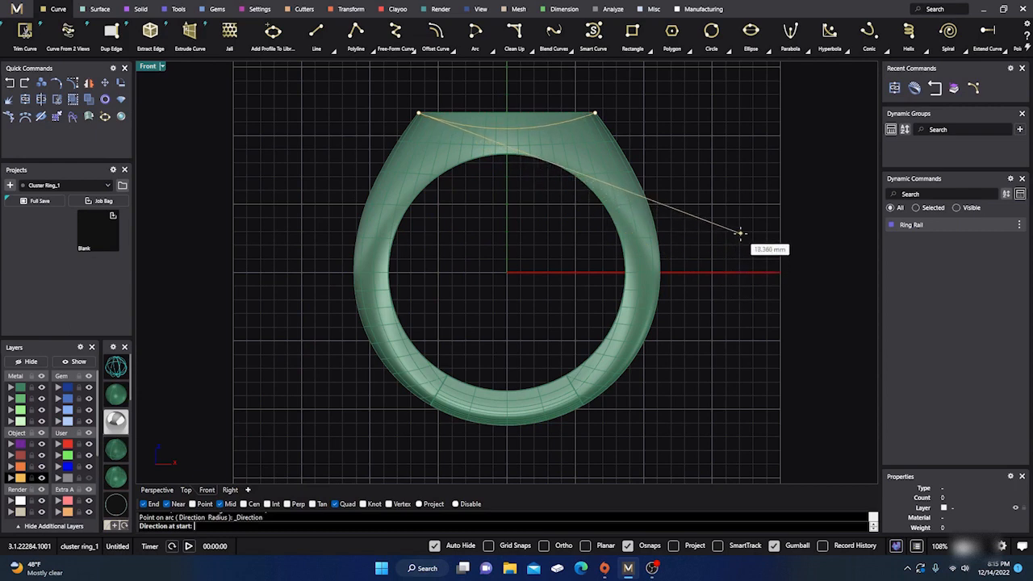
key(Escape)
click(160, 491)
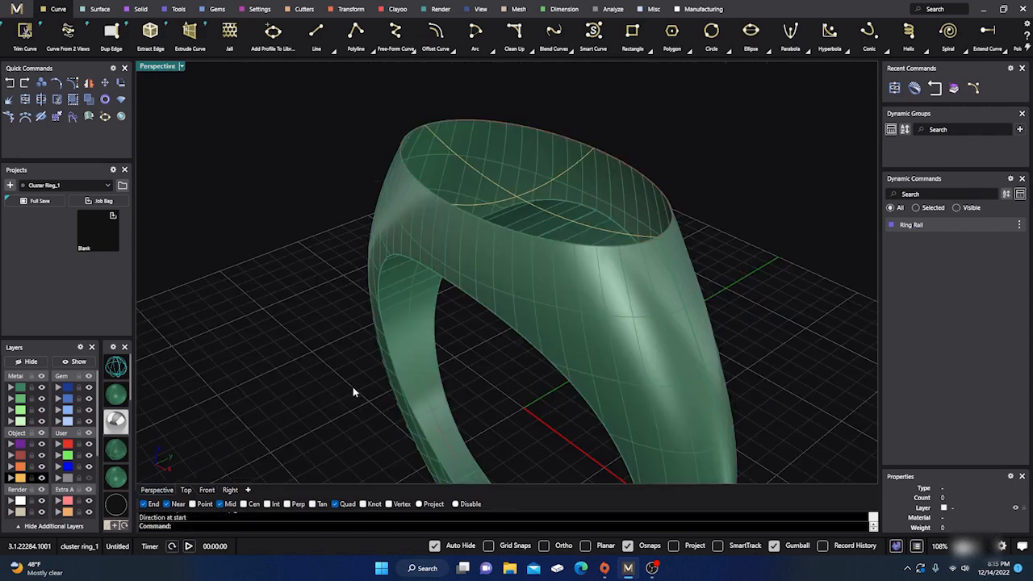
Step: Split the oval outline curve around the opening, using the short-axis arc as the cutting object
click(552, 140)
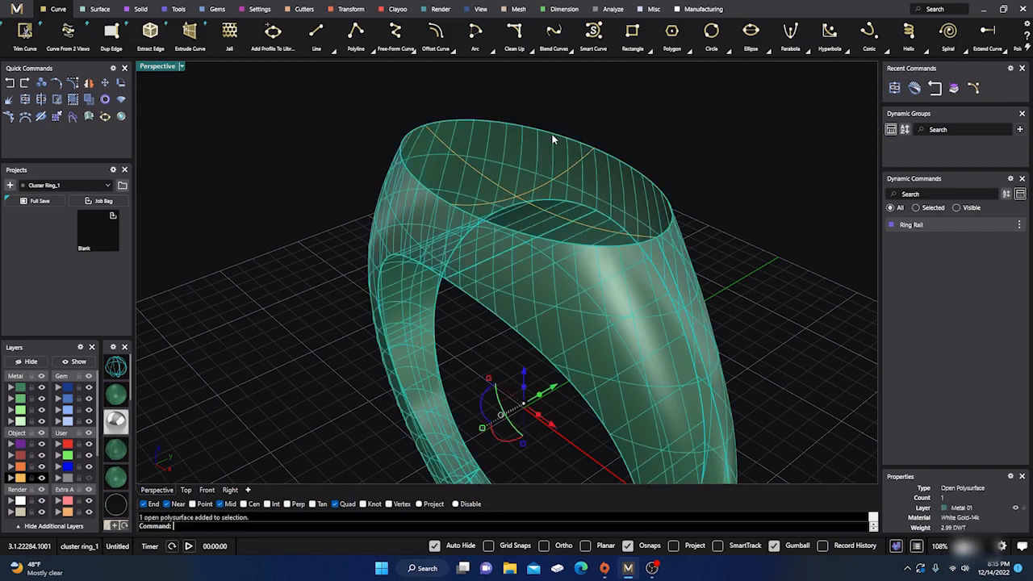
shift+click(562, 136)
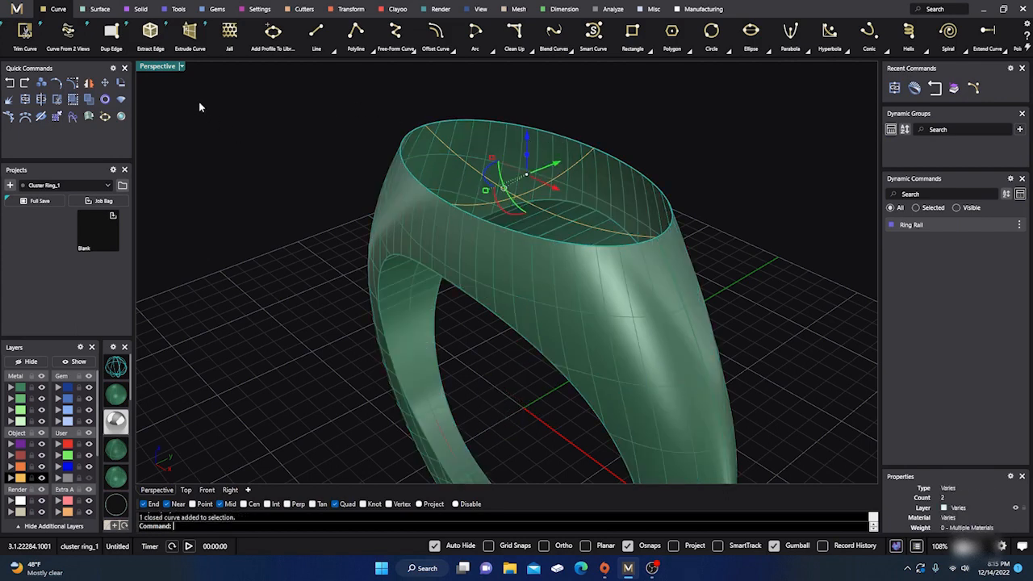
click(41, 99)
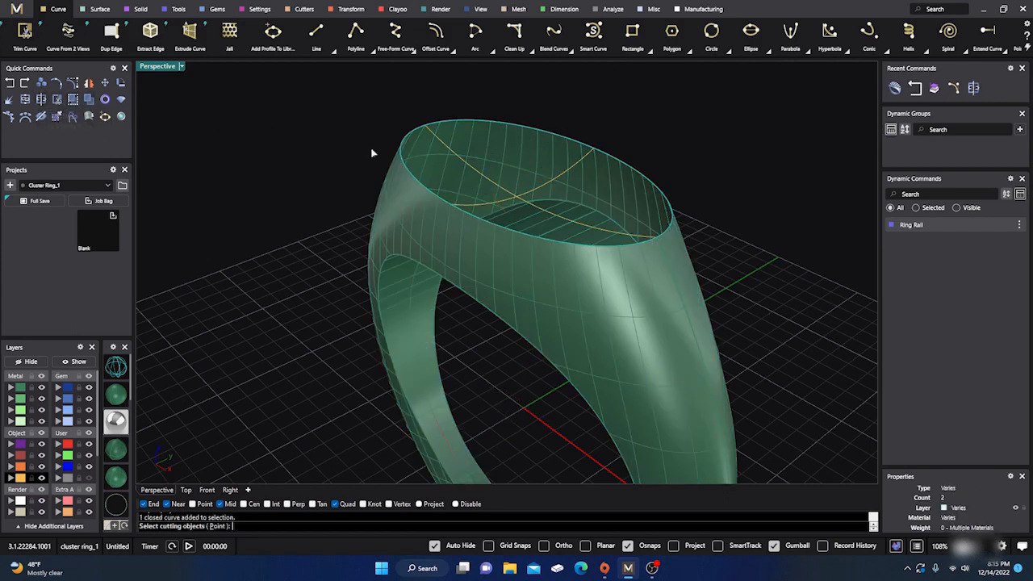
click(499, 199)
key(Return)
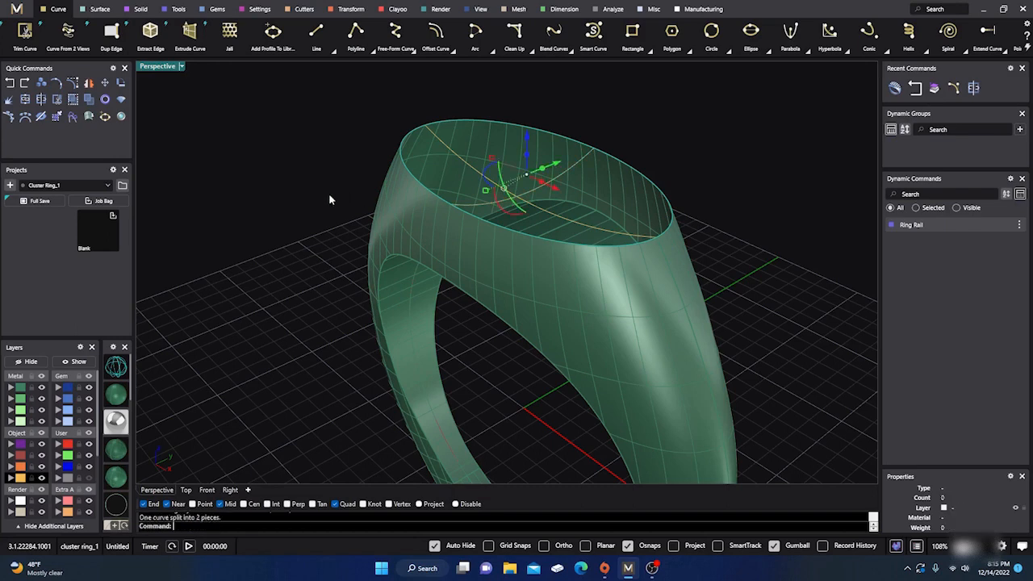
Step: Create a dished surface from a curve network of the two oval outline halves and the two crossing arcs, with Position edge matching
click(575, 143)
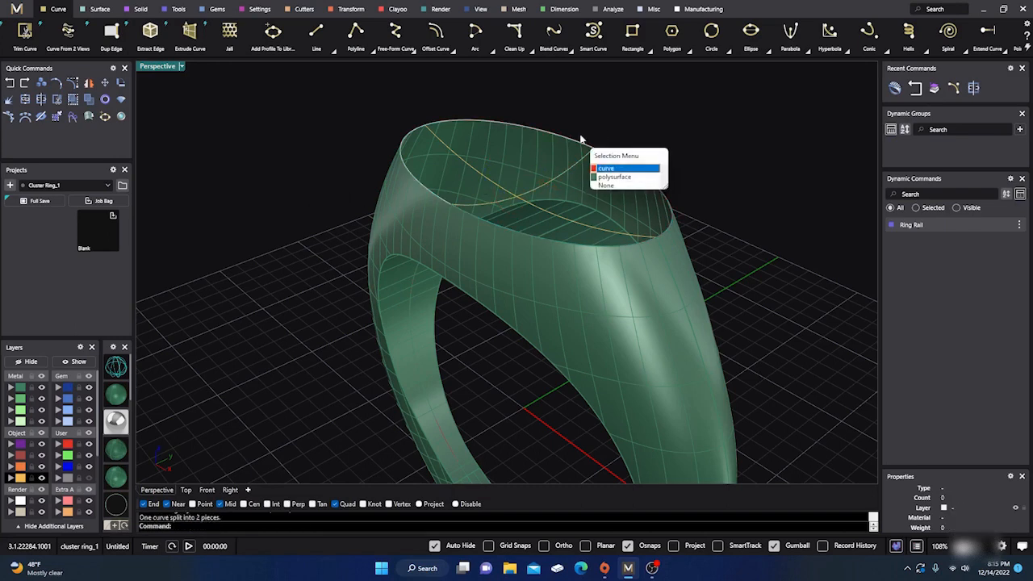
click(611, 124)
right_drag(310, 286, 342, 286)
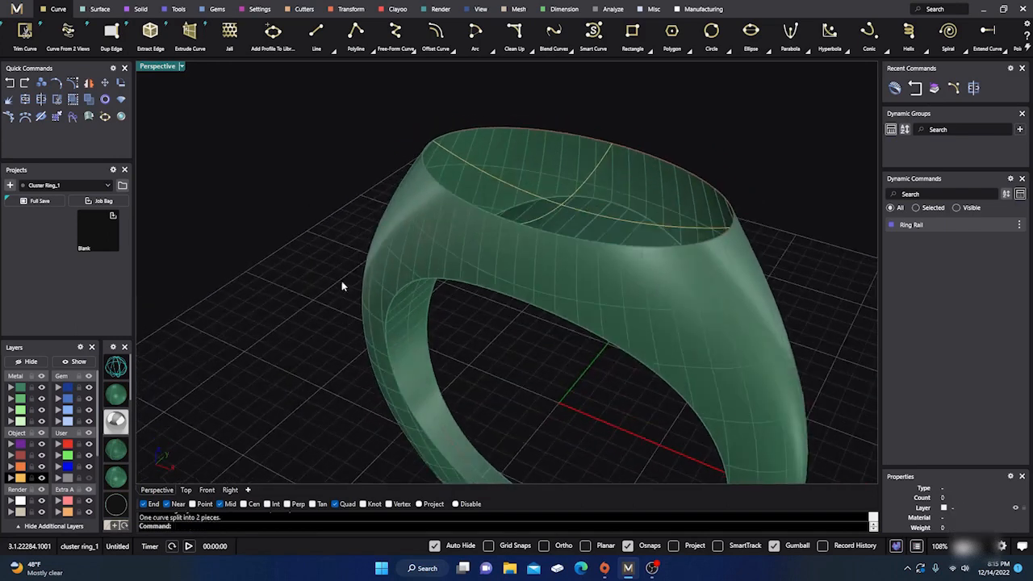
click(506, 128)
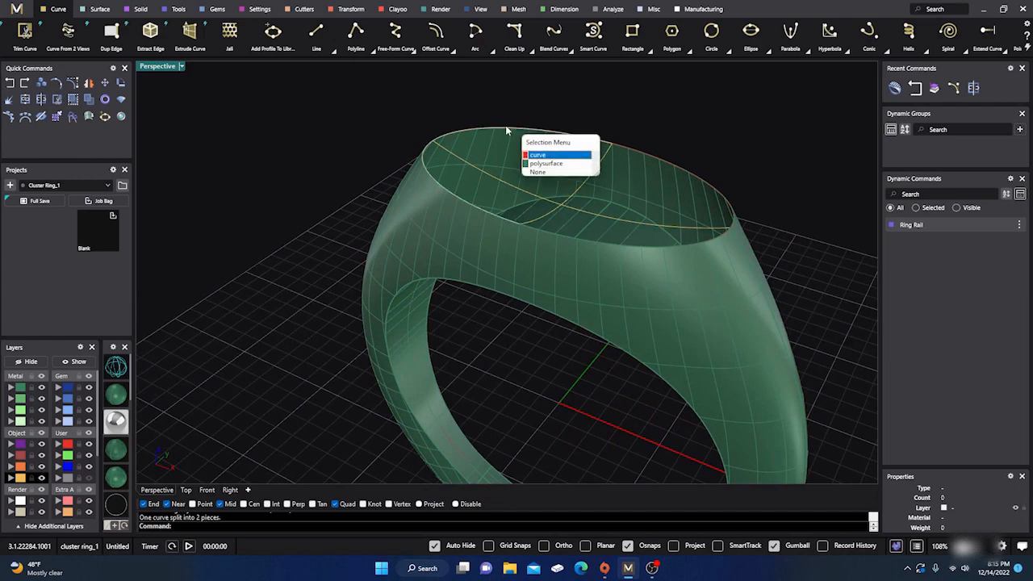
click(541, 155)
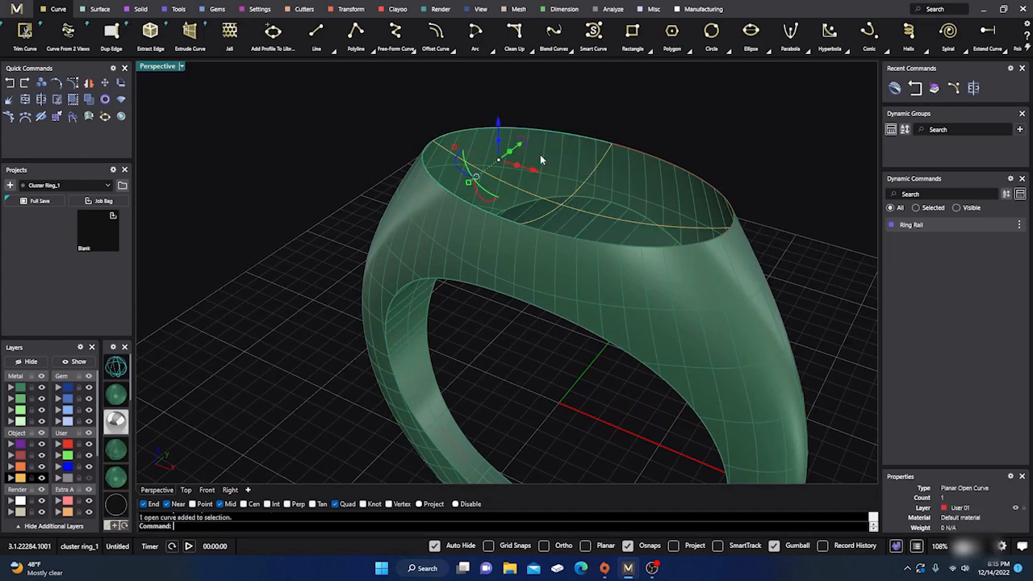
shift+click(608, 162)
shift+click(630, 147)
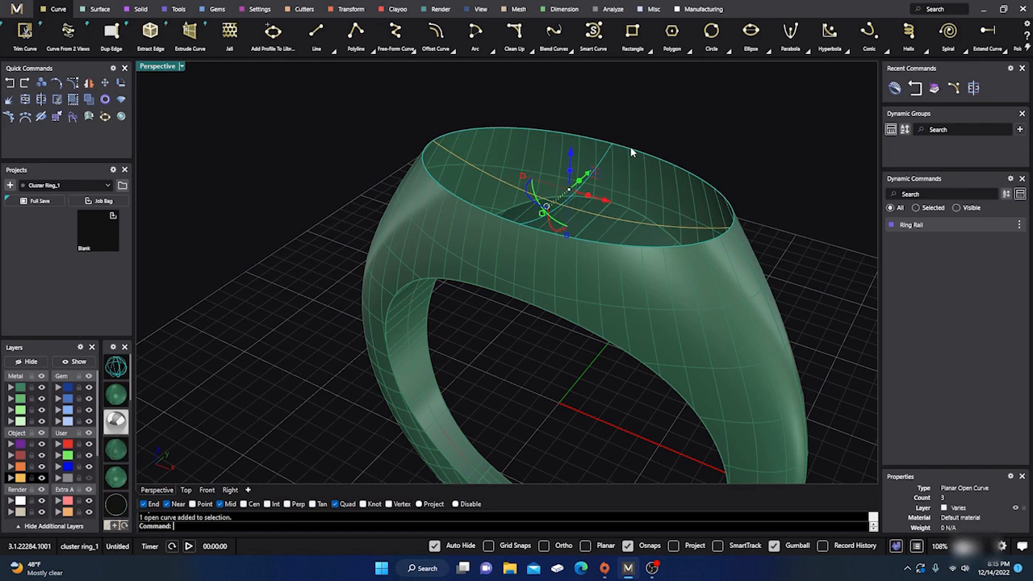
shift+click(622, 225)
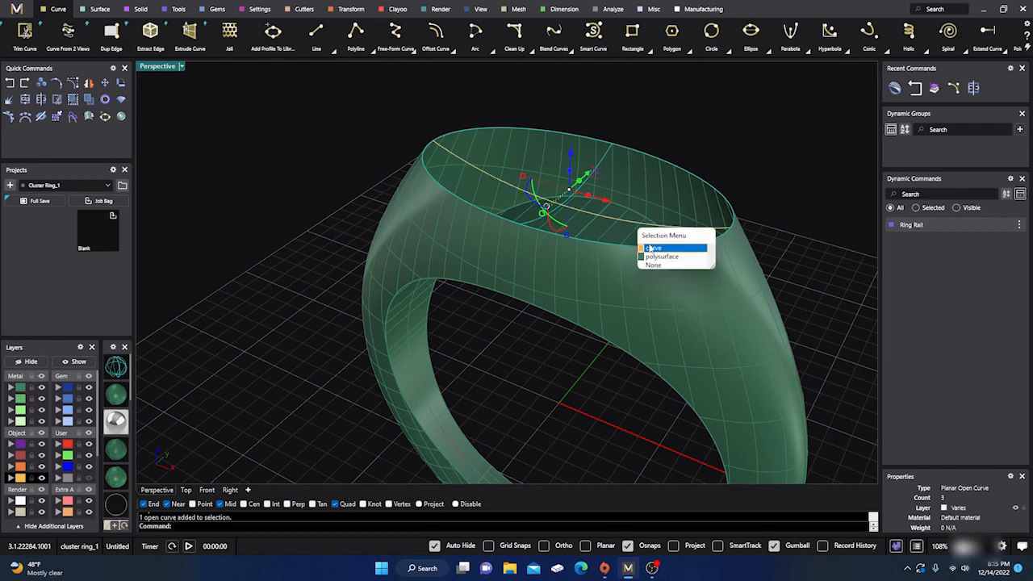
click(650, 247)
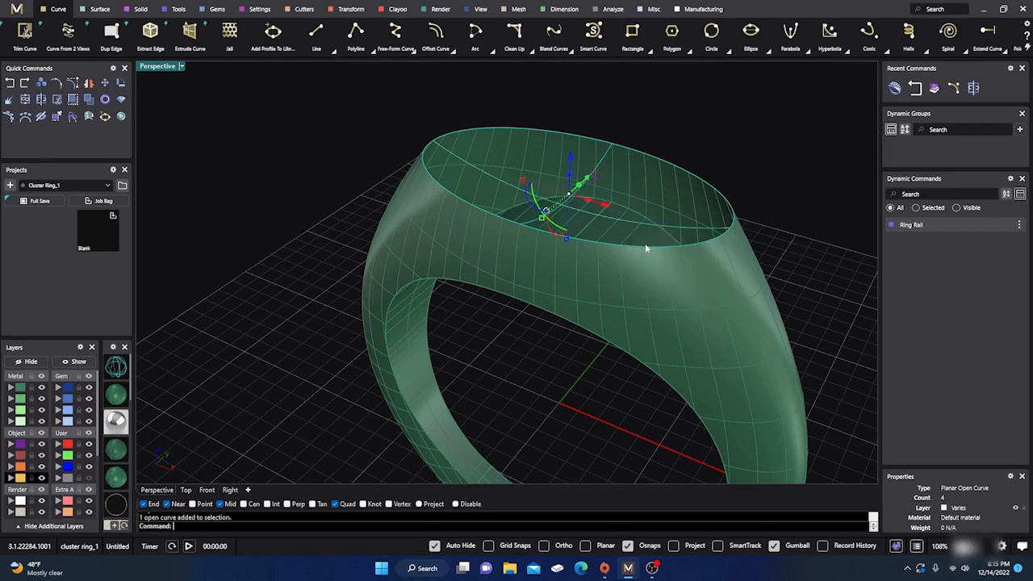
click(100, 9)
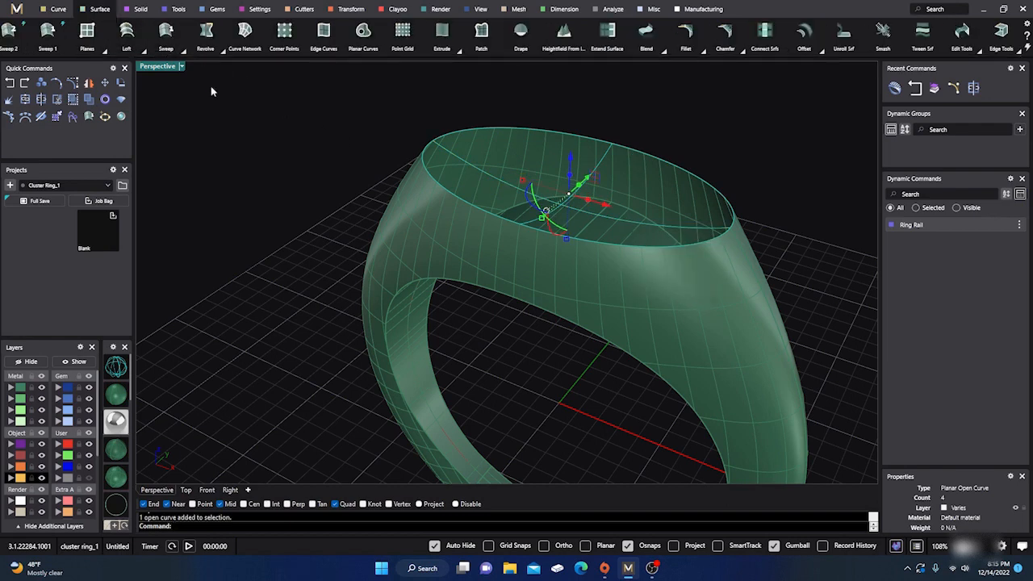
click(245, 32)
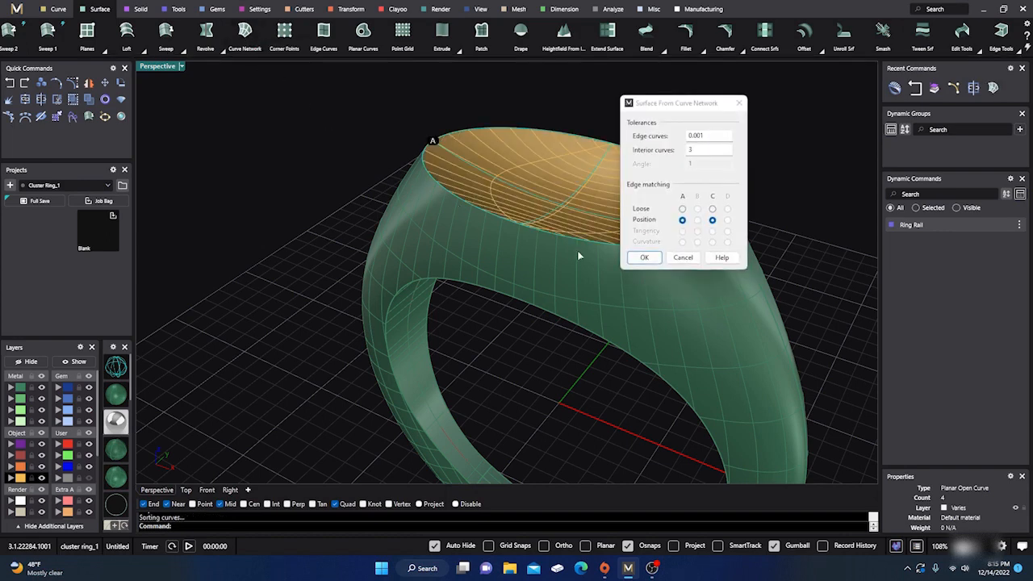
click(644, 258)
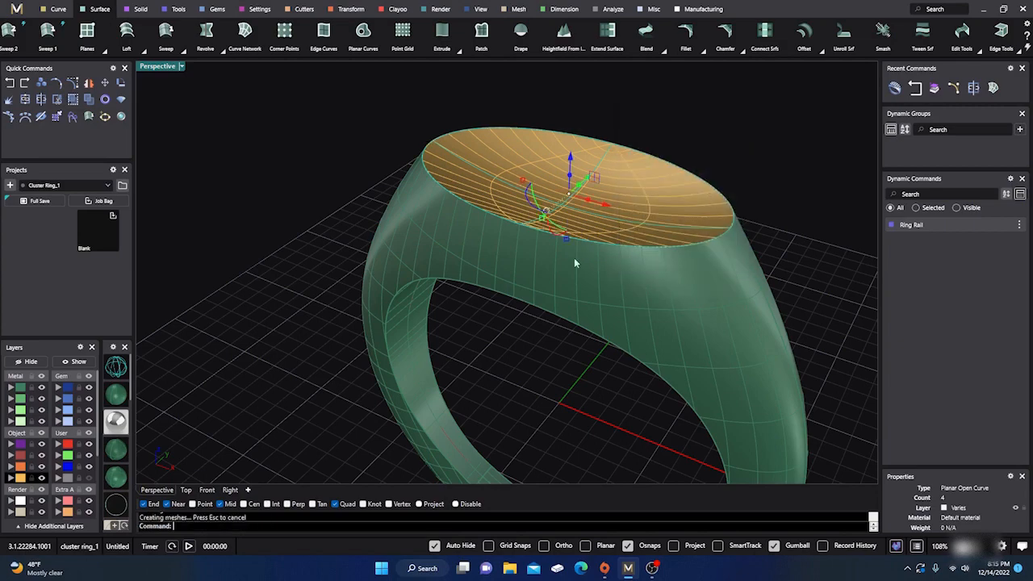
Step: Assign the dished surface to the Metal 01 layer and join it with the ring body into one closed polysurface
right_drag(307, 292, 364, 376)
click(299, 307)
right_drag(300, 307, 572, 208)
click(571, 213)
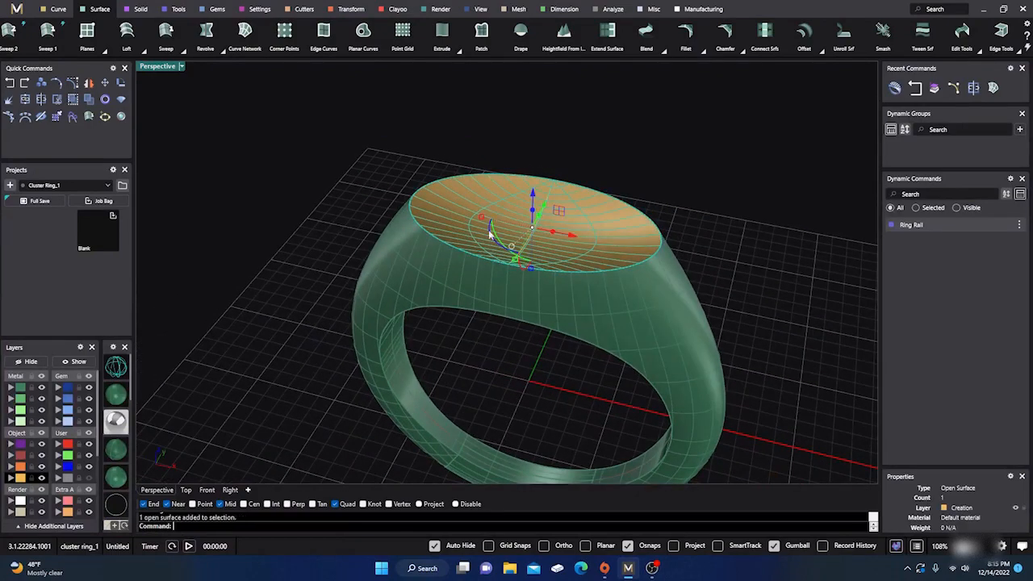
shift+click(419, 260)
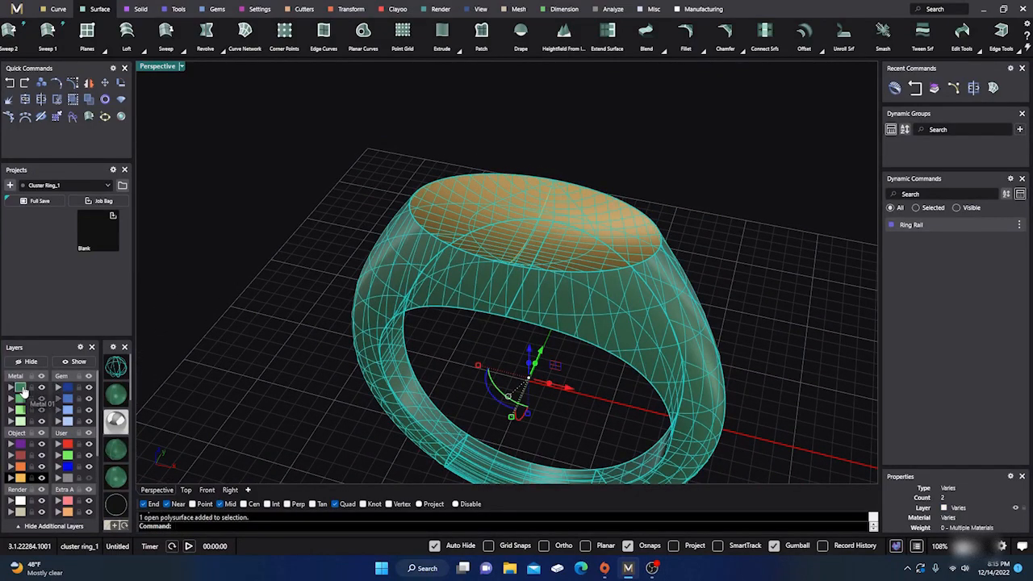
click(25, 99)
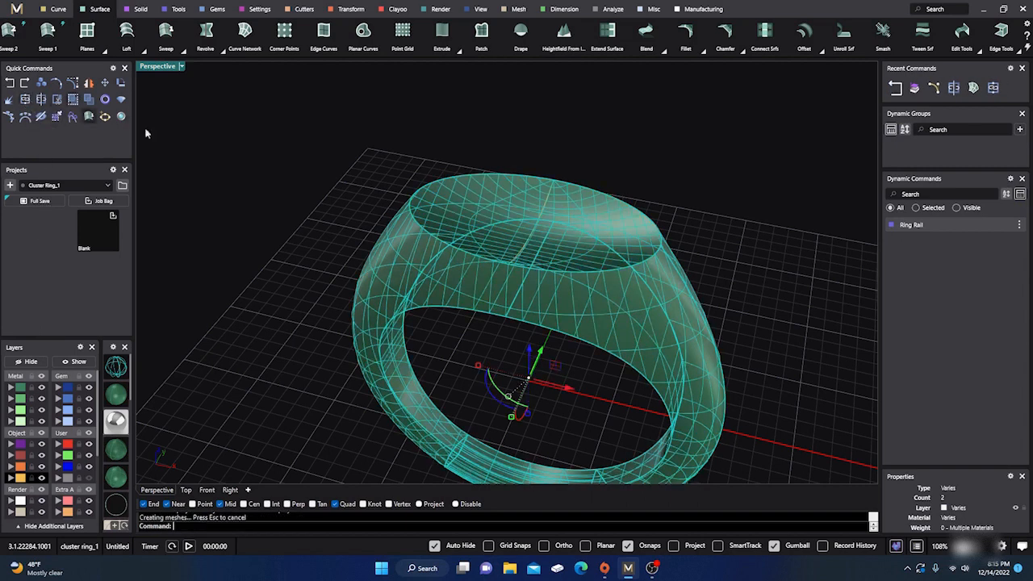
click(287, 236)
click(440, 284)
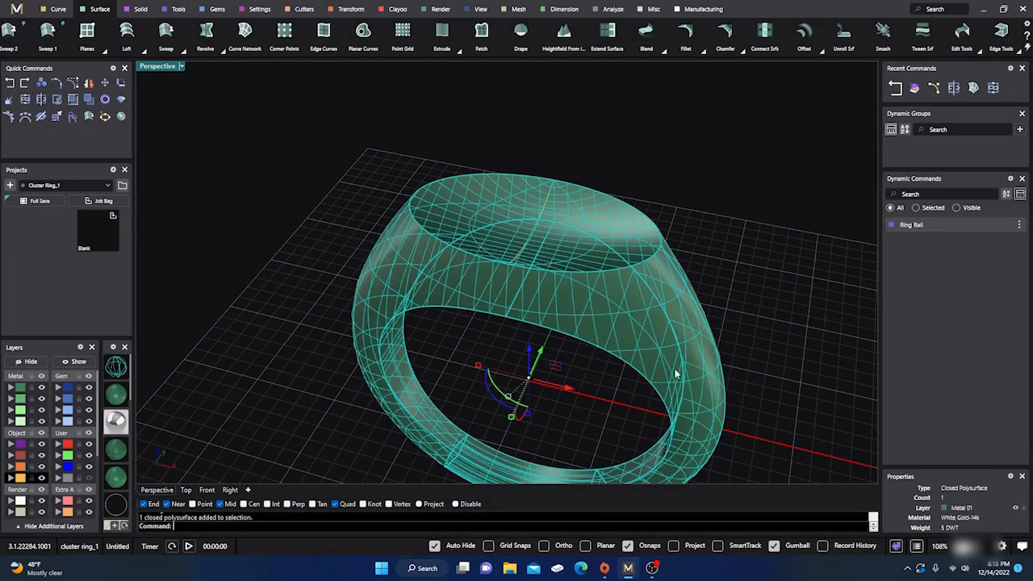
click(251, 205)
Step: Move the outline curves on User 01 and the arcs on the yellow Creation layer to the hidden User 04 layer
scroll(347, 242, down, 5)
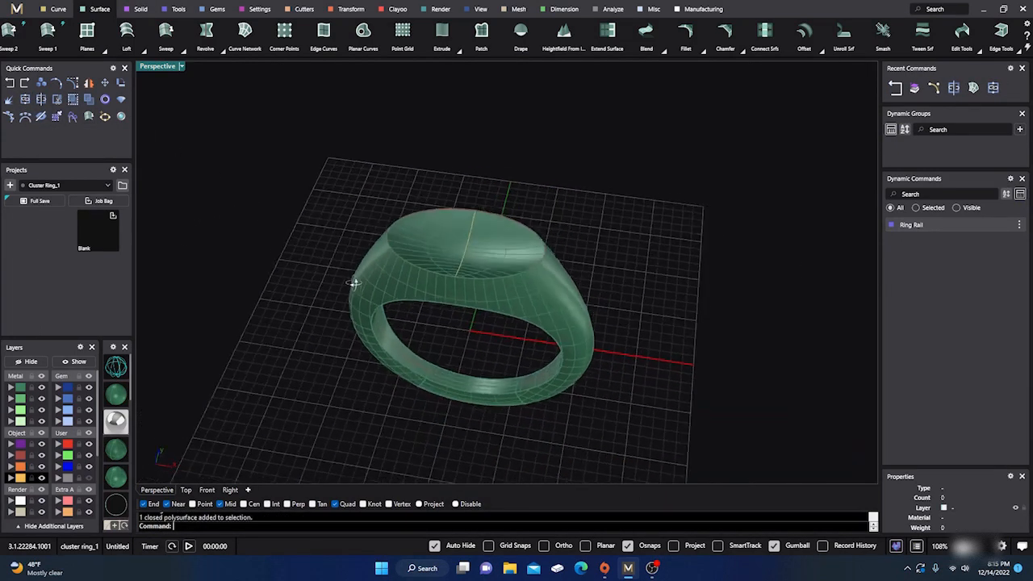
click(58, 444)
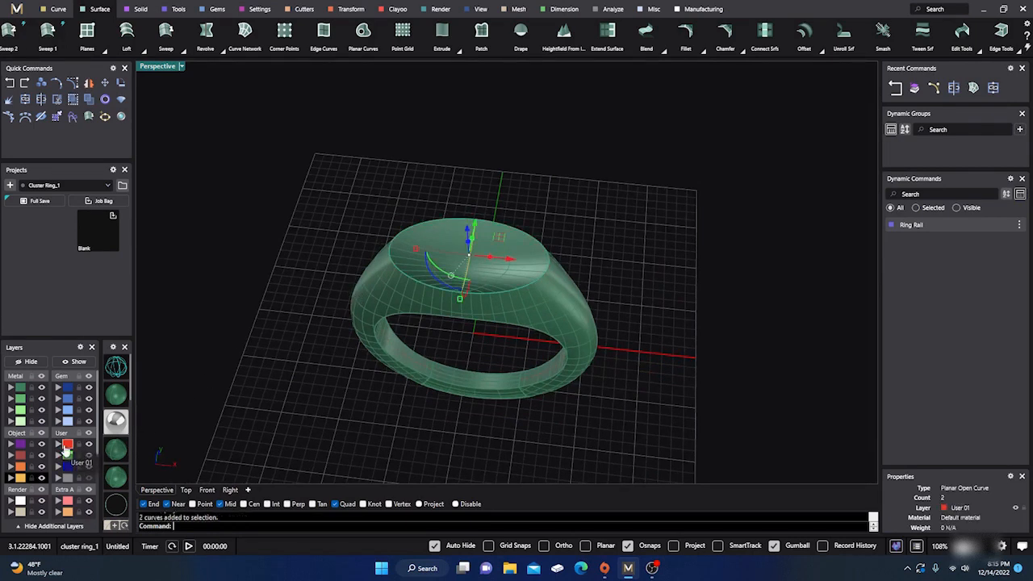
click(58, 478)
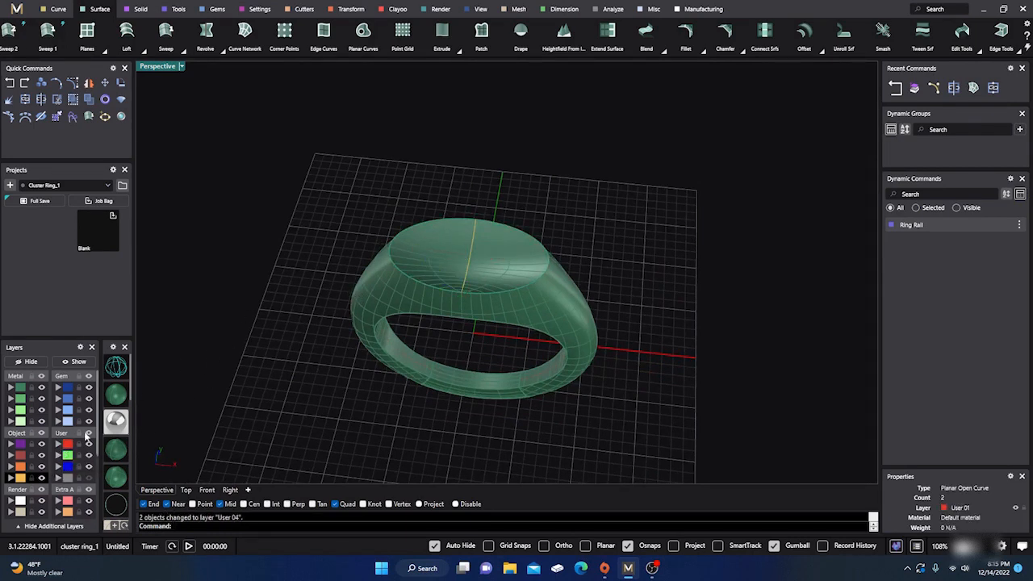
click(11, 478)
click(56, 480)
mouse_move(312, 362)
right_down()
mouse_move(312, 376)
mouse_move(314, 360)
right_up()
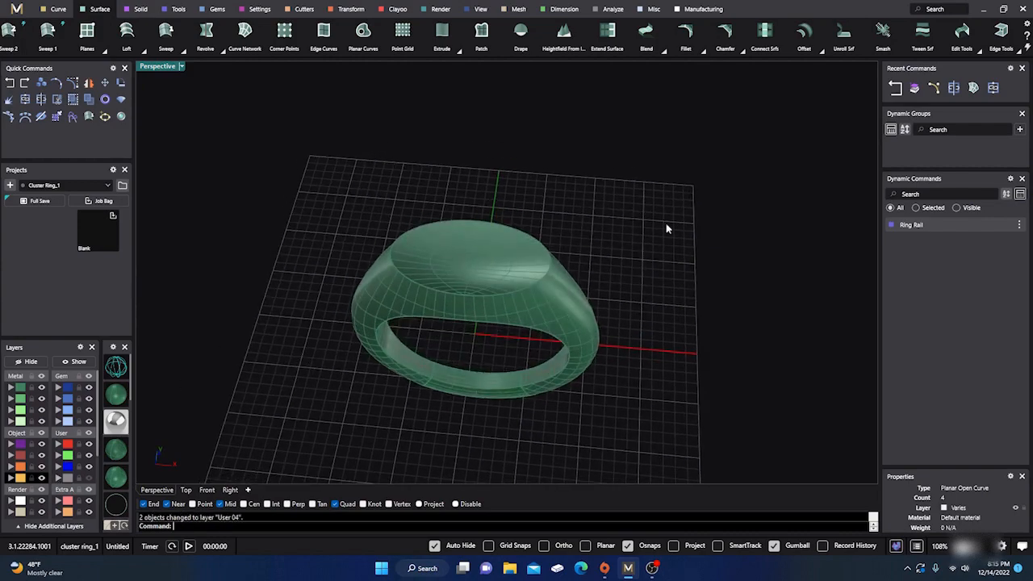
Step: Blend all edges on both sides of the ring's finger hole with a 0.3 radius using Blend Edge
right_drag(409, 289, 419, 241)
scroll(457, 281, up, 3)
scroll(456, 290, down, 2)
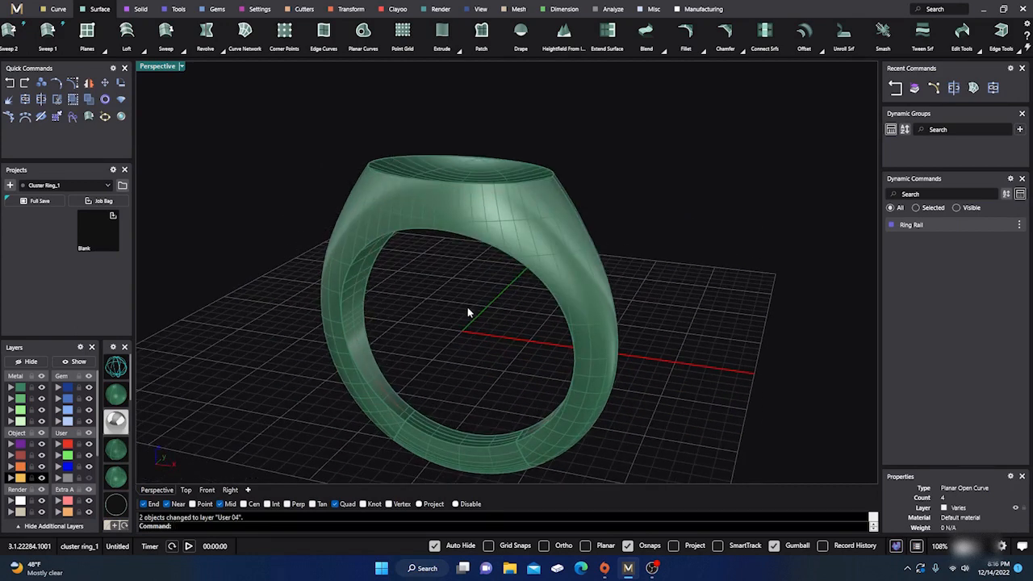
right_drag(468, 313, 277, 212)
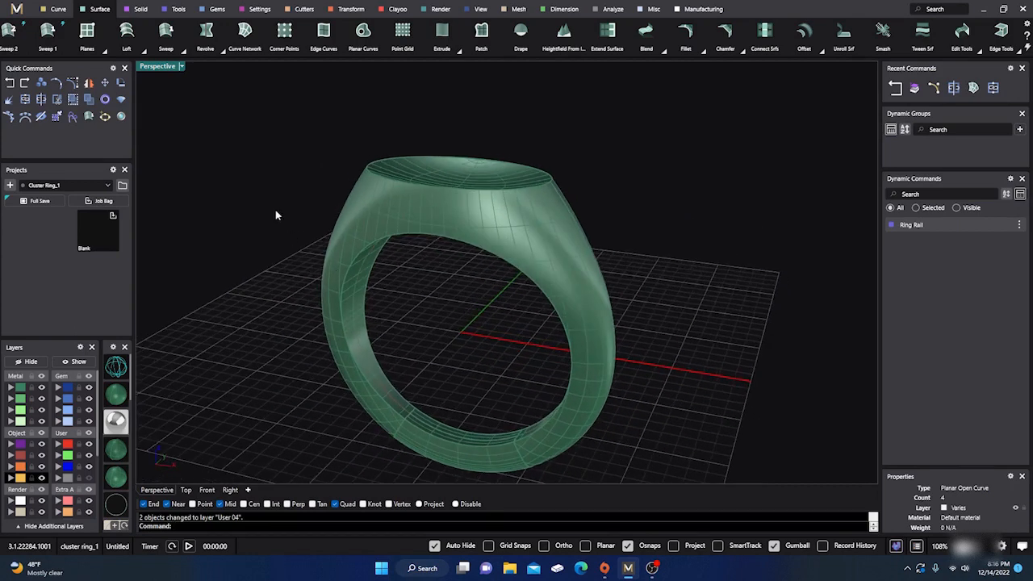
click(140, 9)
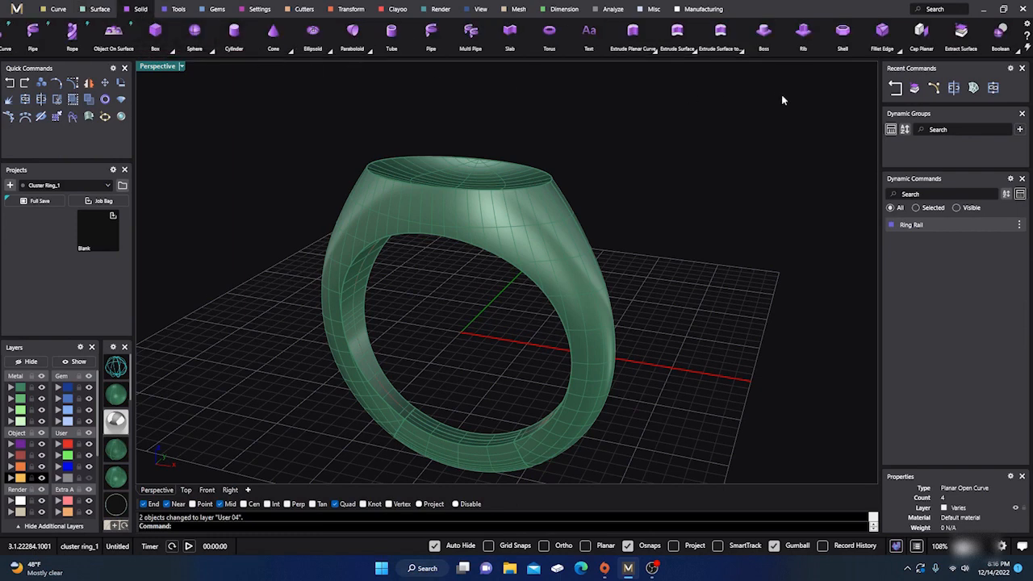
click(887, 41)
click(884, 73)
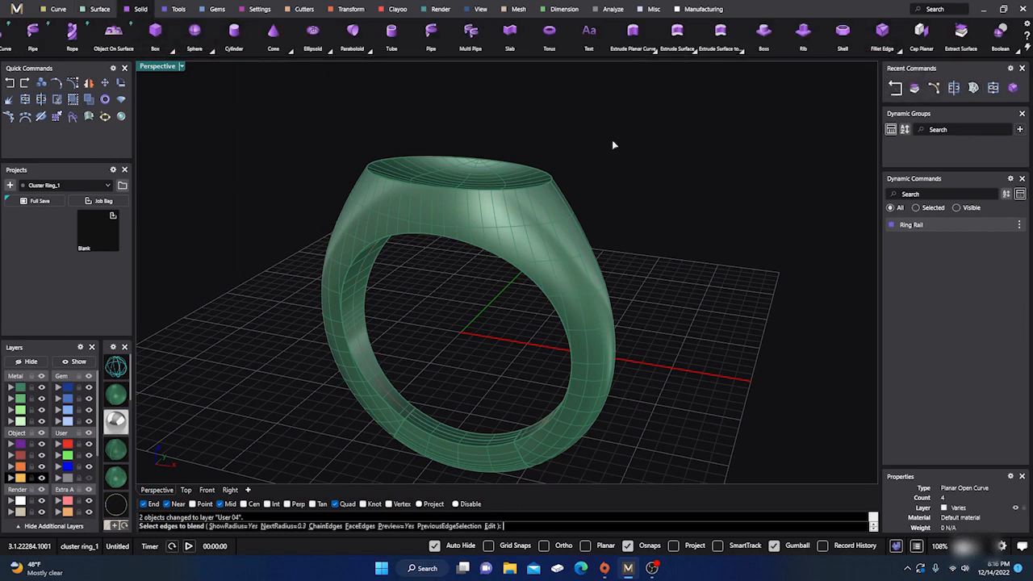
click(357, 372)
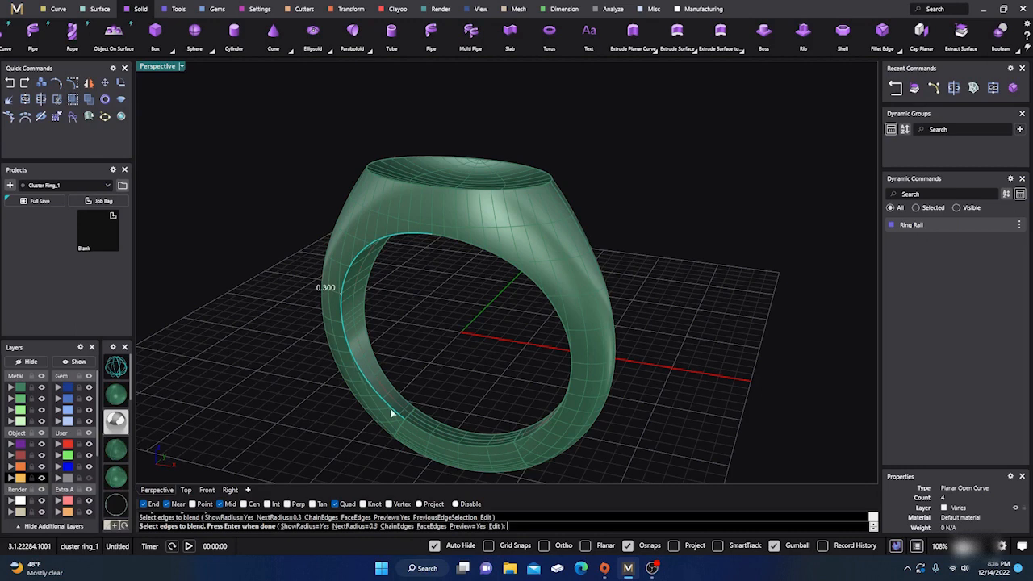
click(414, 432)
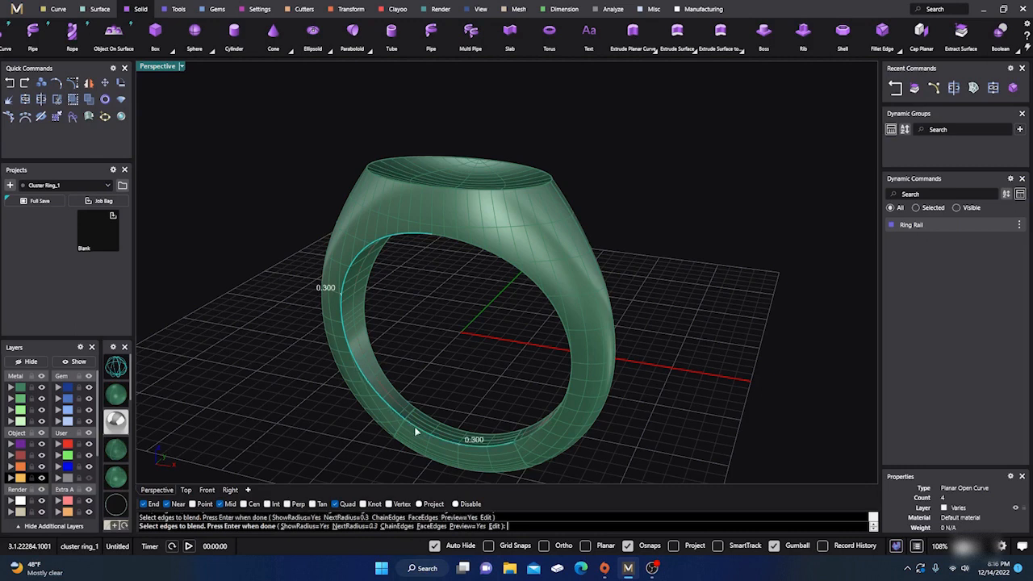
click(532, 440)
click(536, 427)
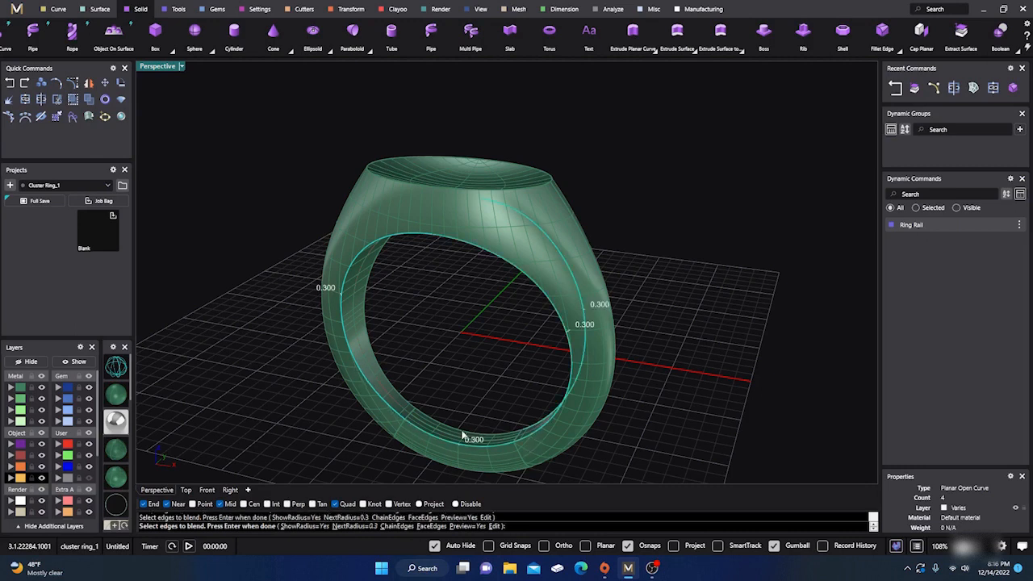
click(459, 432)
click(393, 387)
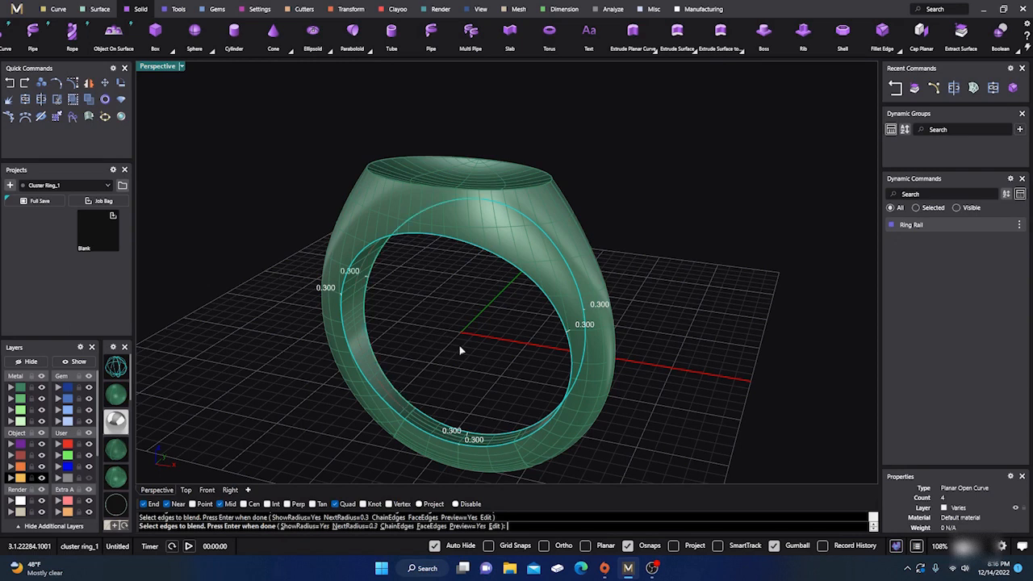
right_drag(461, 350, 428, 331)
key(Return)
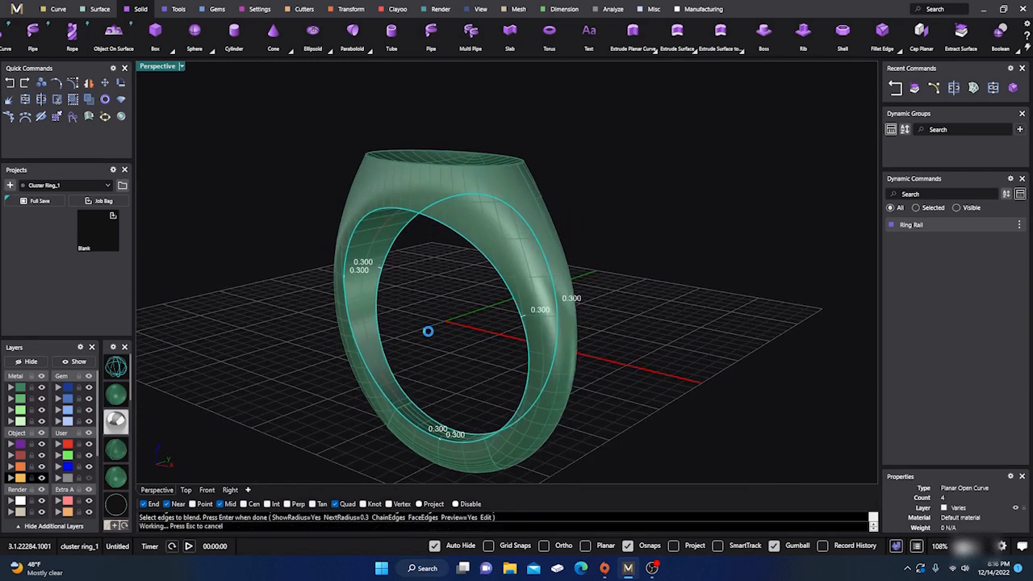
right_drag(431, 330, 454, 341)
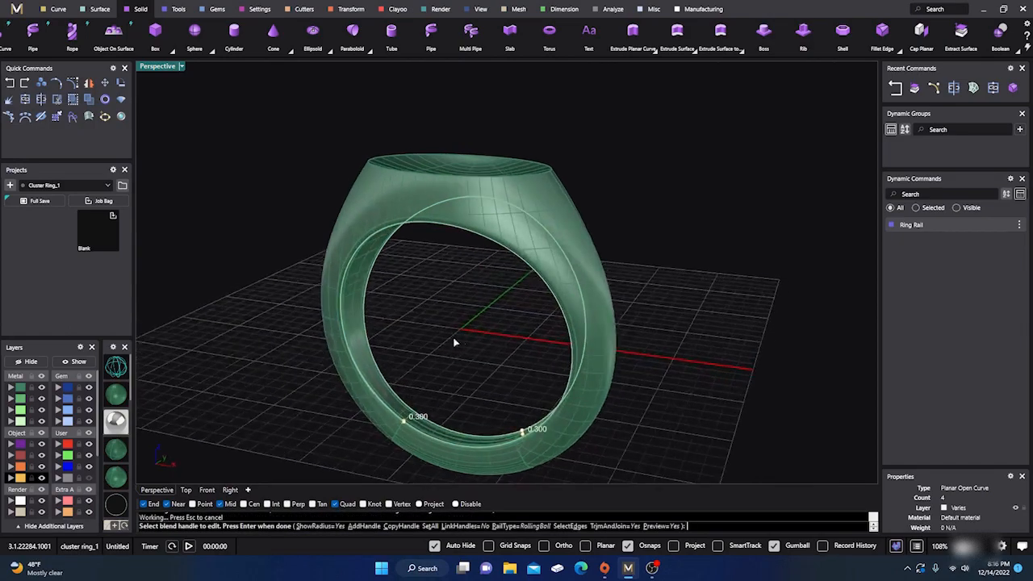
scroll(344, 320, up, 5)
right_drag(344, 320, 358, 348)
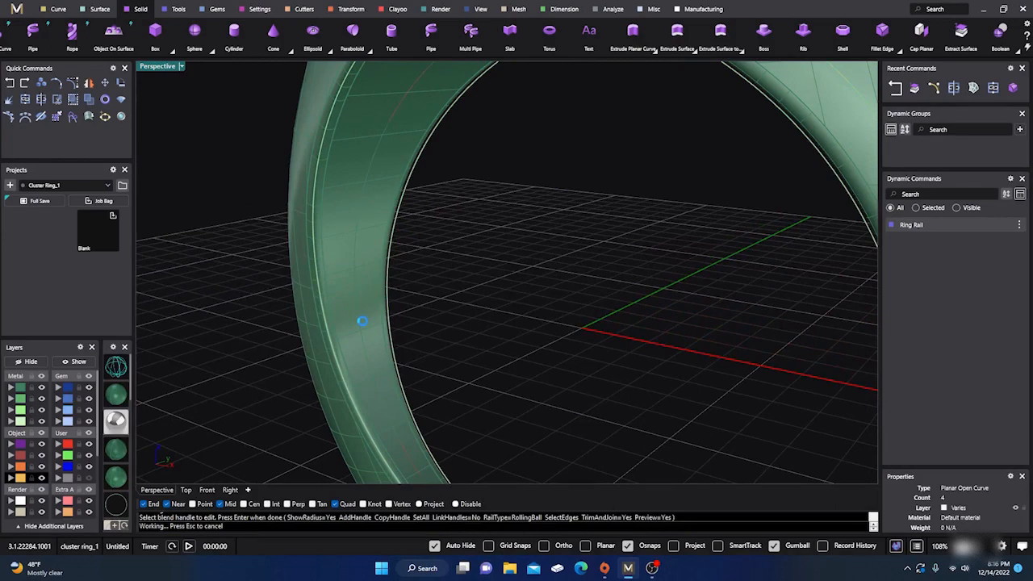
key(Return)
Step: Blend the oval rim edges around the dished top with a 0.3 radius using Blend Edge
scroll(363, 320, down, 10)
right_drag(363, 321, 386, 322)
scroll(412, 242, up, 5)
right_click(476, 164)
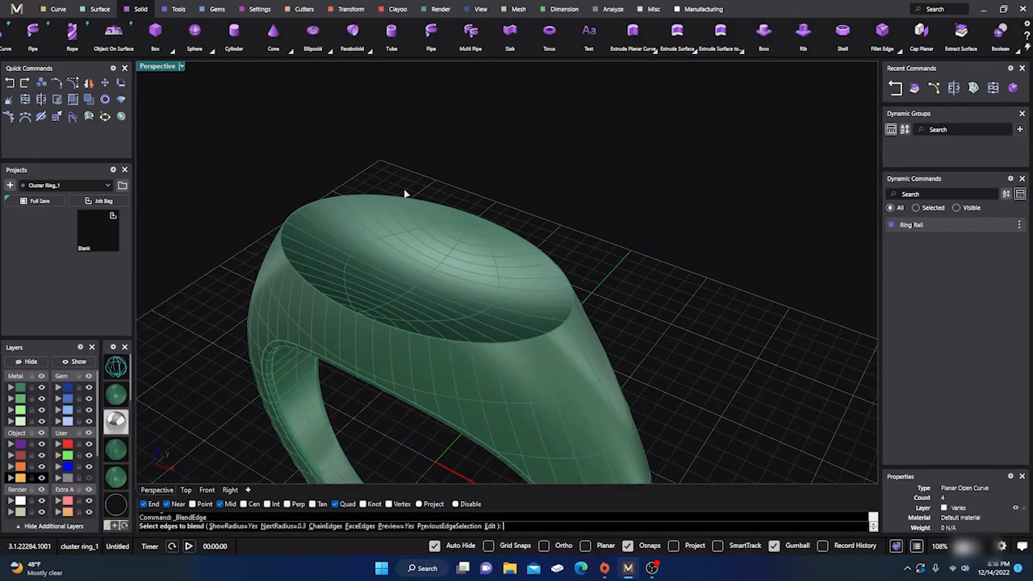
click(330, 302)
click(371, 325)
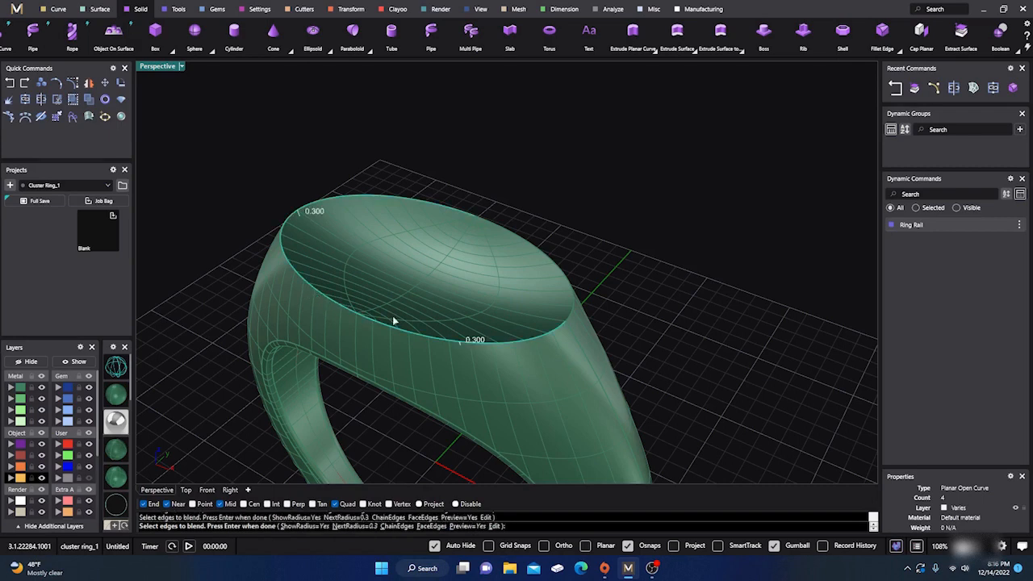
click(571, 287)
key(Return)
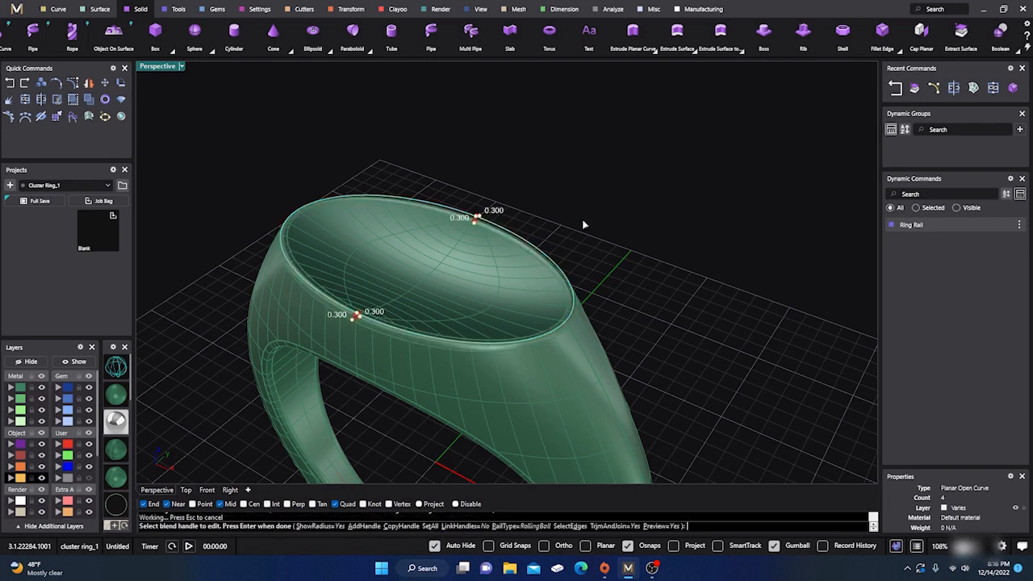
key(Return)
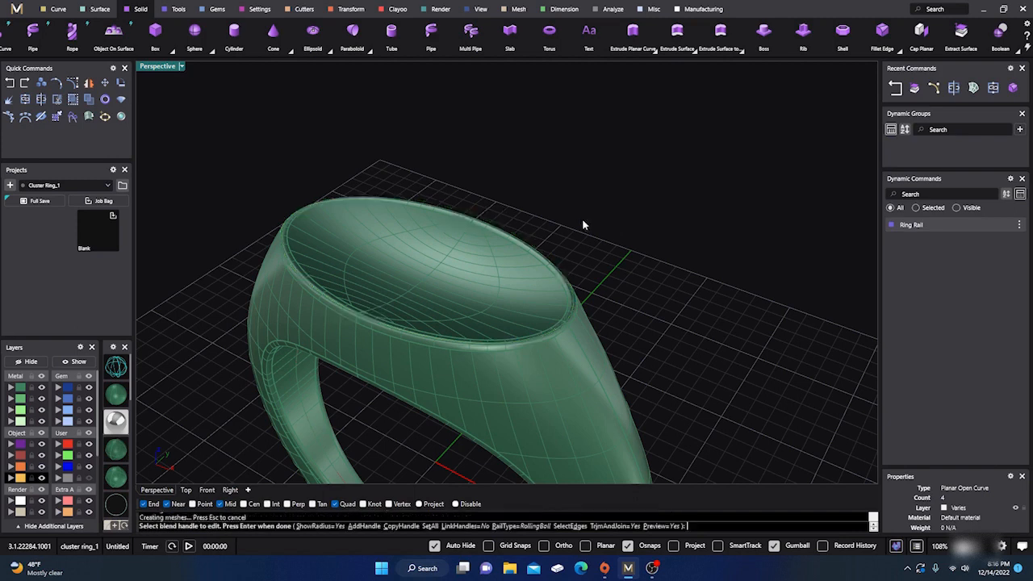
scroll(582, 218, down, 3)
scroll(549, 237, down, 3)
click(546, 289)
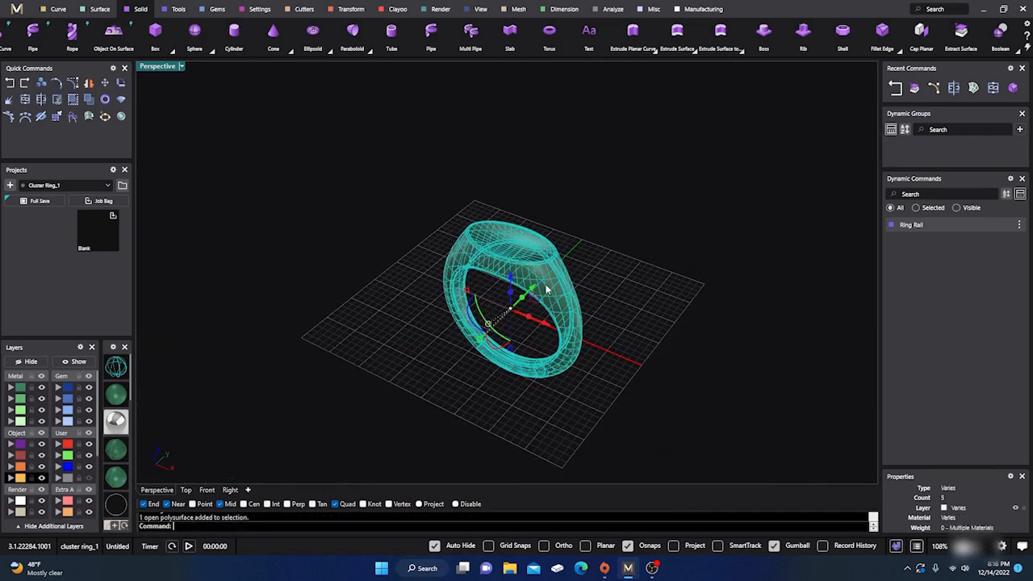
click(452, 175)
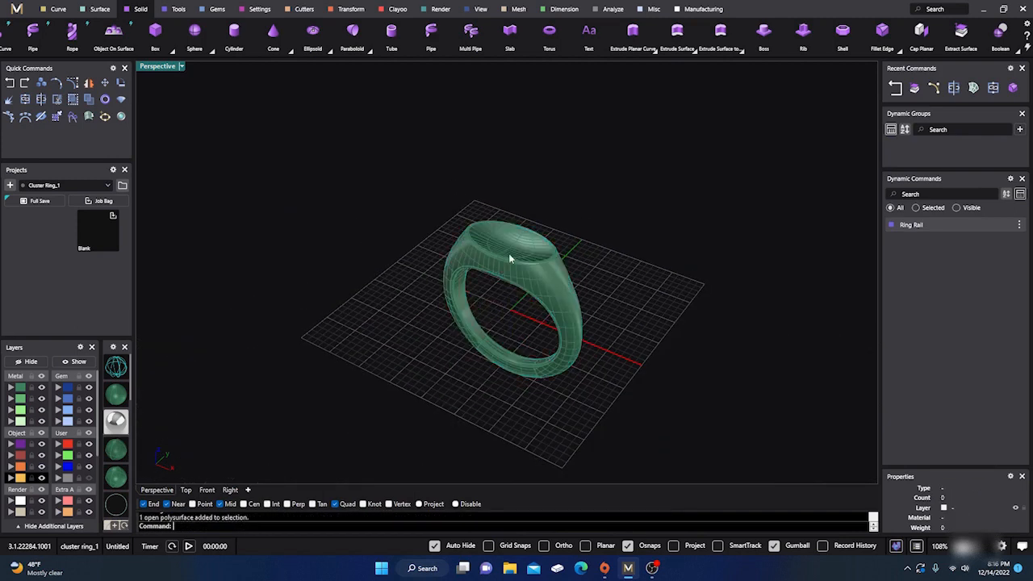
Step: Analyze the ring polysurface for naked edges with Show Edges
click(530, 281)
click(412, 216)
click(521, 283)
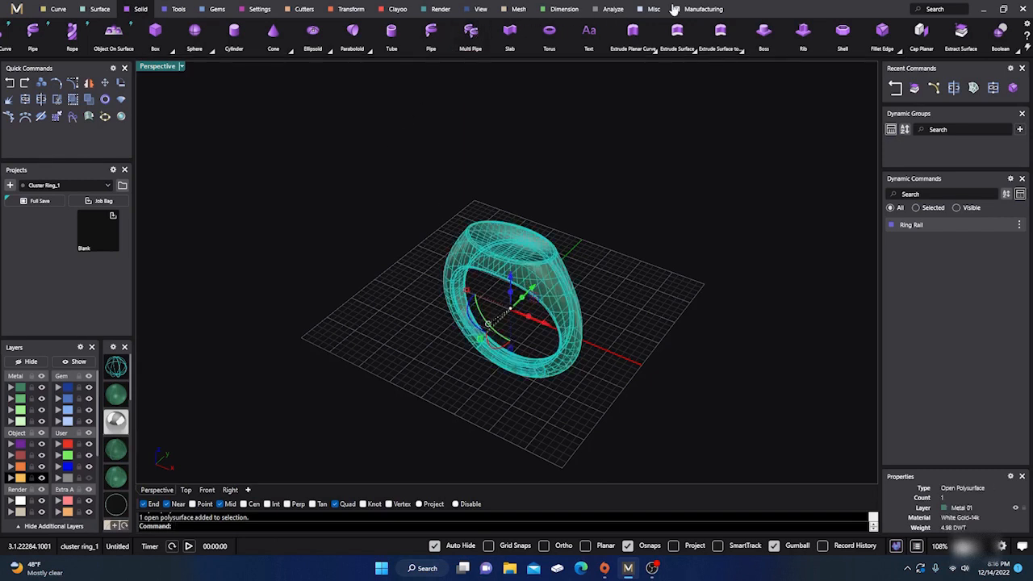
click(615, 12)
click(347, 48)
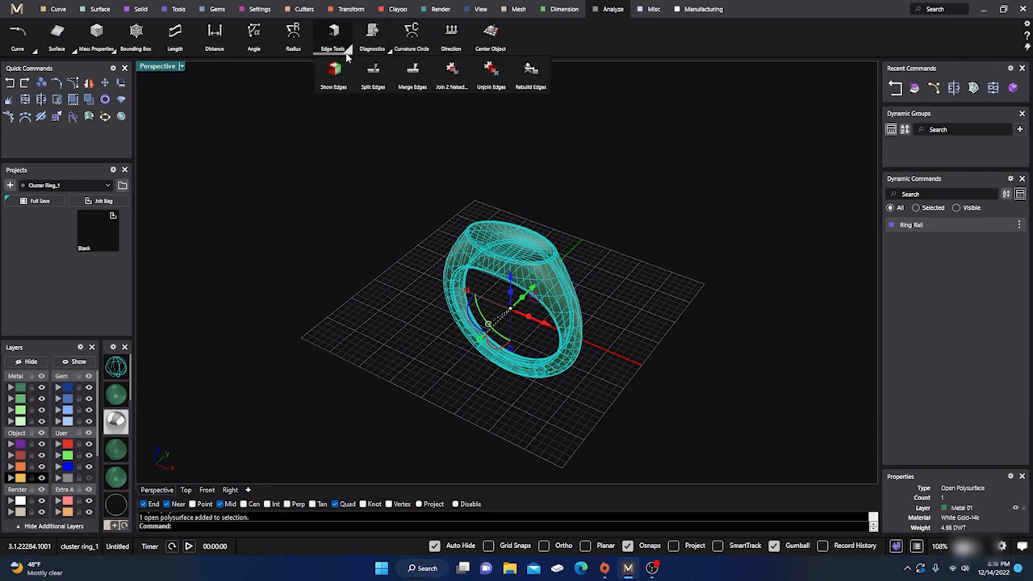
click(330, 74)
Step: Examine up close the highlighted naked edges at the lower seams of the ring's finger hole
scroll(521, 339, up, 5)
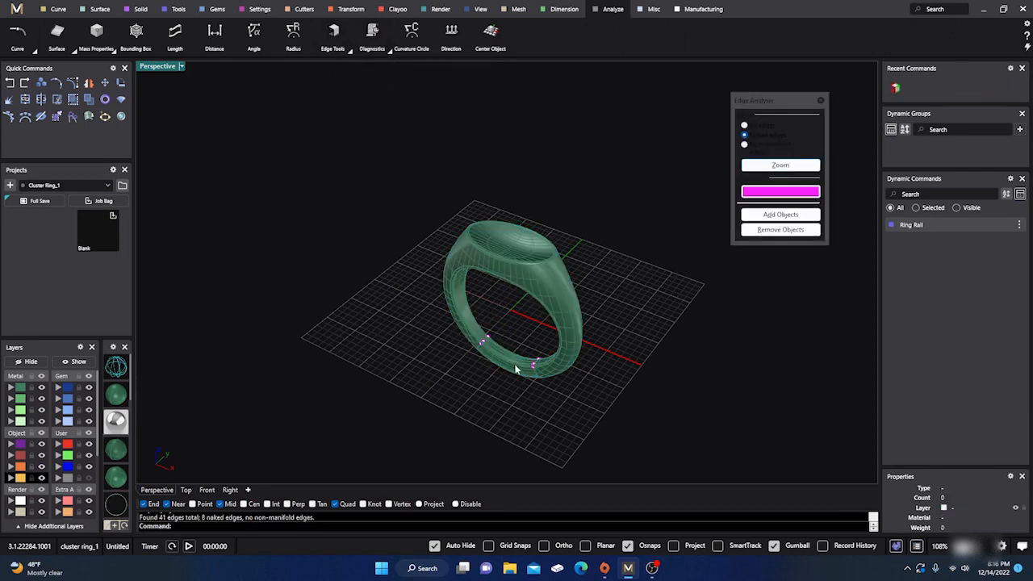
scroll(526, 363, down, 2)
scroll(417, 374, down, 8)
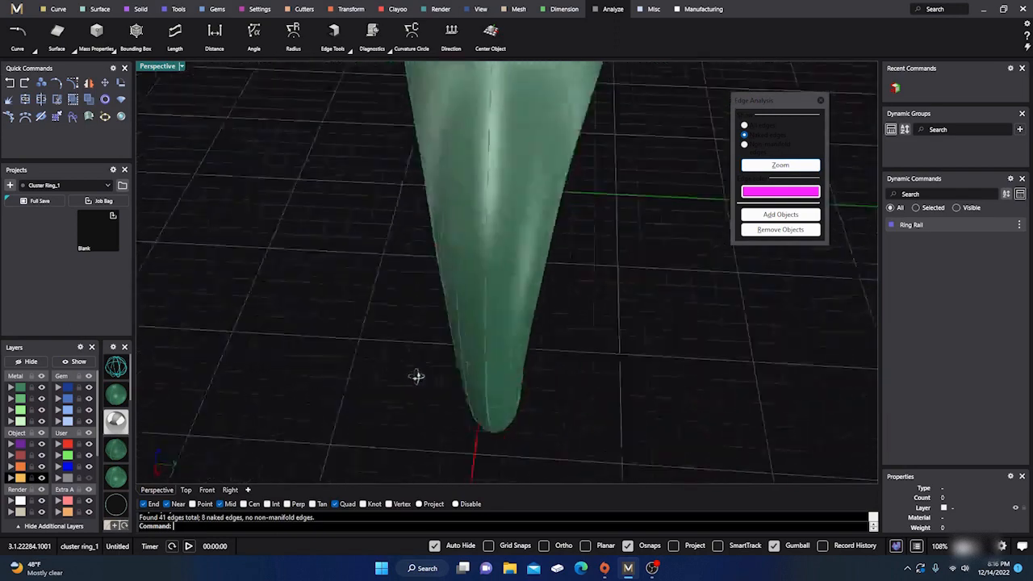
right_drag(411, 377, 557, 339)
scroll(429, 285, down, 3)
scroll(429, 287, up, 10)
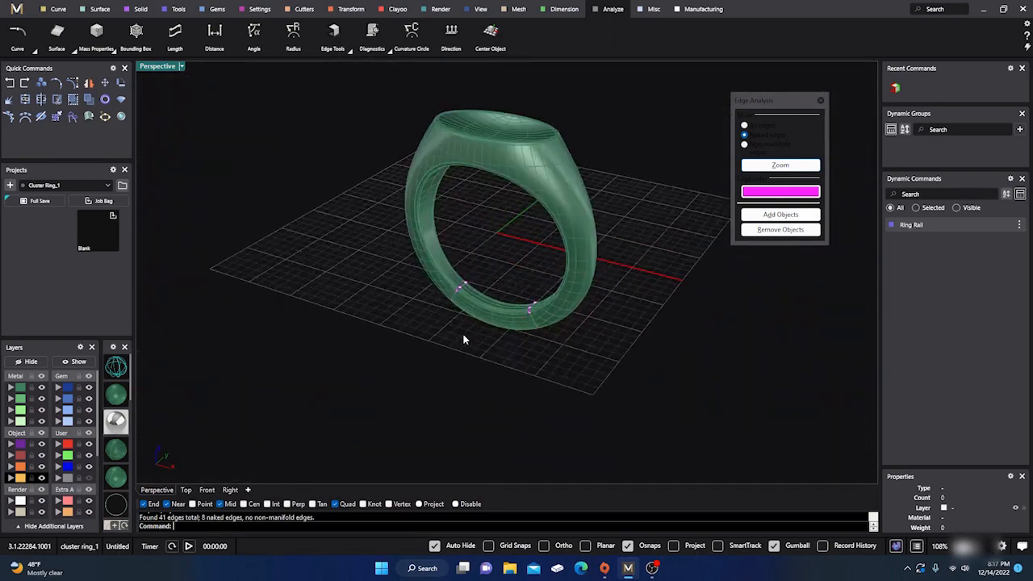
scroll(334, 334, up, 8)
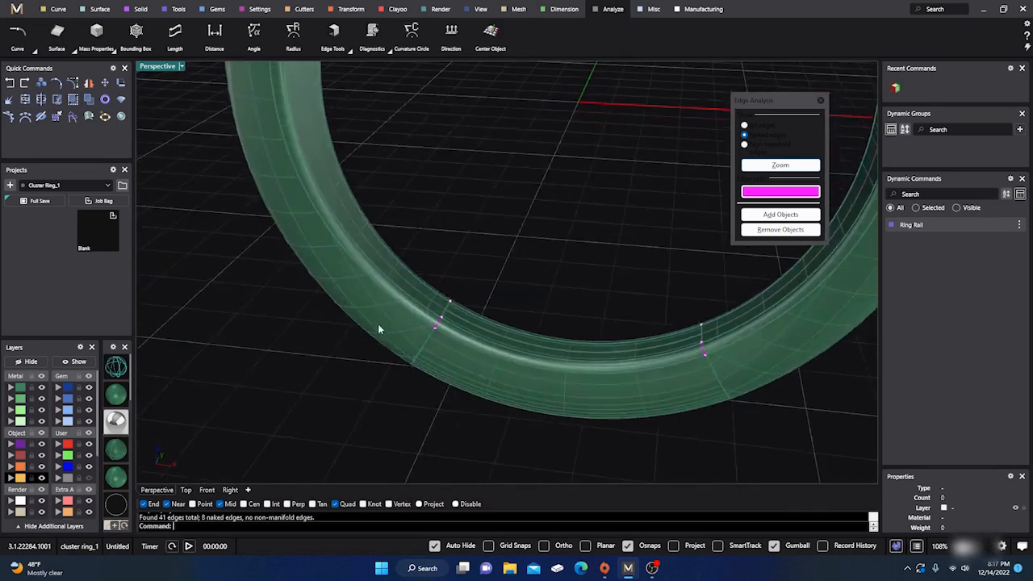
right_drag(468, 319, 491, 330)
scroll(428, 214, up, 6)
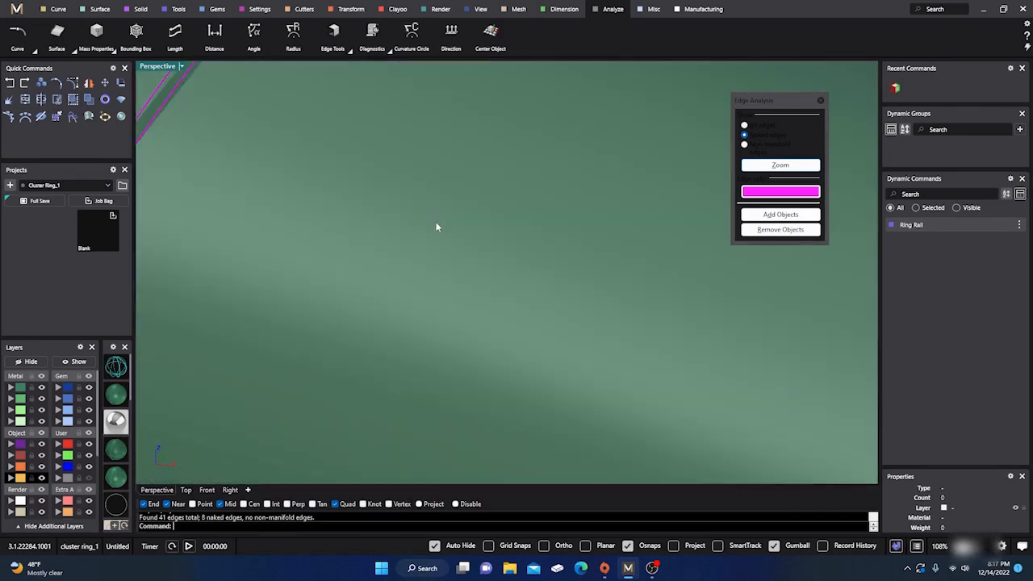
scroll(435, 227, down, 4)
scroll(436, 226, up, 5)
shift+right_drag(436, 324, 451, 329)
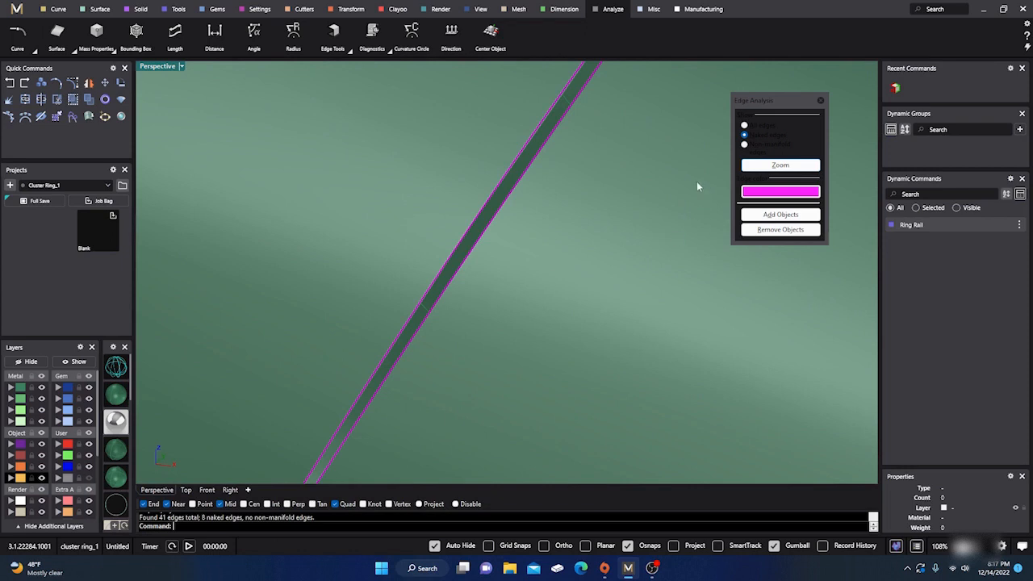
Step: Join the two naked edges of the left lower seam on the front of the finger hole with Join 2 Naked Edges
click(349, 53)
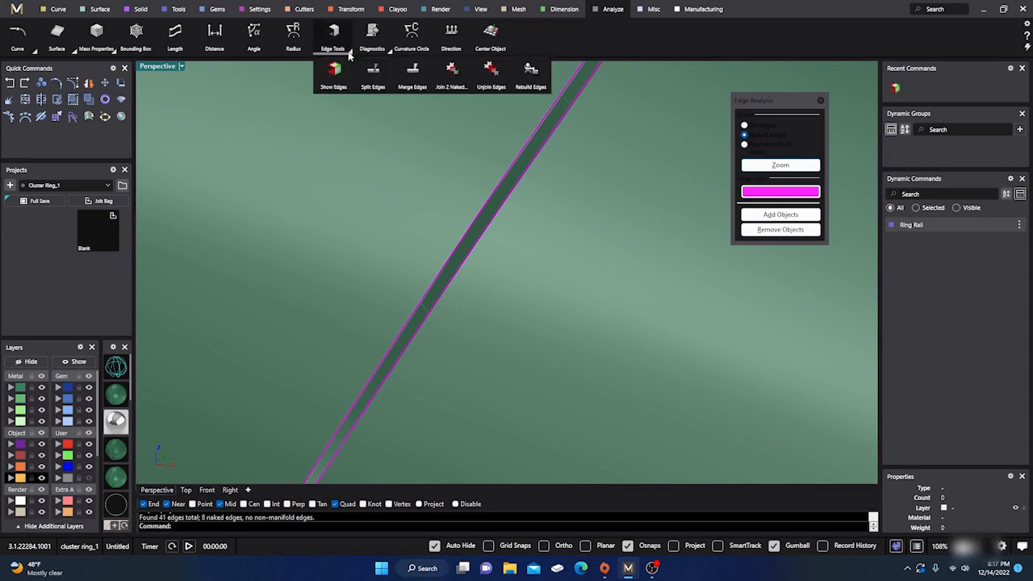
click(447, 74)
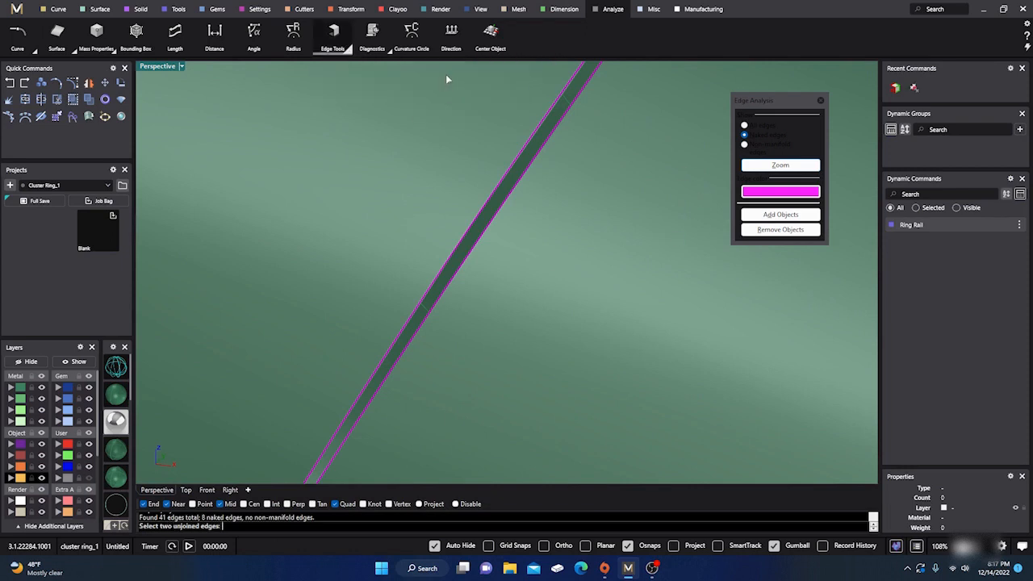
click(506, 180)
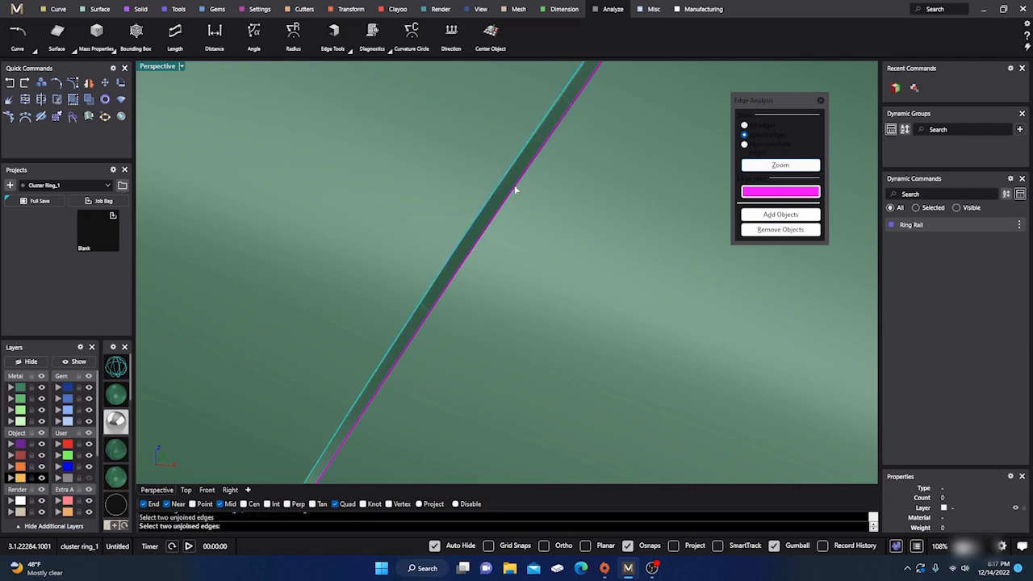
click(513, 187)
click(477, 320)
Step: Join the naked edge pair of the right lower seam on the front of the finger hole, accepting the required joining tolerance
scroll(429, 277, down, 6)
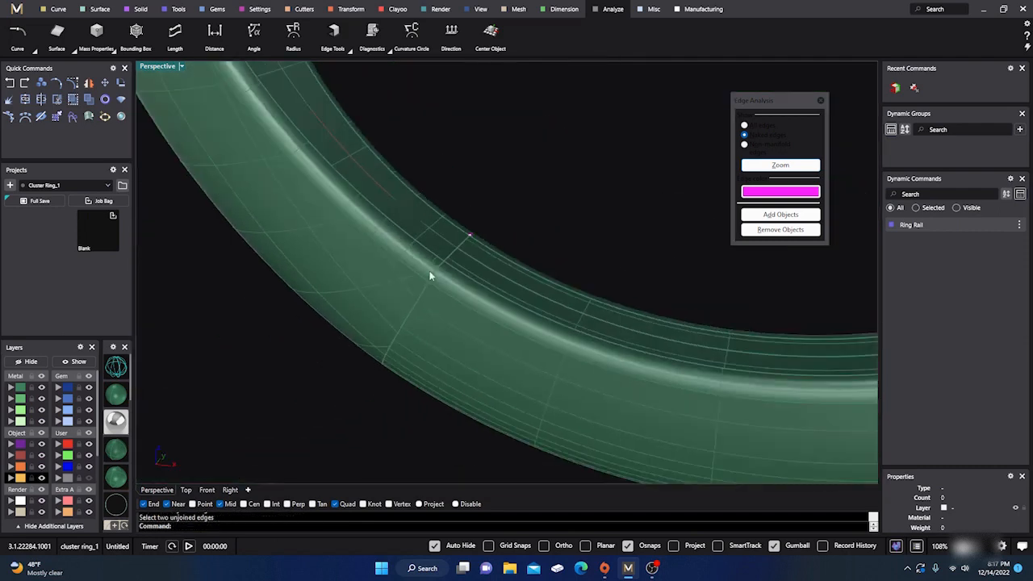
right_drag(683, 339, 476, 344)
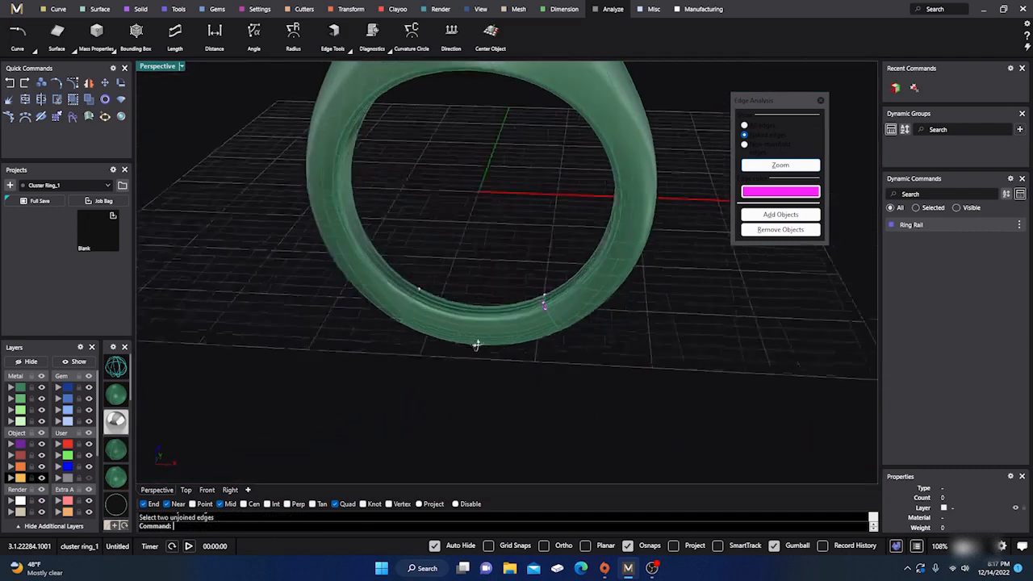
scroll(565, 305, up, 8)
scroll(559, 305, up, 4)
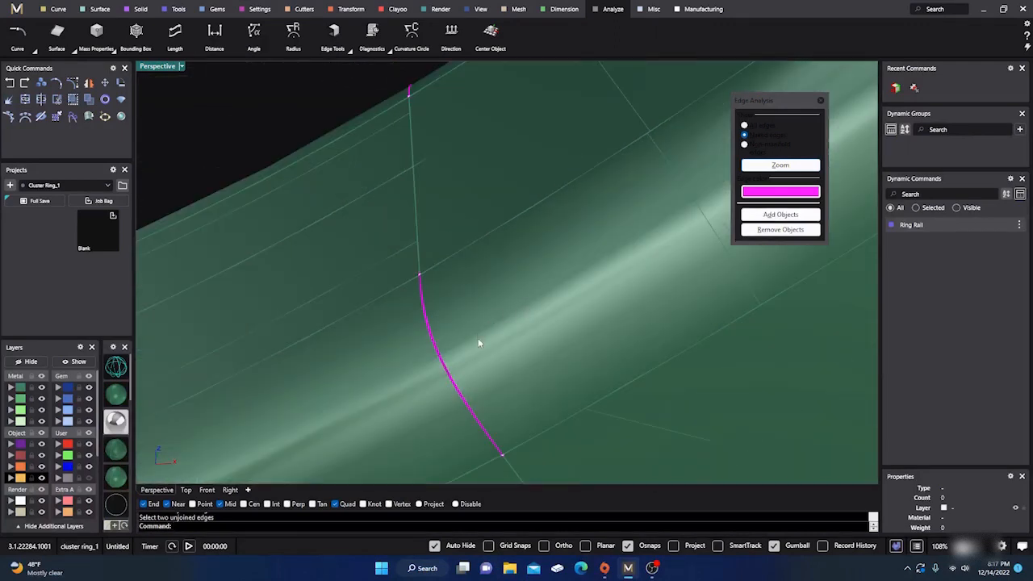
key(Return)
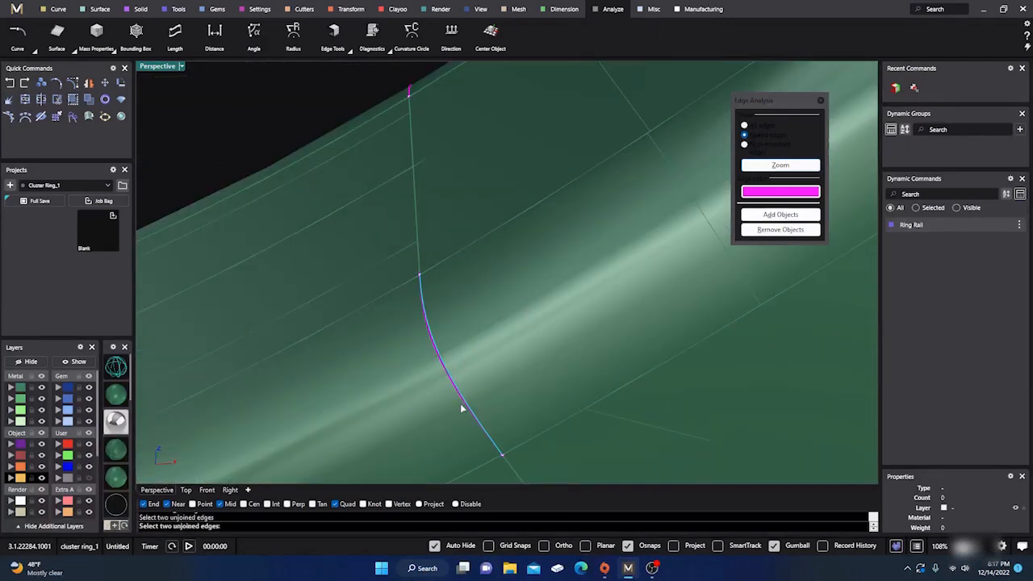
click(465, 411)
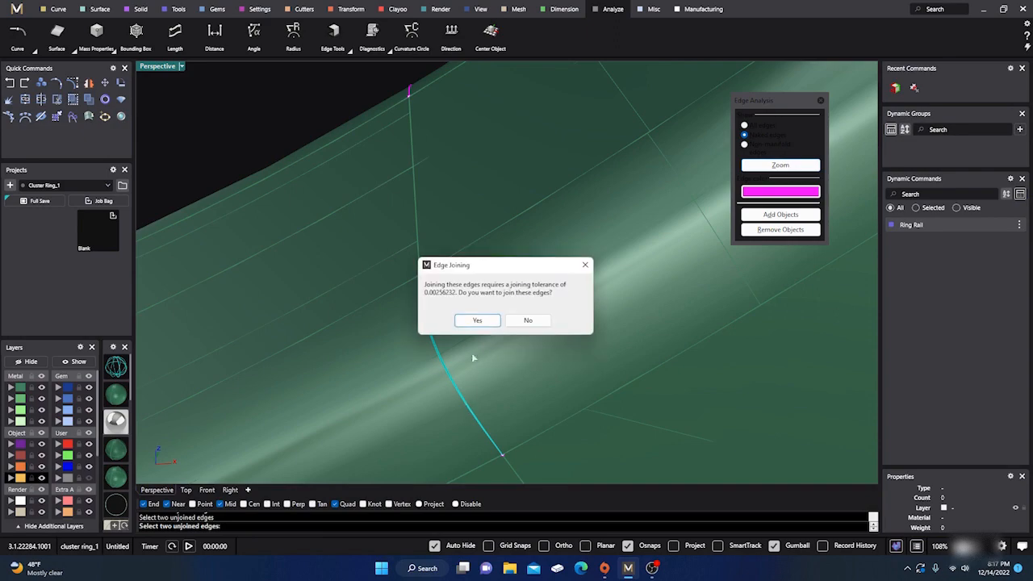
click(488, 322)
Step: Join the naked edge pair of the first lower seam on the back of the finger hole, accepting the required joining tolerance
scroll(501, 333, down, 10)
right_drag(517, 341, 339, 387)
scroll(474, 237, up, 5)
scroll(536, 234, up, 8)
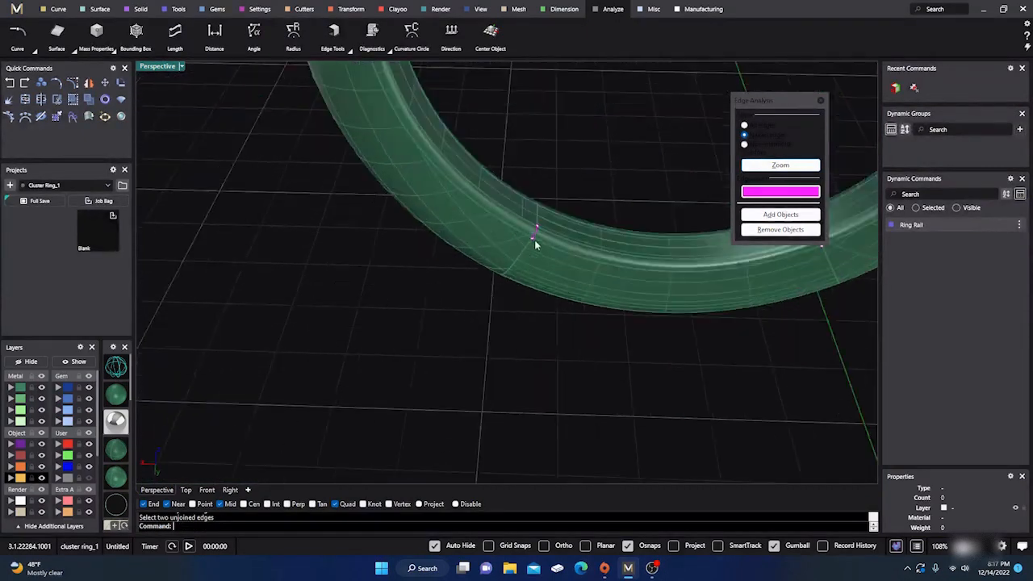
scroll(548, 238, down, 3)
right_drag(563, 244, 289, 322)
scroll(289, 321, down, 3)
scroll(454, 274, up, 5)
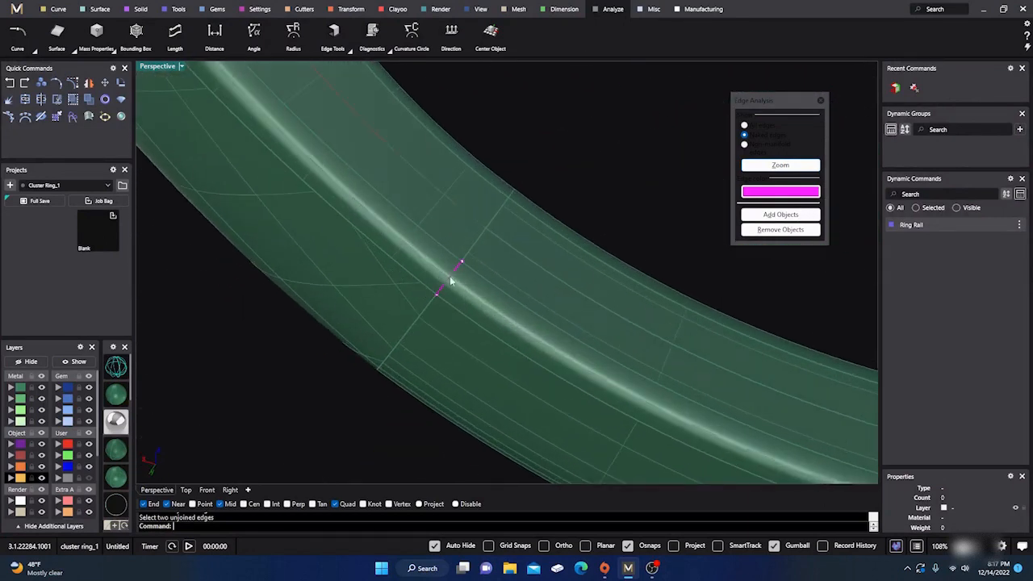
scroll(455, 276, up, 5)
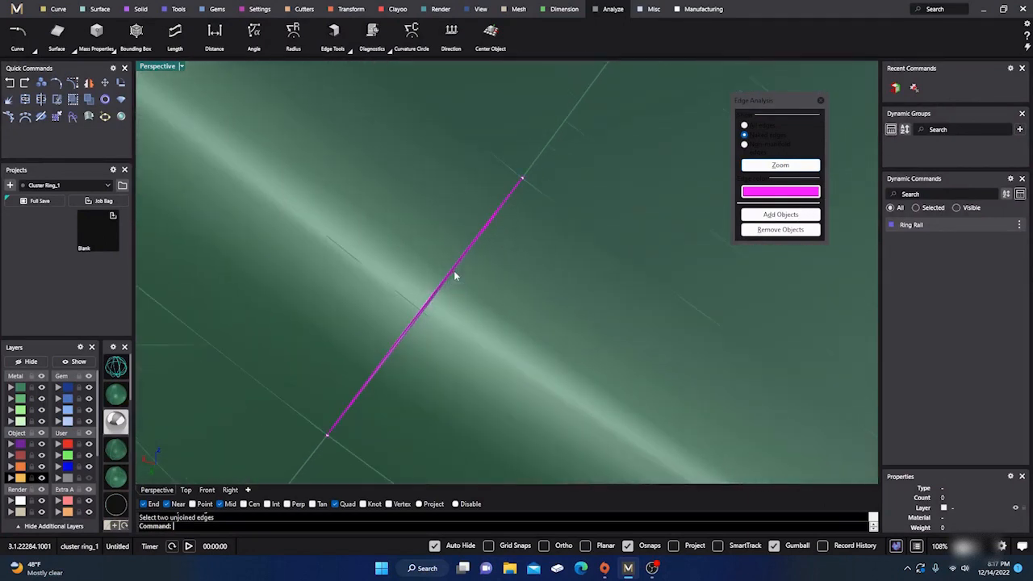
right_click(455, 292)
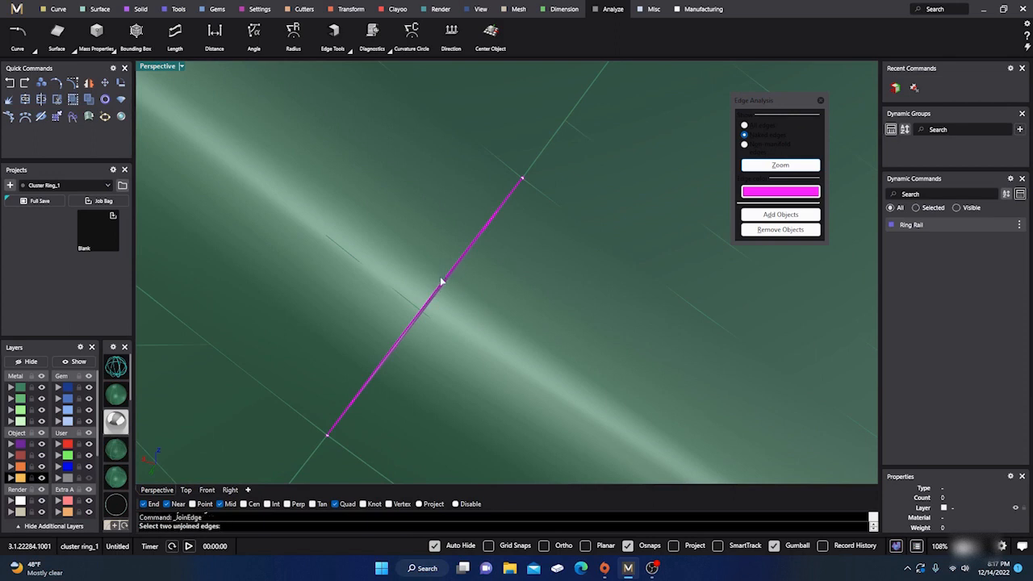
click(441, 284)
click(444, 289)
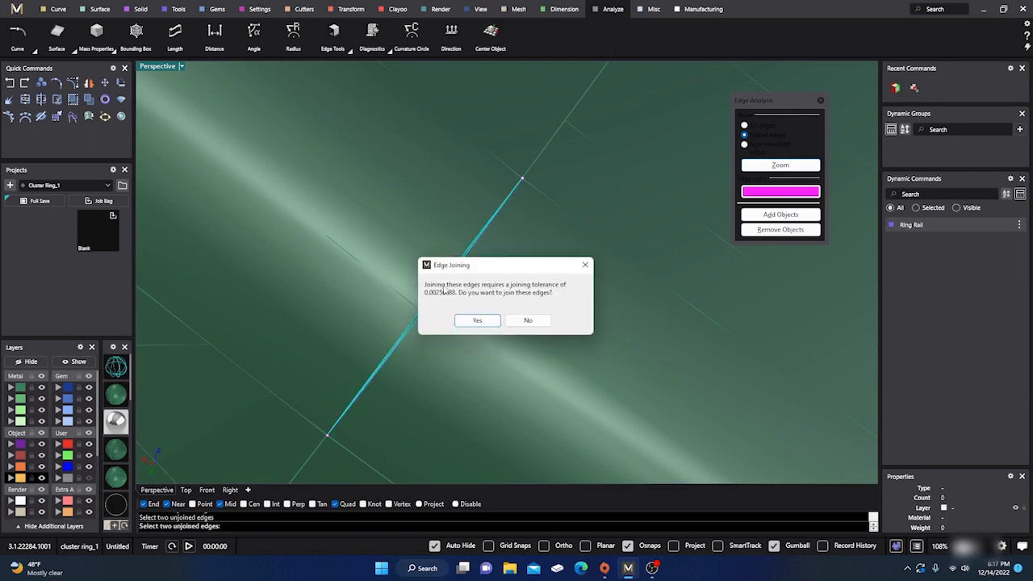
click(475, 321)
Step: Join the last remaining pair of naked edges at the other lower seam on the back of the finger hole
scroll(386, 288, down, 5)
scroll(371, 291, down, 3)
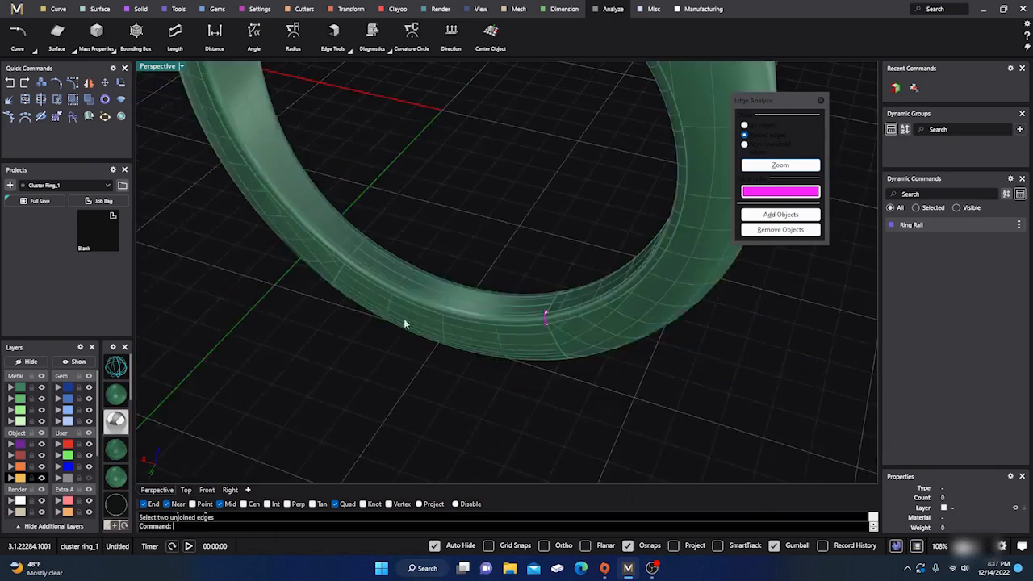
scroll(526, 341, up, 4)
scroll(630, 279, up, 3)
key(Return)
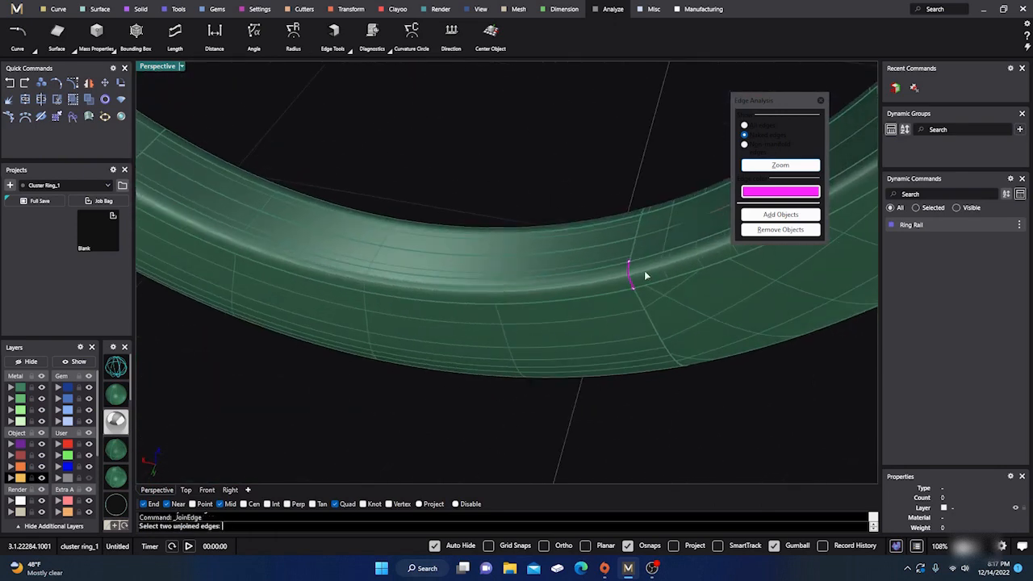
scroll(644, 271, up, 5)
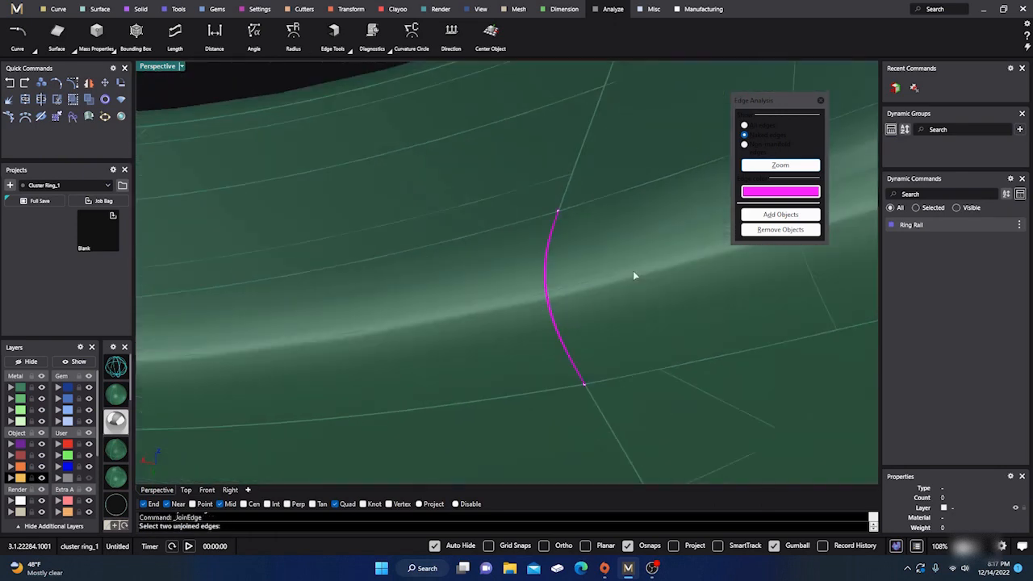
click(555, 326)
click(560, 336)
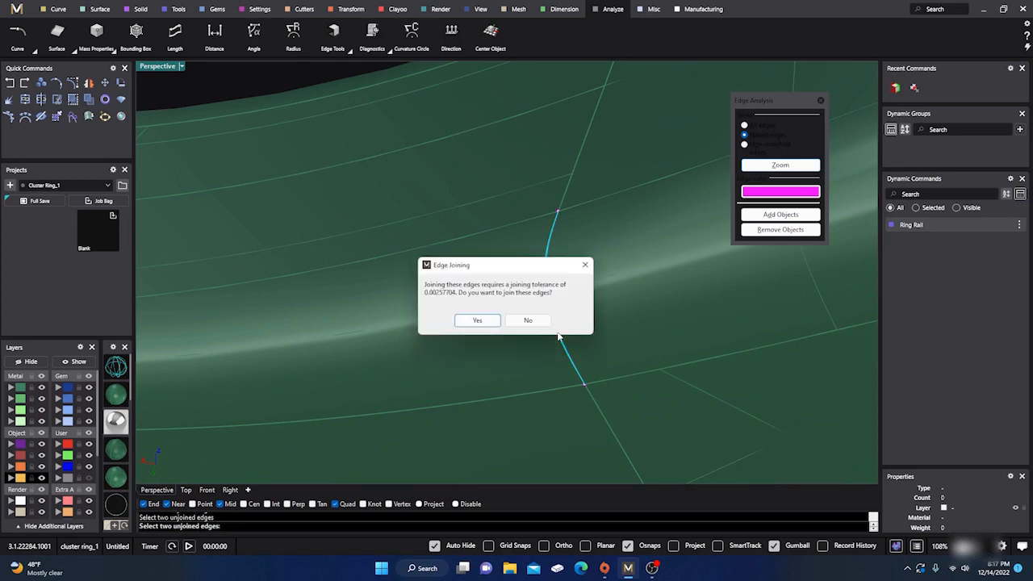
click(477, 321)
Step: Check whether the repaired ring is a closed polysurface and analyze it again for naked edges with Show Edges
scroll(481, 319, down, 6)
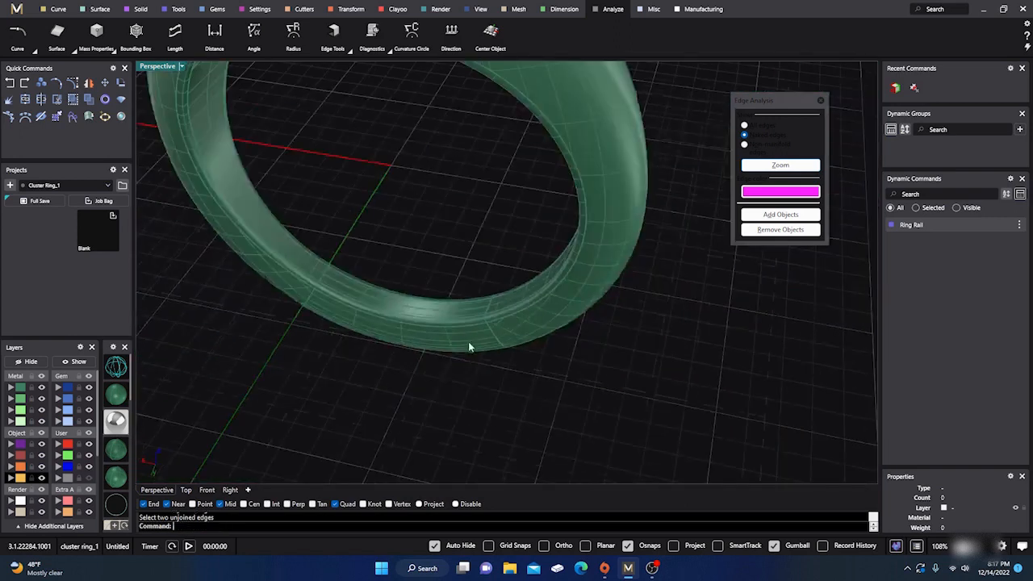
scroll(469, 347, down, 5)
click(462, 261)
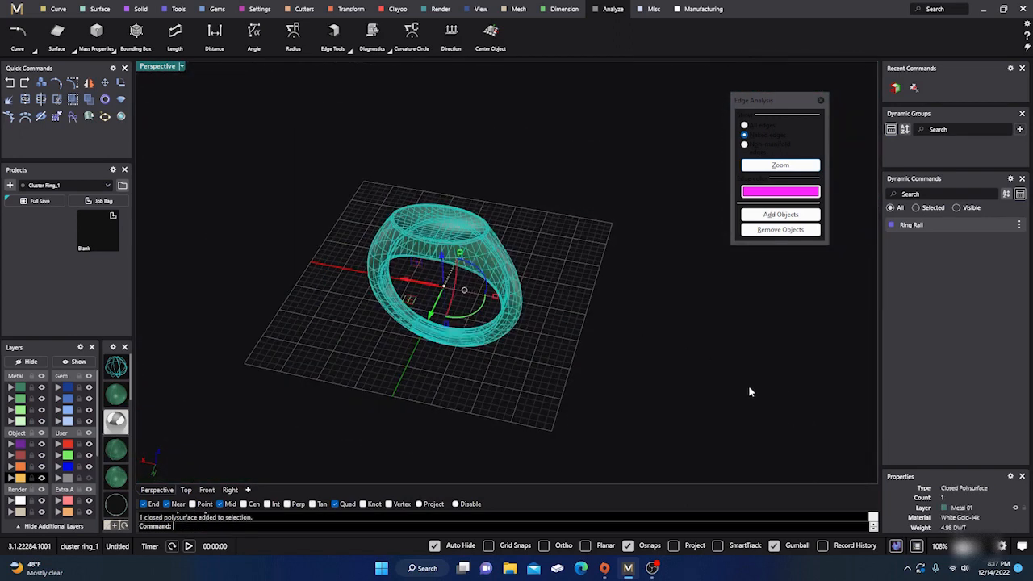
click(820, 100)
click(567, 292)
click(516, 299)
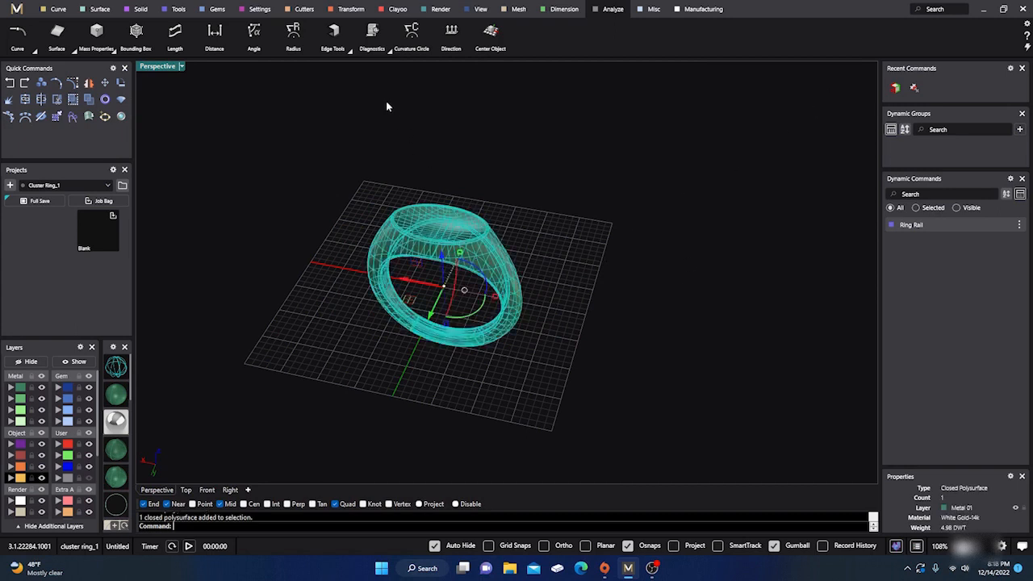
click(350, 50)
click(334, 69)
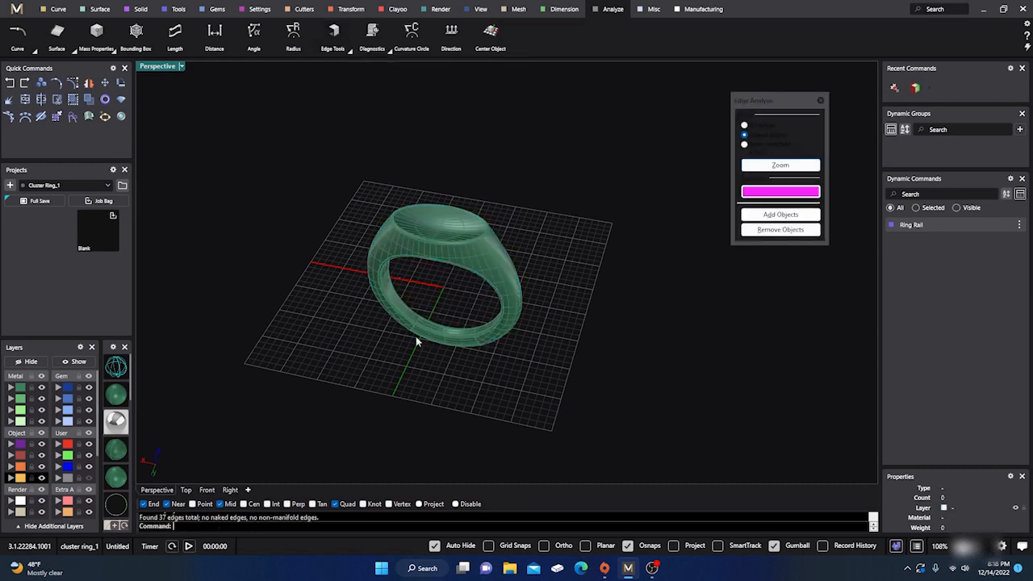
click(821, 100)
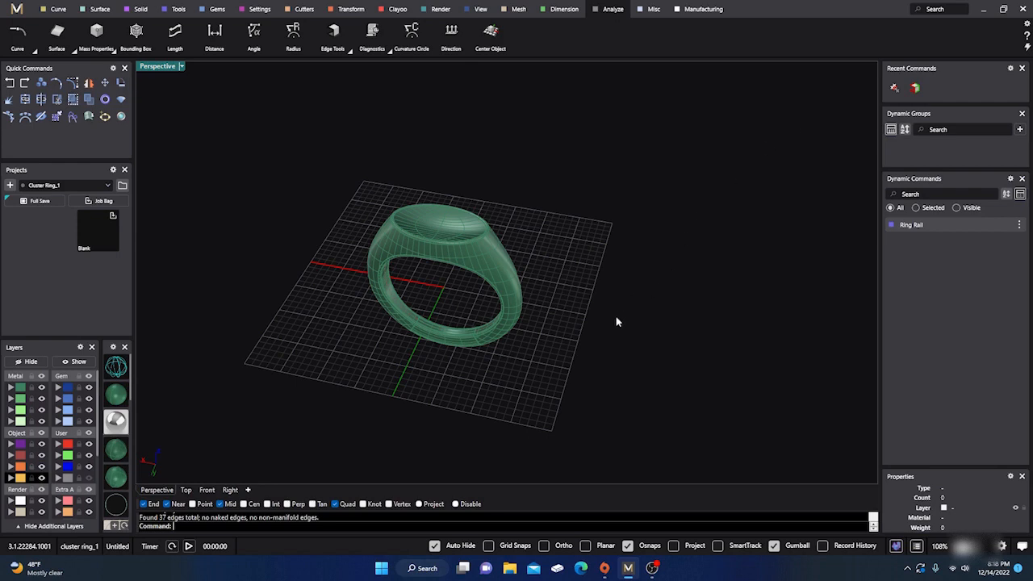
Step: Extract the dished oval top surface from the ring polysurface with Extract Surface
right_drag(617, 322, 584, 348)
scroll(457, 282, up, 5)
click(479, 301)
scroll(474, 303, down, 3)
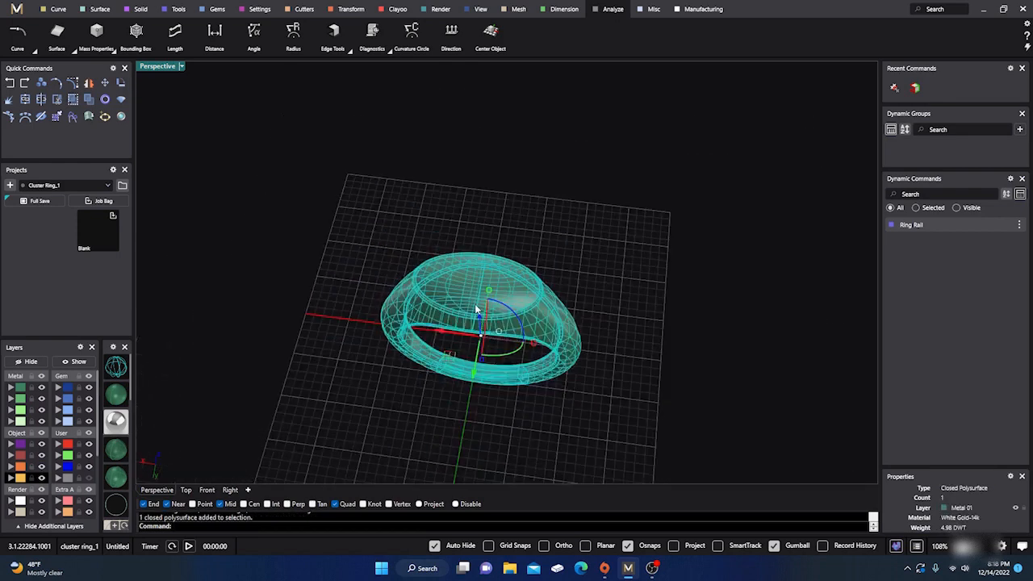
click(337, 310)
mouse_move(337, 310)
right_down()
mouse_move(353, 353)
mouse_move(339, 325)
right_up()
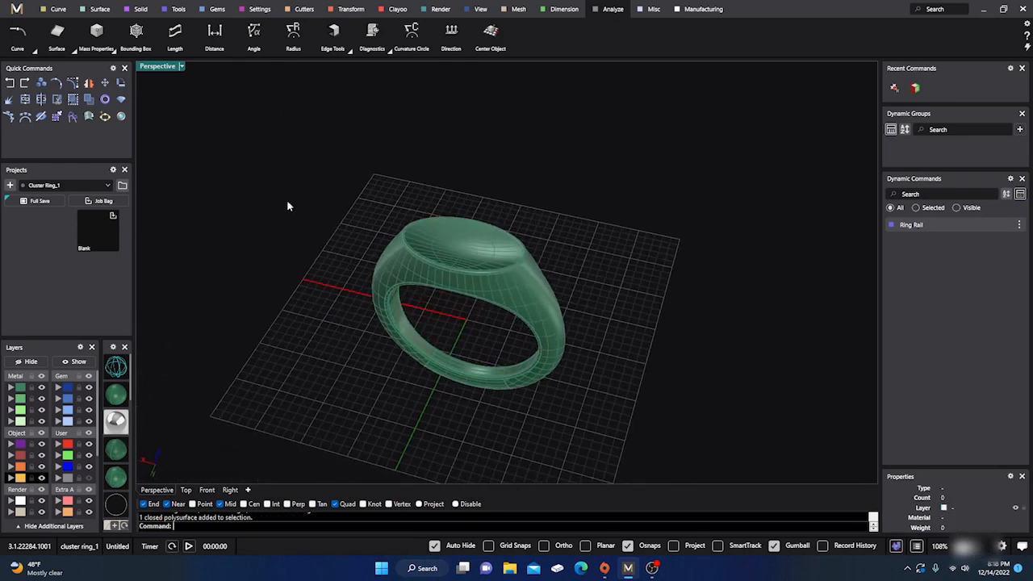
click(141, 9)
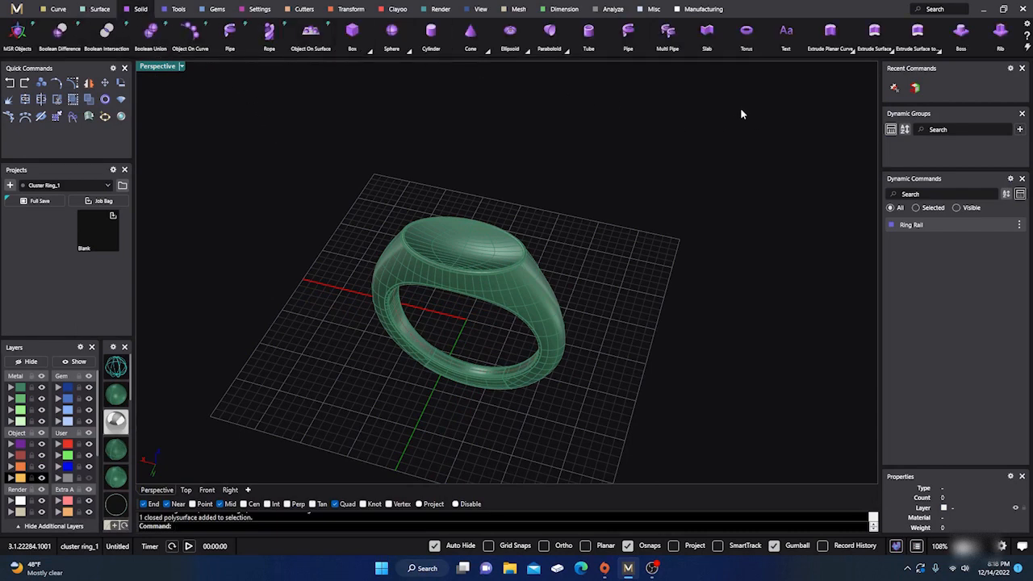
scroll(818, 51, down, 5)
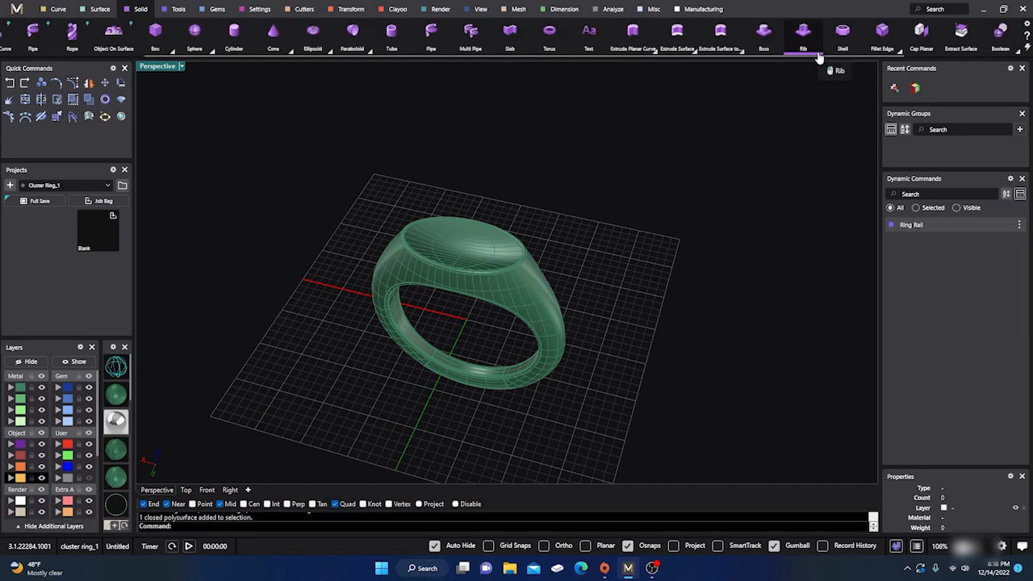
click(961, 30)
click(462, 244)
key(Return)
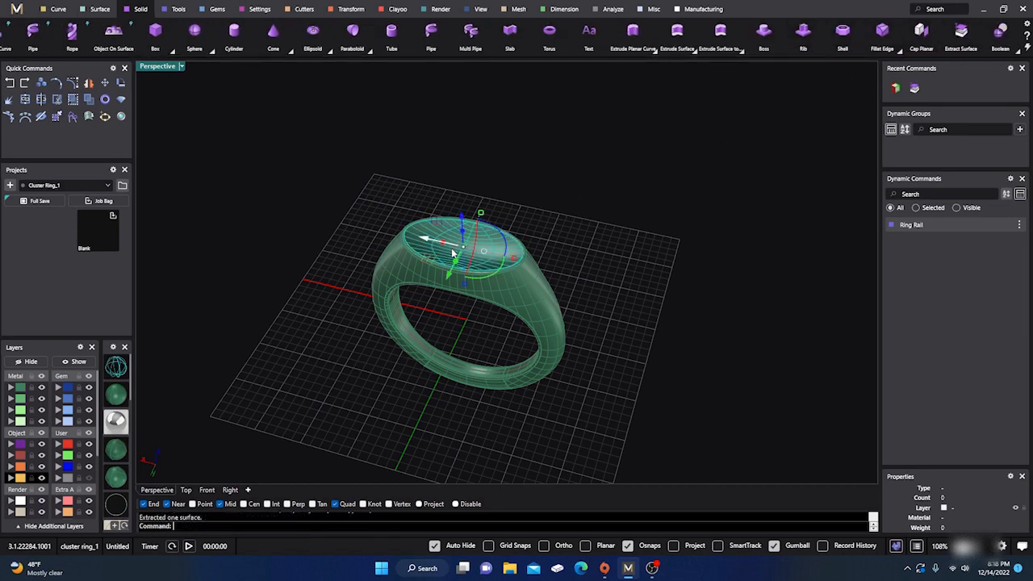
Step: Assign the extracted dished oval surface to the Metal 03 layer
click(222, 352)
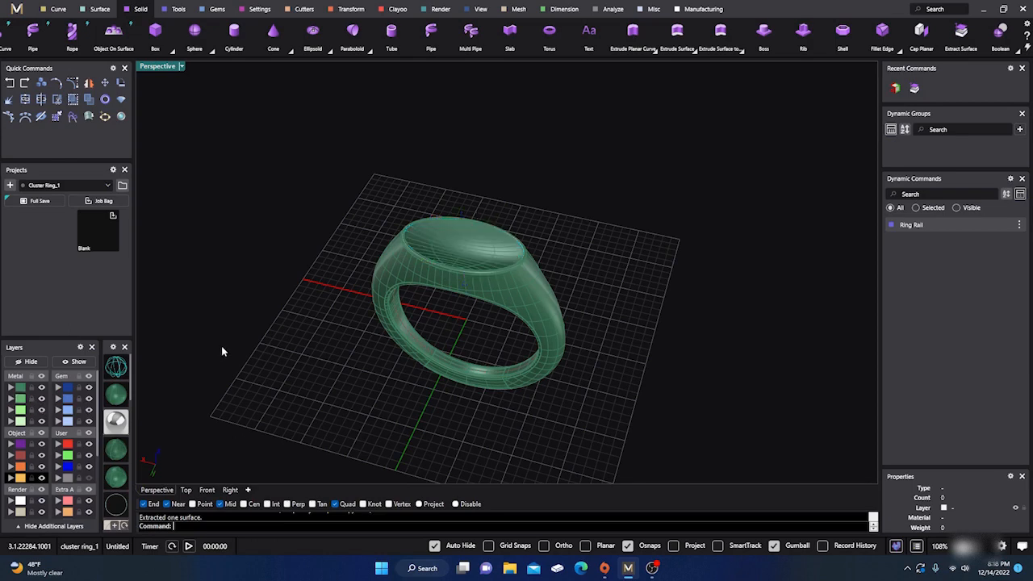
click(463, 252)
click(290, 313)
click(467, 231)
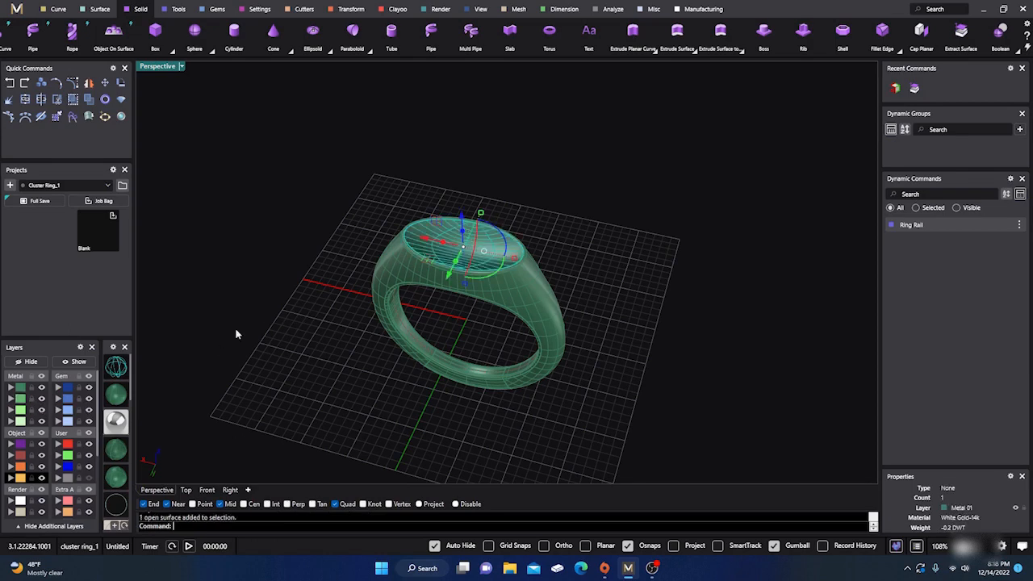
click(11, 410)
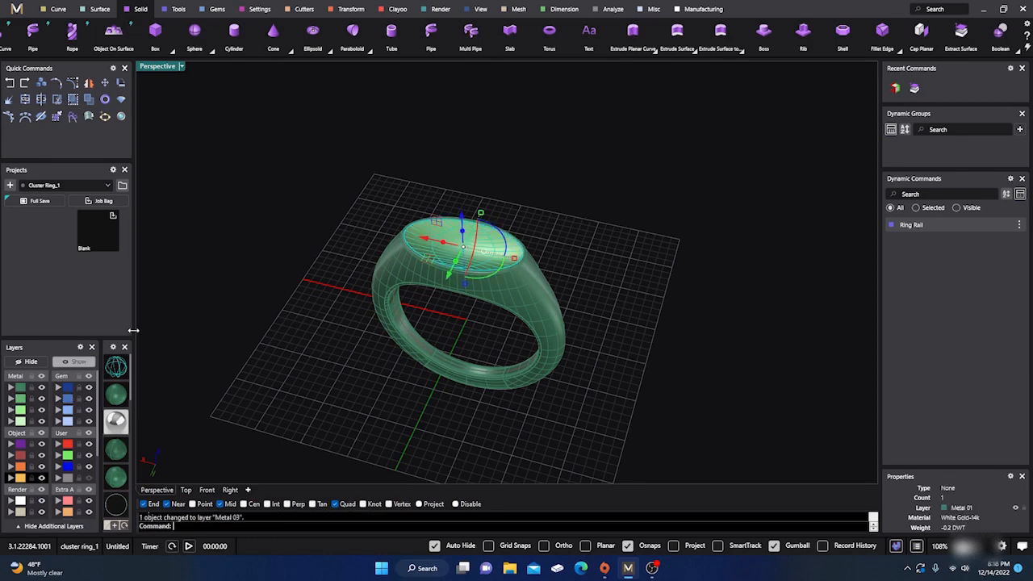
Step: Start a Pave layout on the dished oval surface in the Top view
right_drag(240, 312, 242, 340)
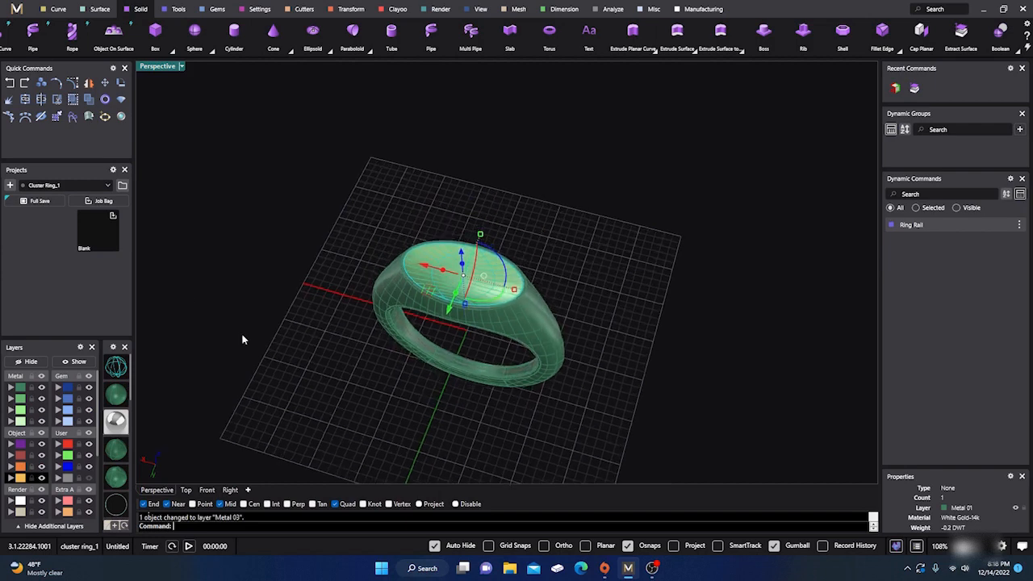
click(185, 490)
click(429, 446)
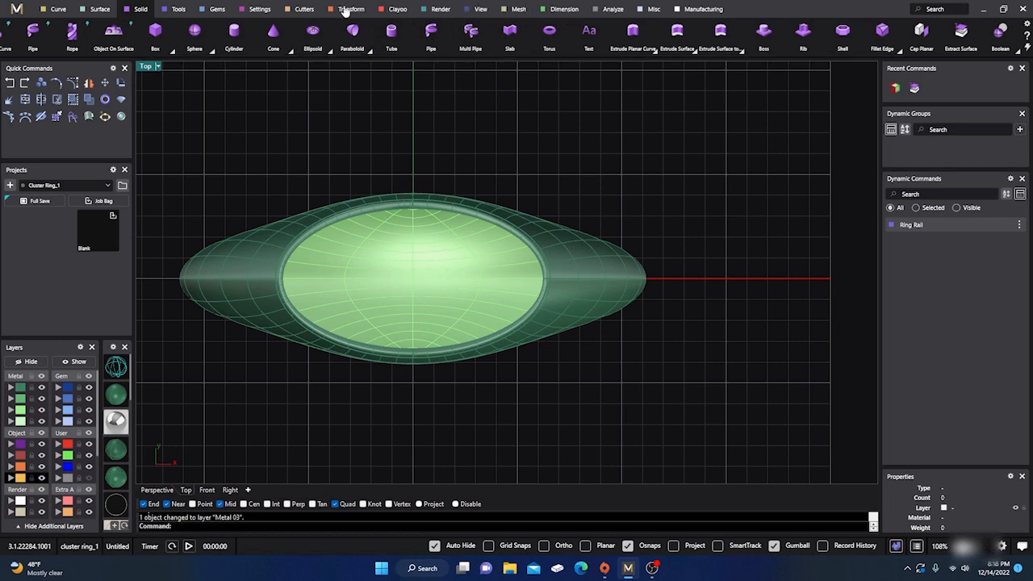
click(217, 9)
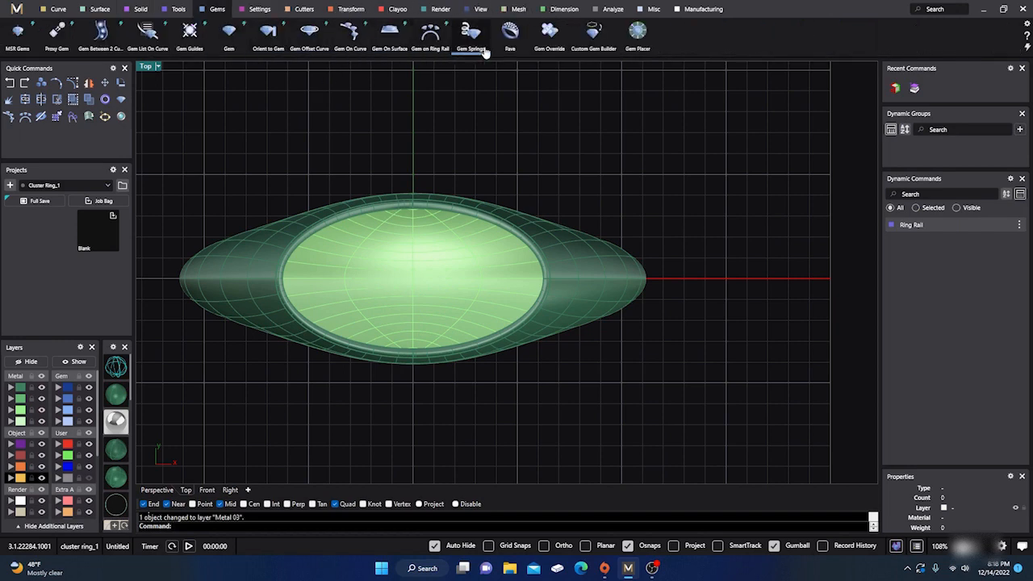
click(509, 36)
click(435, 293)
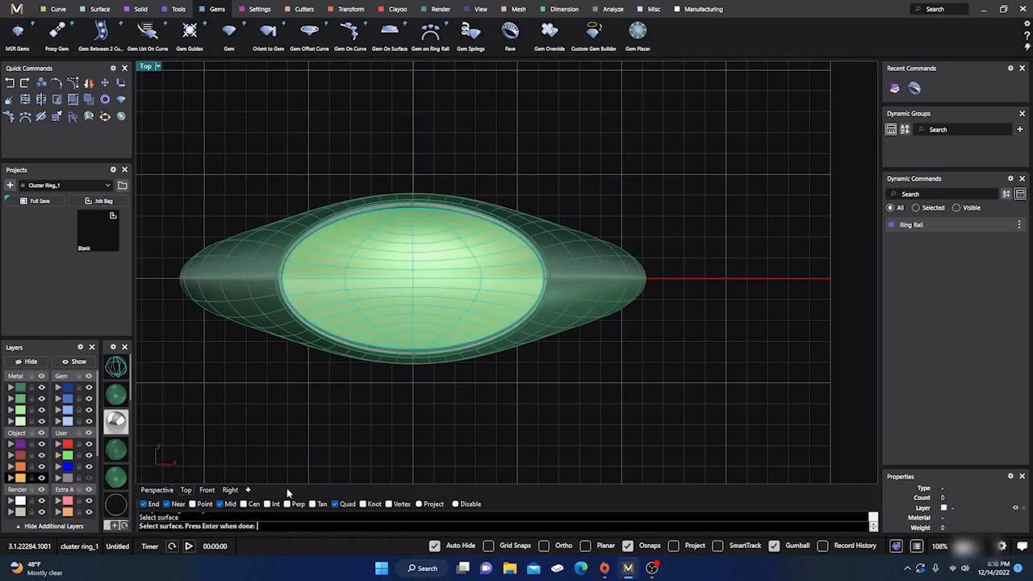
key(Return)
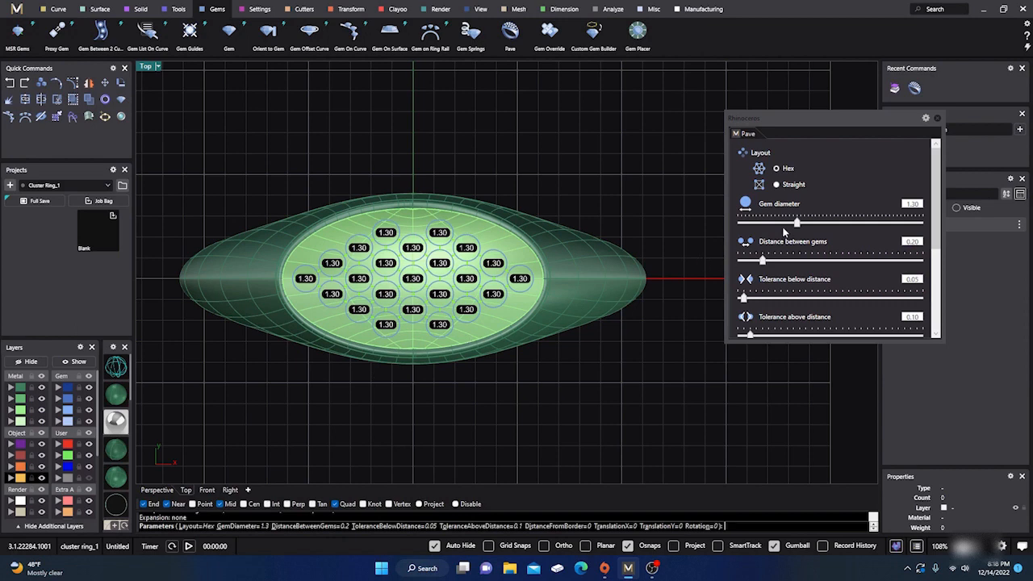
Step: Try gem diameters of 1.15 and 1.20 in the hexagonal pave layout and compare how they fill the oval
mouse_move(797, 226)
mouse_down()
mouse_move(814, 229)
mouse_move(790, 226)
mouse_up()
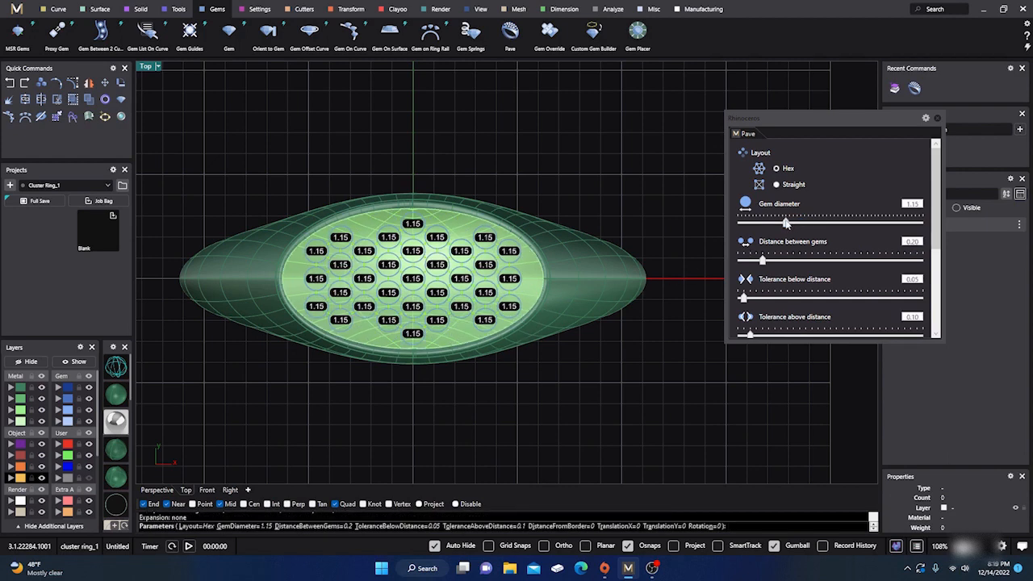
drag(787, 224, 789, 225)
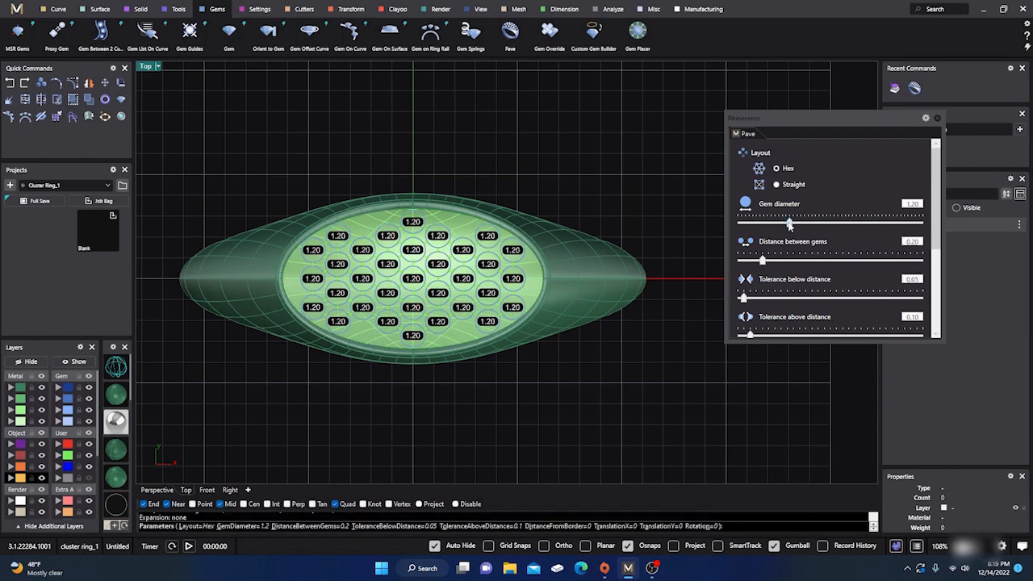
drag(789, 225, 784, 227)
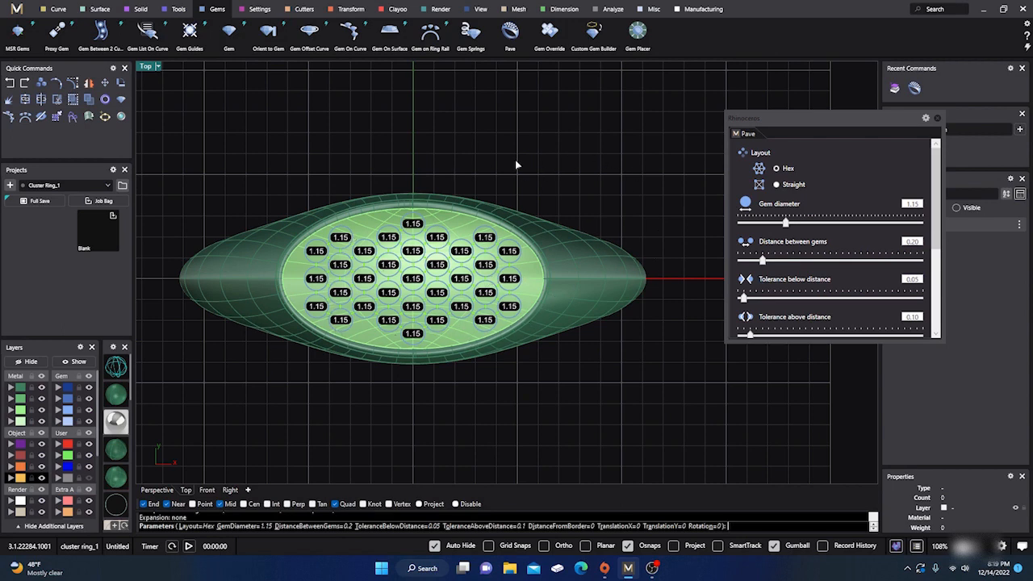
scroll(525, 177, down, 2)
scroll(529, 194, up, 4)
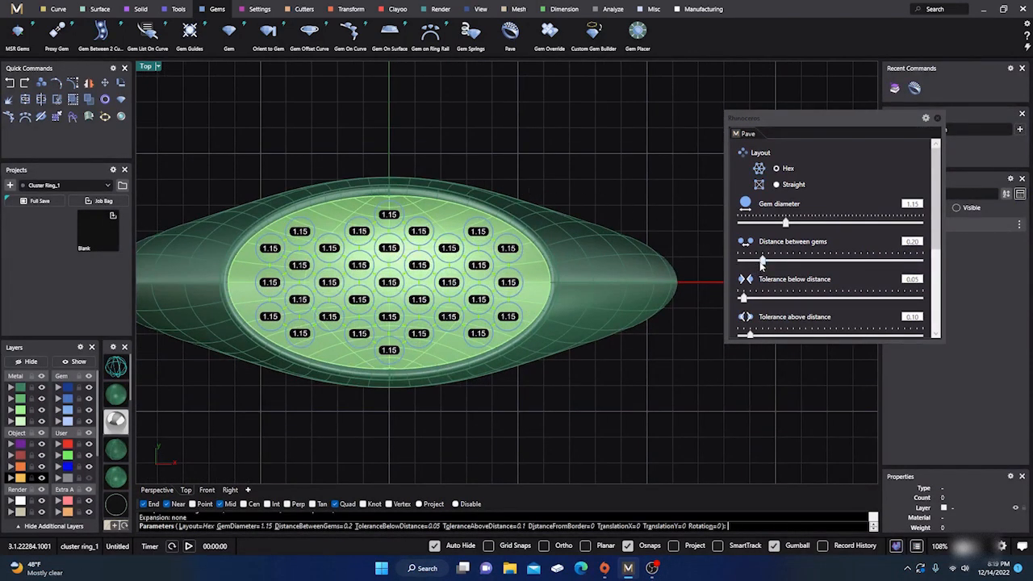
Step: Set the pave distance between gems to 0.15 and the gem diameter to 1.05, and generate the gems
drag(764, 263, 757, 266)
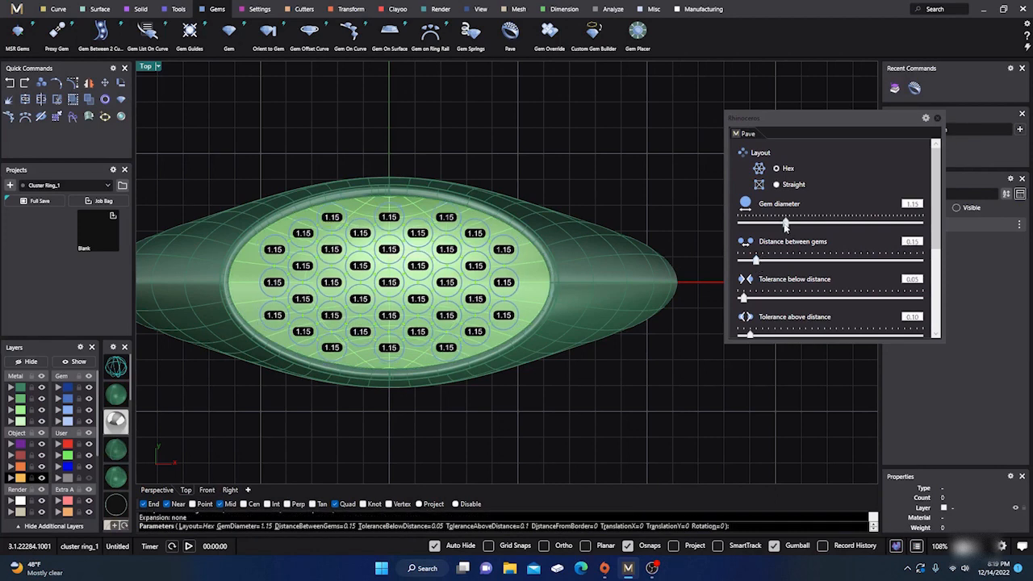
drag(787, 227, 792, 228)
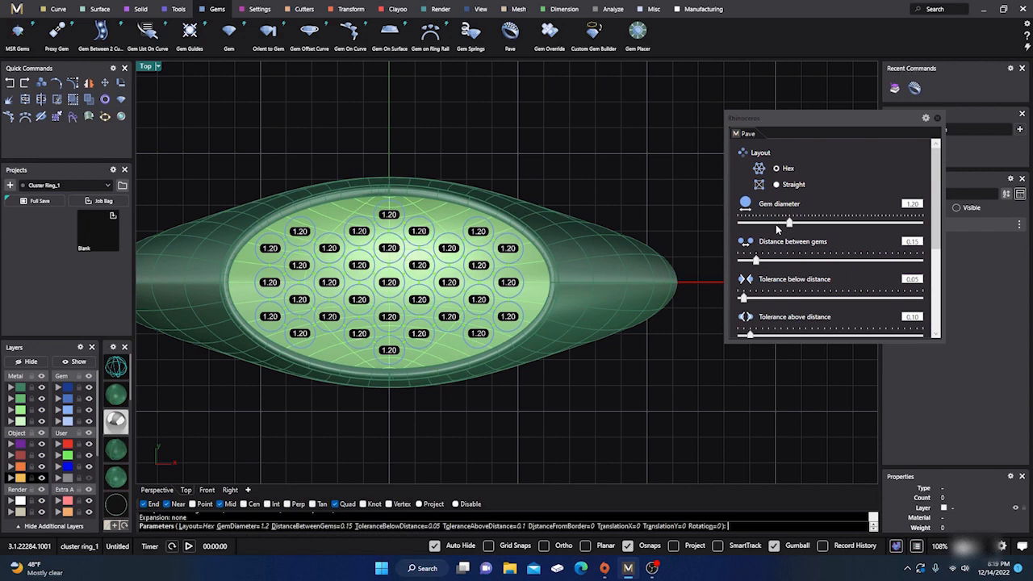
drag(775, 225, 779, 224)
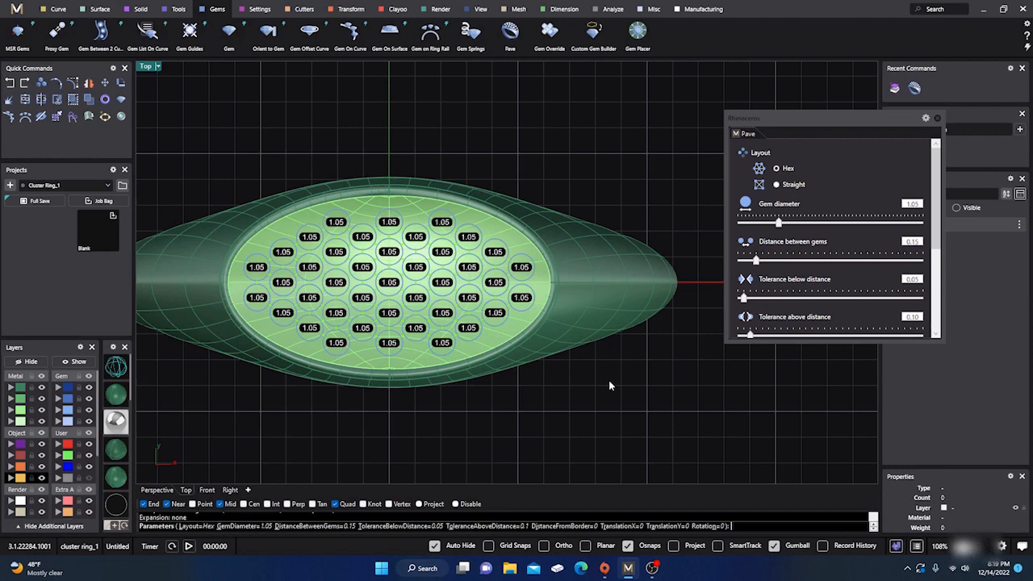
key(Return)
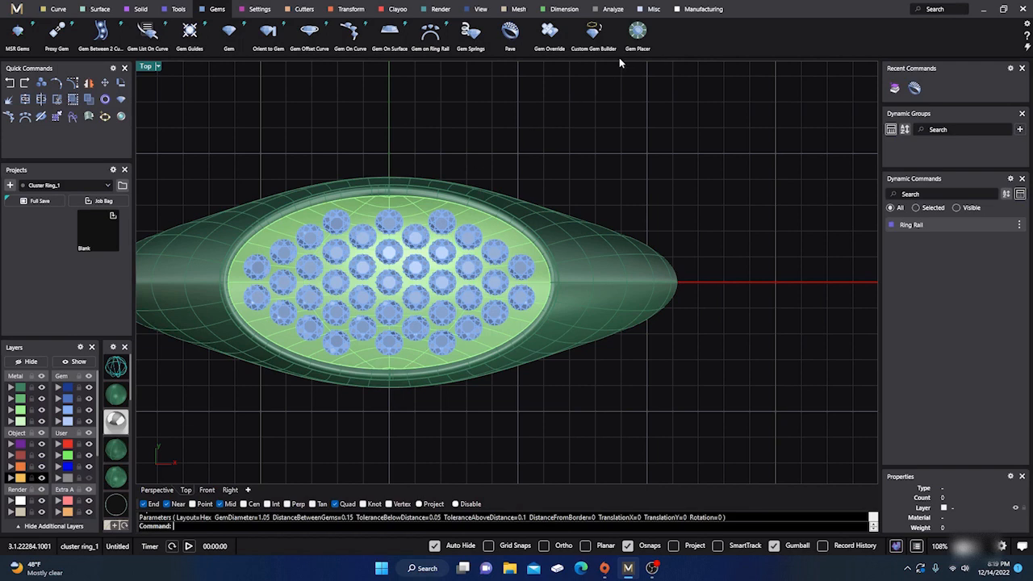
Step: Start Gem Springs with all the pave gems and the dished oval surface as the base
click(472, 34)
click(474, 236)
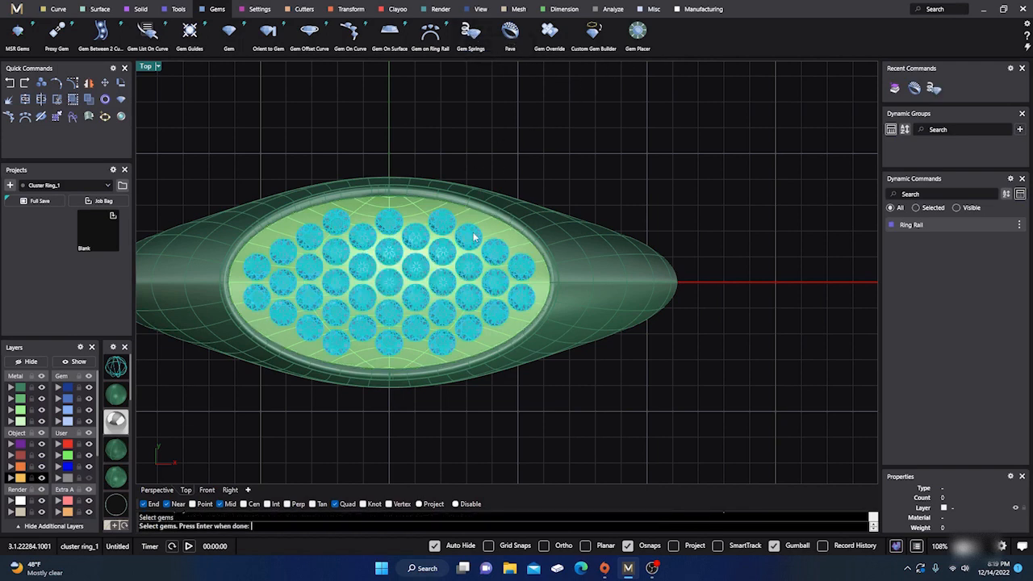
key(Return)
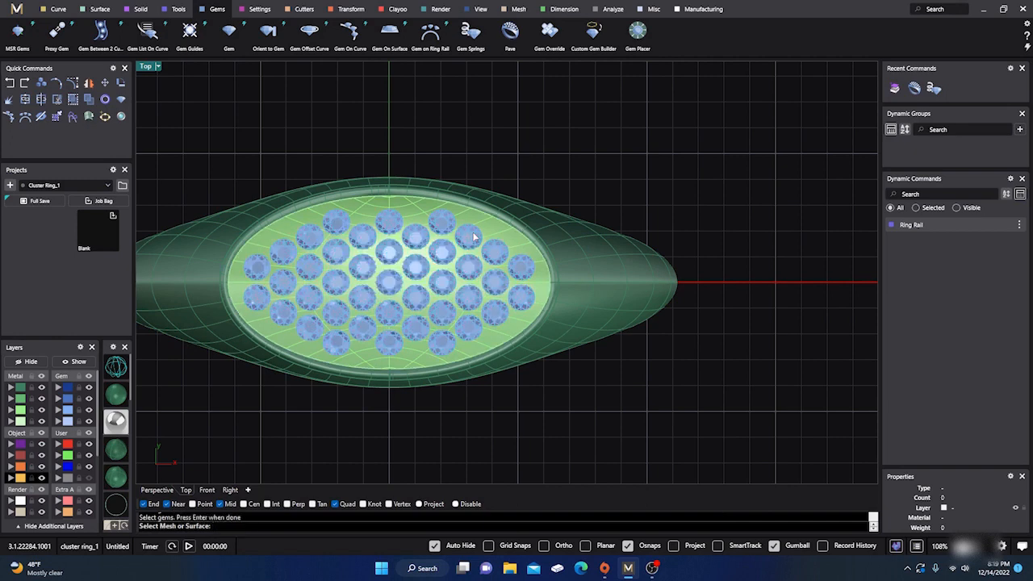
click(497, 235)
key(Return)
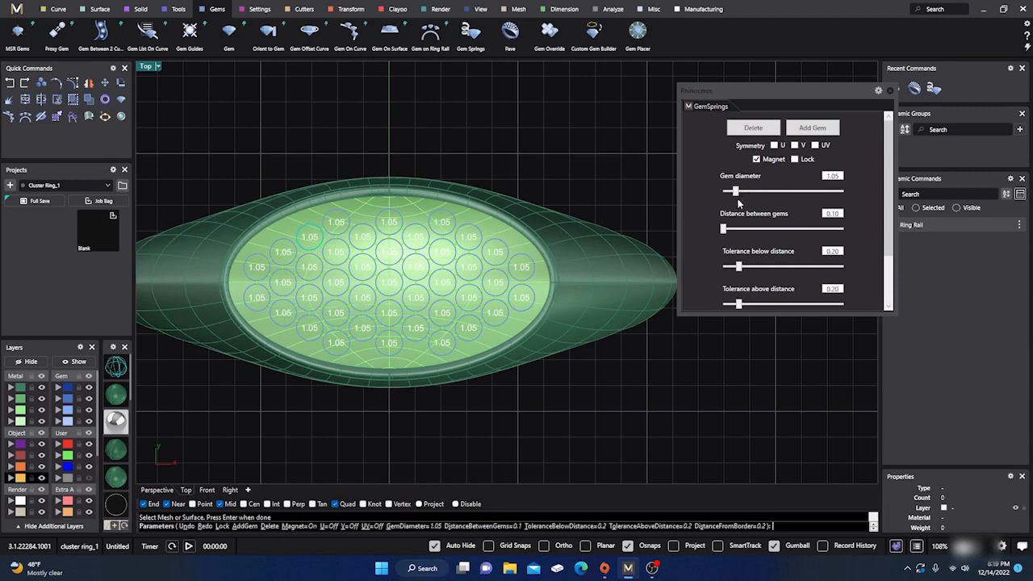
Step: Begin adding a gem in Gem Springs with U, V and UV symmetry all enabled
scroll(737, 255, down, 2)
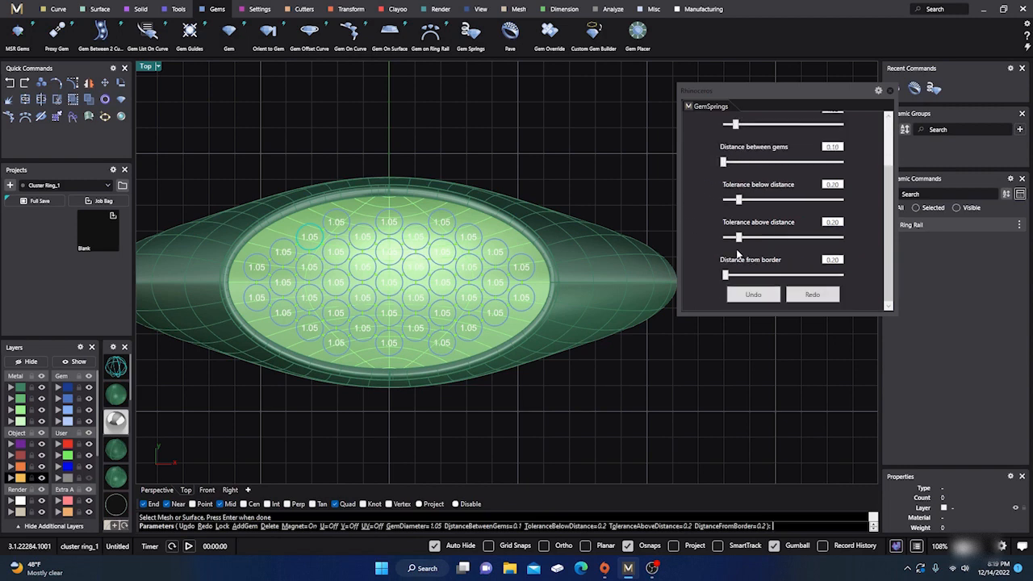
scroll(737, 255, up, 2)
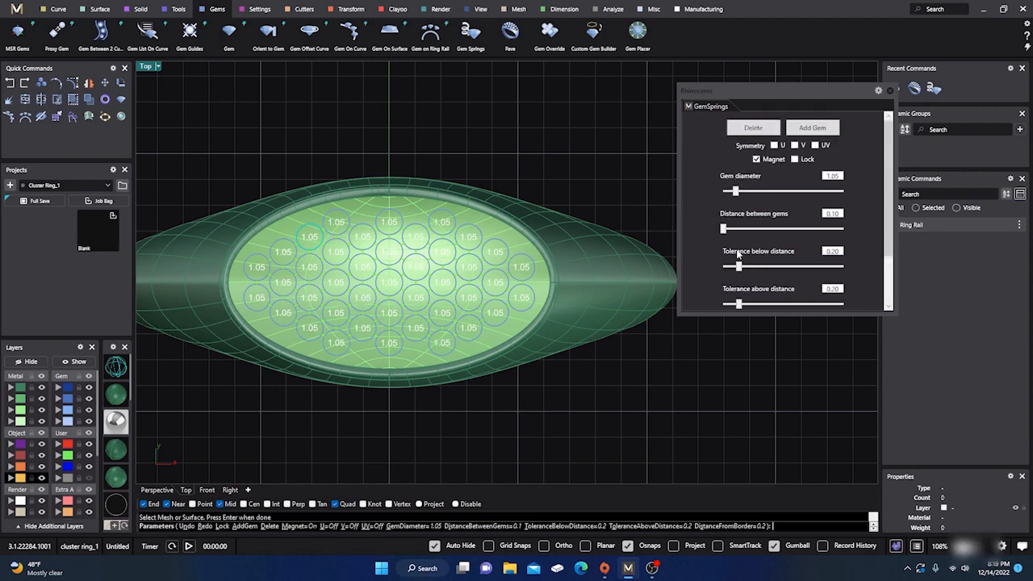
click(774, 146)
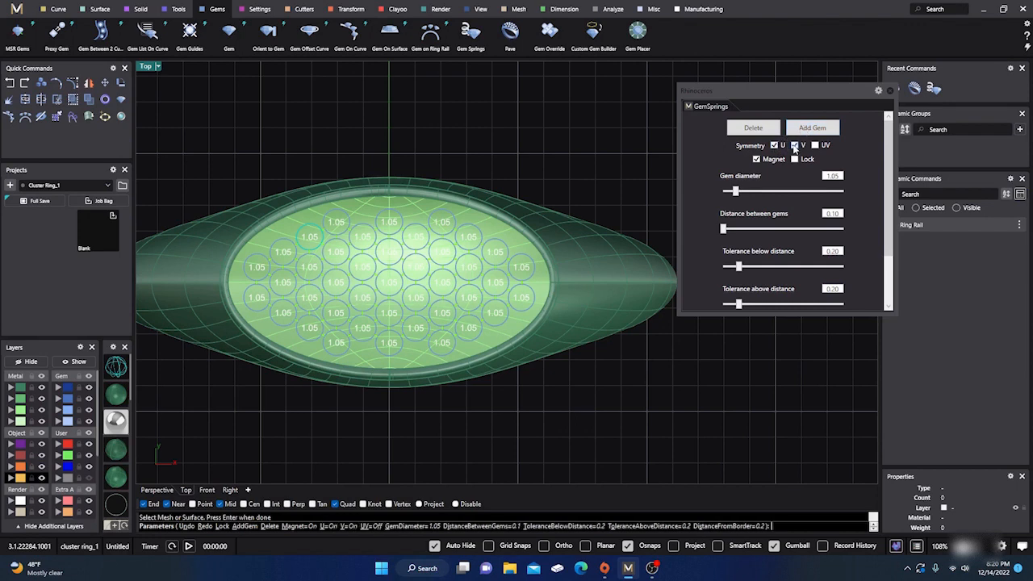
click(815, 145)
click(776, 145)
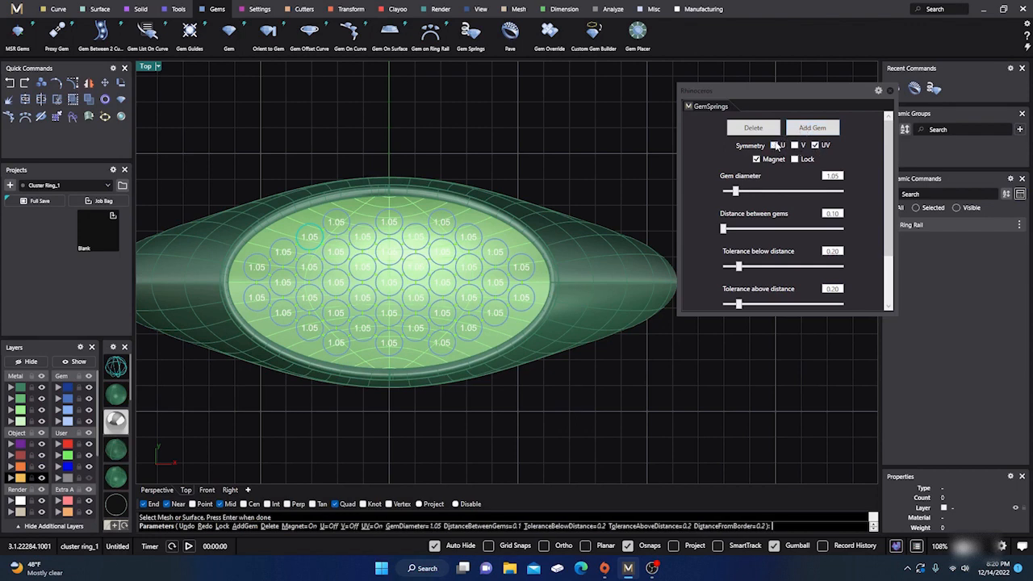
click(799, 132)
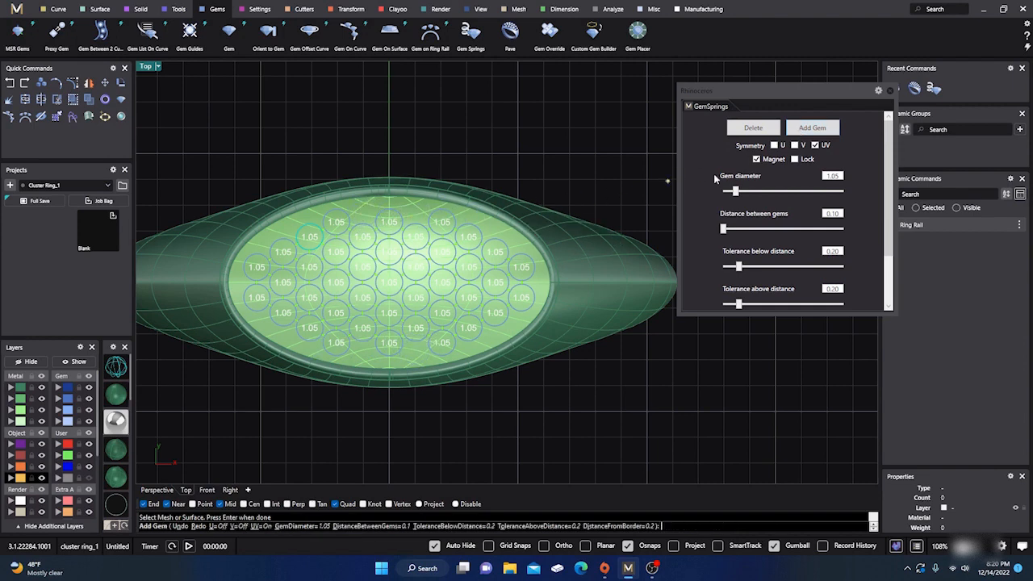
click(795, 145)
click(773, 146)
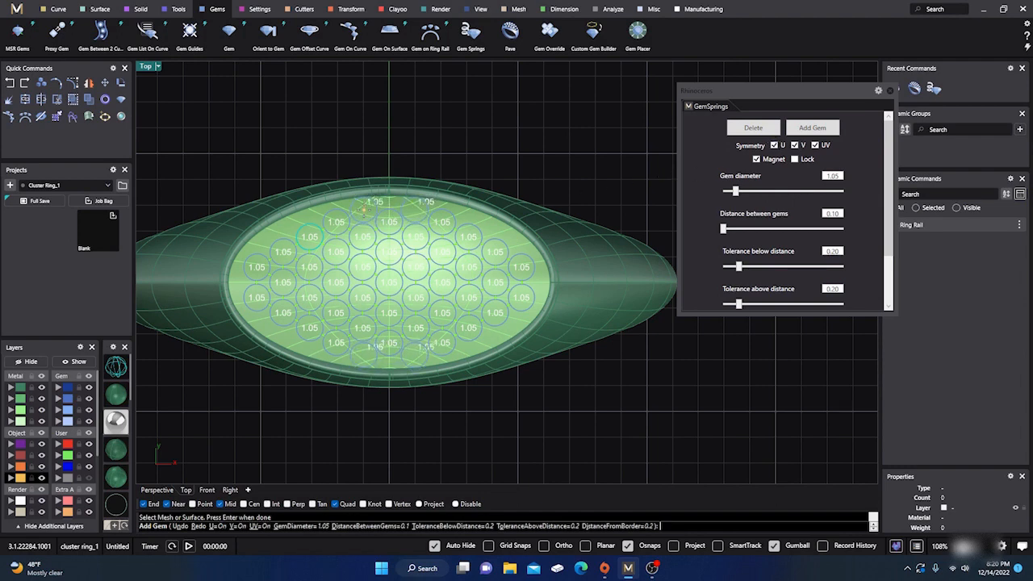
Step: Add four symmetric gems of 0.90 diameter in the gaps beside the centre line along the upper and lower rims
drag(736, 191, 733, 191)
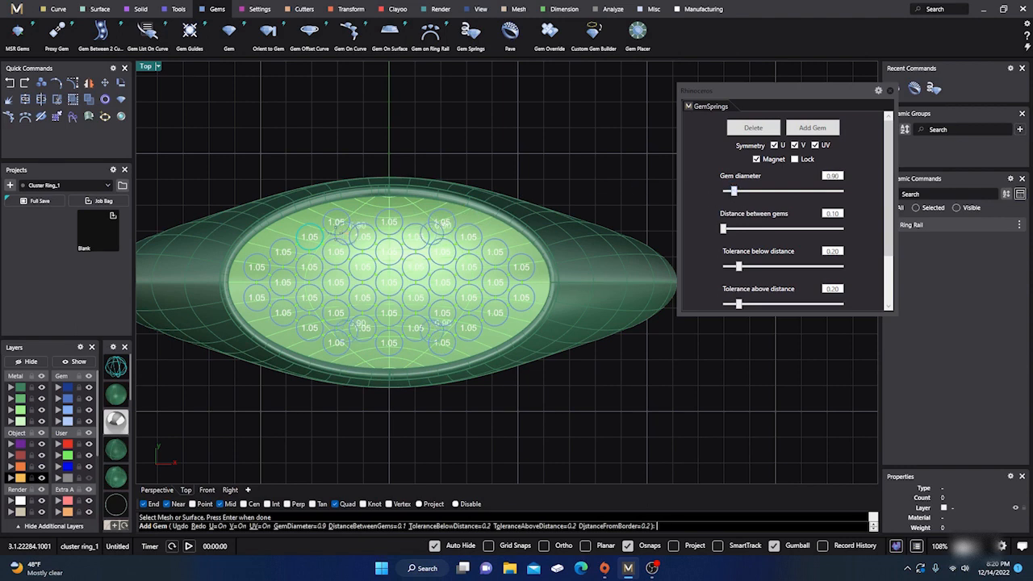
scroll(360, 212, up, 4)
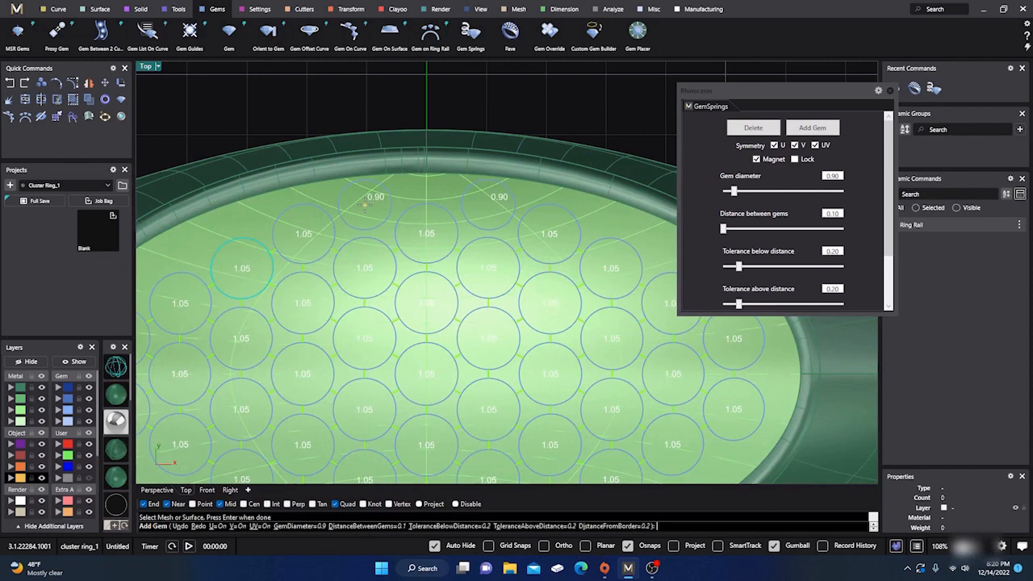
click(365, 204)
scroll(365, 202, down, 4)
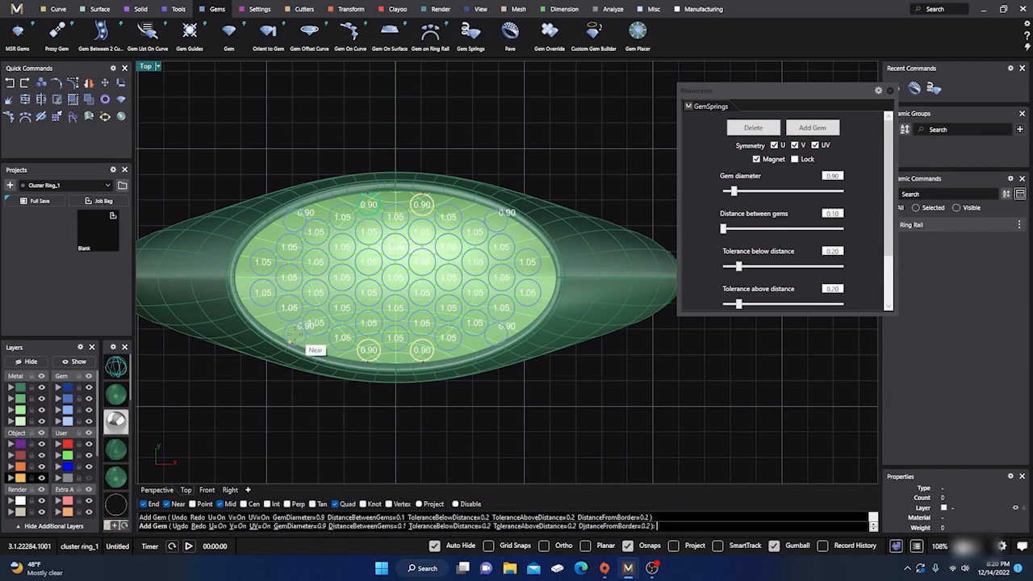
Step: Try fitting symmetric gems of 0.85 diameter in the diagonal gaps between the outer gems and the rim
click(734, 192)
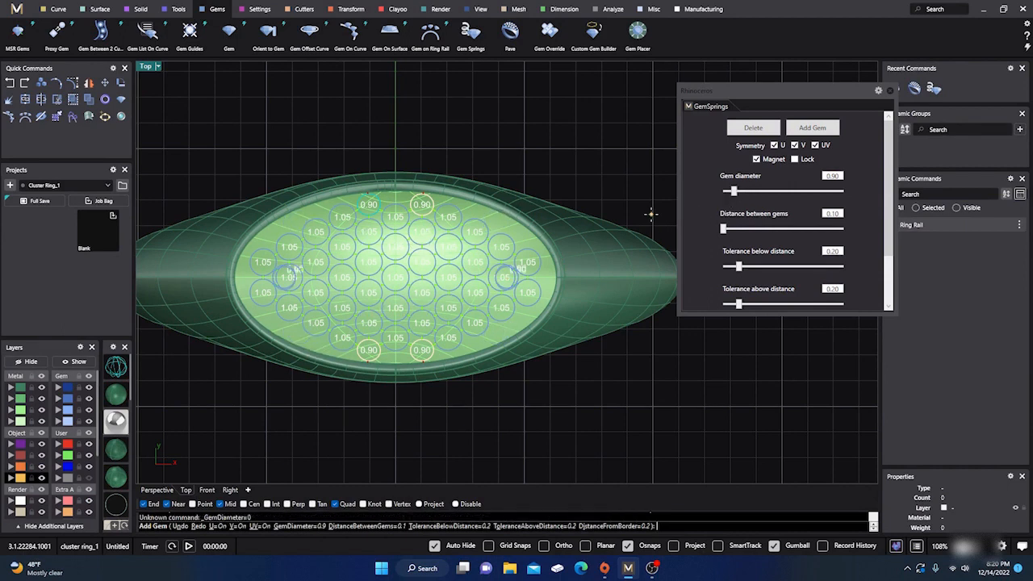
mouse_move(733, 192)
mouse_down()
mouse_move(724, 193)
mouse_move(735, 195)
mouse_up()
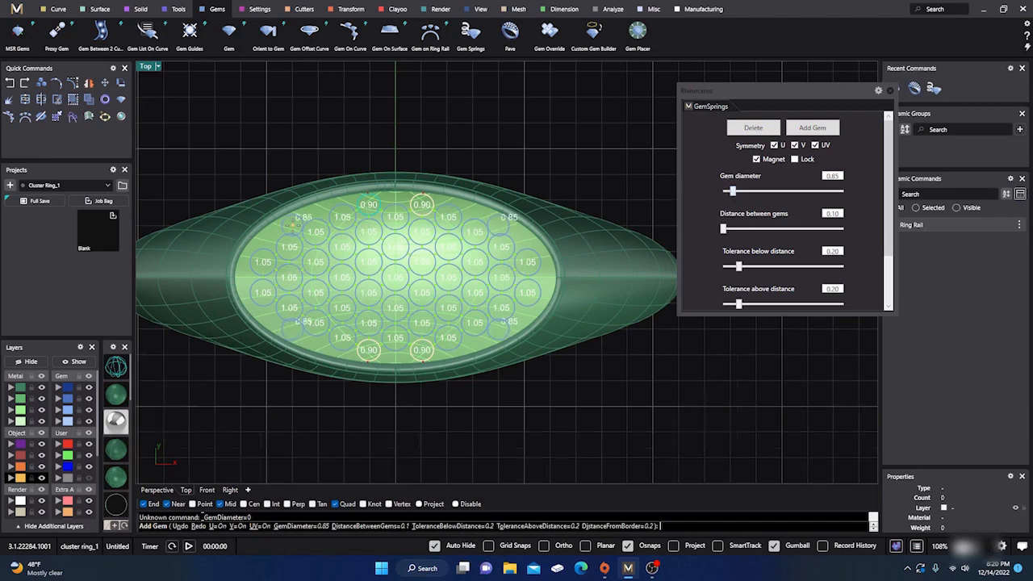
scroll(296, 221, up, 5)
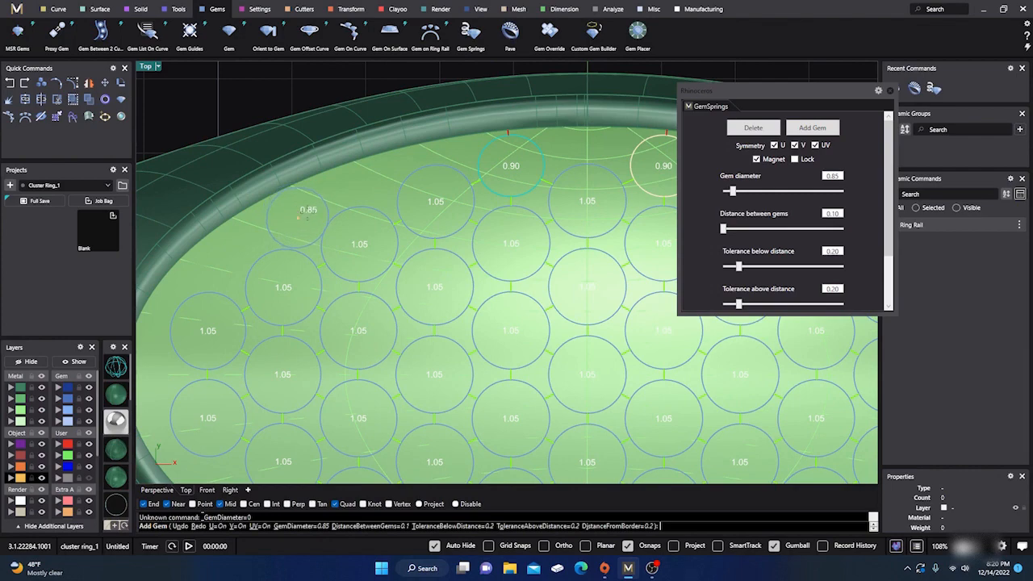
drag(302, 218, 293, 214)
scroll(294, 213, down, 5)
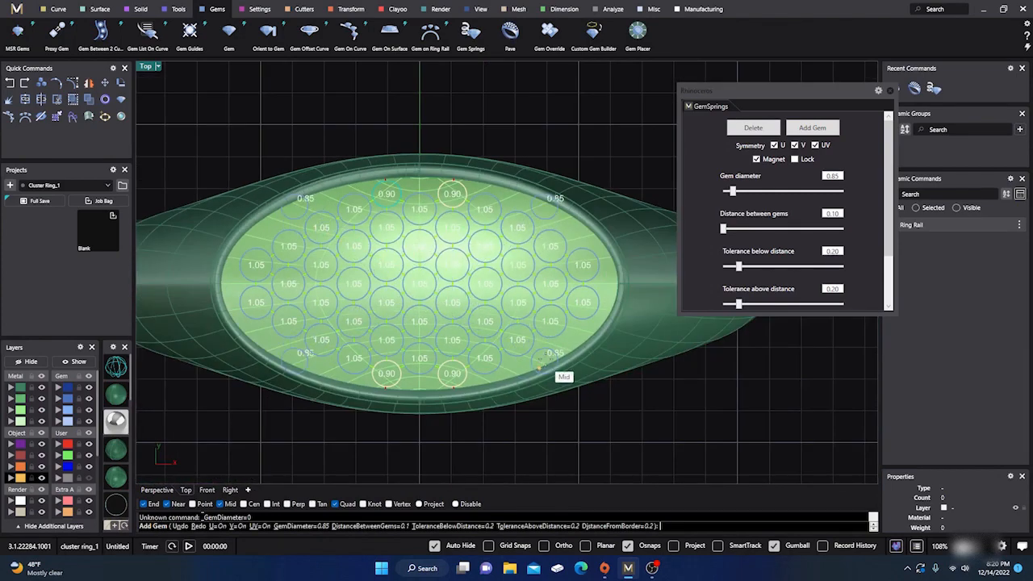
scroll(539, 365, up, 3)
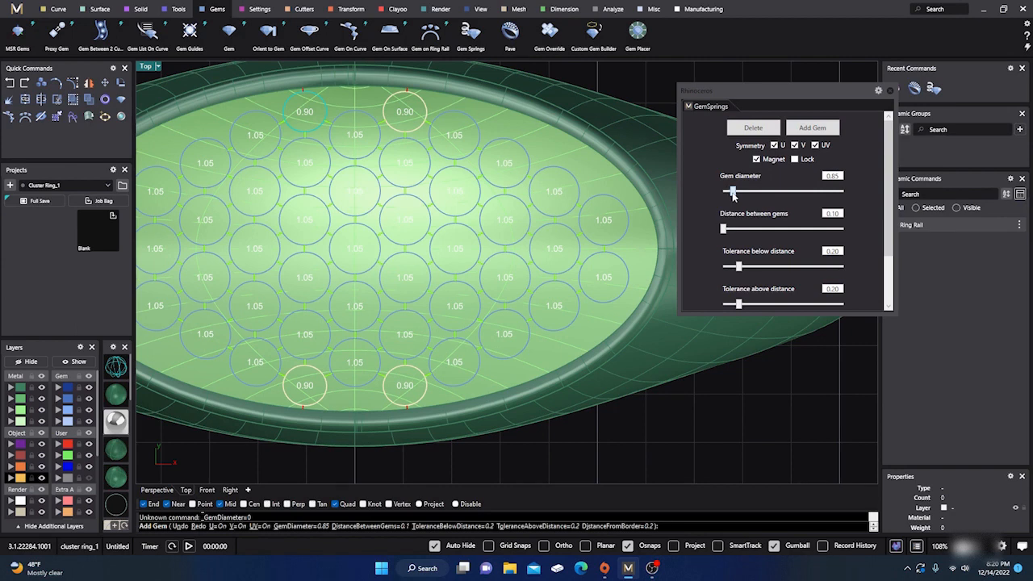
Step: Add four symmetric gems of 0.80 diameter in the diagonal gaps between the outer gems and the rim
drag(734, 193, 730, 192)
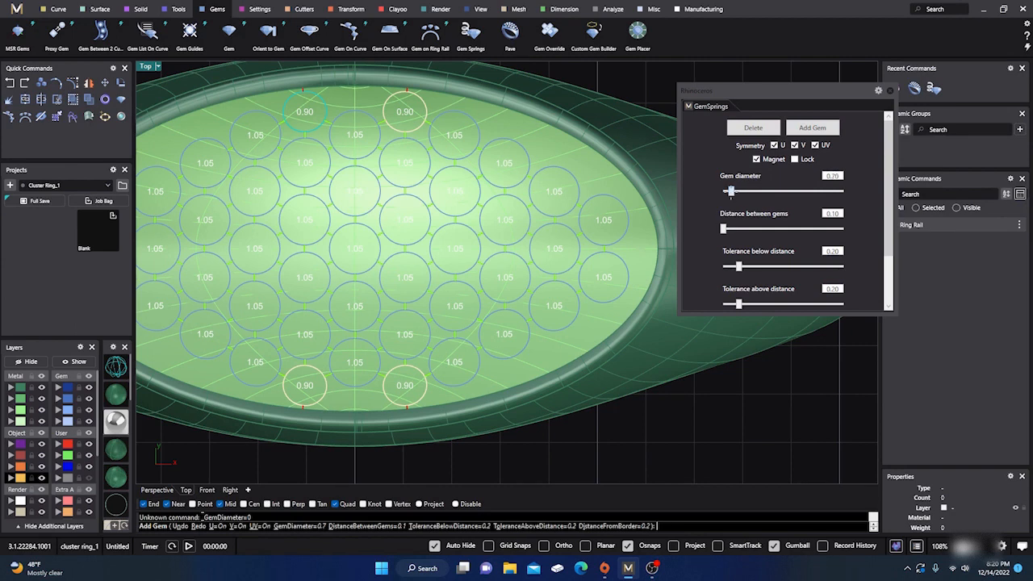
double_click(837, 175)
text(0)
key(Return)
scroll(550, 145, up, 2)
scroll(550, 145, up, 1)
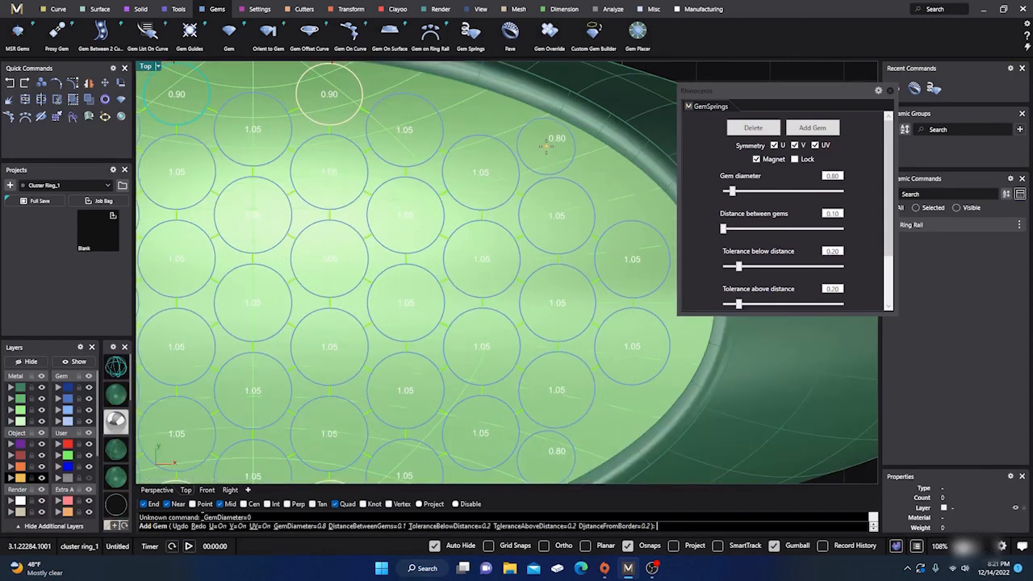
click(546, 145)
scroll(546, 145, down, 3)
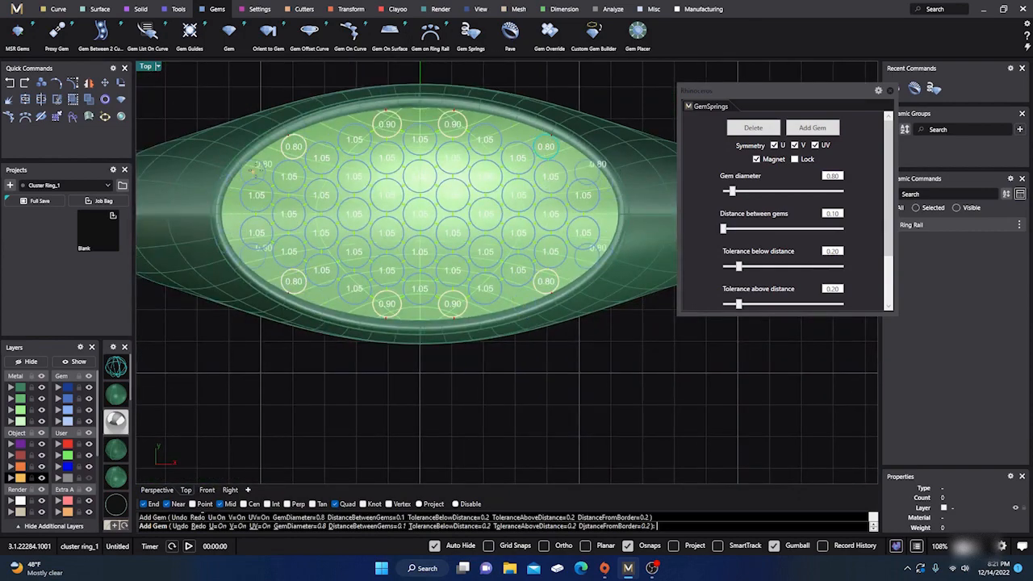
Step: Try adding another symmetric set of 0.80 diameter gems towards the oval's ends, and undo the placement
scroll(259, 168, up, 3)
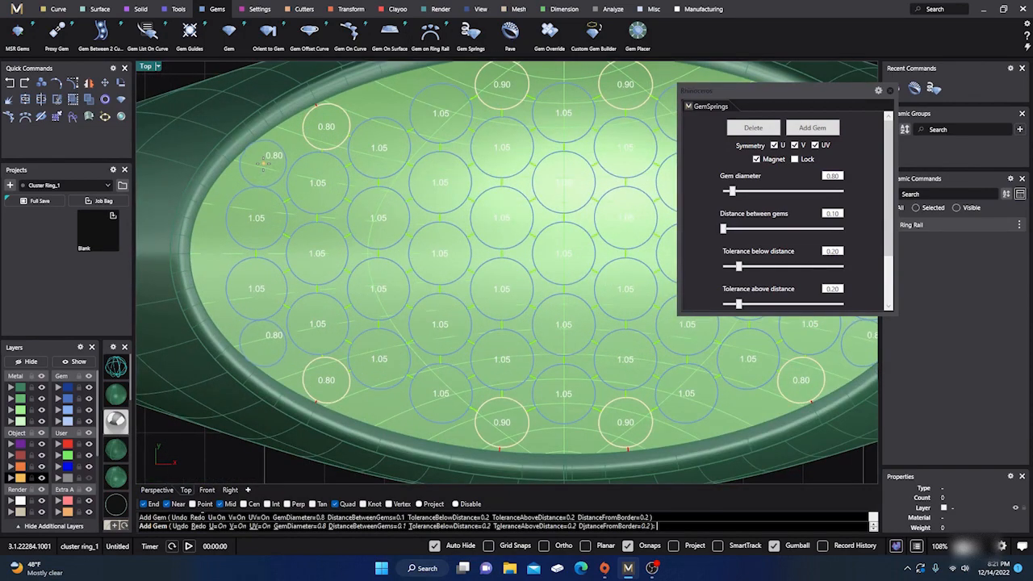
scroll(388, 315, down, 5)
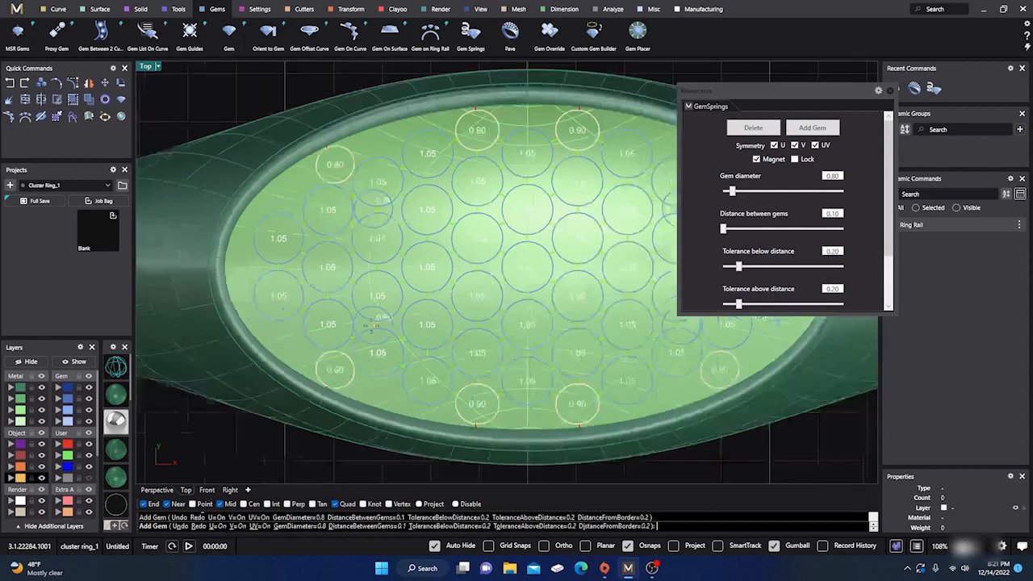
click(293, 293)
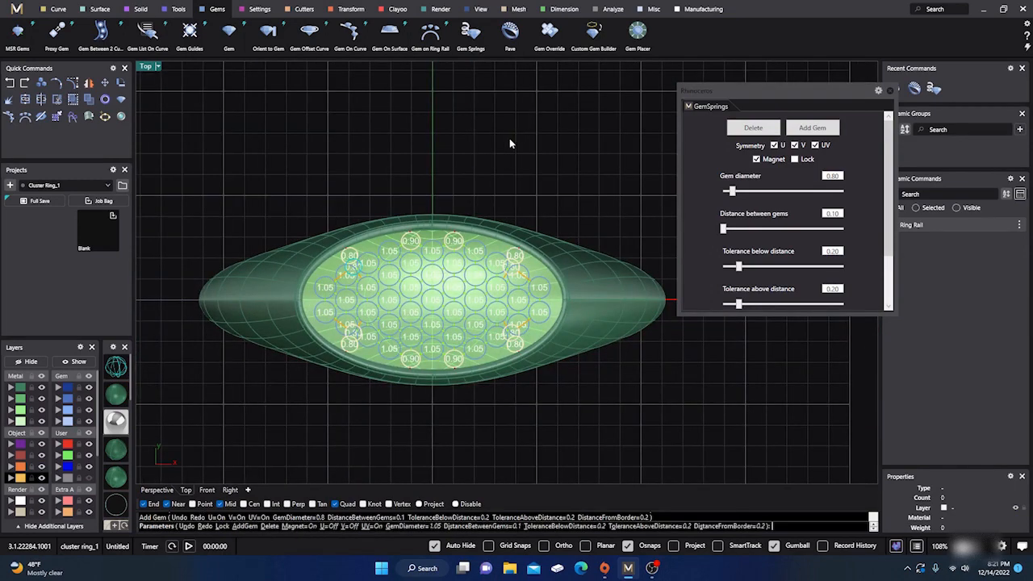
scroll(349, 297, up, 3)
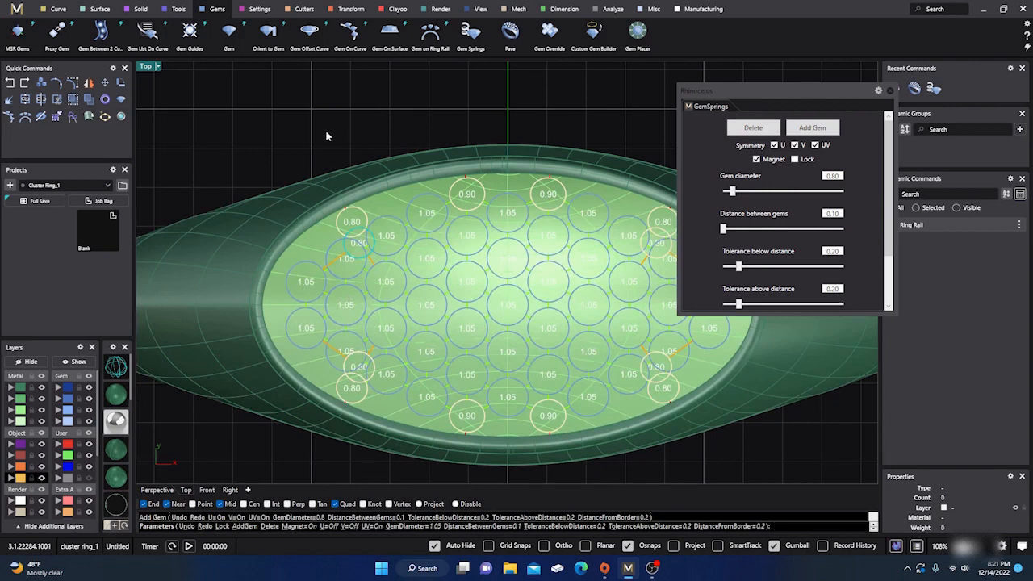
scroll(798, 219, down, 2)
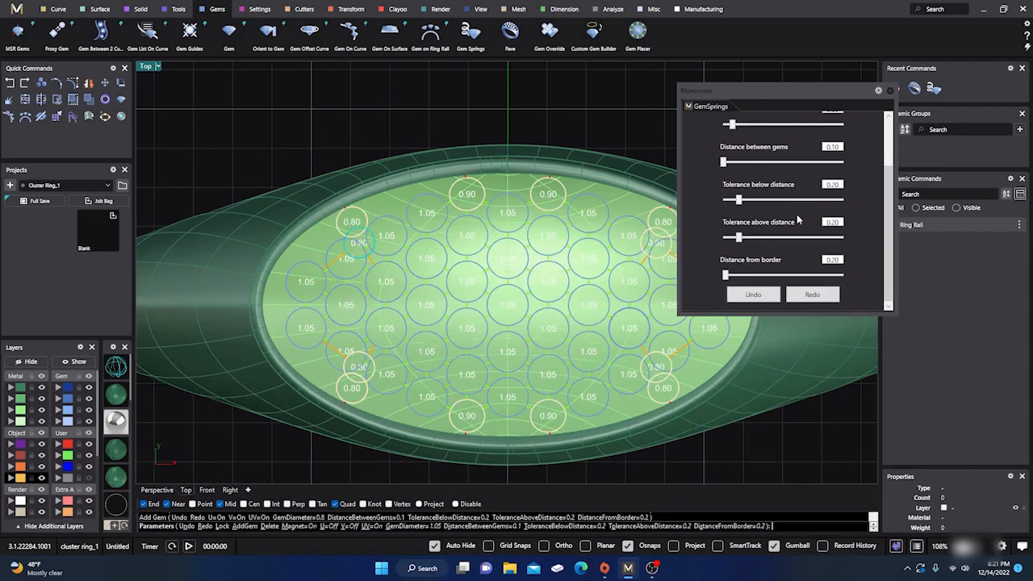
click(753, 296)
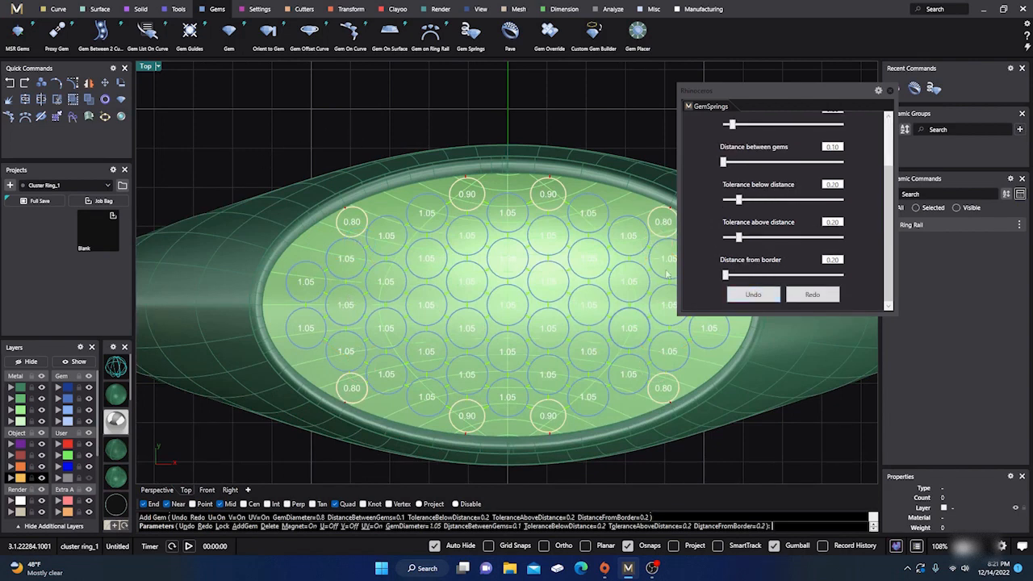
Step: Finish the Gem Springs layout and select all the pave gems on the dished oval
scroll(297, 150, down, 3)
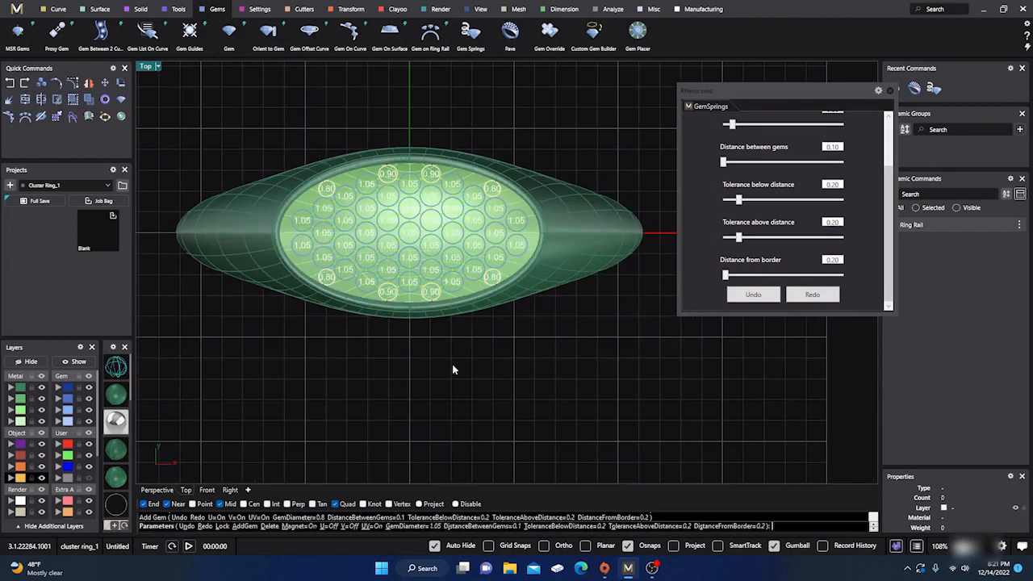
key(Return)
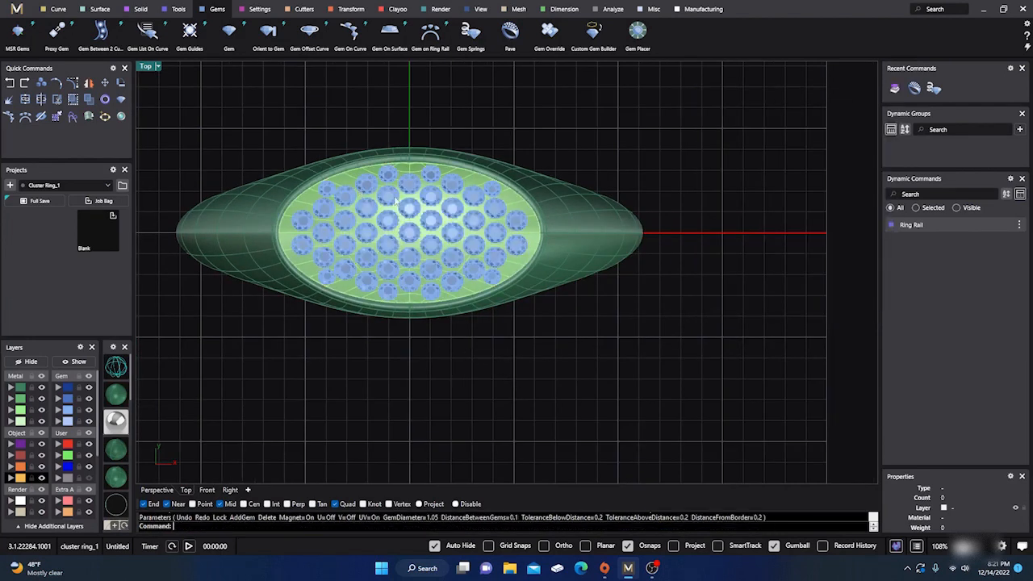
click(396, 200)
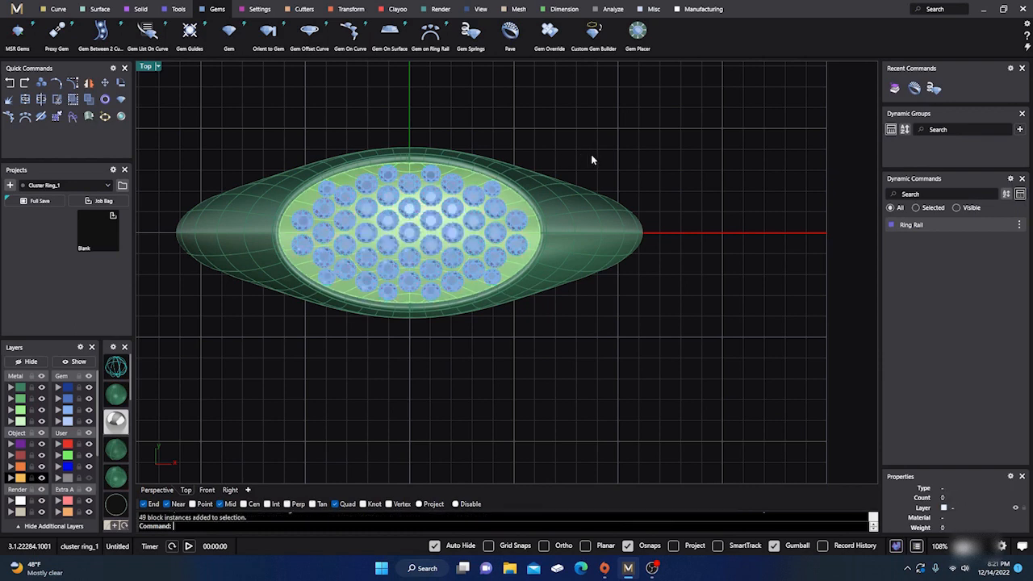
right_drag(593, 159, 652, 185)
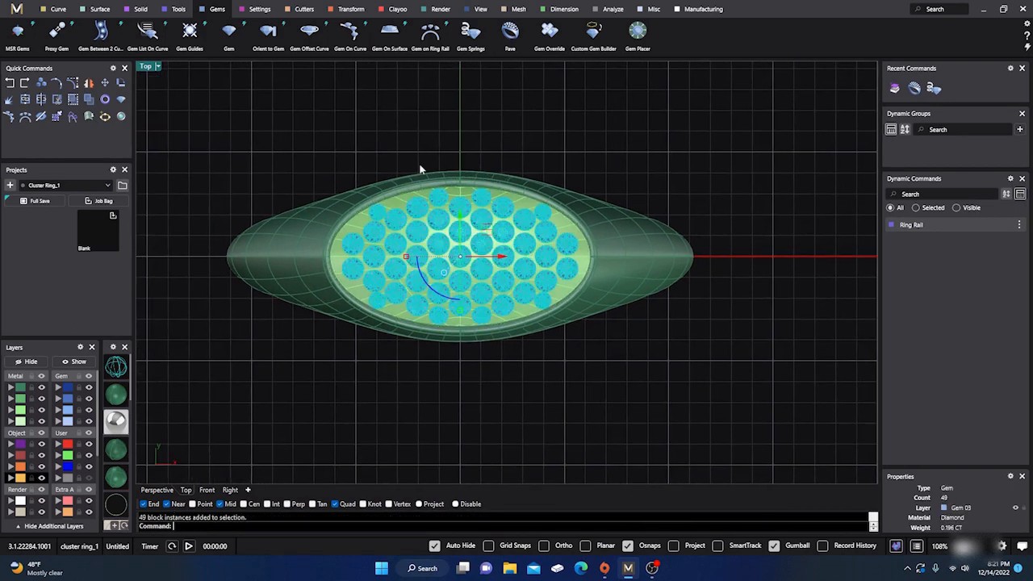
Step: Generate pave prongs for the selected gems, using the dished oval surface as the base
click(260, 9)
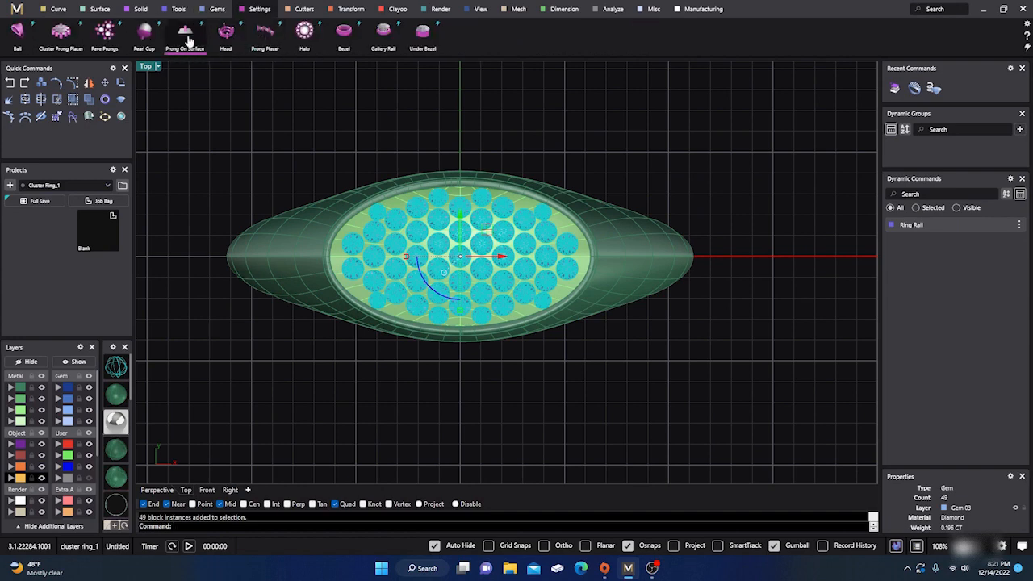
click(106, 32)
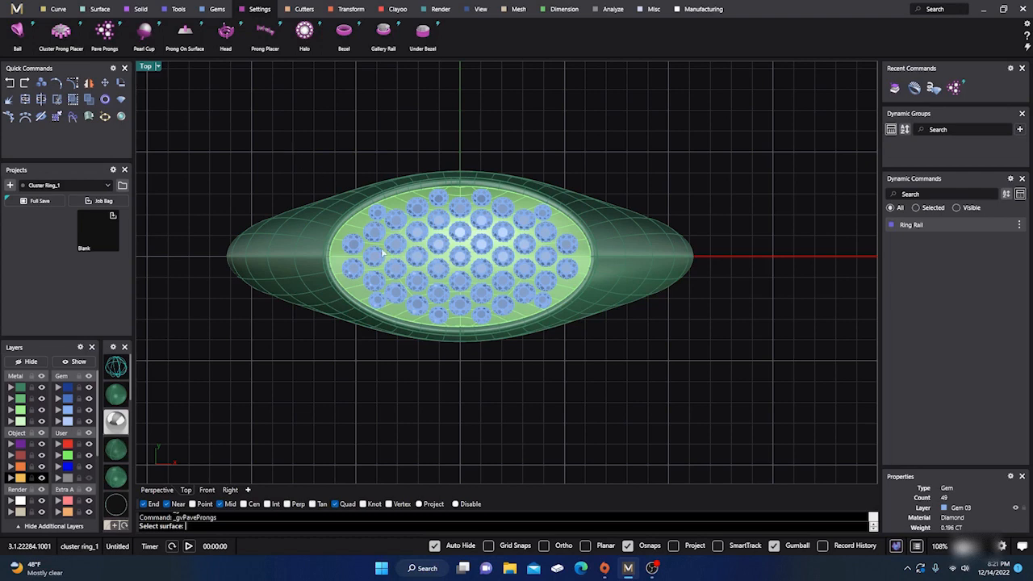
click(358, 235)
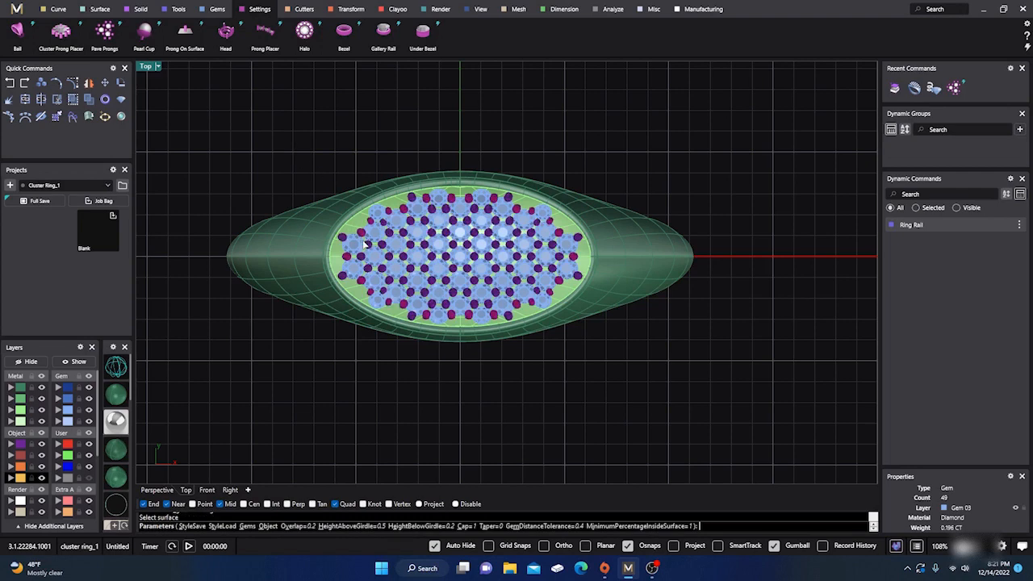
scroll(419, 247, up, 2)
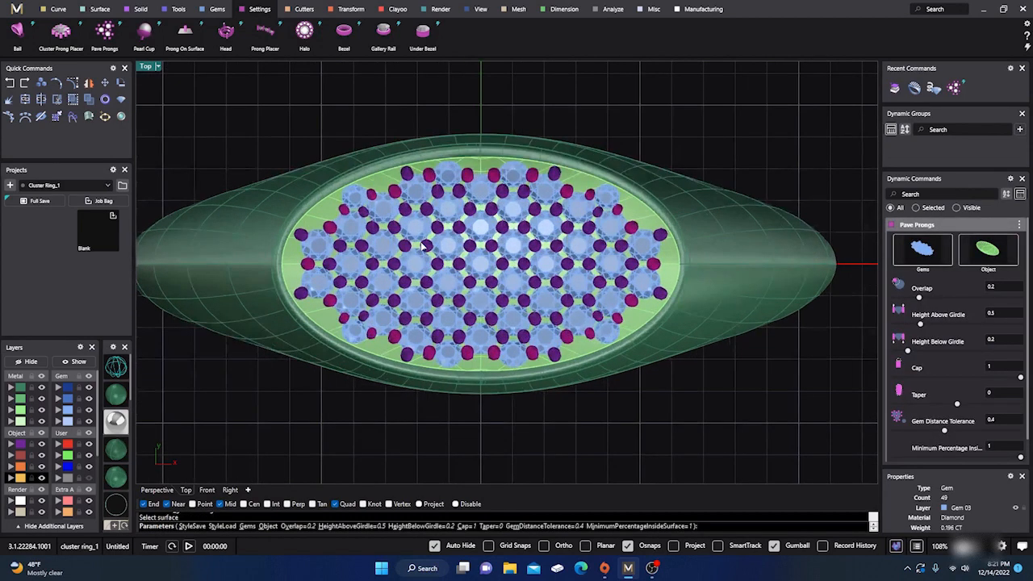
scroll(421, 246, up, 2)
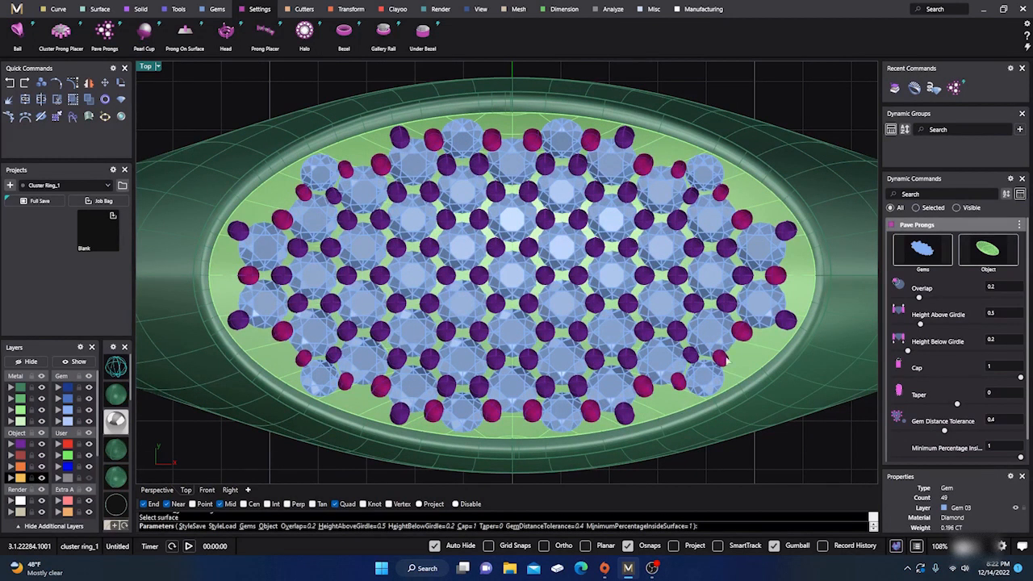
Step: Check the height and spacing of the pave prongs in perspective and from above, and accept them
click(156, 490)
right_drag(461, 427, 460, 218)
scroll(460, 217, up, 4)
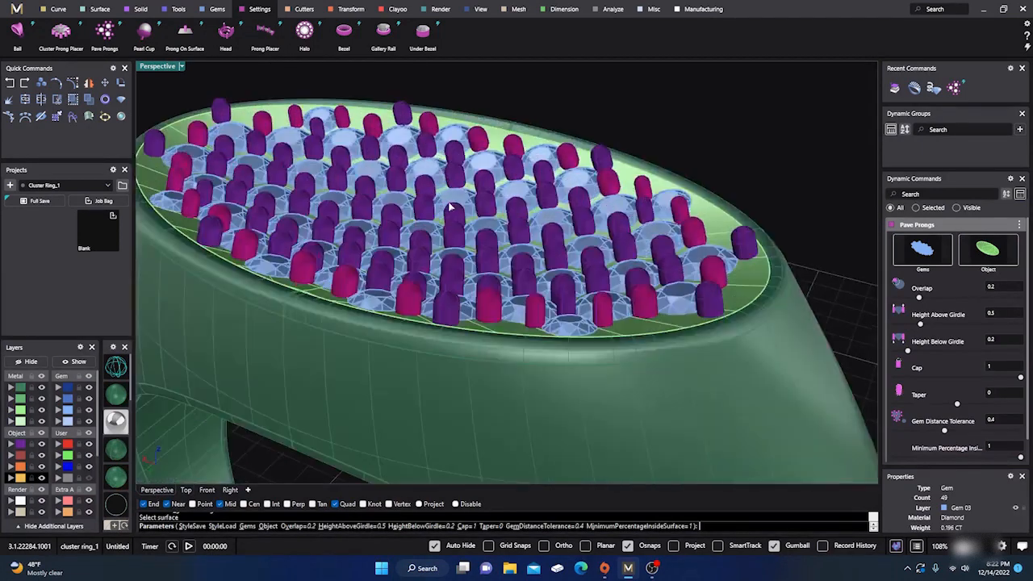
scroll(476, 282, down, 4)
right_drag(490, 342, 324, 448)
scroll(474, 313, down, 5)
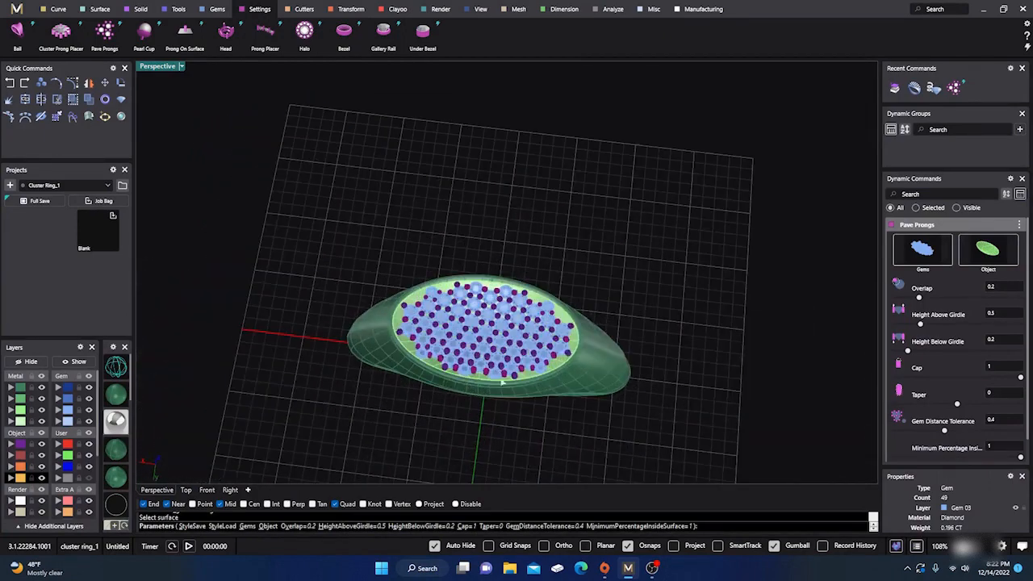
click(185, 490)
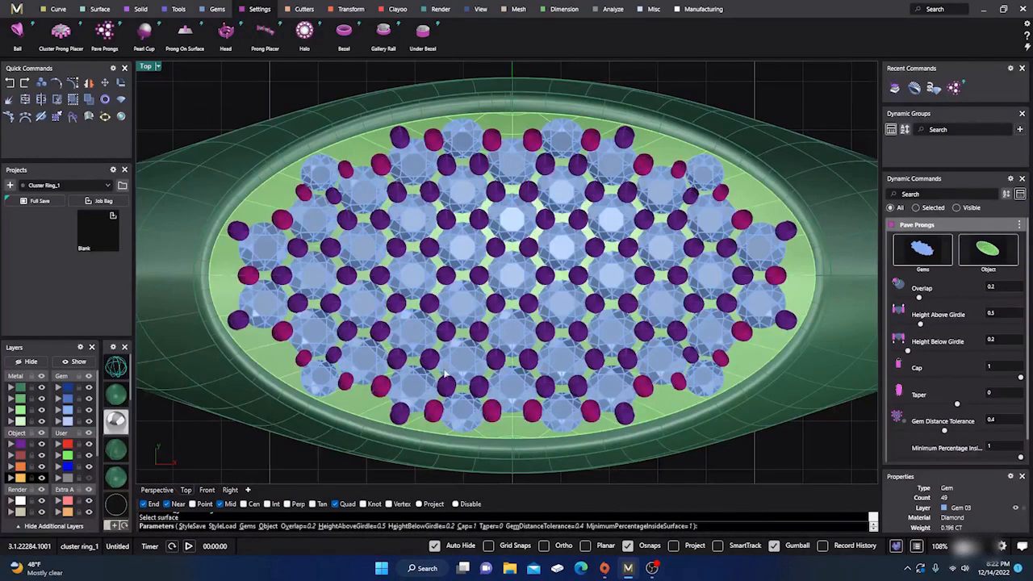
scroll(445, 372, down, 4)
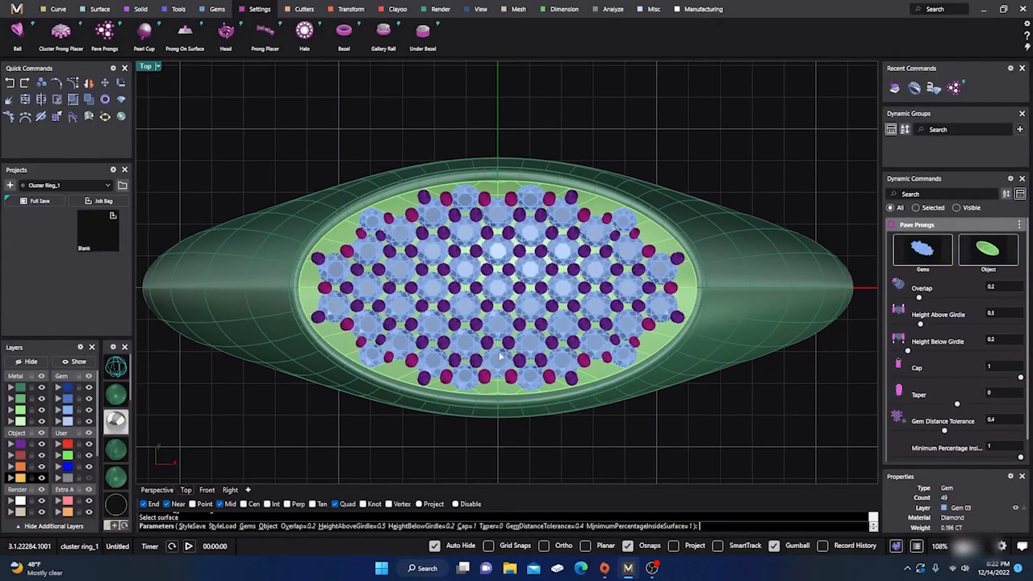
right_click(499, 355)
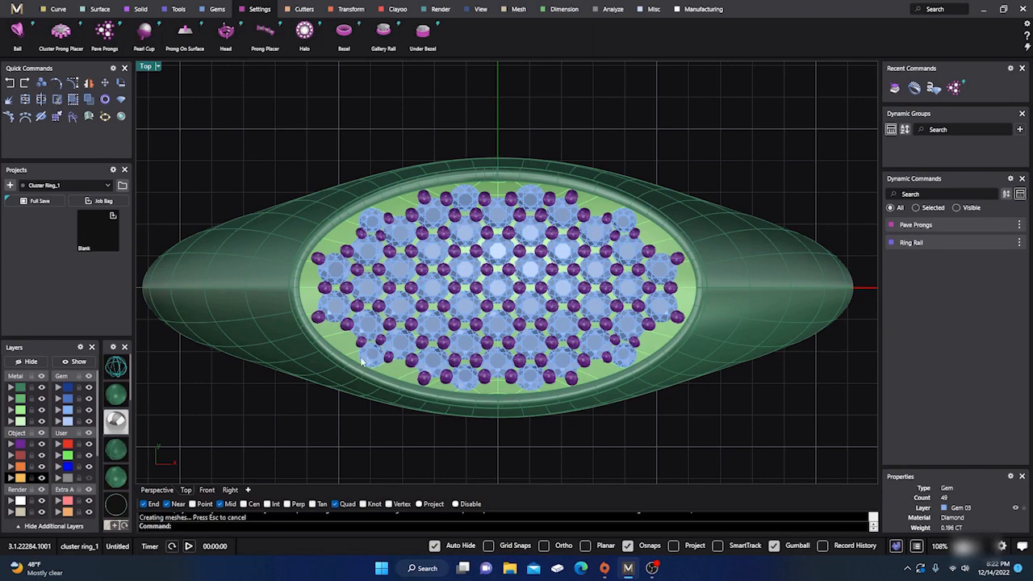
scroll(377, 363, up, 1)
scroll(403, 378, down, 3)
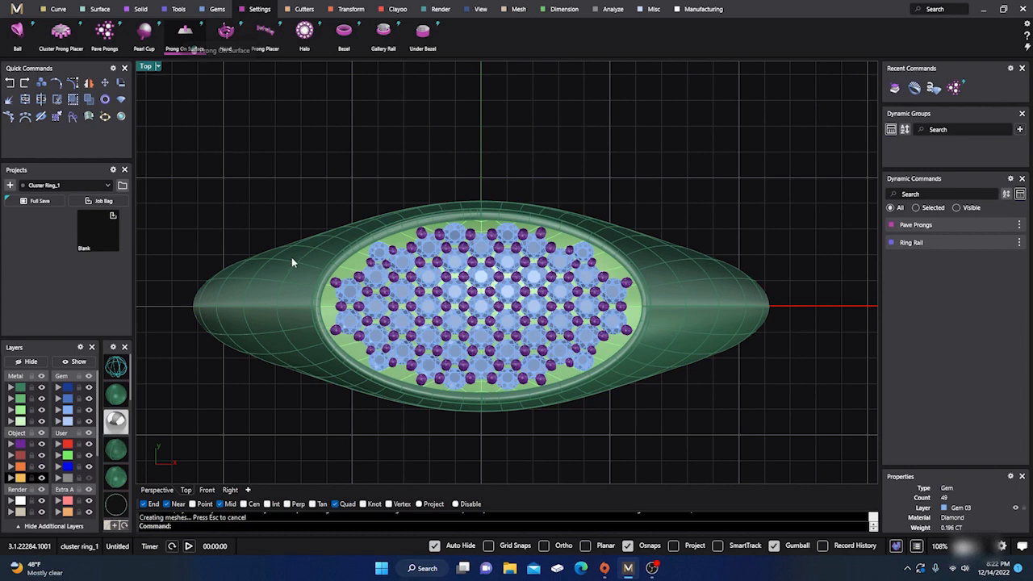
Step: Place a prong with Prong On Surface in the open gap at the oval's upper-left, between the outermost gem and the 0.80 gem
click(185, 34)
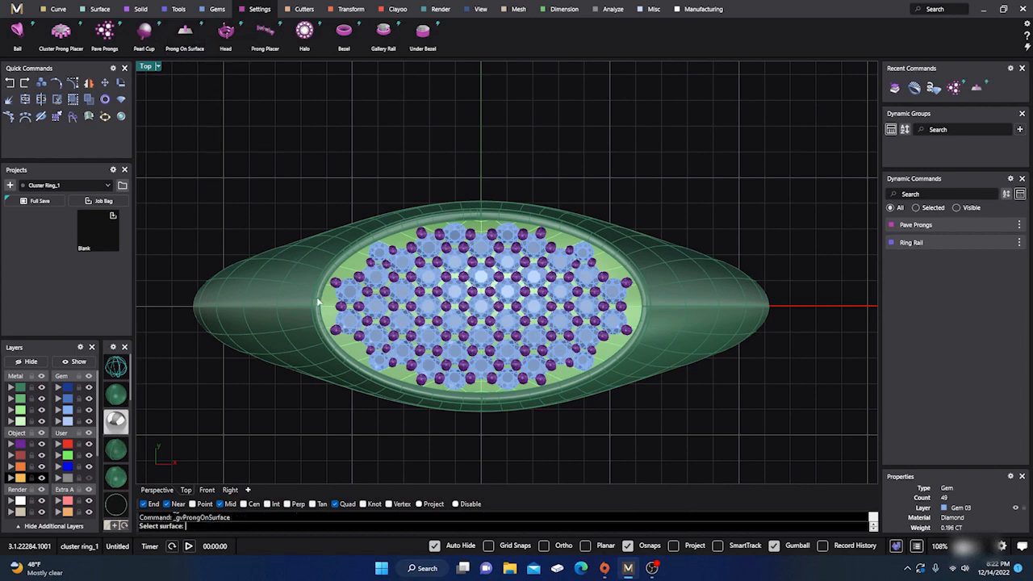
scroll(320, 303, up, 4)
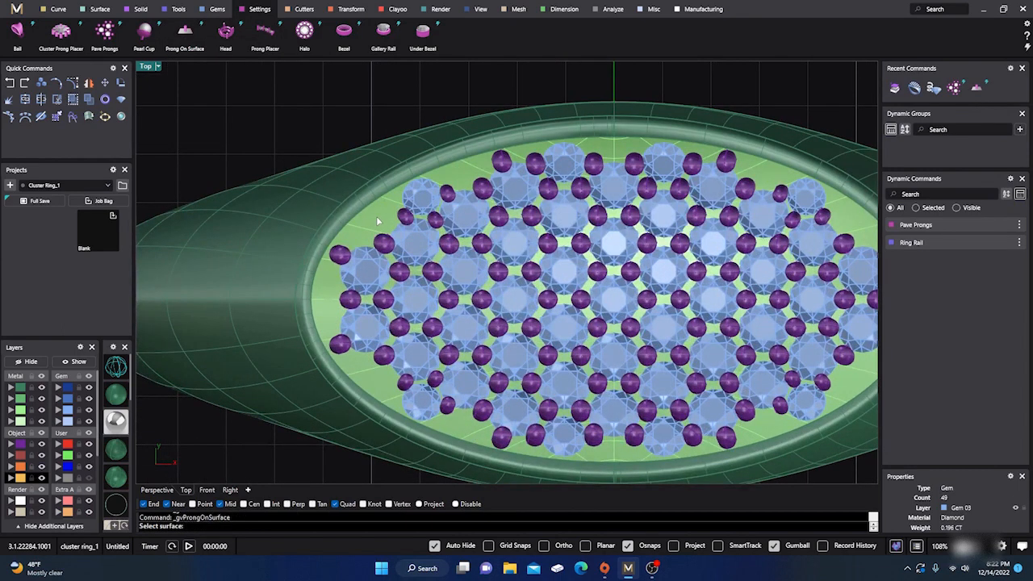
click(375, 218)
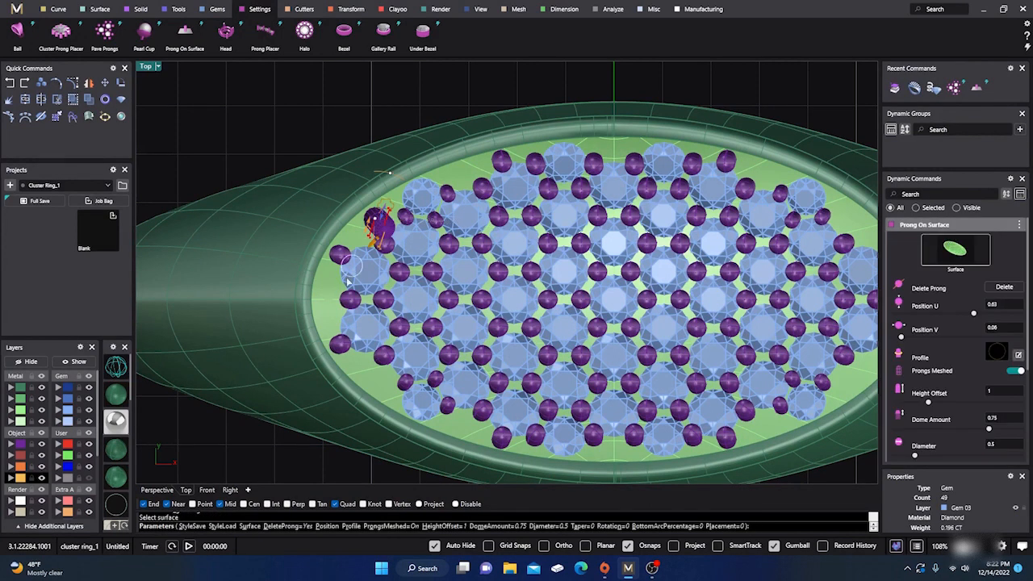
Step: Lower the new prong to a height offset of 0.45 so it sits nearer the neighbouring pave prongs
click(158, 490)
right_drag(337, 433, 431, 341)
scroll(627, 216, up, 4)
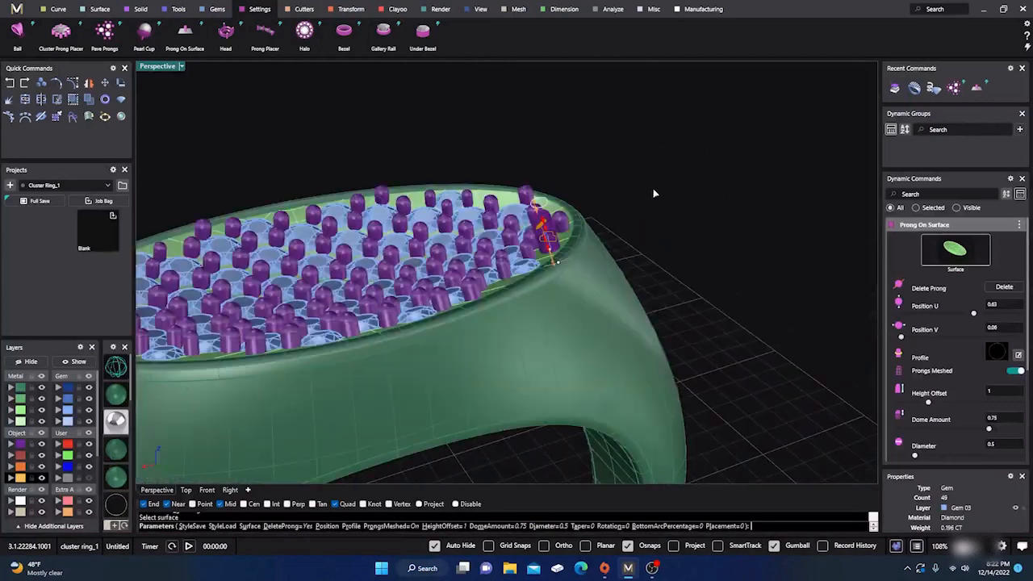
right_drag(611, 251, 619, 237)
scroll(577, 204, up, 5)
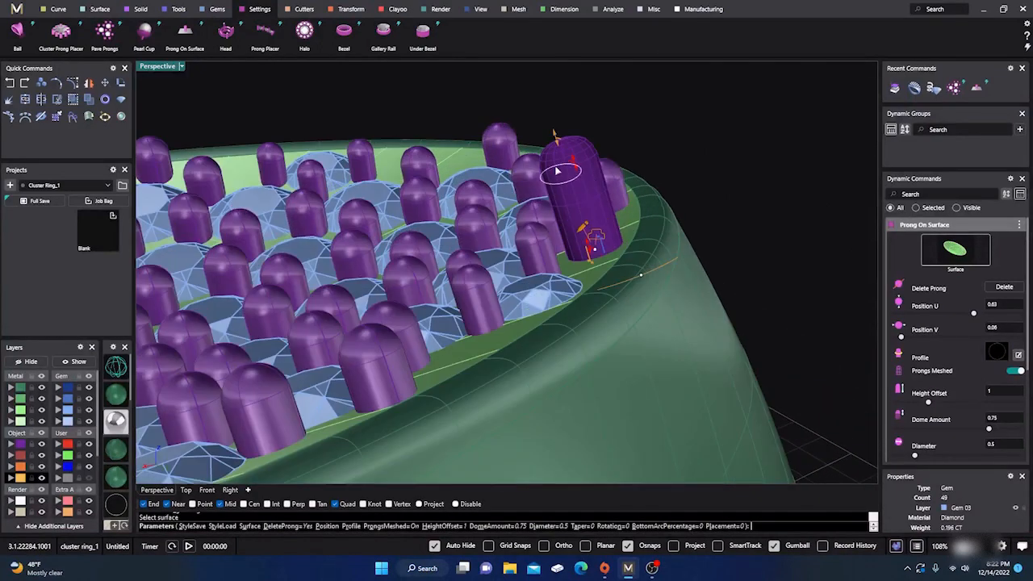
drag(554, 136, 579, 197)
scroll(515, 199, down, 12)
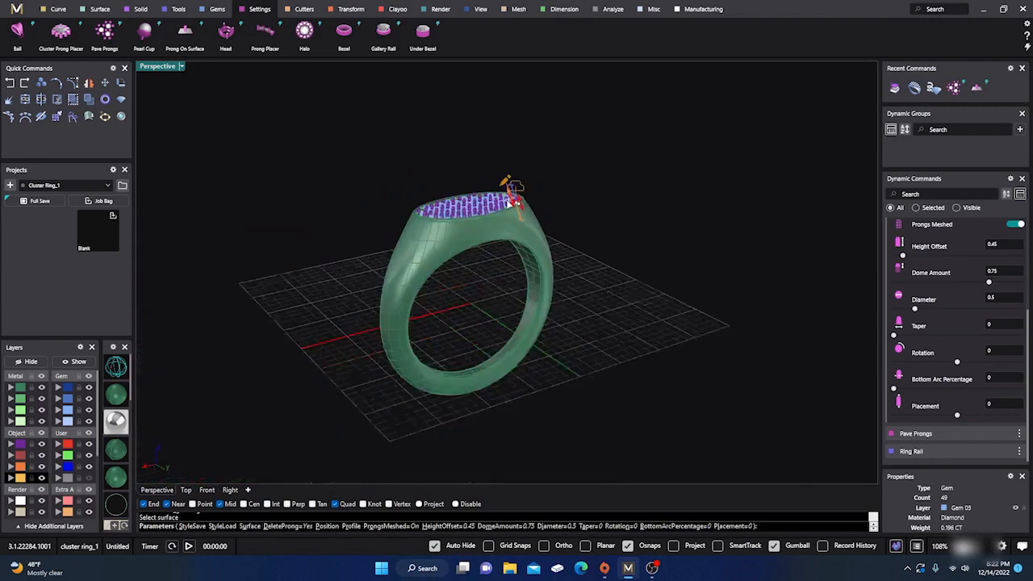
Step: Add a second surface prong from above, near the upper rim in the gap between the 0.80 gem and the next pave prongs
right_drag(511, 195, 416, 363)
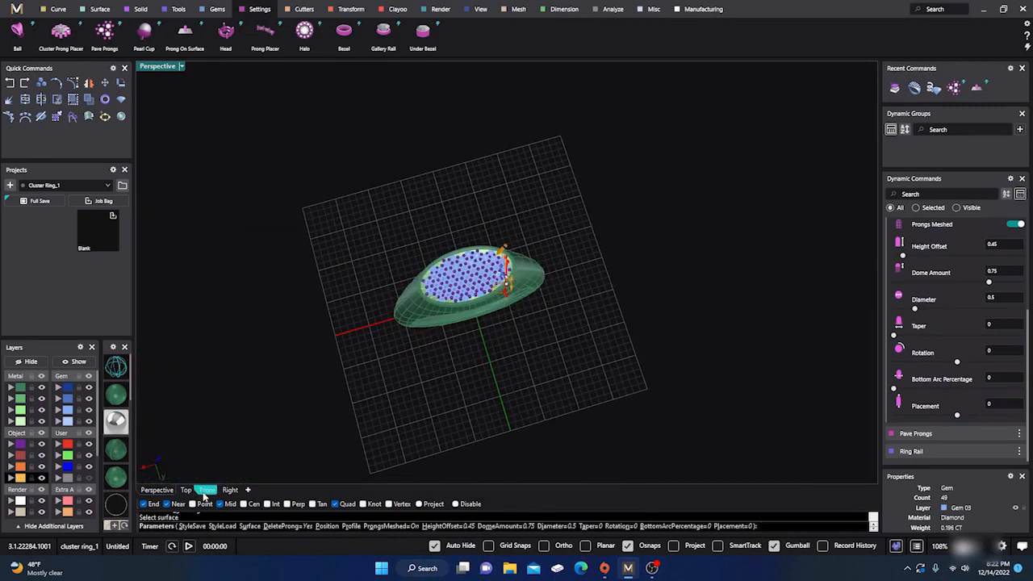
click(187, 490)
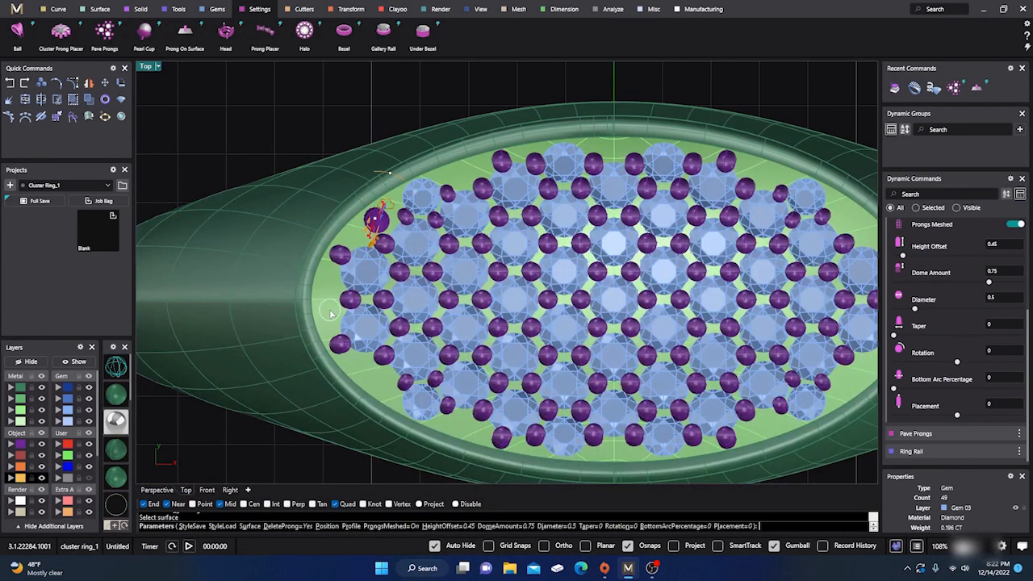
scroll(319, 314, down, 3)
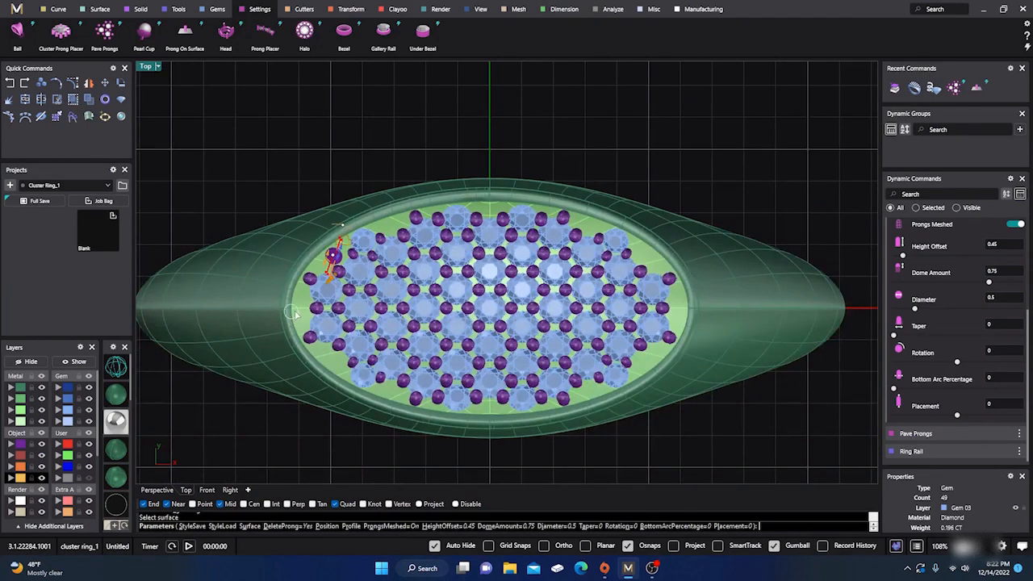
scroll(389, 237, up, 3)
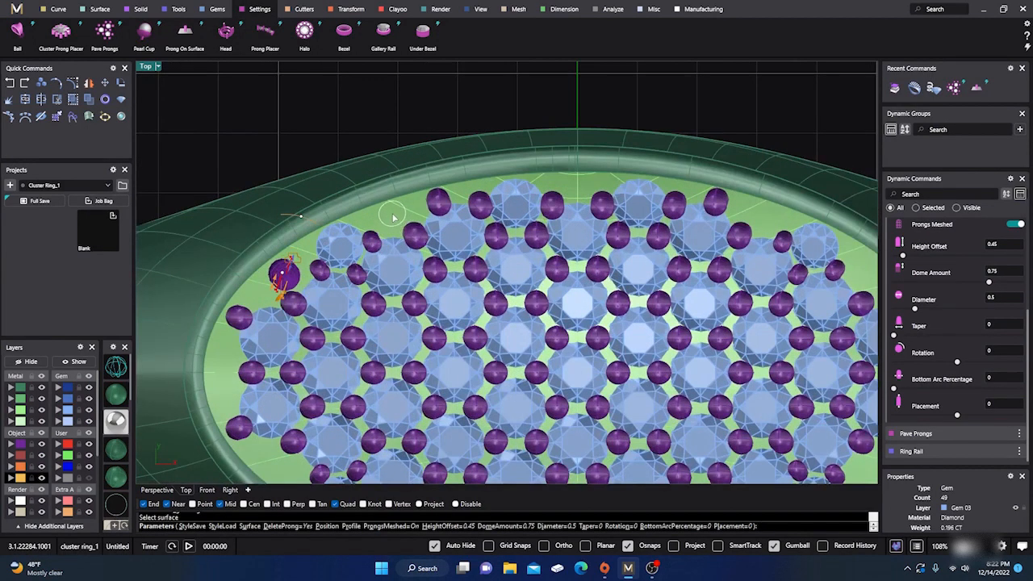
click(391, 217)
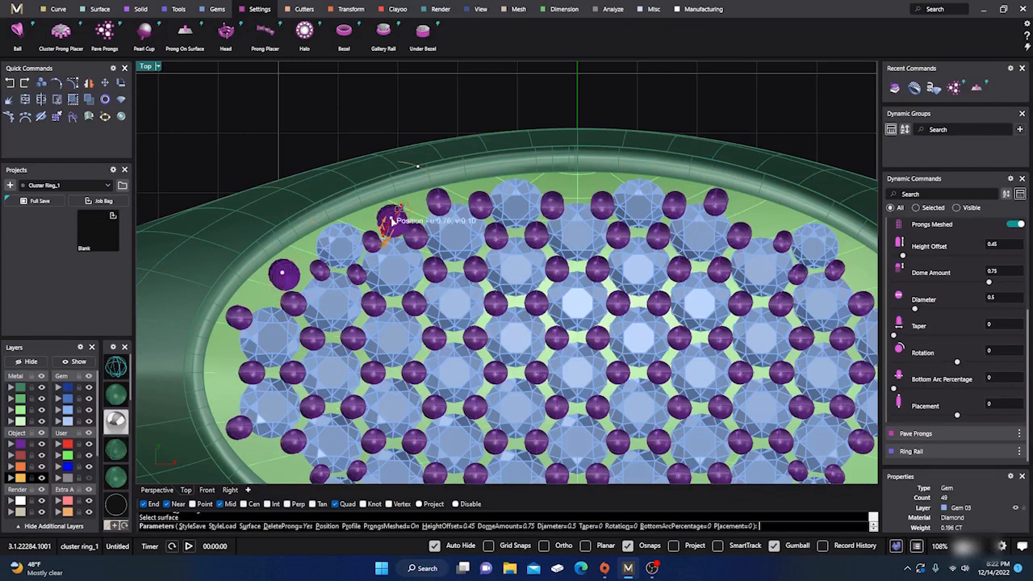
Step: Add surface prongs beside the outermost gems at the oval's left end and one at the middle of its lower rim
click(226, 356)
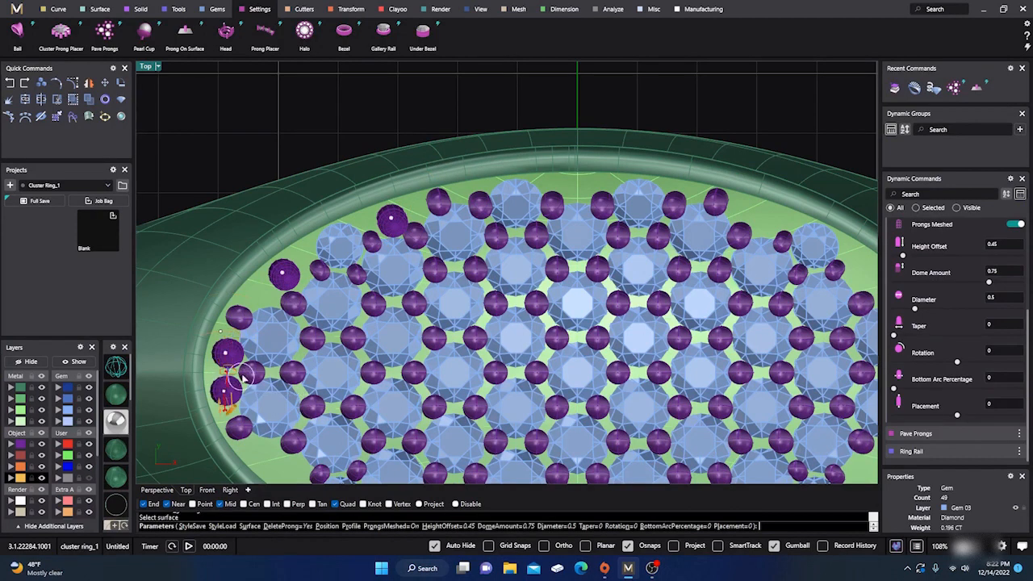
scroll(234, 384, down, 3)
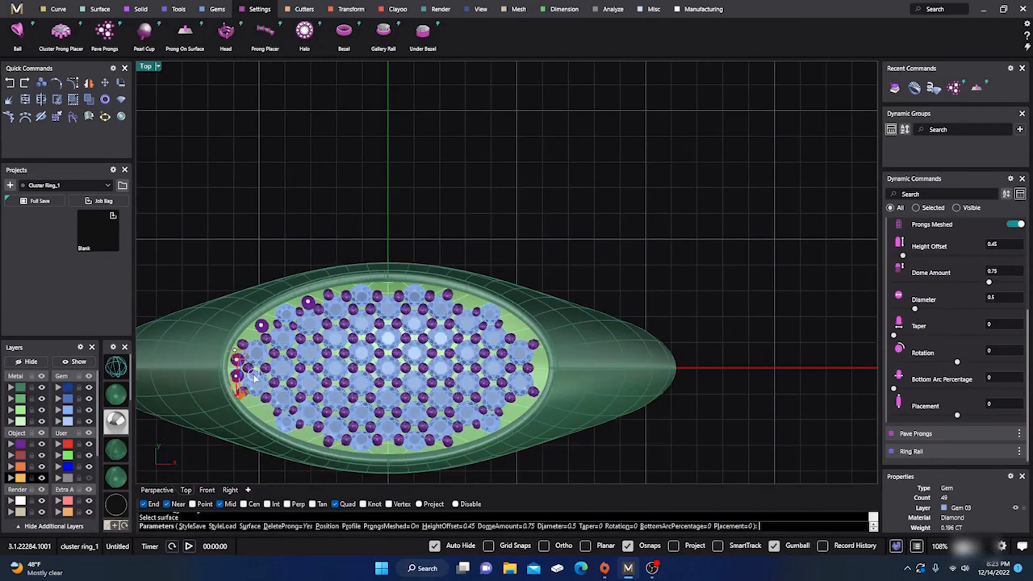
scroll(250, 388, up, 4)
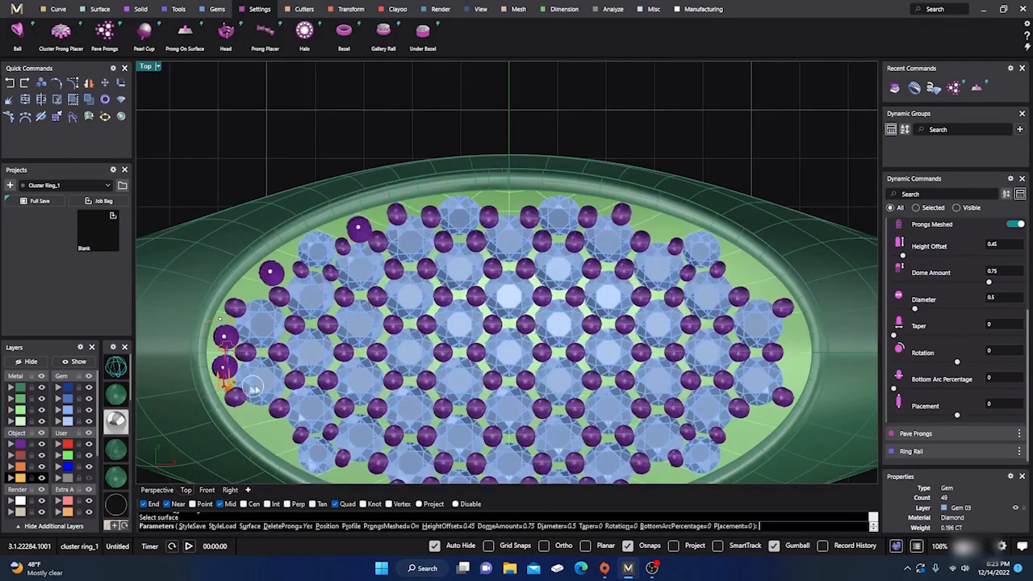
scroll(287, 356, down, 3)
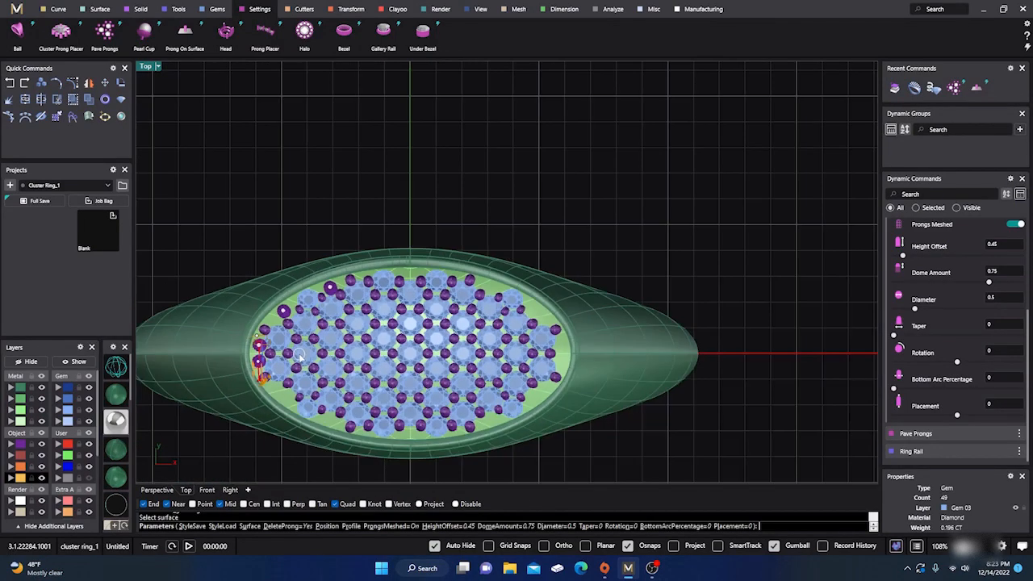
scroll(319, 422, up, 2)
scroll(307, 416, up, 4)
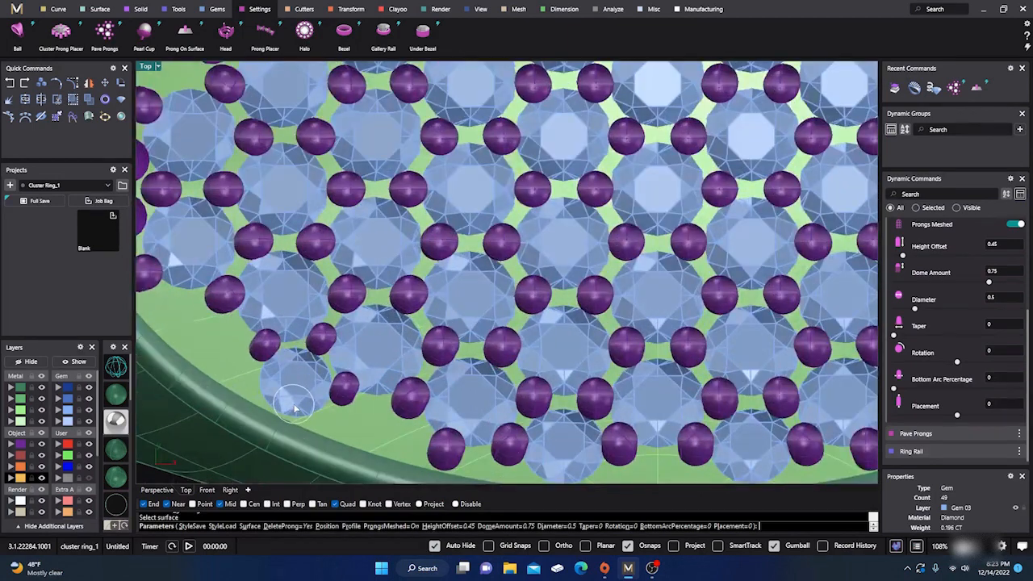
scroll(318, 369, down, 3)
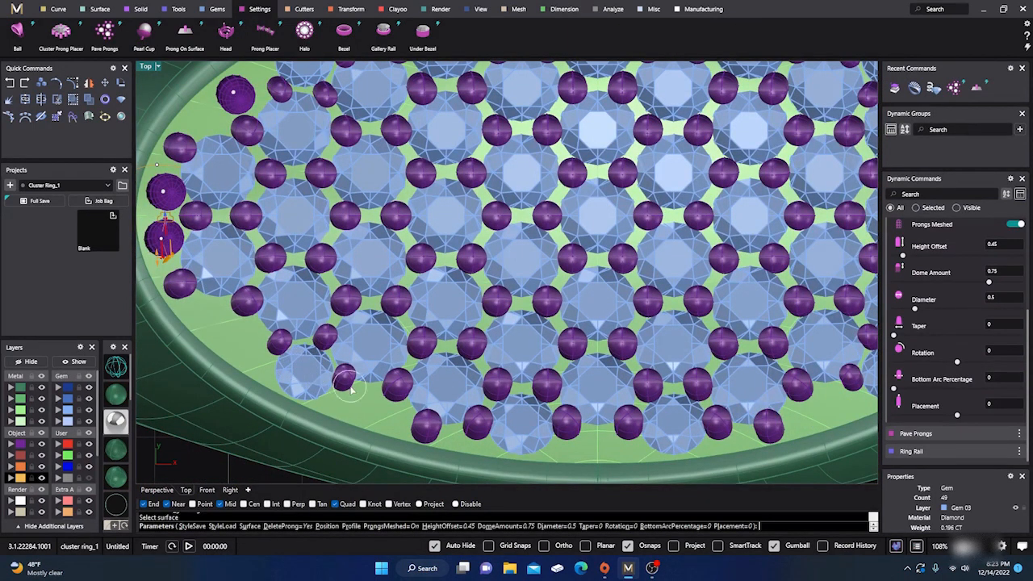
scroll(371, 383, down, 3)
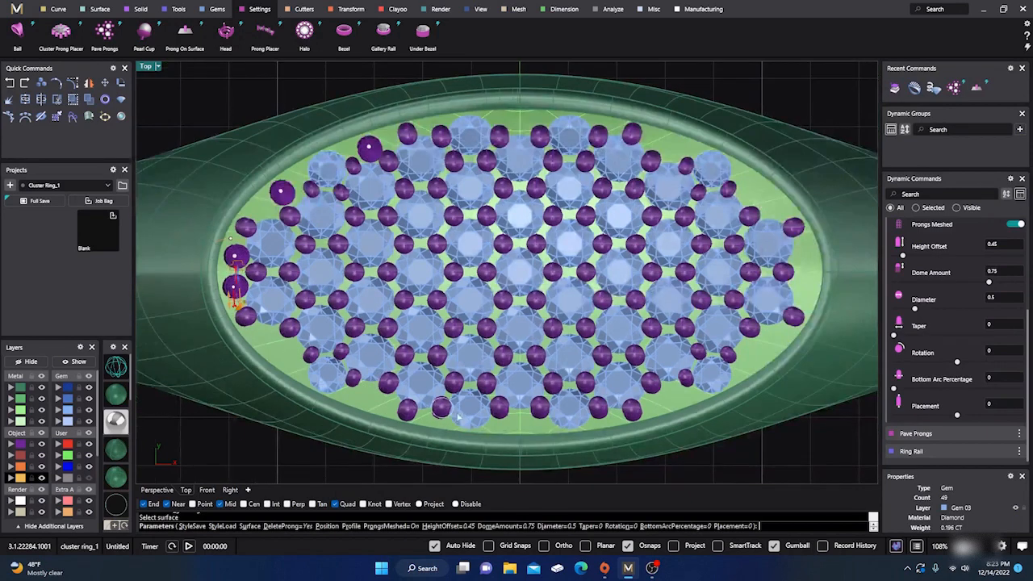
scroll(521, 430, up, 3)
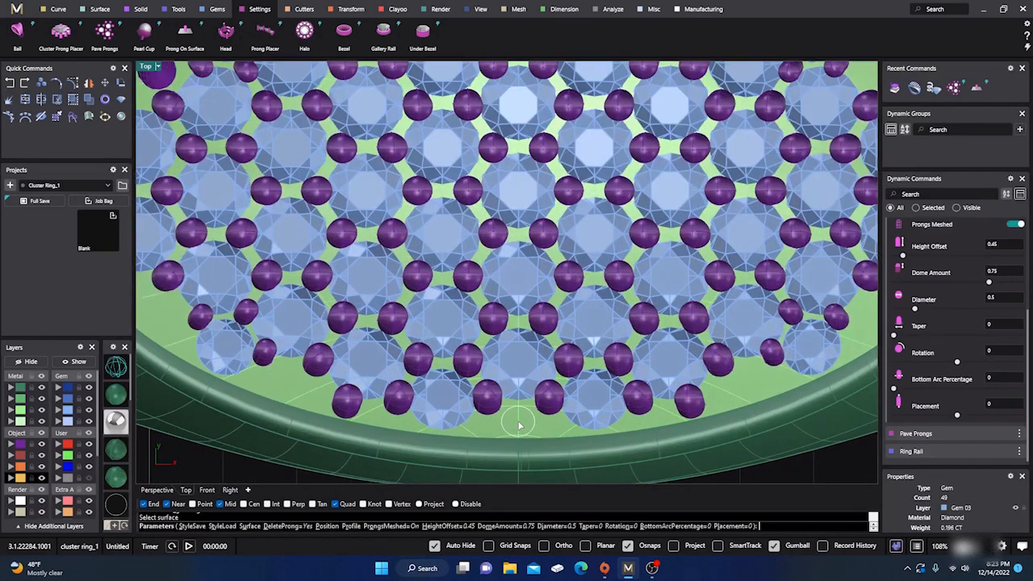
click(519, 422)
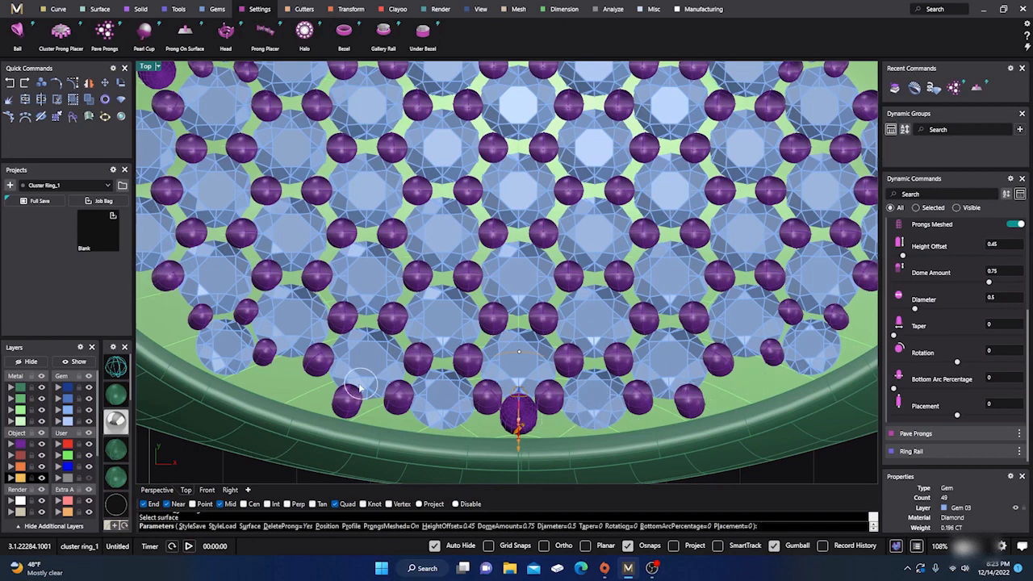
Step: Add four more surface prongs in the rim gaps, three along the oval's lower-left and one at its upper-left, and accept them
click(288, 386)
scroll(274, 371, down, 2)
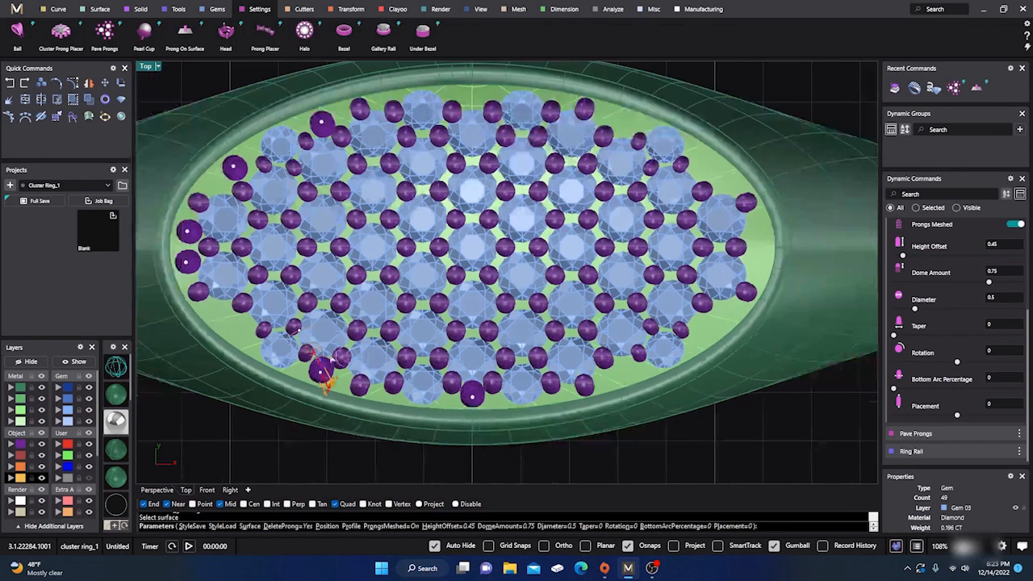
click(241, 336)
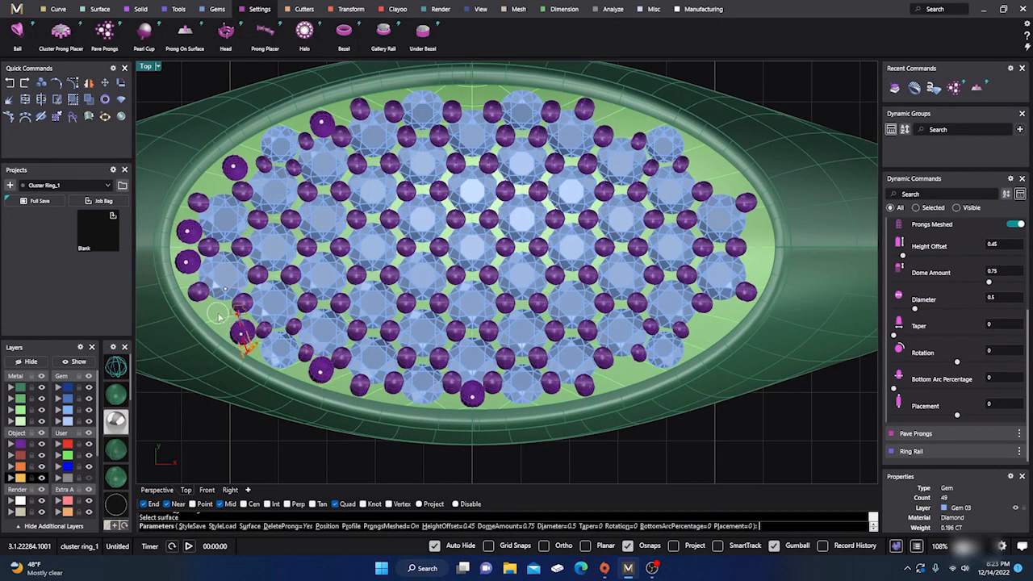
click(218, 313)
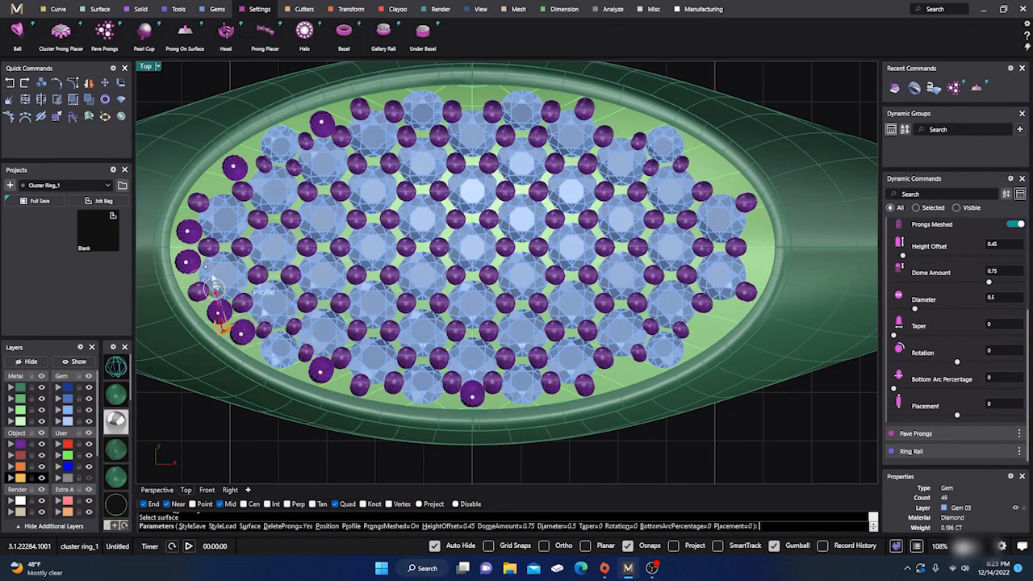
click(214, 185)
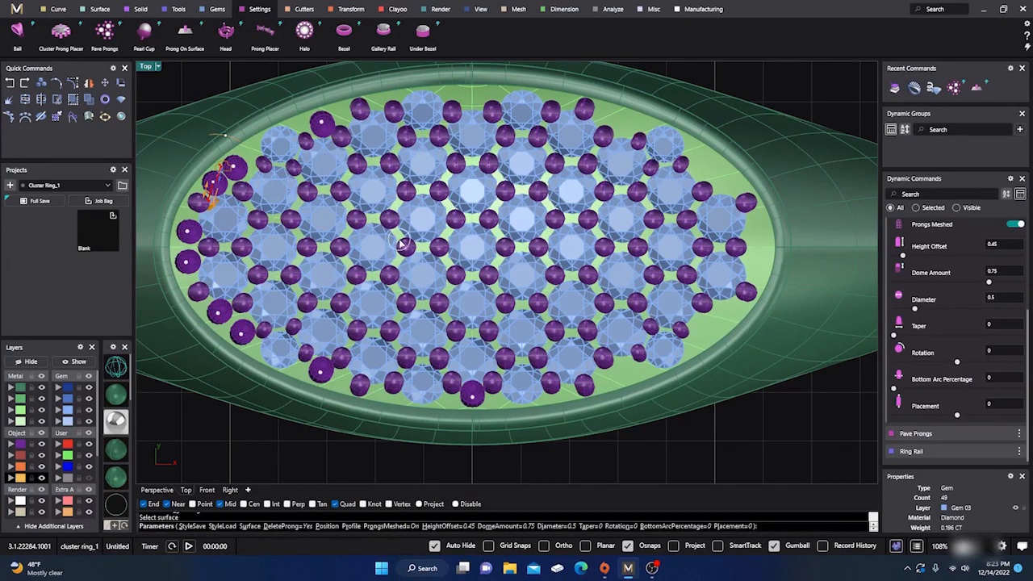
key(Return)
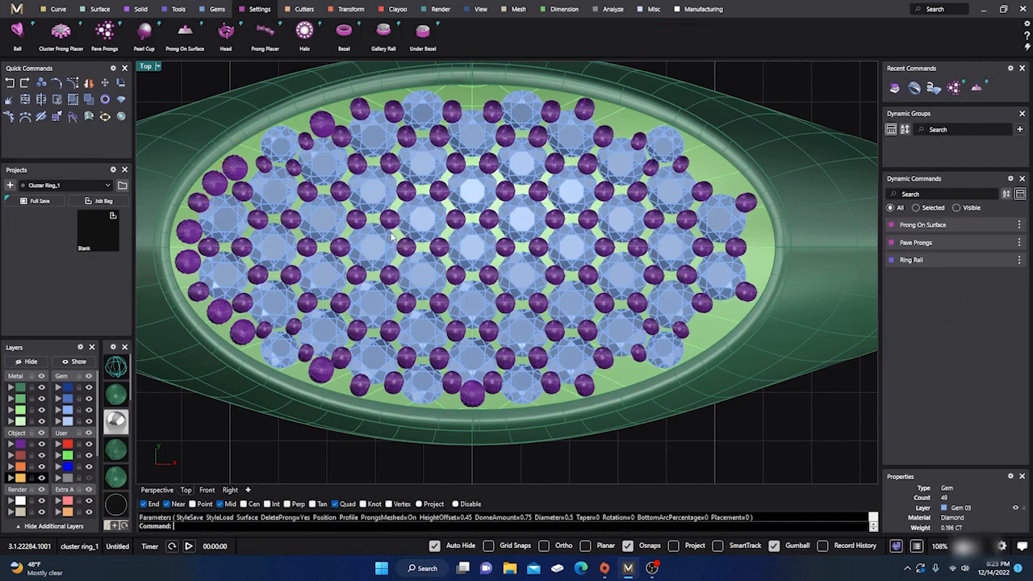
Step: Edit the Prong On Surface set to turn Prongs Meshed off, and accept the change
click(235, 168)
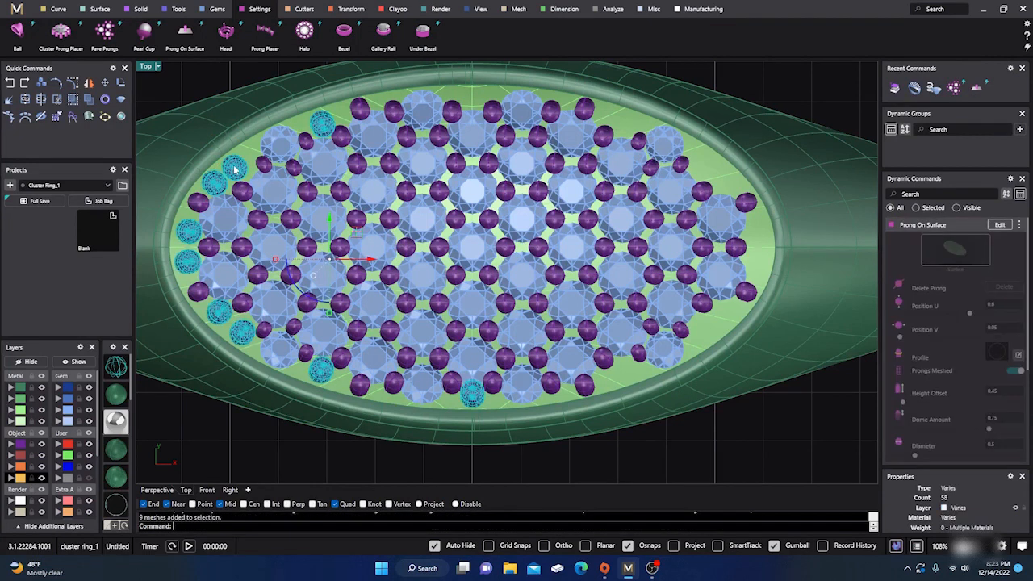
click(1000, 224)
click(1014, 372)
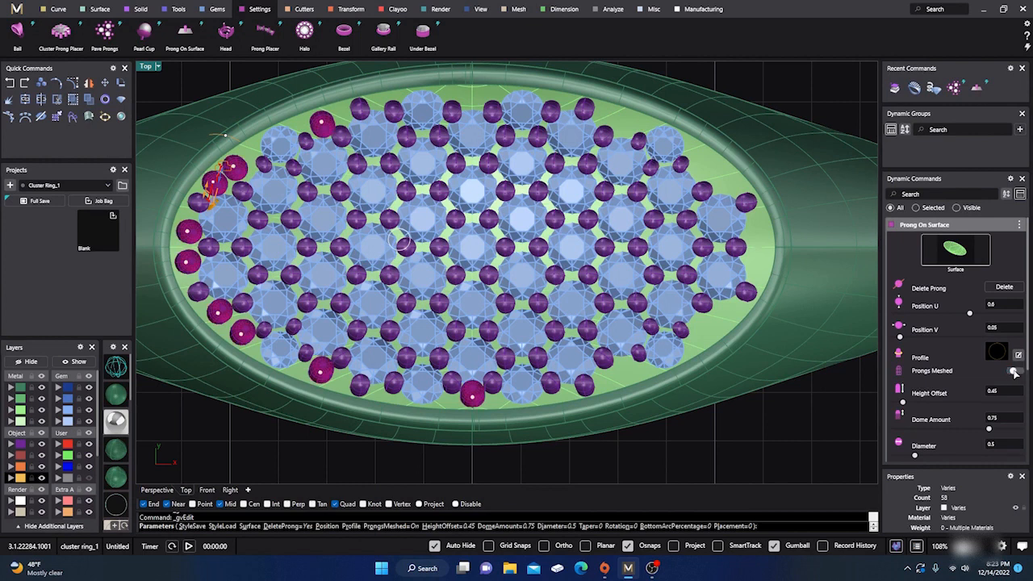
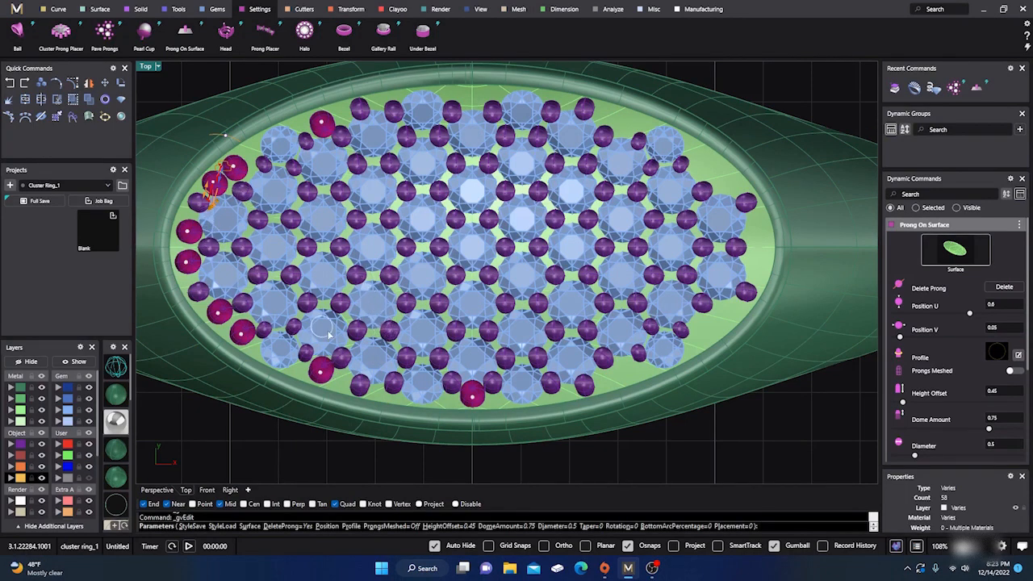
scroll(450, 353, down, 1)
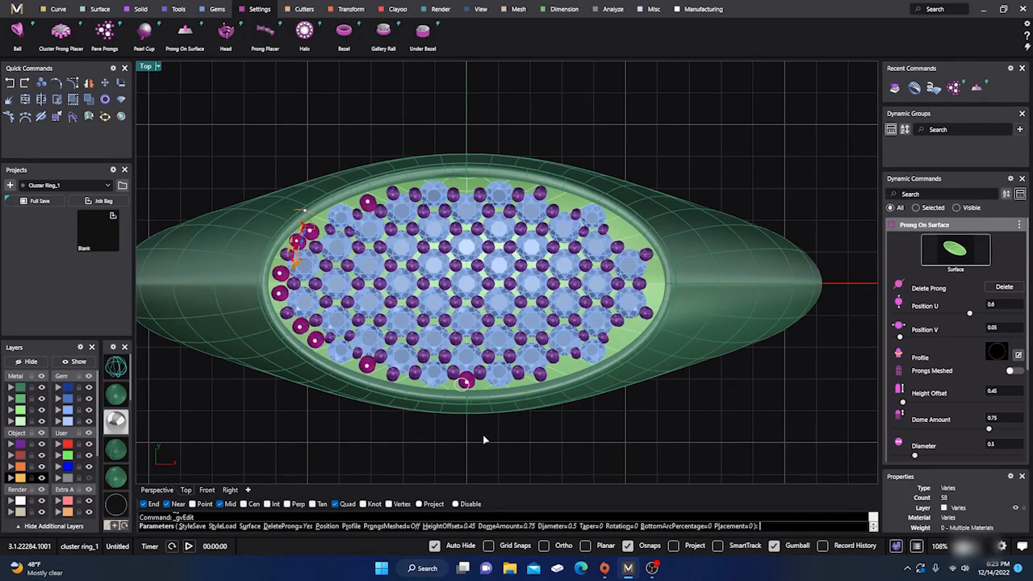
key(Return)
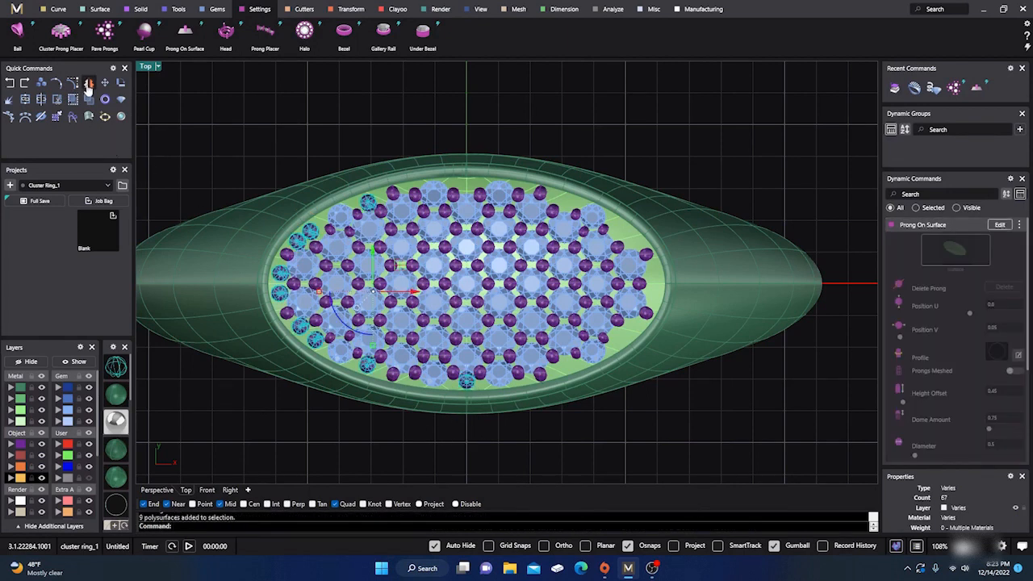
Step: Mirror a copy of the surface prongs to the oval's right half, across the vertical axis through 0,0,0
click(88, 83)
text(0,0,0)
key(Return)
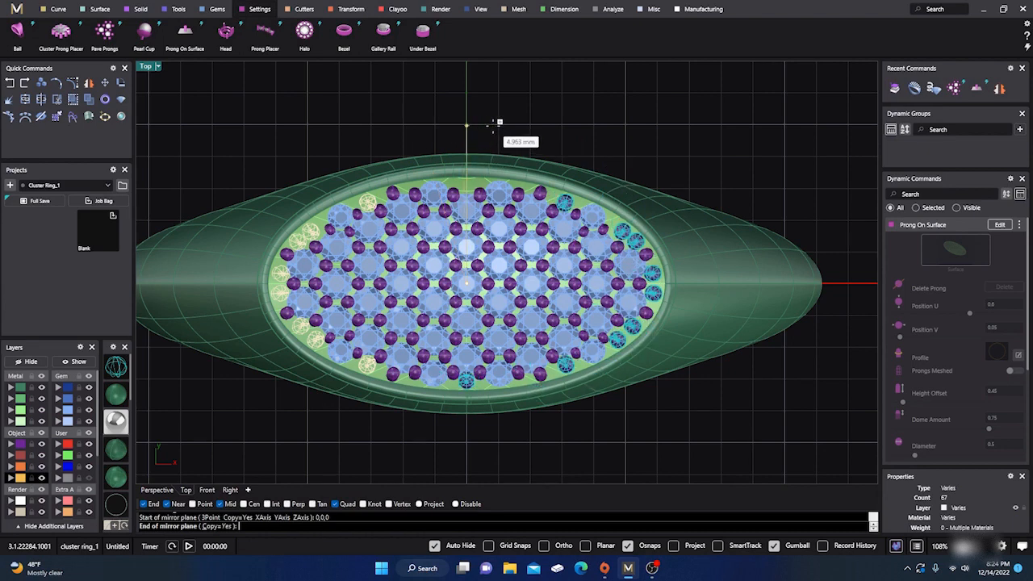
click(493, 123)
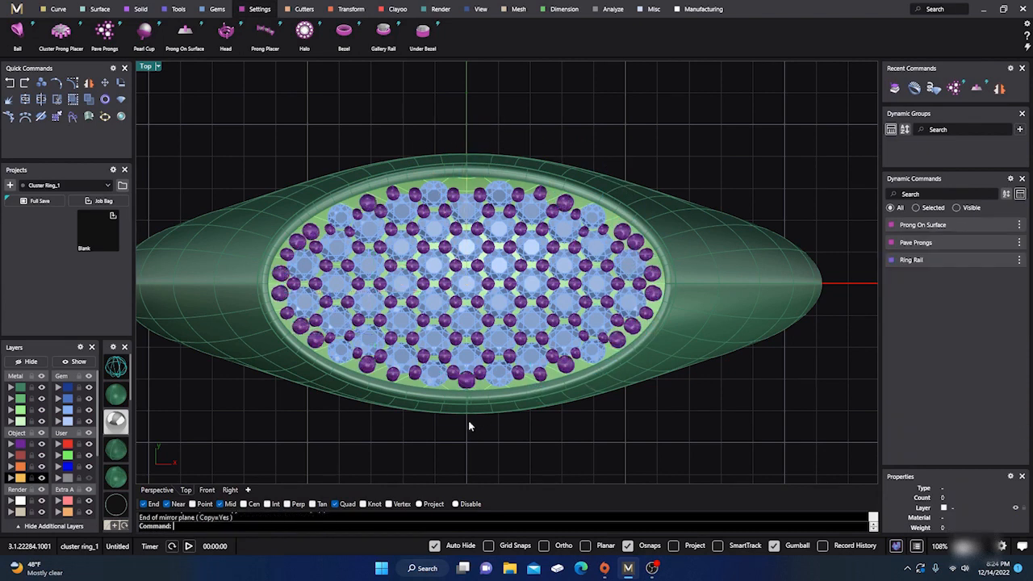
Step: Ungroup the mirrored prongs and delete the duplicate one at the middle of the lower rim
click(473, 387)
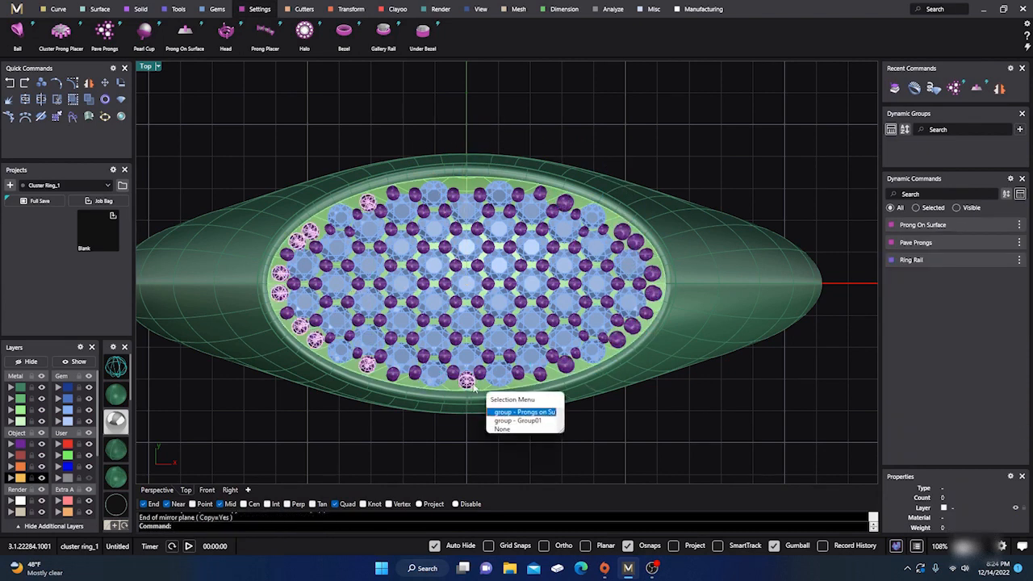
click(501, 421)
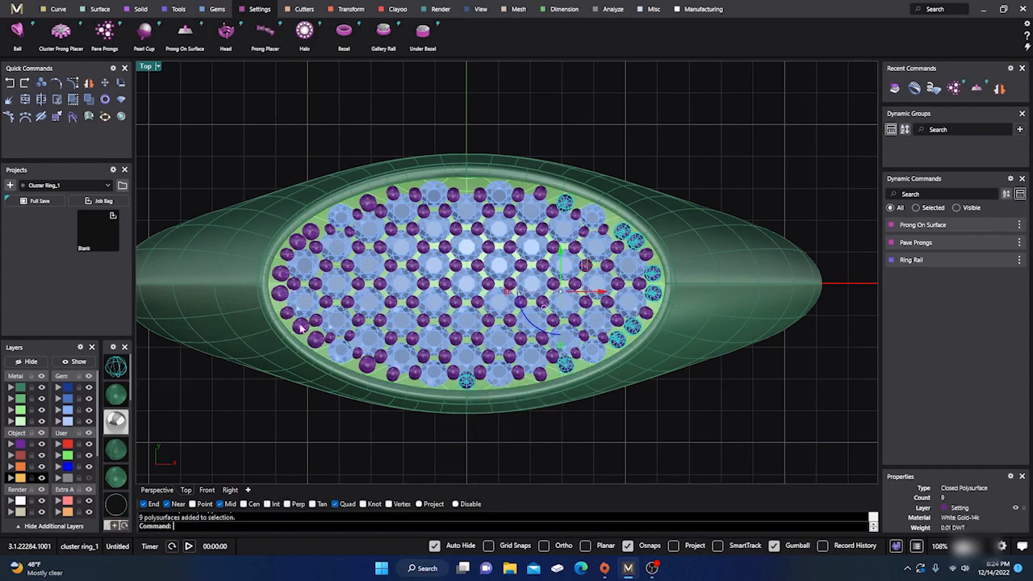
click(88, 100)
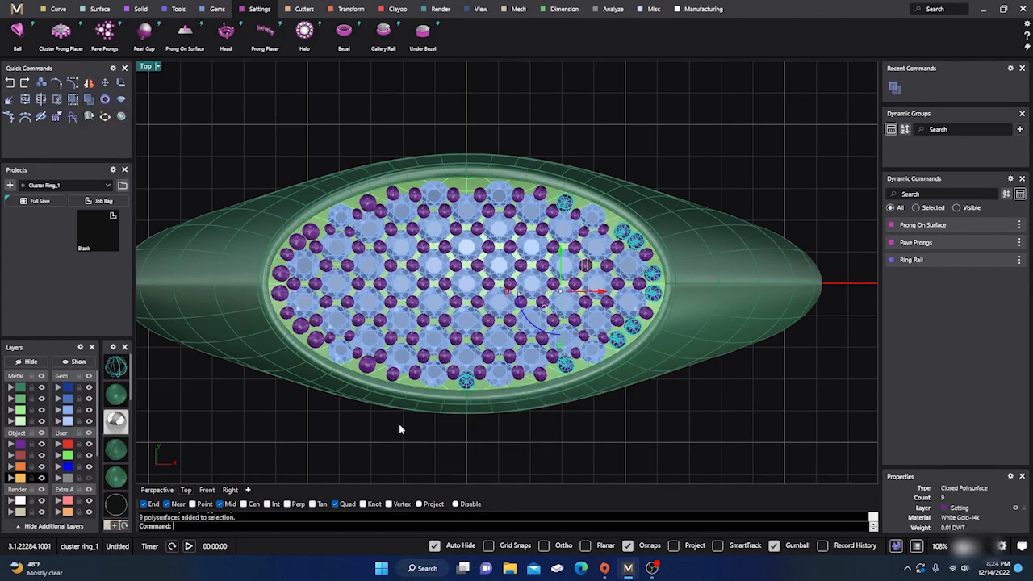
click(465, 379)
click(499, 409)
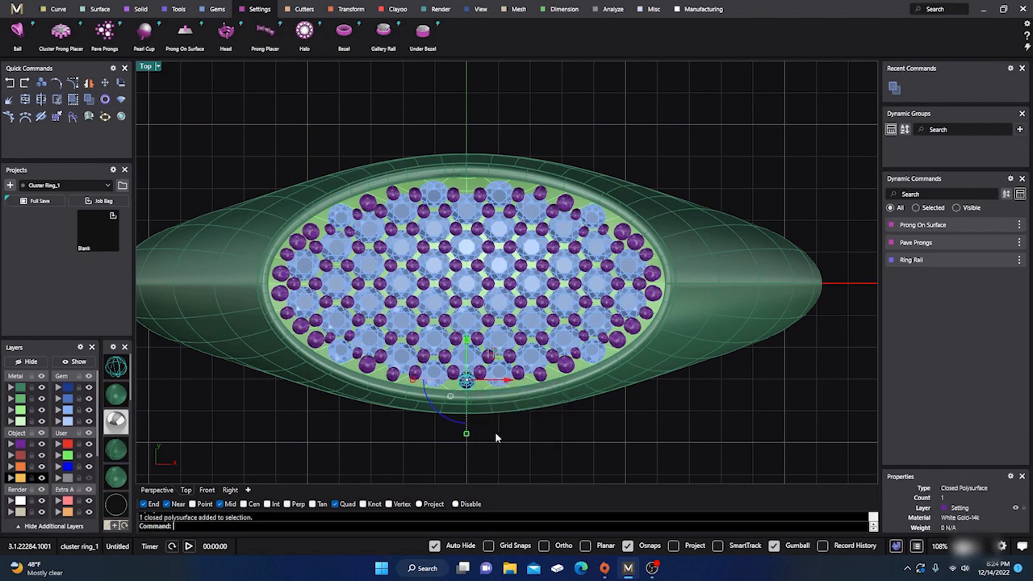
key(Delete)
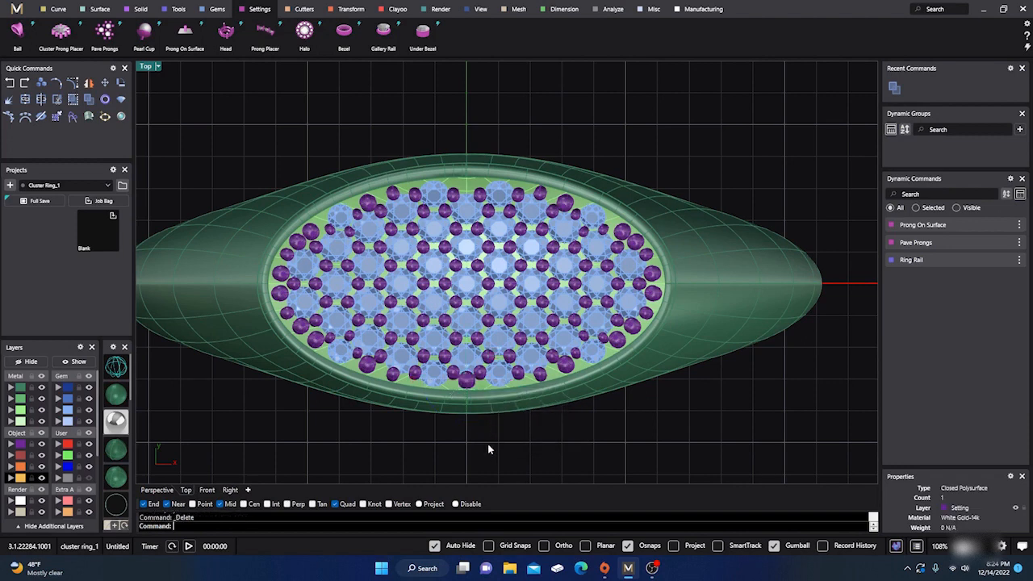
Step: Mirror a copy of the single lower-middle prong to the upper rim, across the horizontal axis through 0,0,0
click(460, 384)
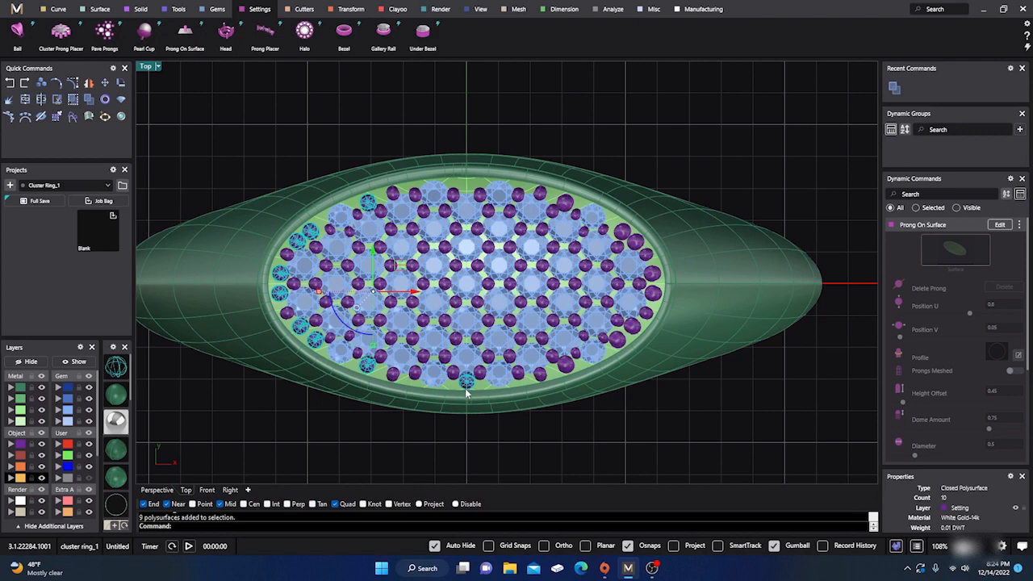
ctrl+click(469, 381)
click(466, 382)
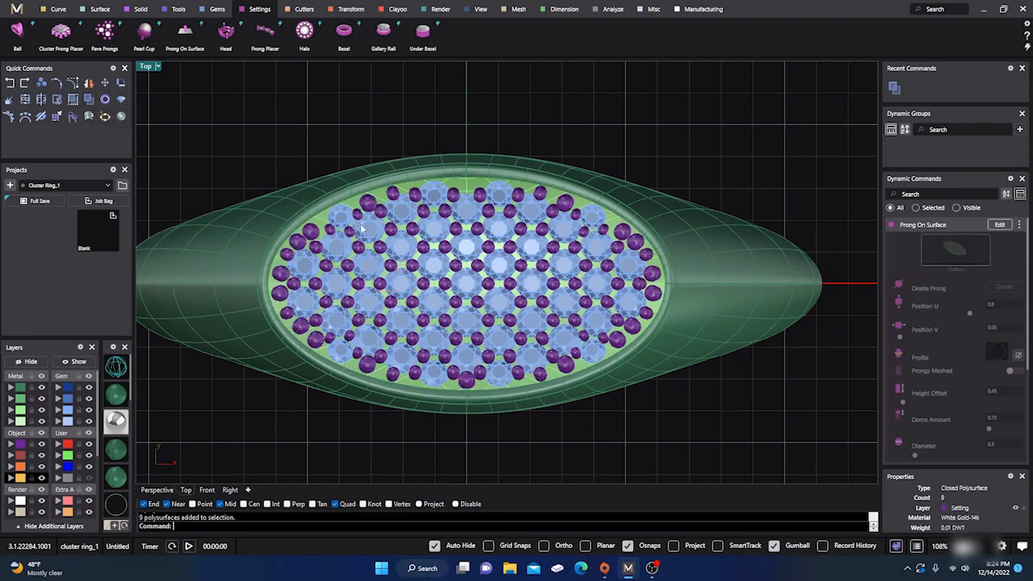
click(89, 84)
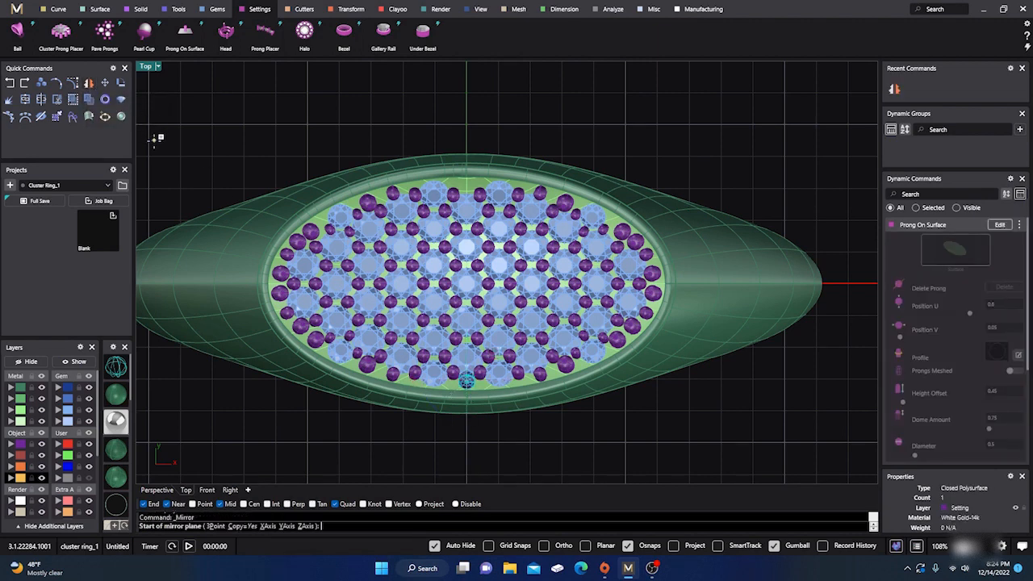
text(0,0,0)
key(Return)
scroll(294, 151, down, 4)
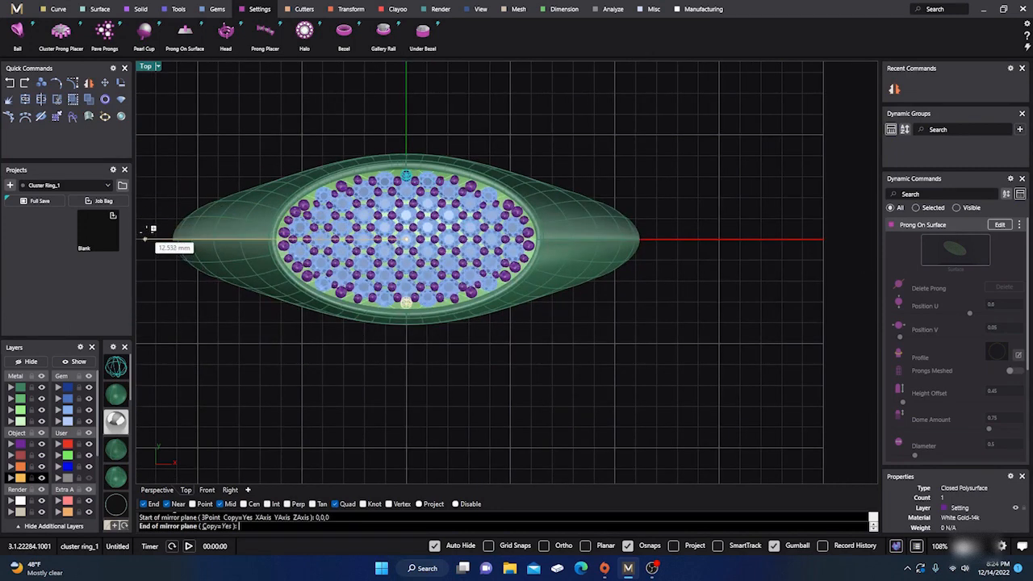
click(148, 238)
click(275, 137)
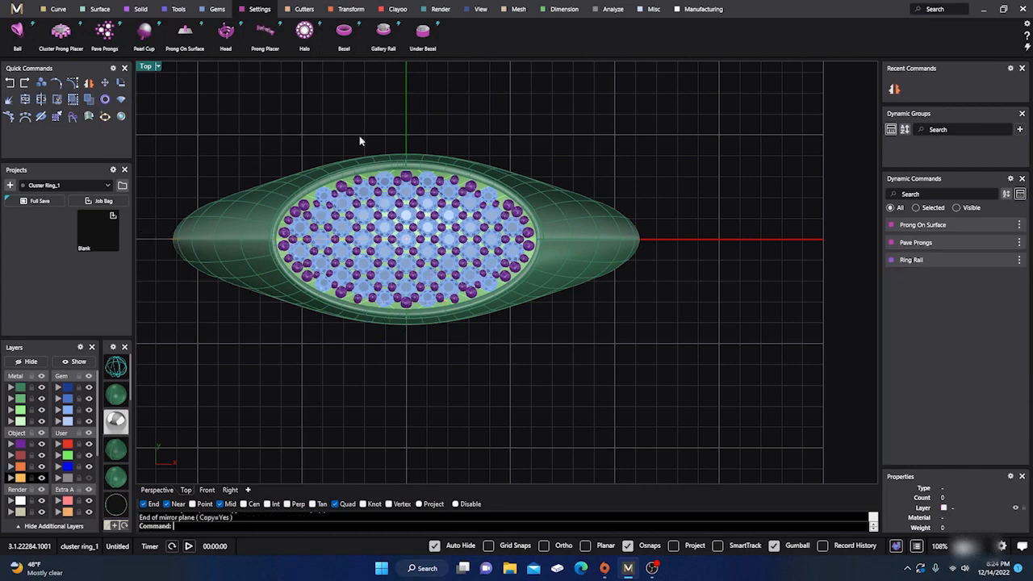
Step: Examine the finished prong layout from above and in perspective, using the rendered display mode
scroll(417, 180, up, 3)
scroll(481, 231, down, 4)
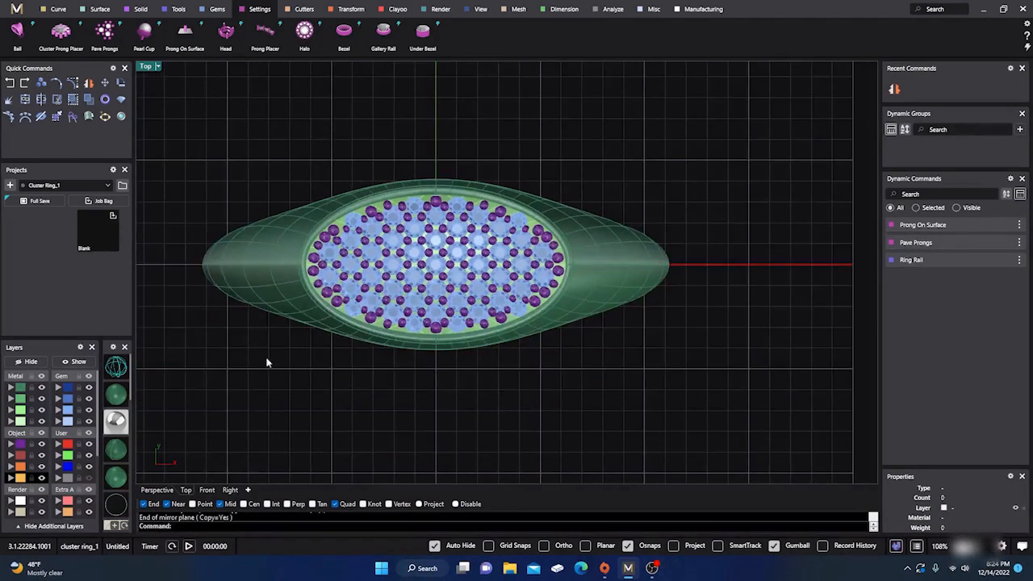
click(157, 490)
right_drag(397, 407, 458, 361)
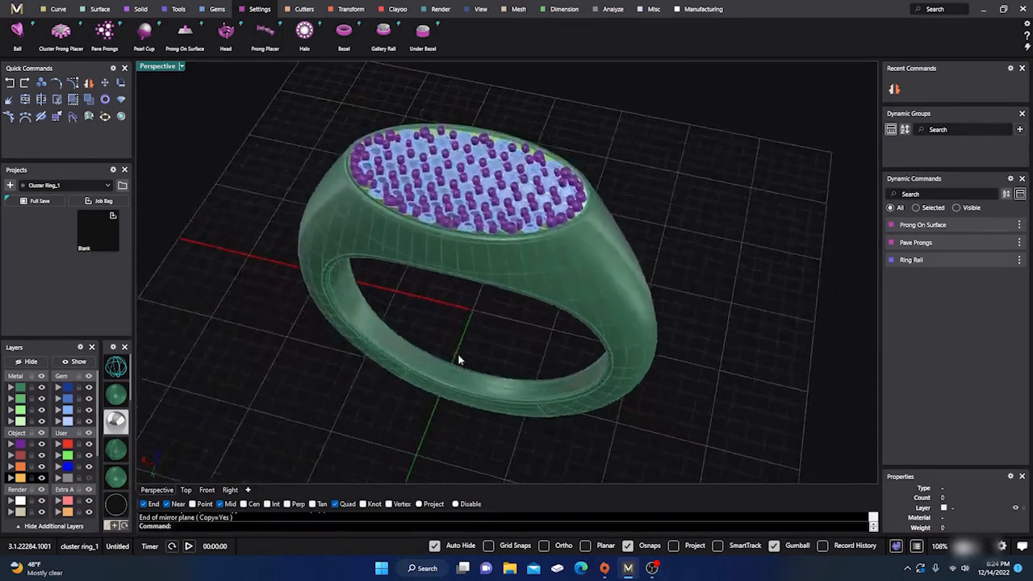
click(116, 420)
right_drag(385, 365, 338, 391)
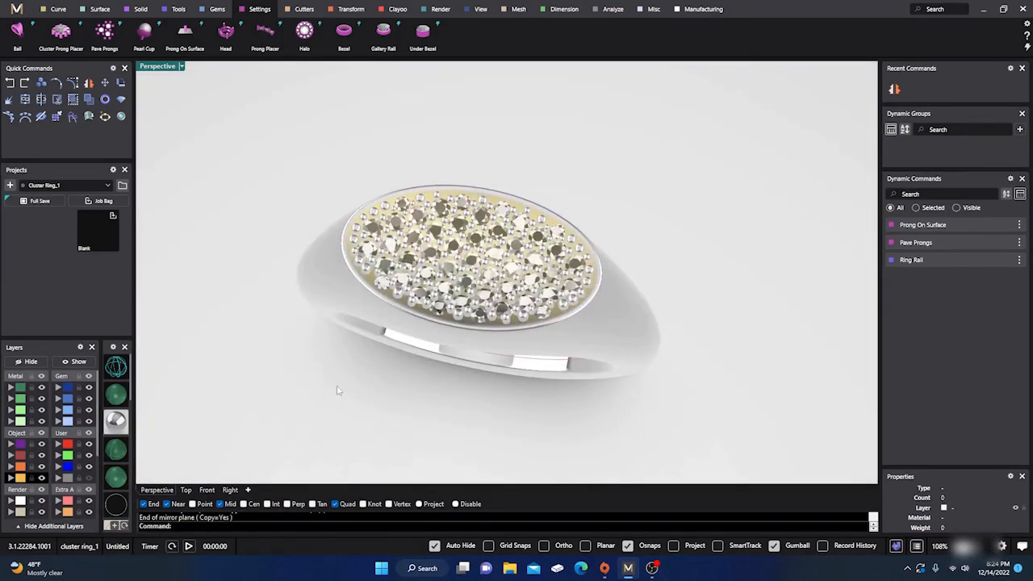
Step: Move the gold dished surface under the pave gems to the Metal 01 layer
click(20, 398)
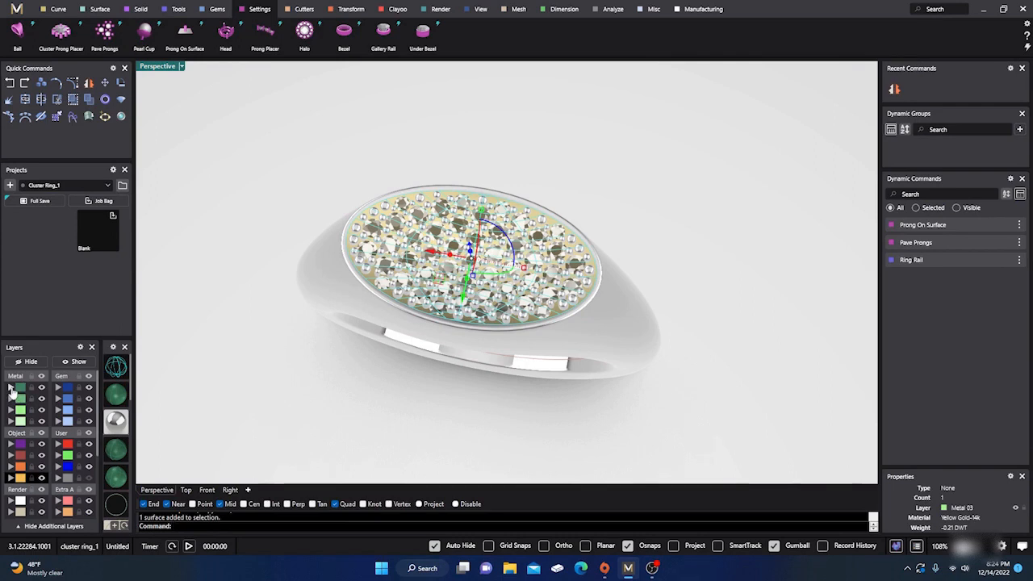
click(20, 388)
click(299, 376)
Step: Examine the ring and its pave top in the perspective view, from the overall shape to a close-up of the prongs
right_drag(299, 376, 544, 395)
scroll(528, 372, down, 2)
scroll(493, 366, down, 2)
scroll(485, 355, up, 6)
scroll(544, 395, down, 3)
scroll(518, 382, up, 8)
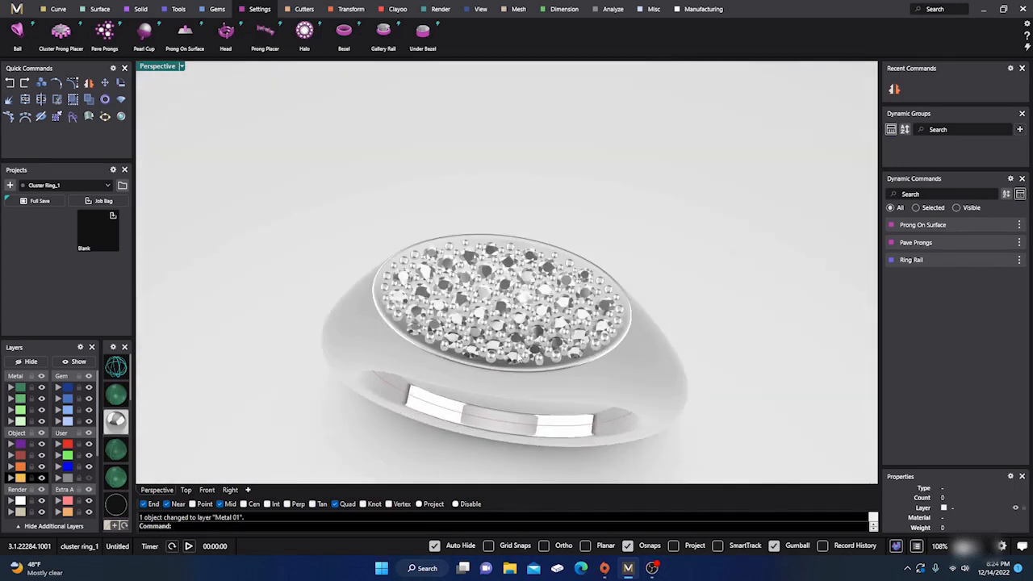
scroll(517, 376, down, 3)
mouse_move(516, 376)
right_down()
mouse_move(503, 357)
mouse_move(496, 380)
right_up()
Step: Apply the Matrix Classic general style in Render Studio and limit the document materials to those in use
click(122, 117)
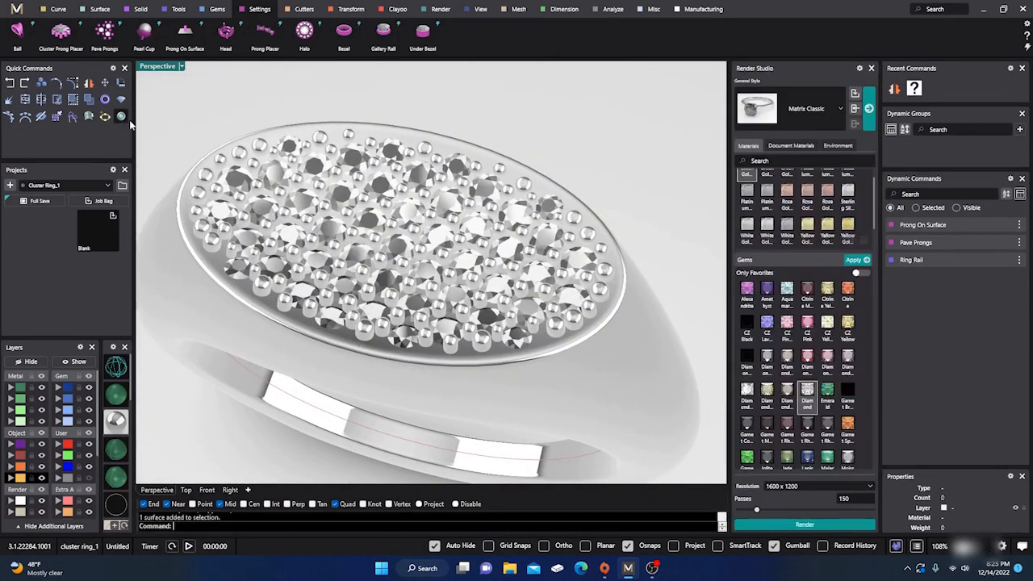
click(799, 146)
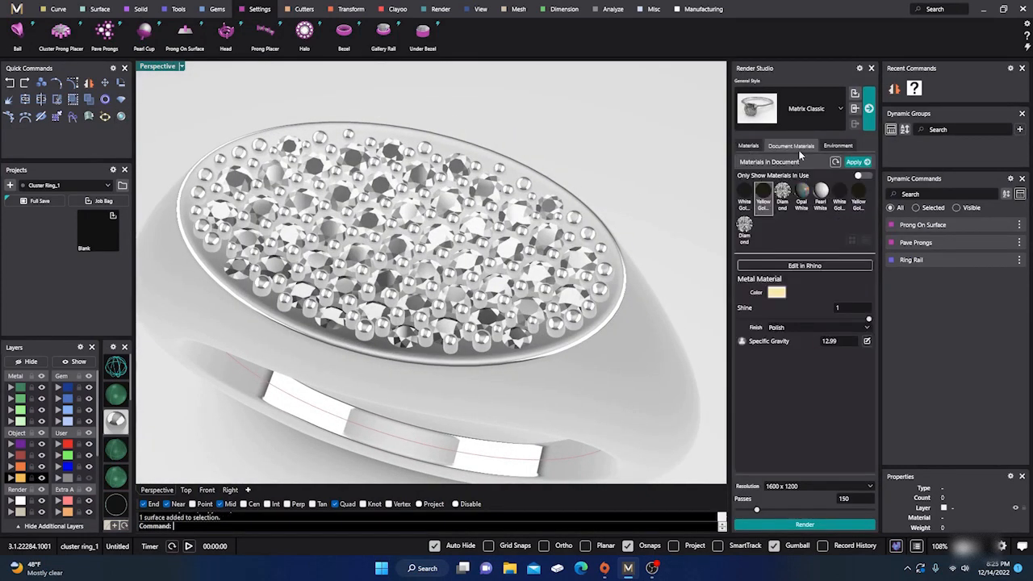
click(861, 176)
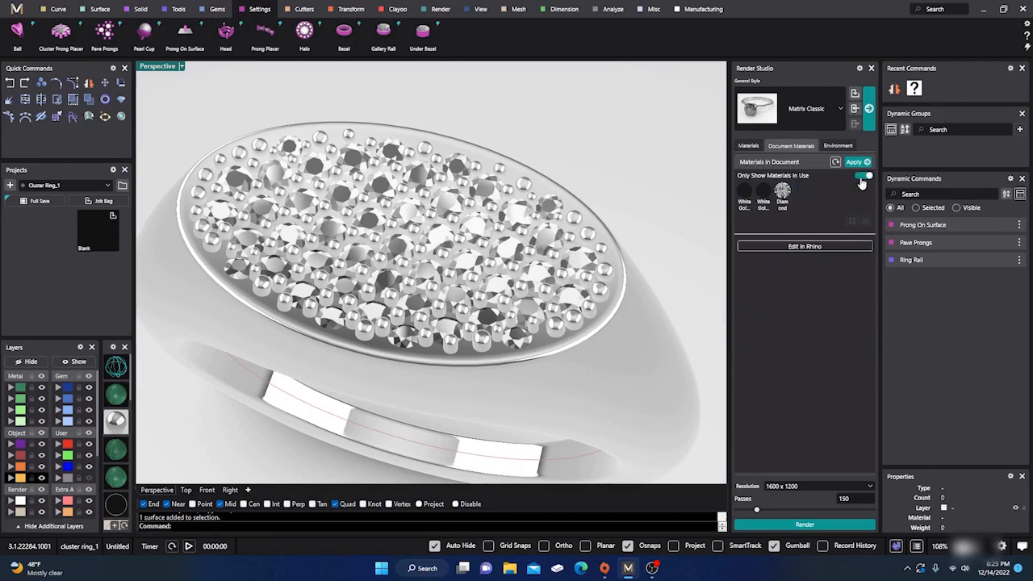
right_click(782, 198)
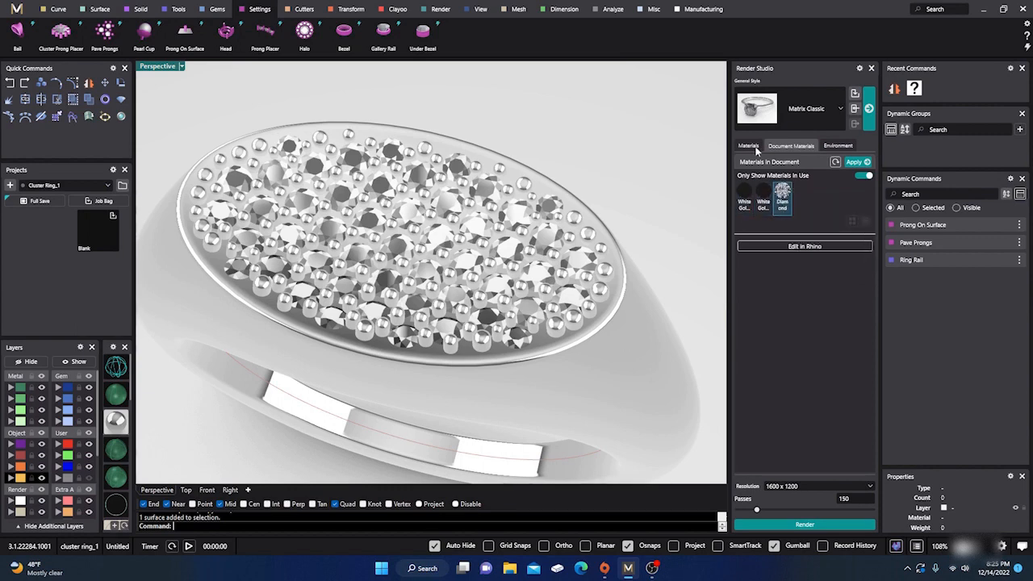
click(869, 109)
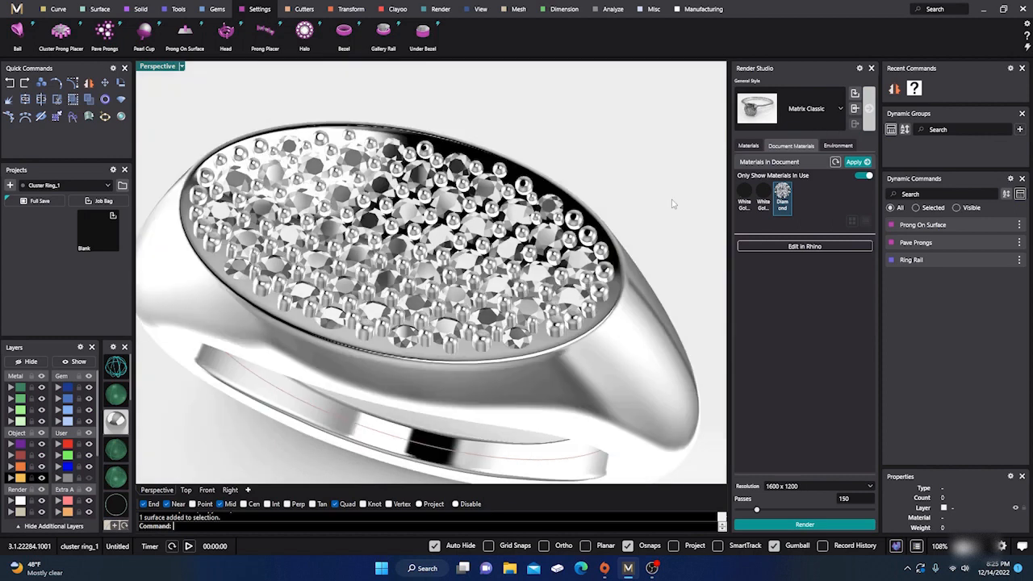
right_click(783, 193)
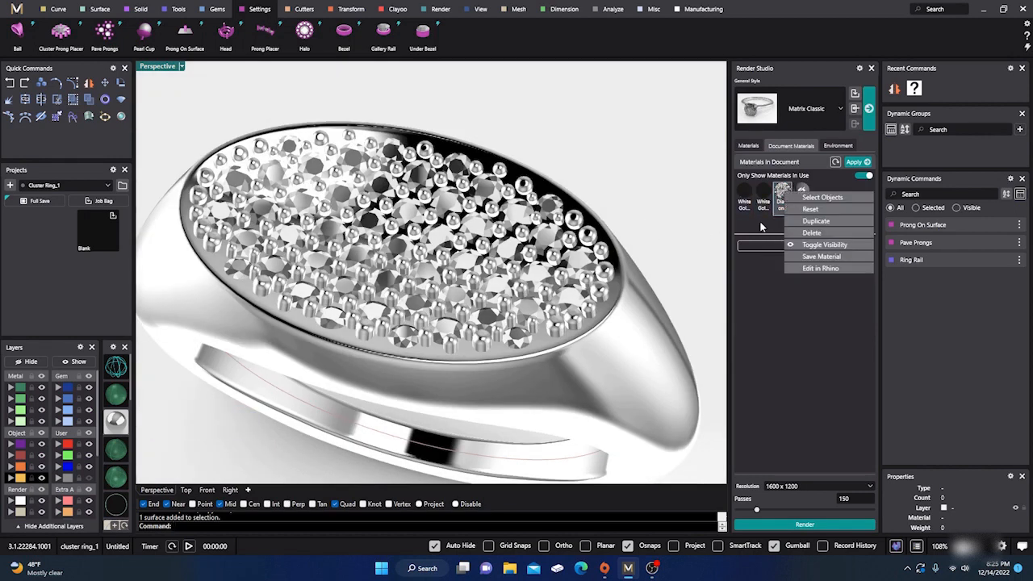
click(762, 229)
scroll(655, 191, down, 4)
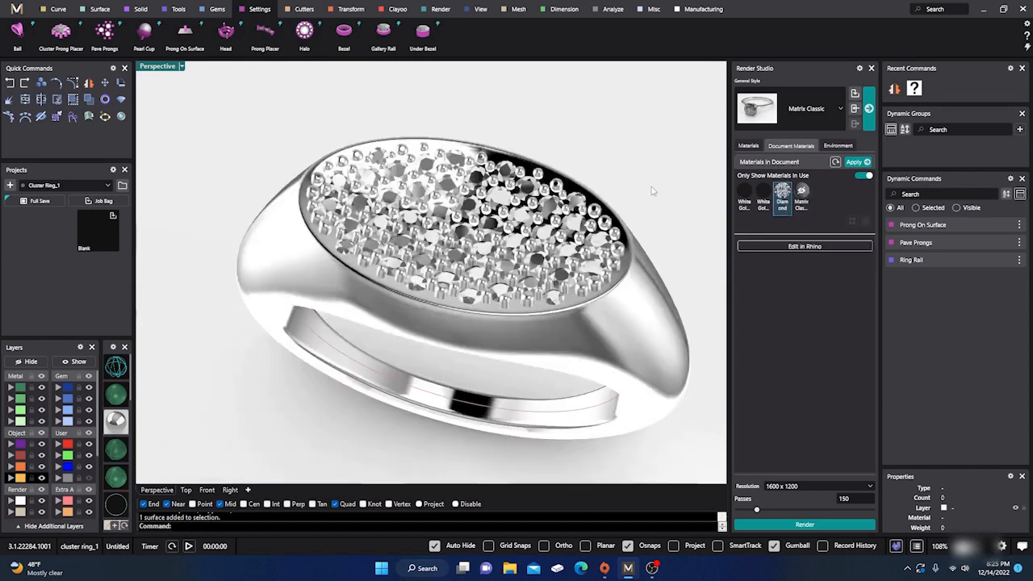
scroll(484, 267, up, 3)
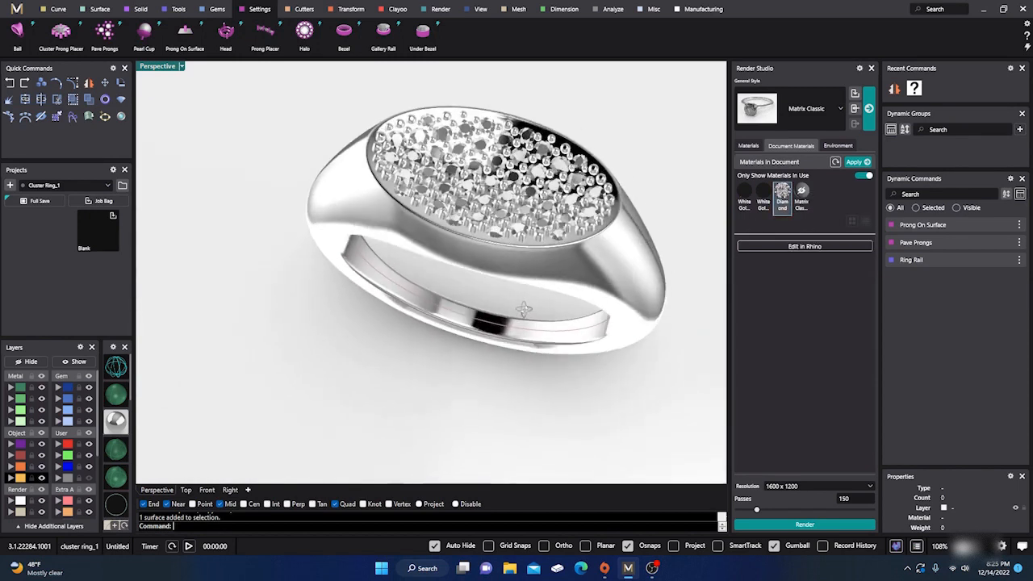
Step: Choose the first diamond material from the Render Gems library and apply it
click(68, 389)
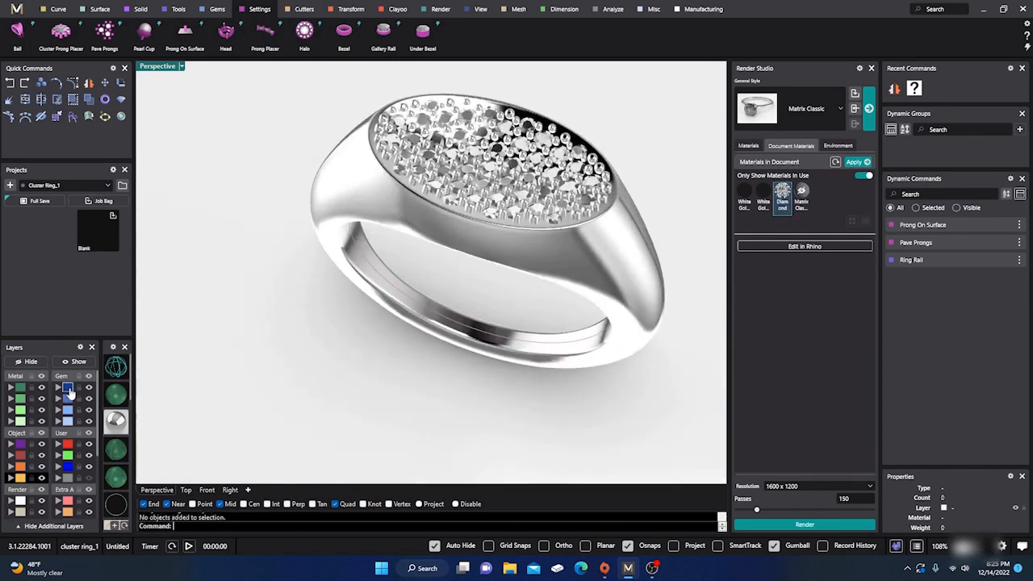
click(753, 148)
scroll(766, 322, down, 10)
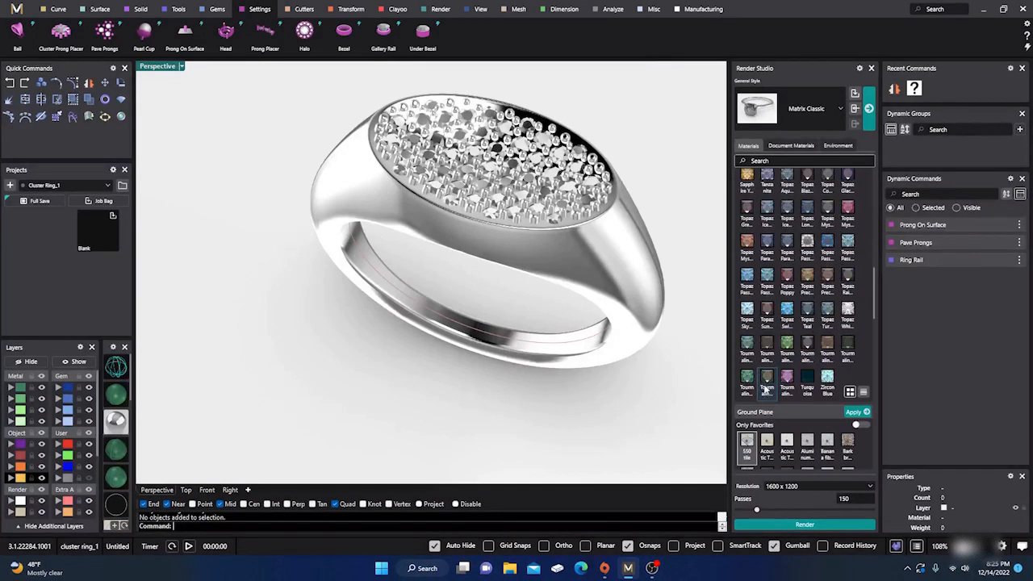
scroll(765, 390, down, 10)
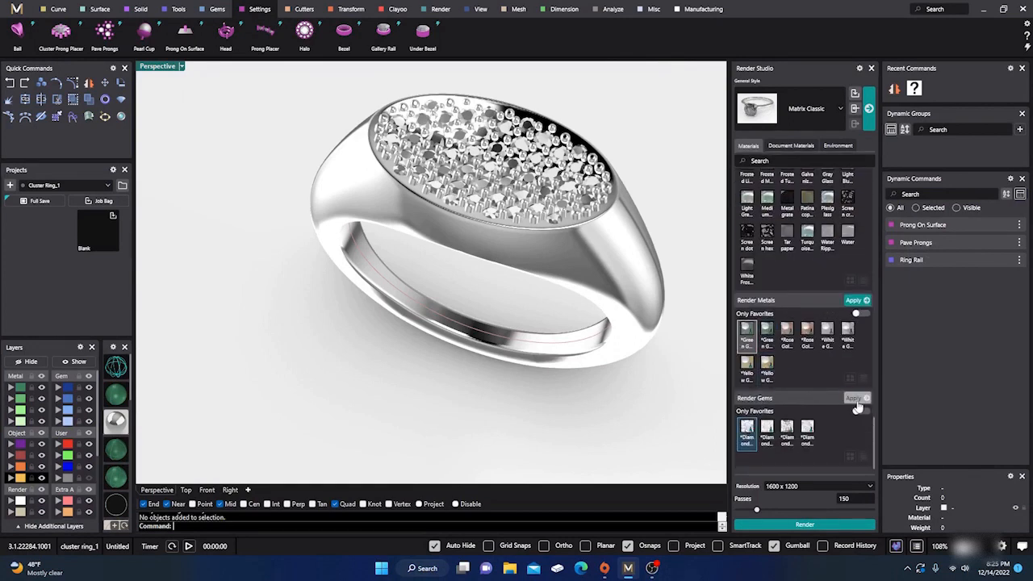
Step: Render the ring in perspective at 1600 x 1200 with 150 passes and the NVIDIA denoiser enabled, viewing it full screen
click(798, 524)
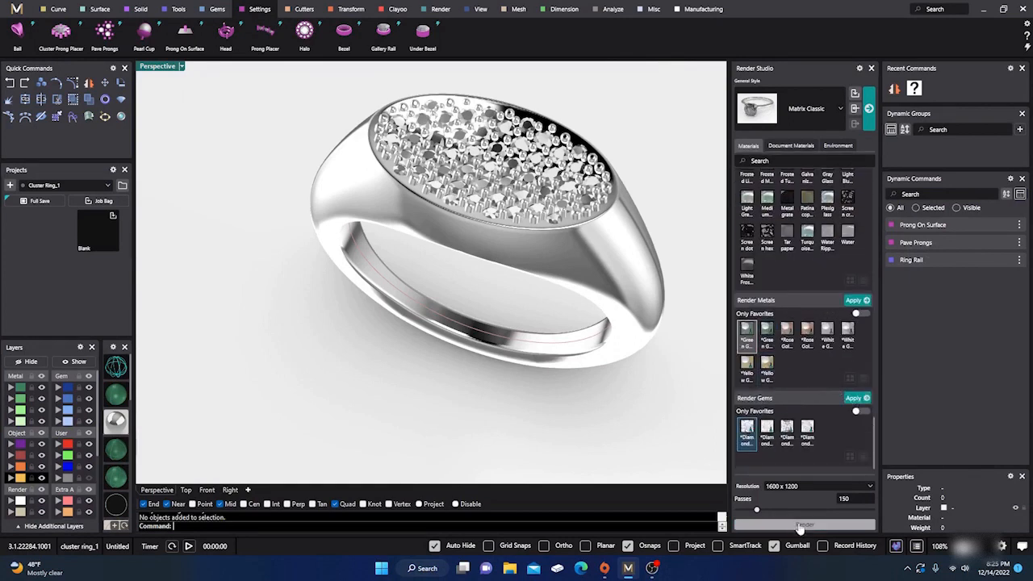
mouse_move(441, 349)
right_down()
mouse_move(478, 357)
mouse_move(460, 354)
right_up()
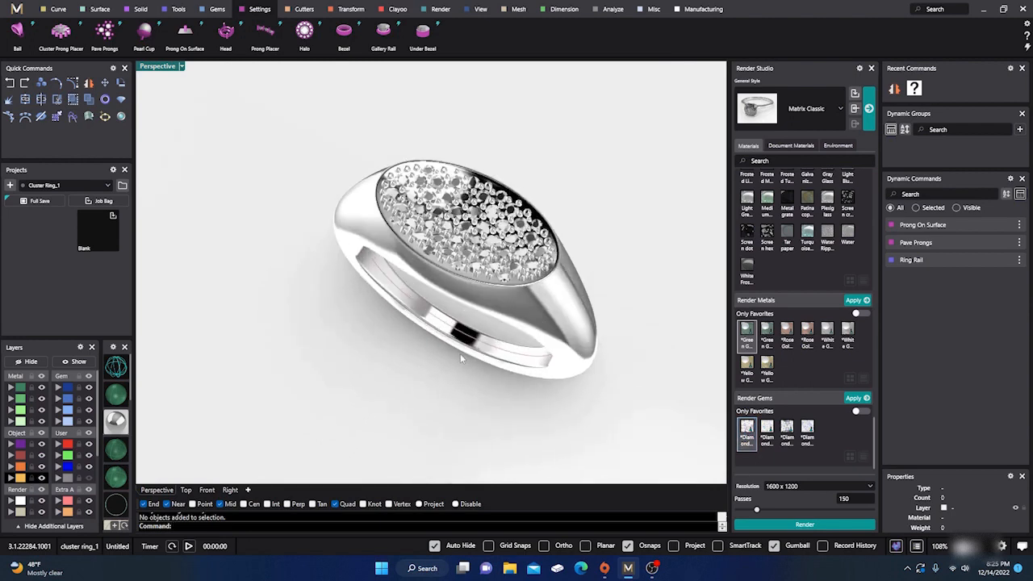
click(782, 525)
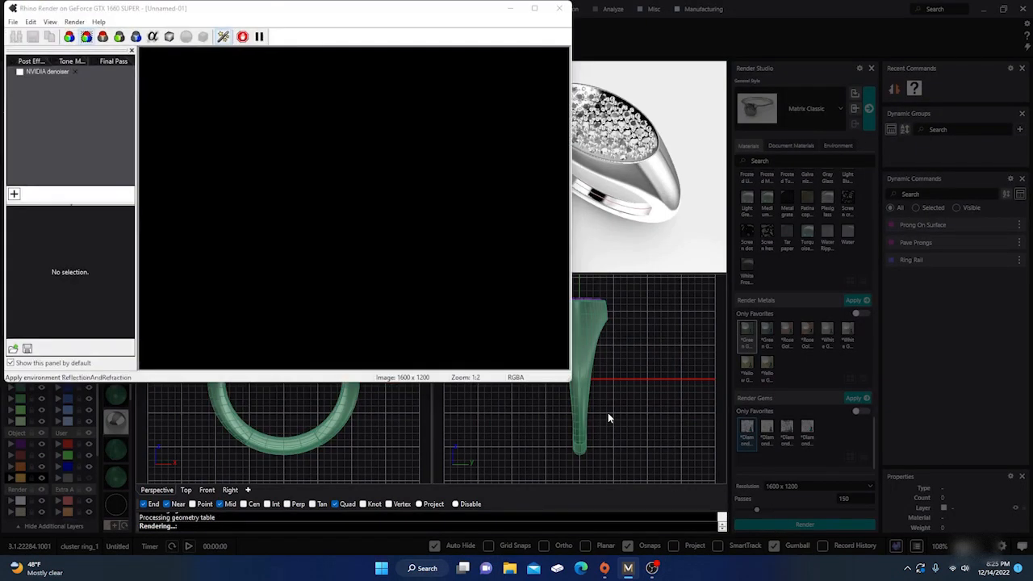
click(19, 71)
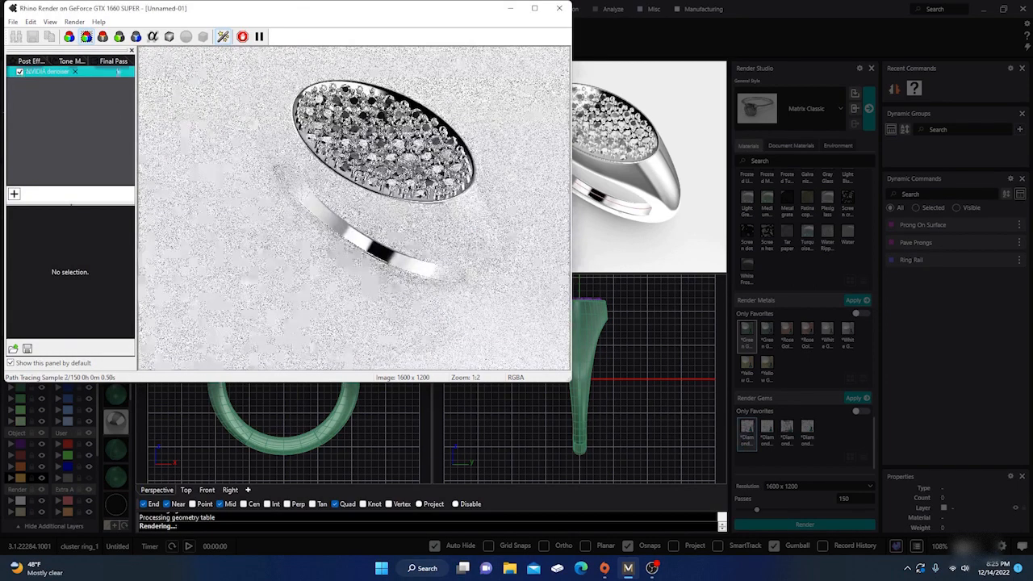
click(535, 8)
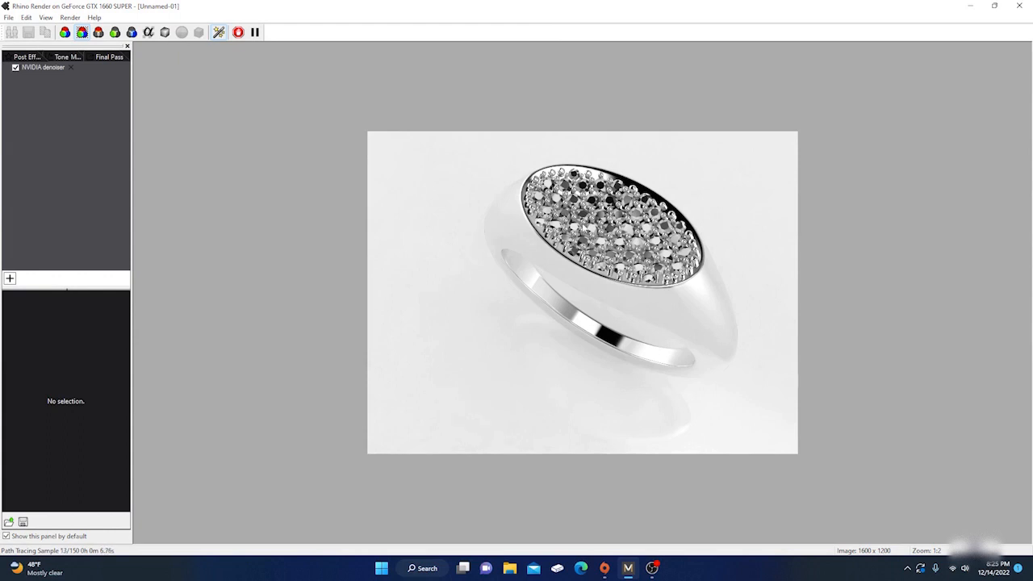
Step: Stop the rendering and close its window without saving the post effects to the document
click(1019, 6)
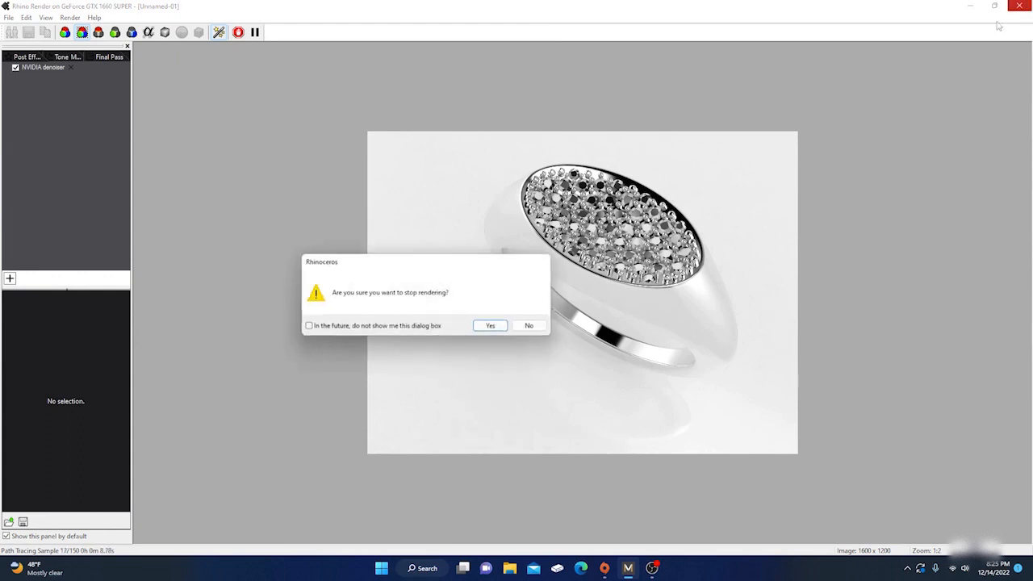
click(491, 326)
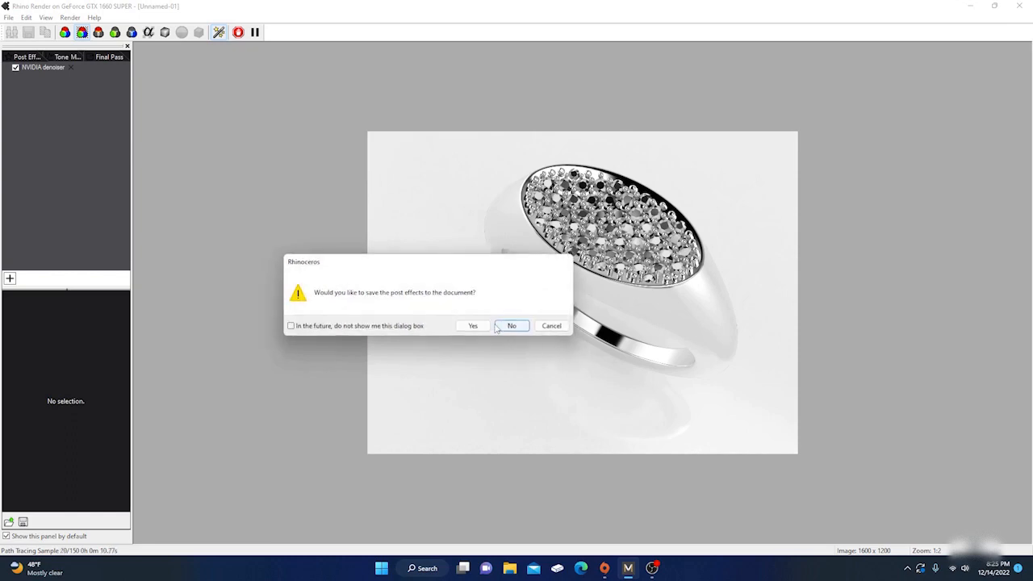
click(512, 326)
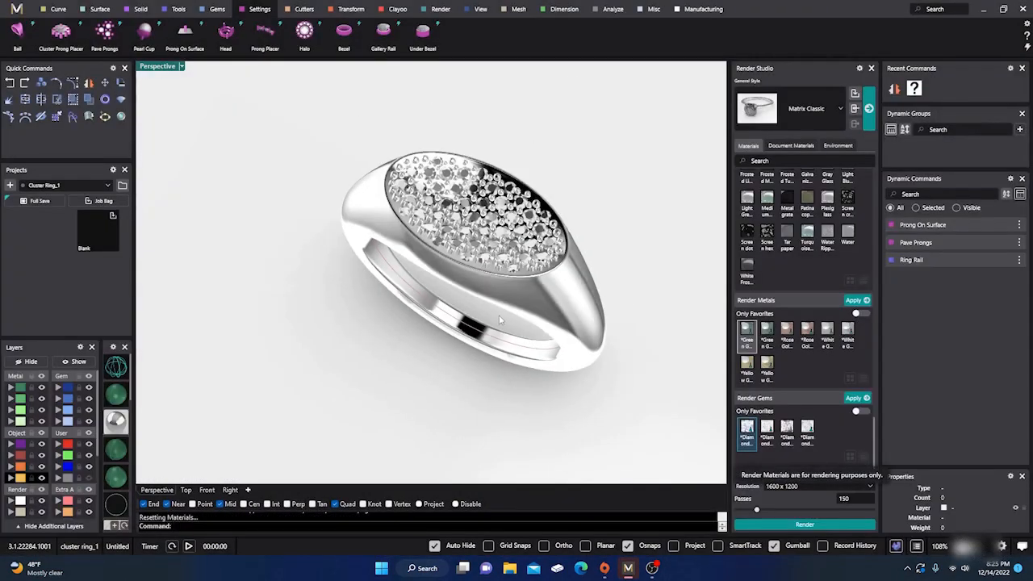
Step: Return the perspective view to the green shaded display mode, delete the entire ring model, and close Render Studio
right_drag(500, 320, 533, 217)
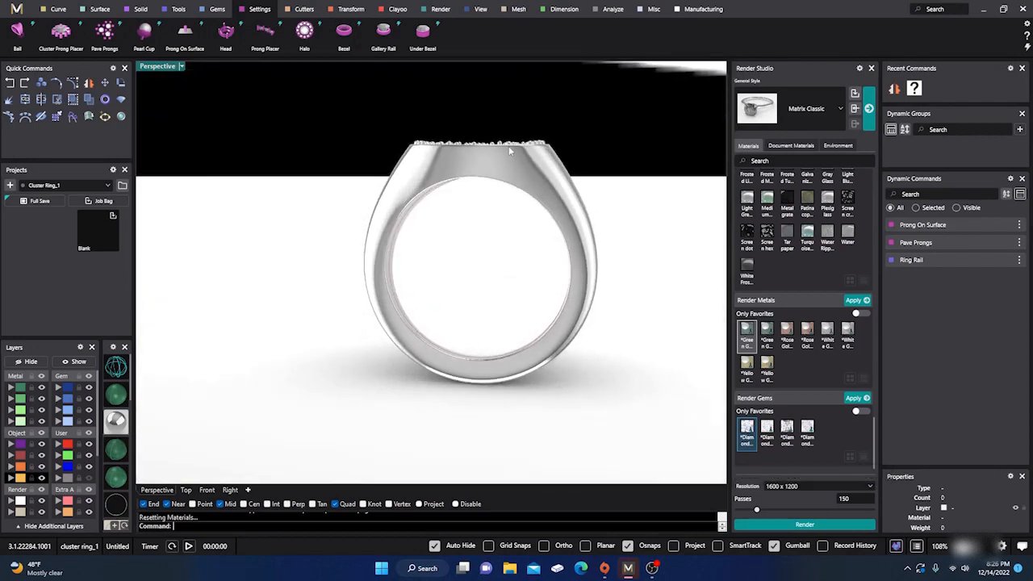
right_drag(485, 166, 482, 283)
scroll(476, 294, down, 3)
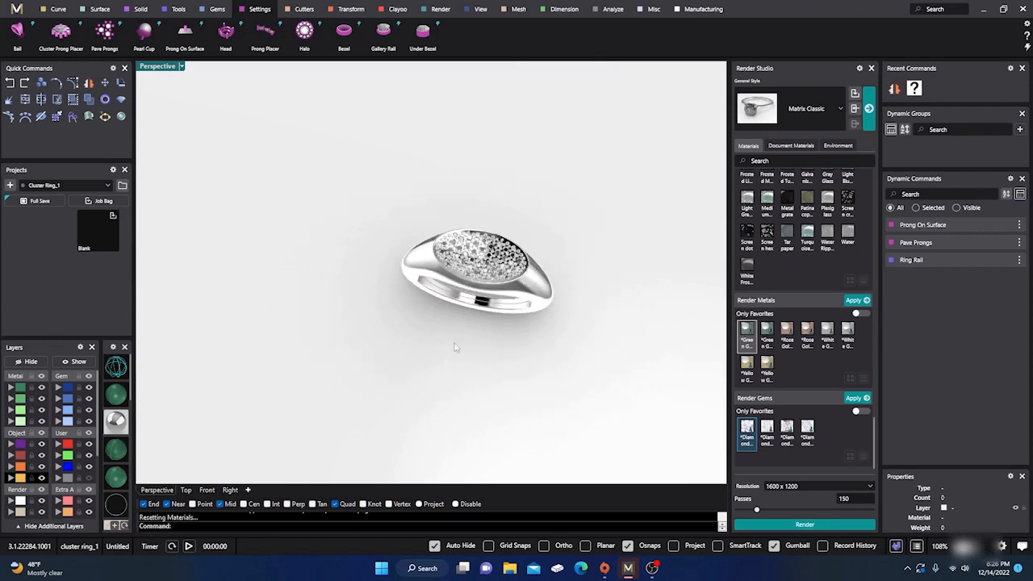
click(117, 396)
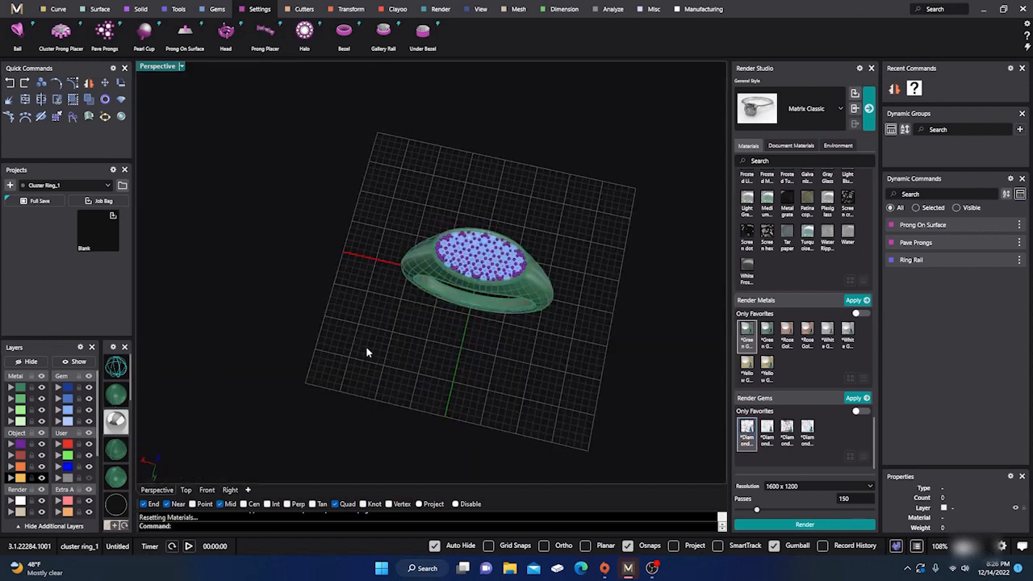
drag(311, 391, 622, 185)
key(Delete)
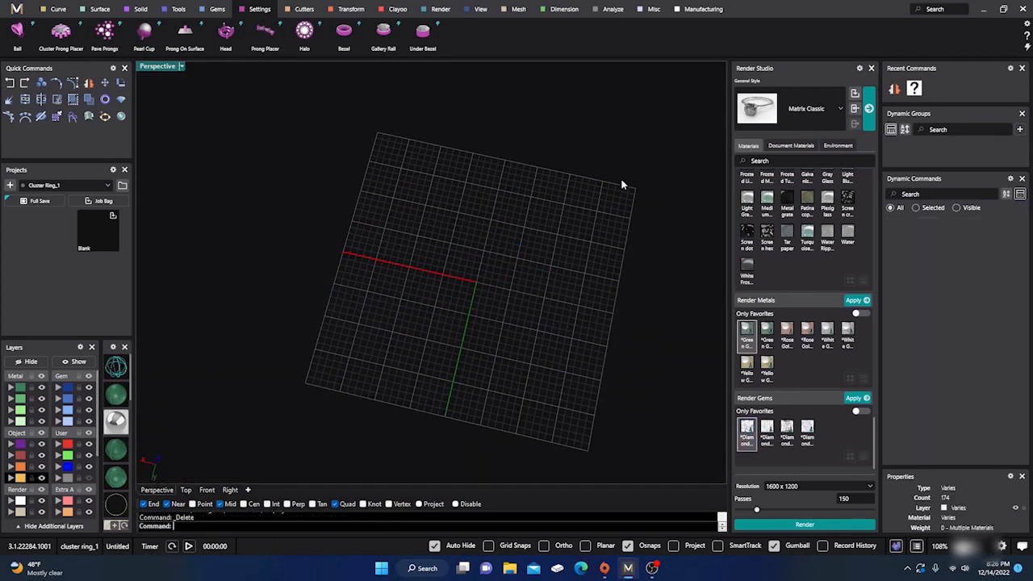
click(871, 68)
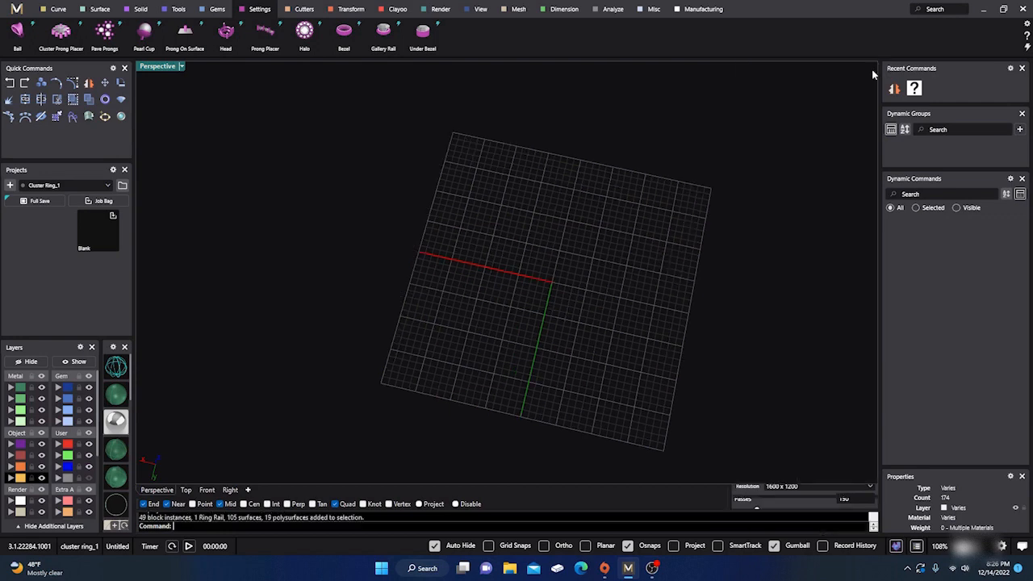
Step: Create a new ring rail with US finger size 11
click(178, 10)
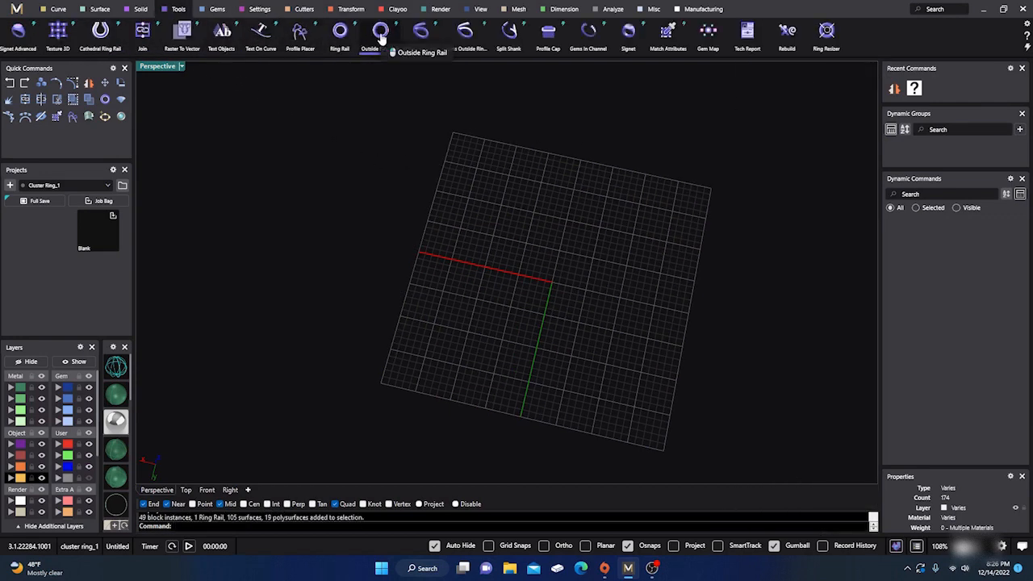
click(341, 31)
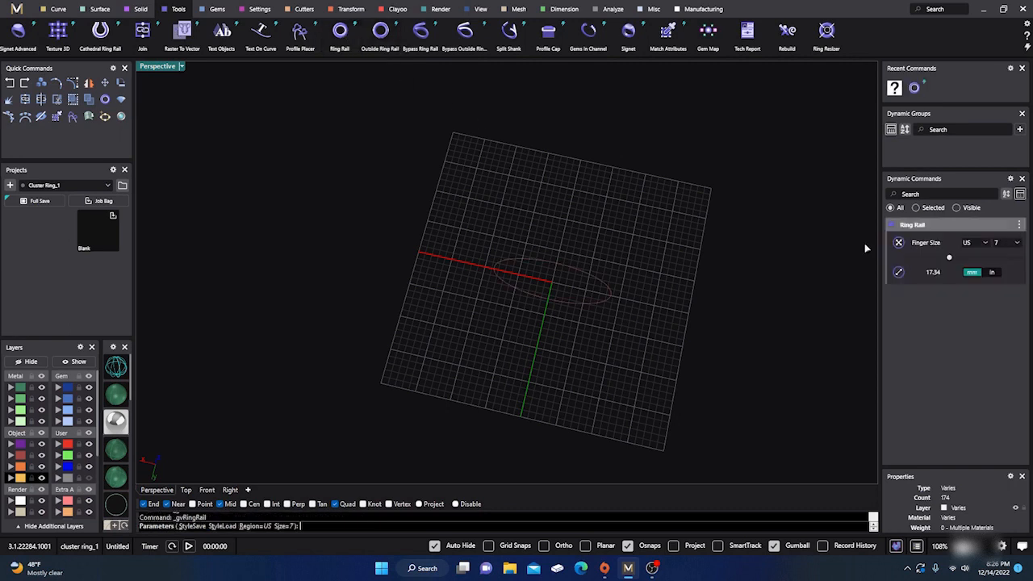
click(1018, 243)
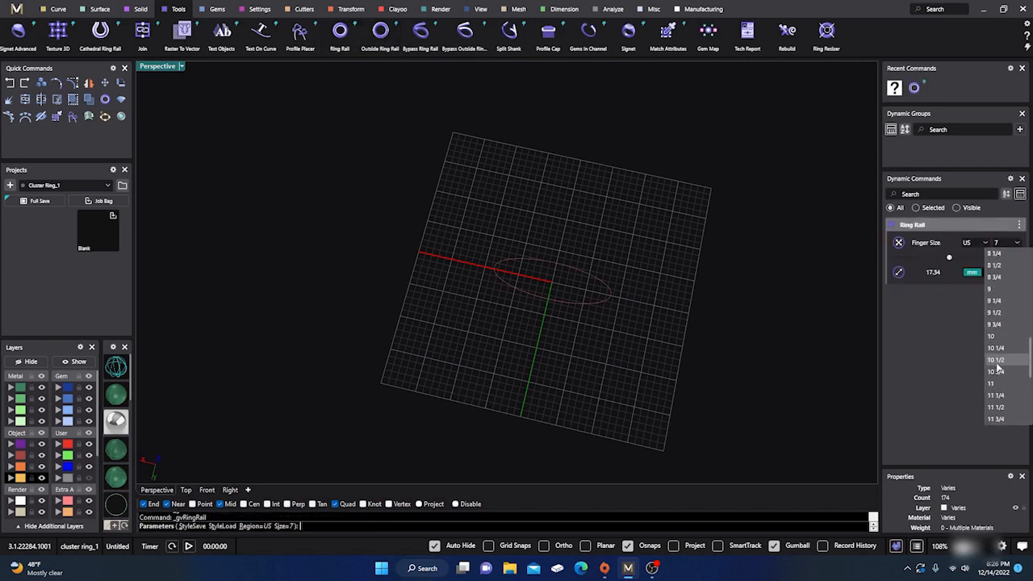
click(995, 383)
key(Return)
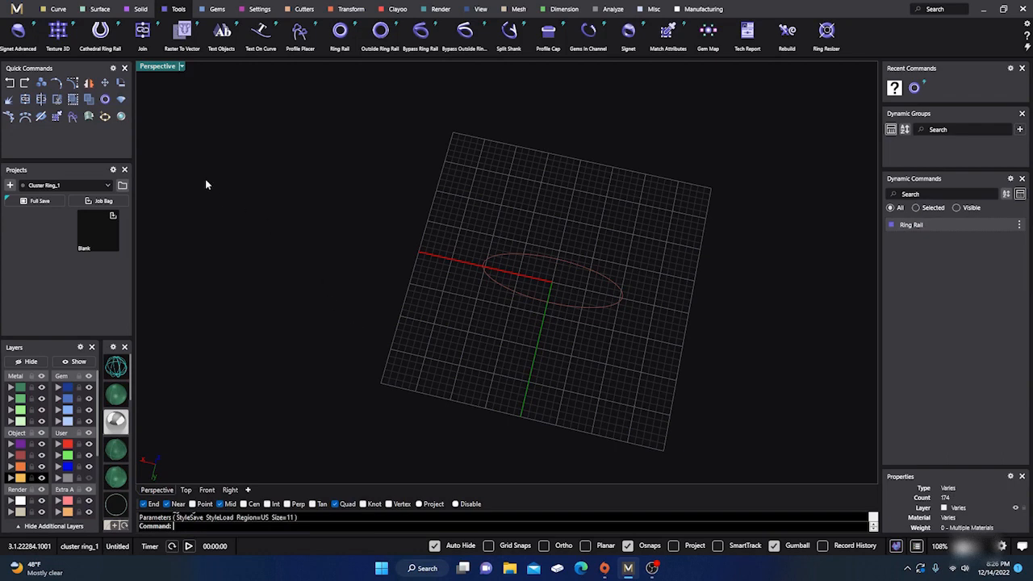
Step: Build a Signet Advanced ring on the new rail and raise its top distance to finger to 5
click(18, 31)
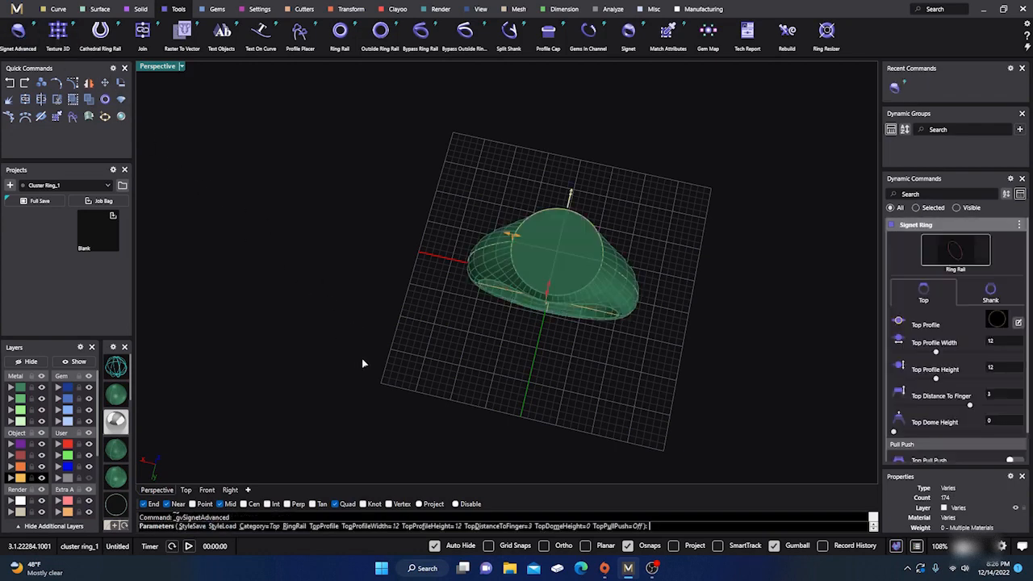
right_drag(362, 364, 479, 307)
scroll(575, 226, up, 3)
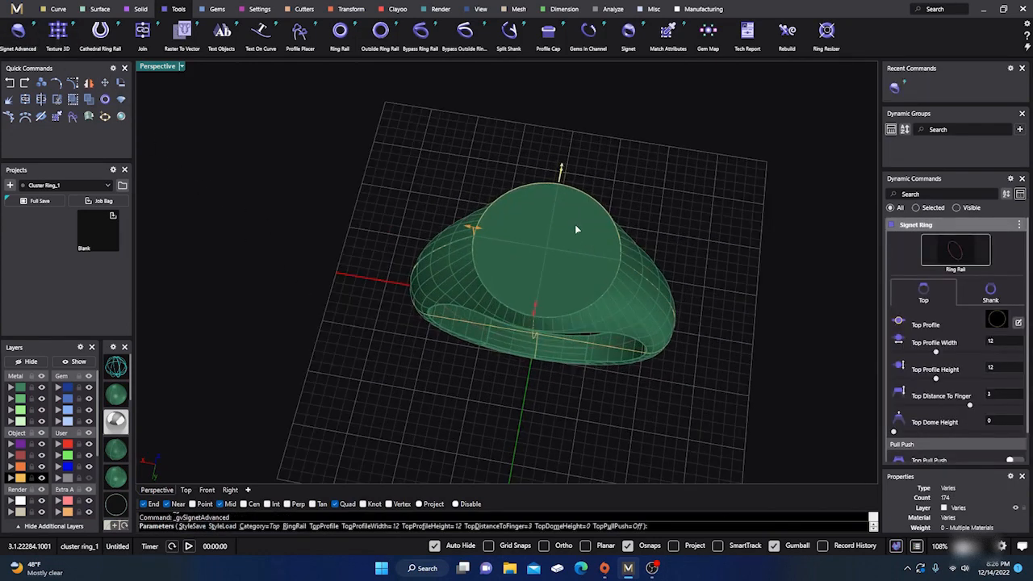
drag(565, 166, 571, 146)
Step: Enlarge the signet's top profile to a height of about 17.9 and a width of about 16.2
click(187, 490)
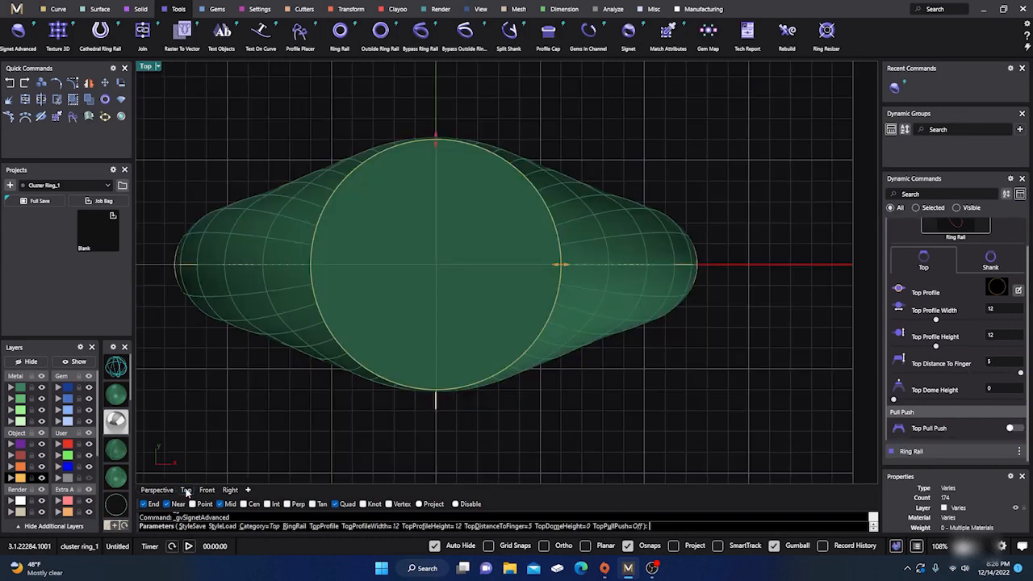
right_drag(702, 380, 740, 421)
drag(475, 184, 474, 121)
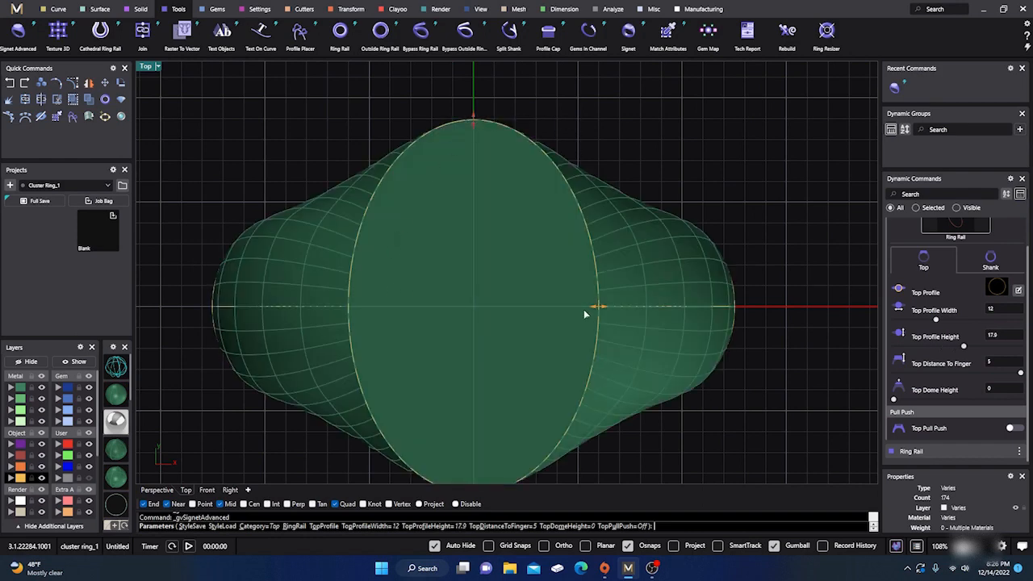
drag(601, 308, 642, 308)
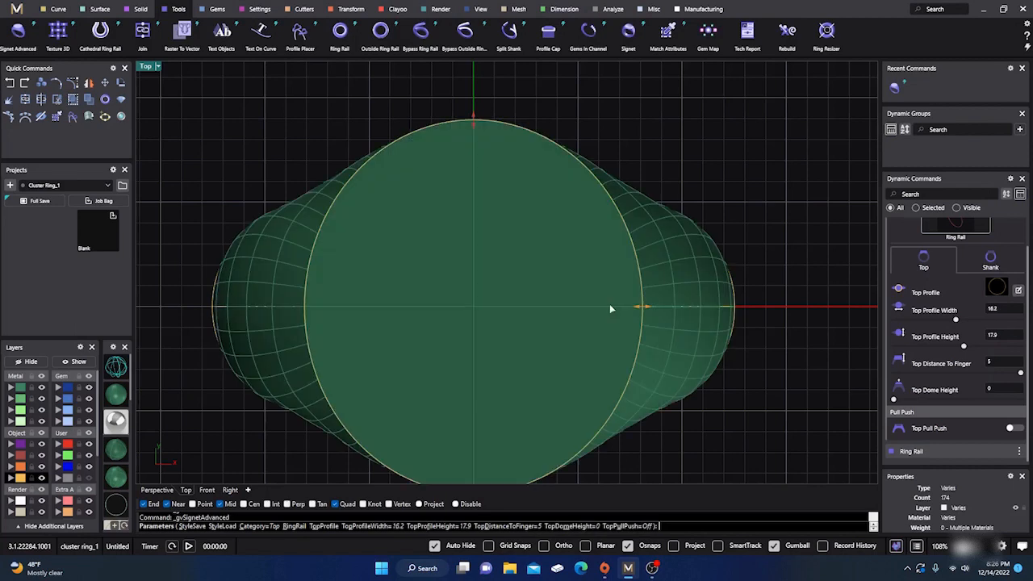
Step: Stretch the signet's top profile to a height of about 20.6 and look through the library of top profile shapes
drag(475, 121, 477, 97)
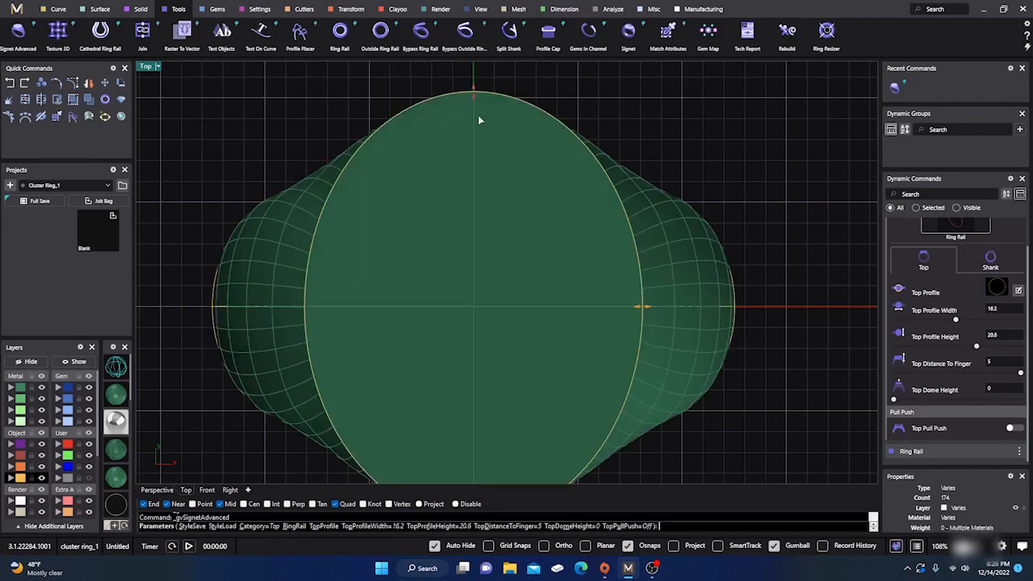
scroll(432, 218, down, 4)
right_drag(491, 393, 460, 378)
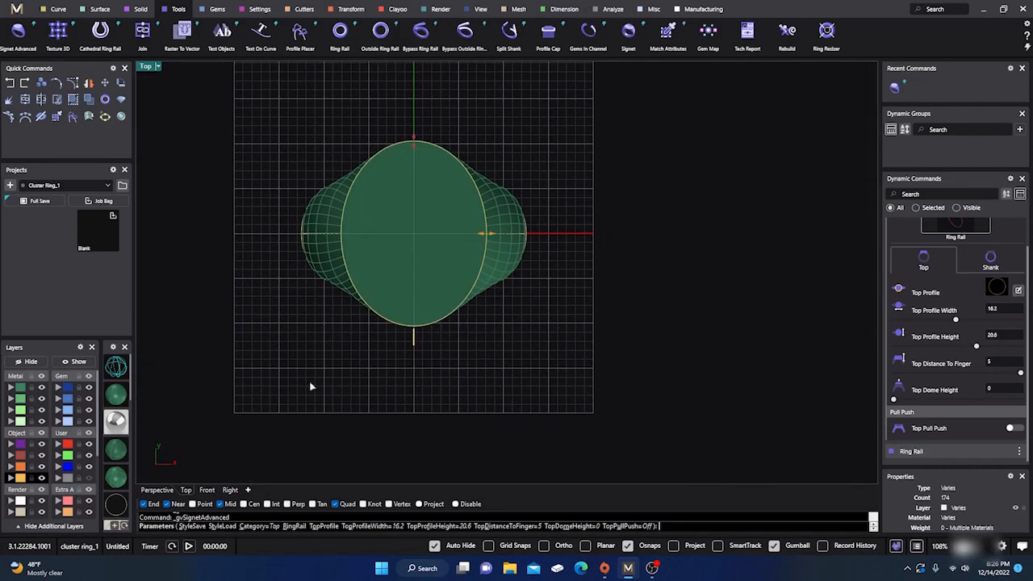
click(154, 490)
right_drag(544, 446, 481, 309)
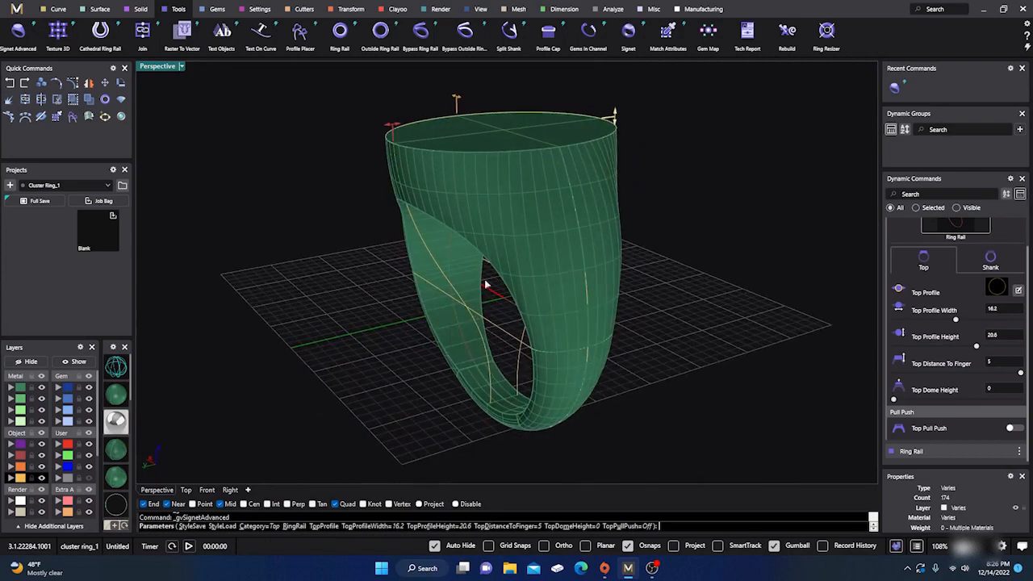
click(996, 288)
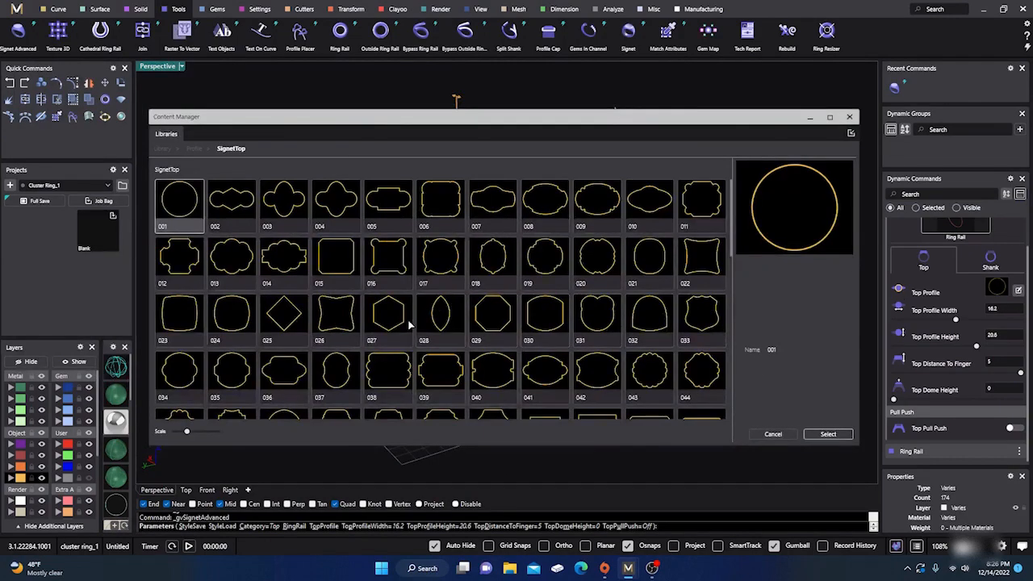
click(849, 117)
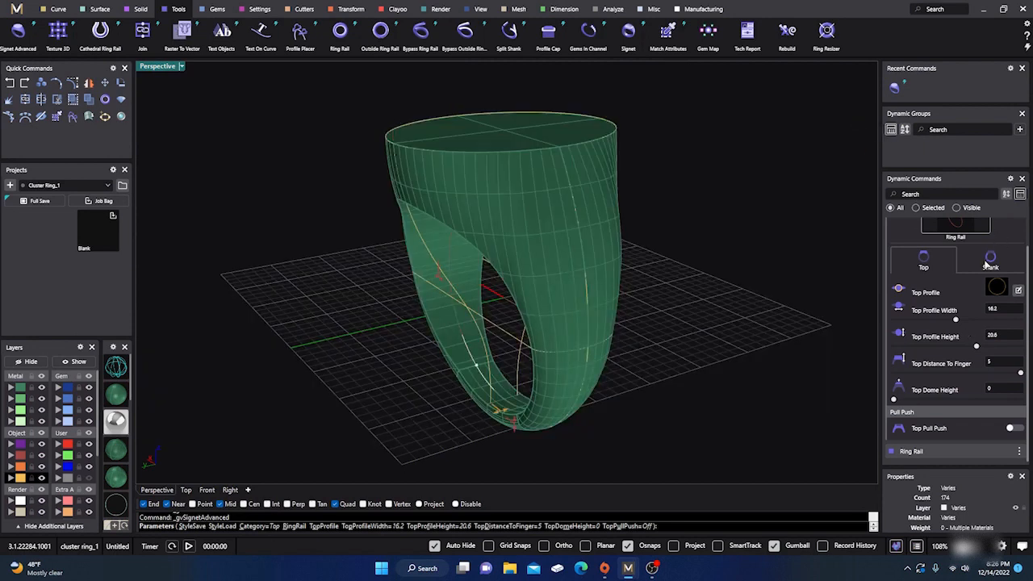
Step: Select side profile 001 for the signet's shank
click(988, 256)
click(996, 288)
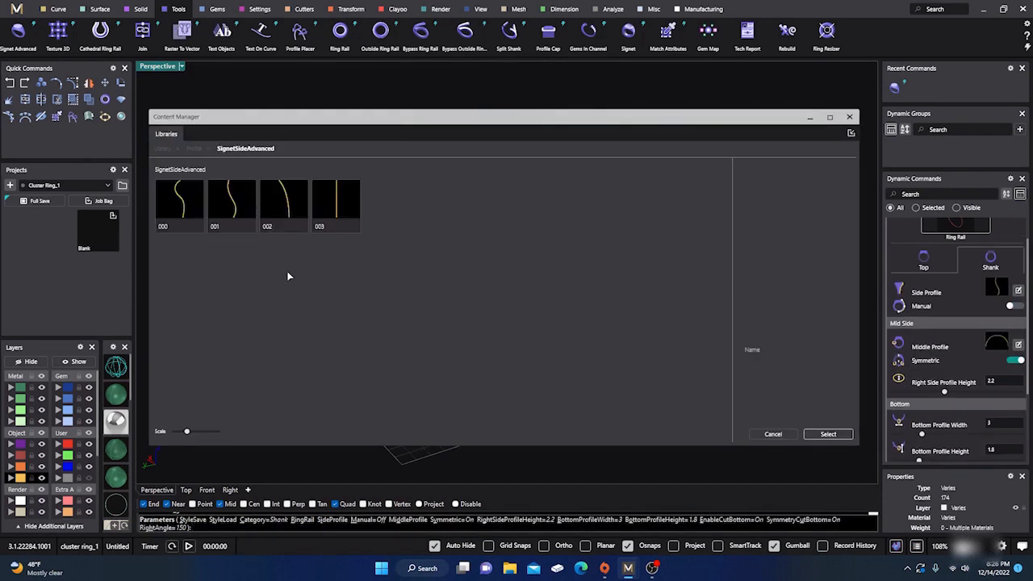
click(231, 211)
click(828, 434)
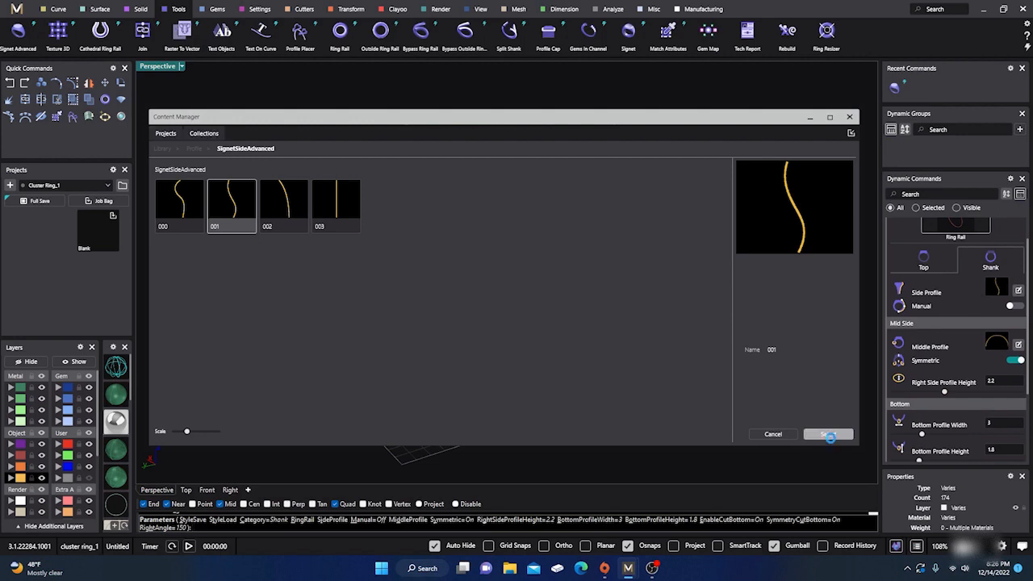
click(849, 117)
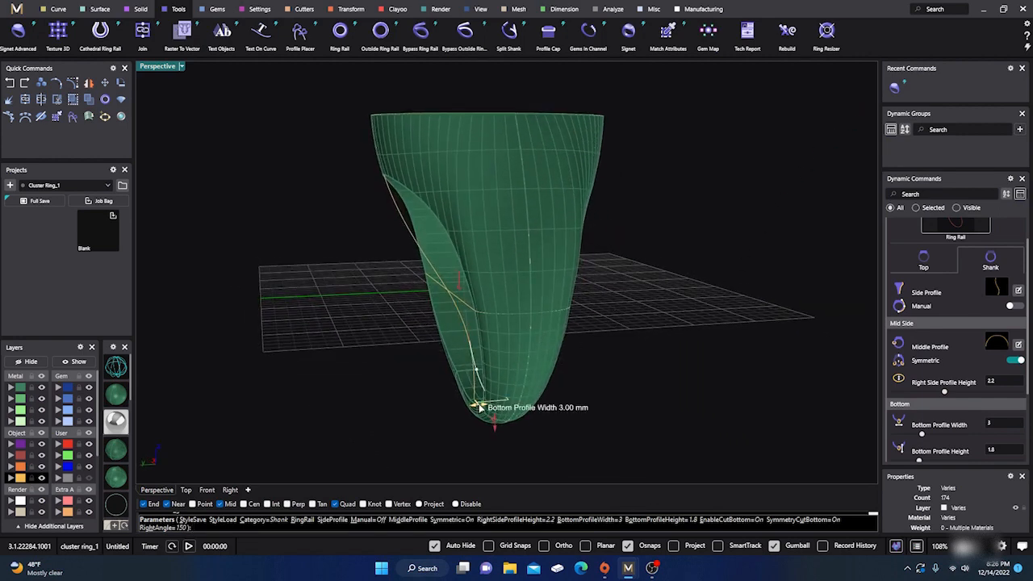
Step: Narrow the shank's bottom profile width to about 2.4 and cancel the Signet Advanced command
drag(483, 408, 480, 407)
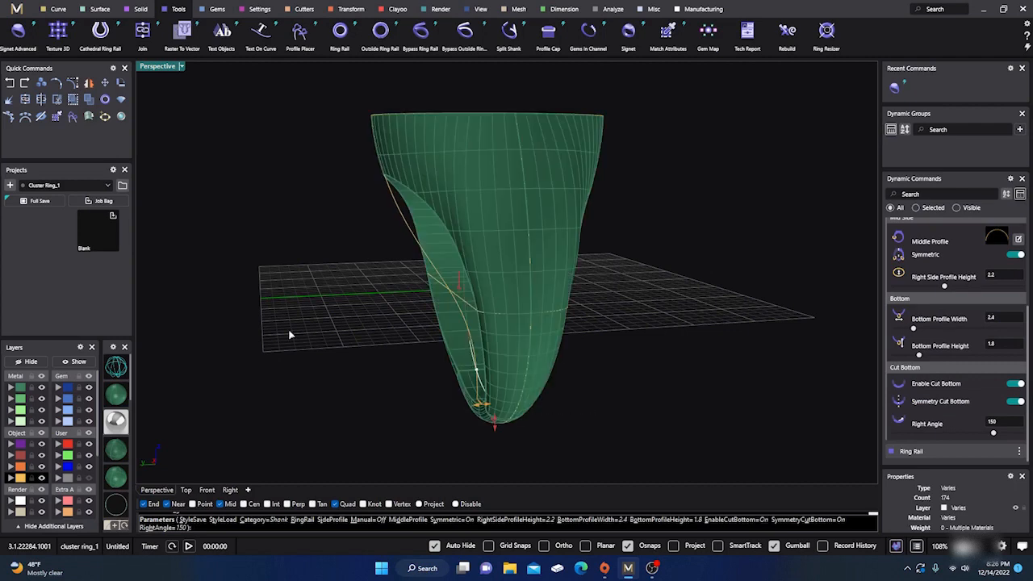
right_drag(288, 331, 412, 312)
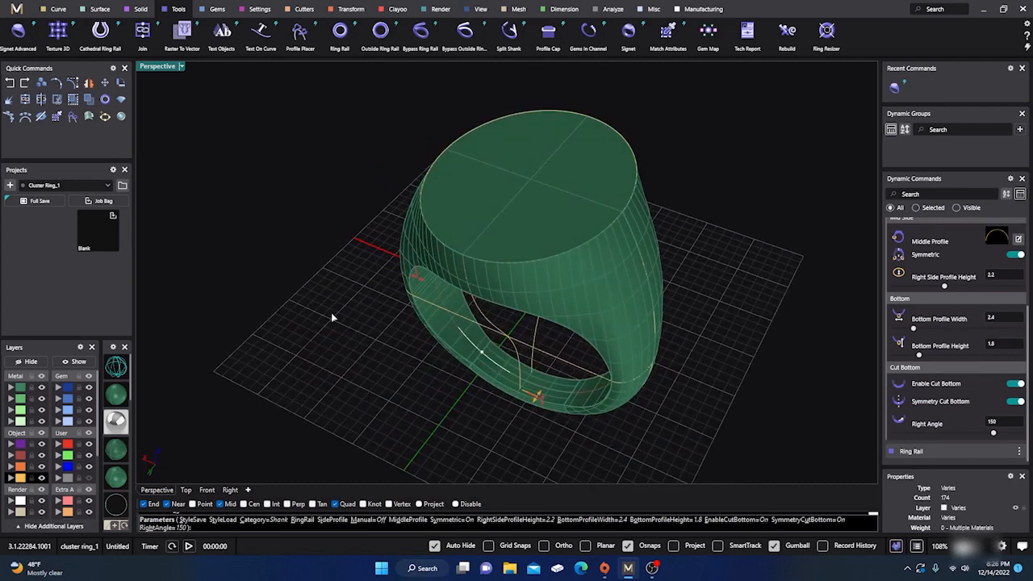
key(Escape)
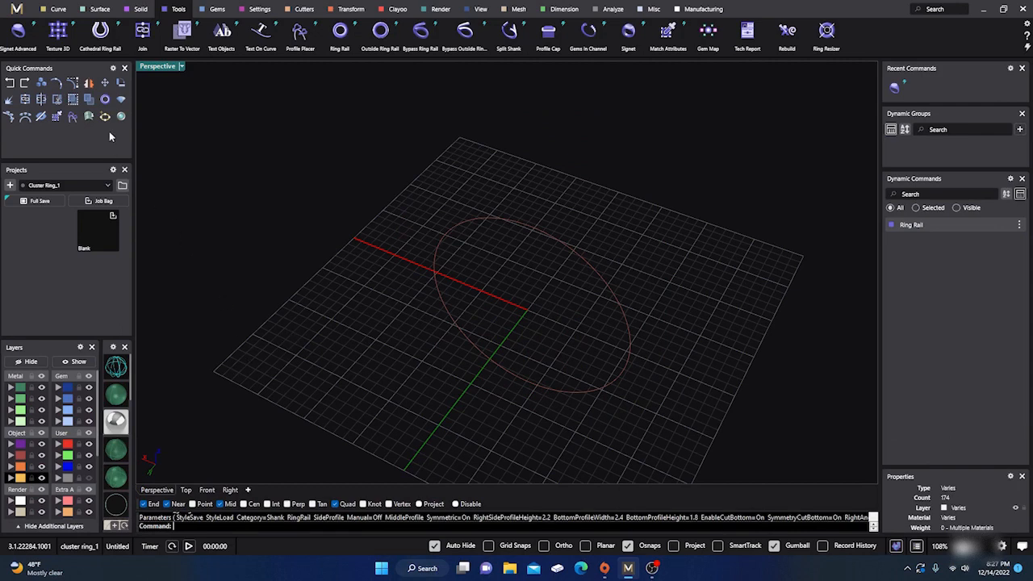
Step: Build a Signet Advanced ring on the rail with an oval top about 18.2 mm high and 12.5 mm wide
click(22, 30)
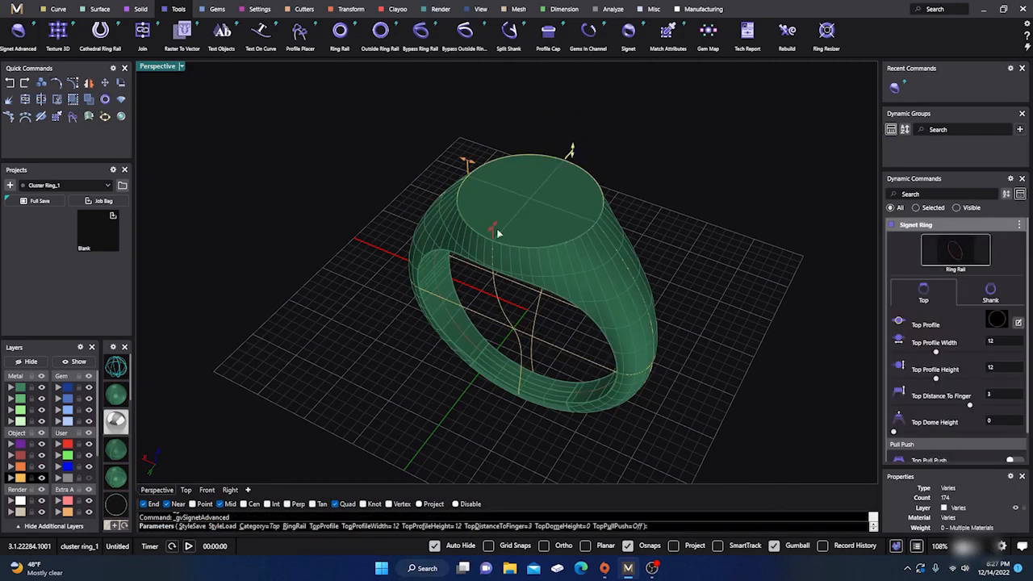
drag(497, 233, 477, 255)
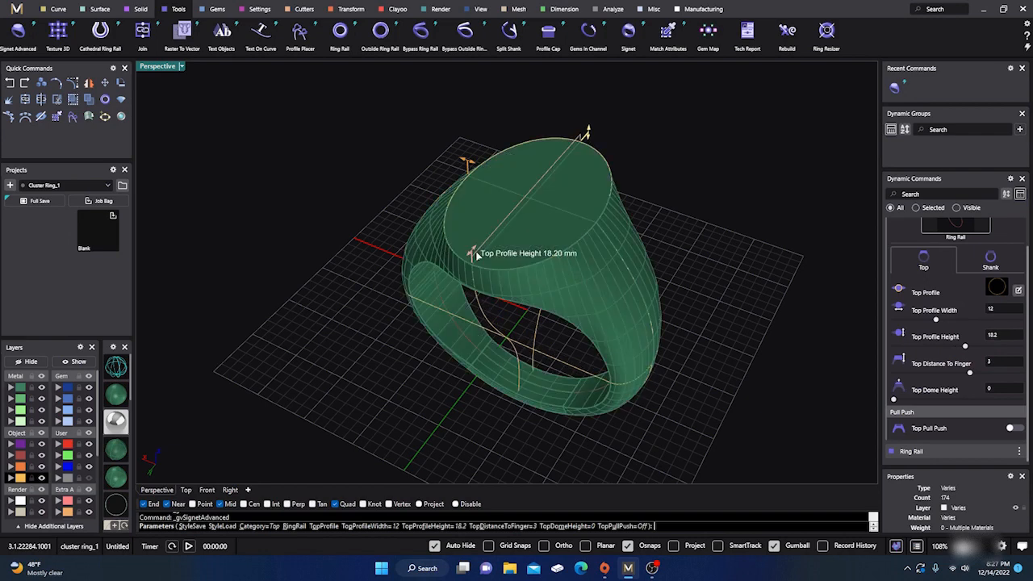
right_drag(404, 328, 439, 353)
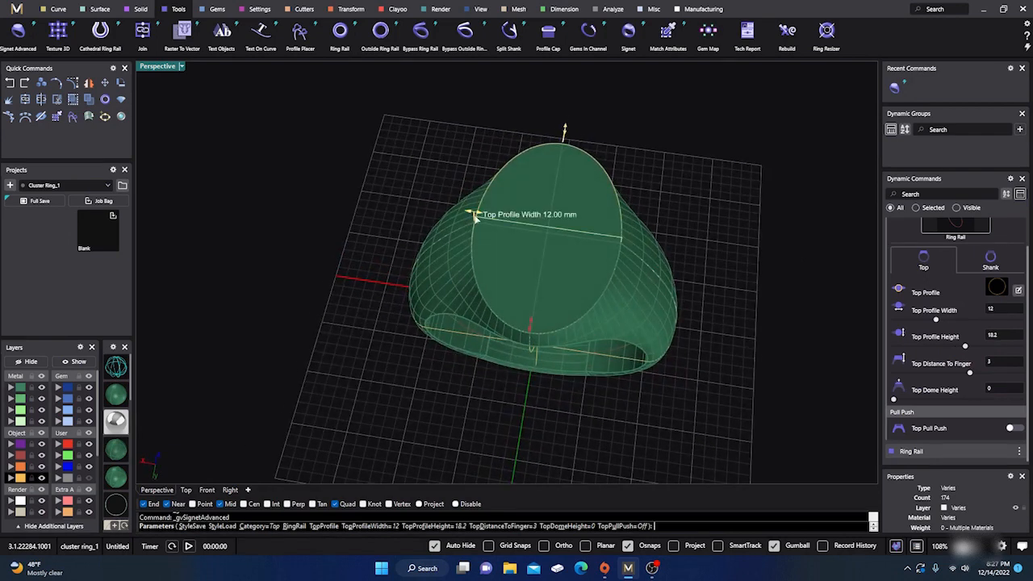
drag(476, 216, 469, 214)
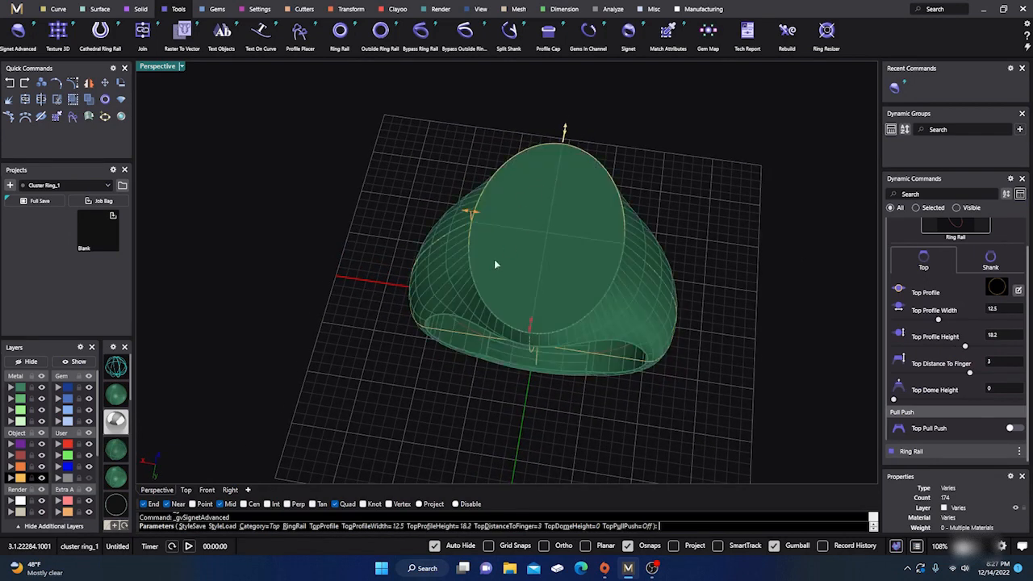
right_click(365, 345)
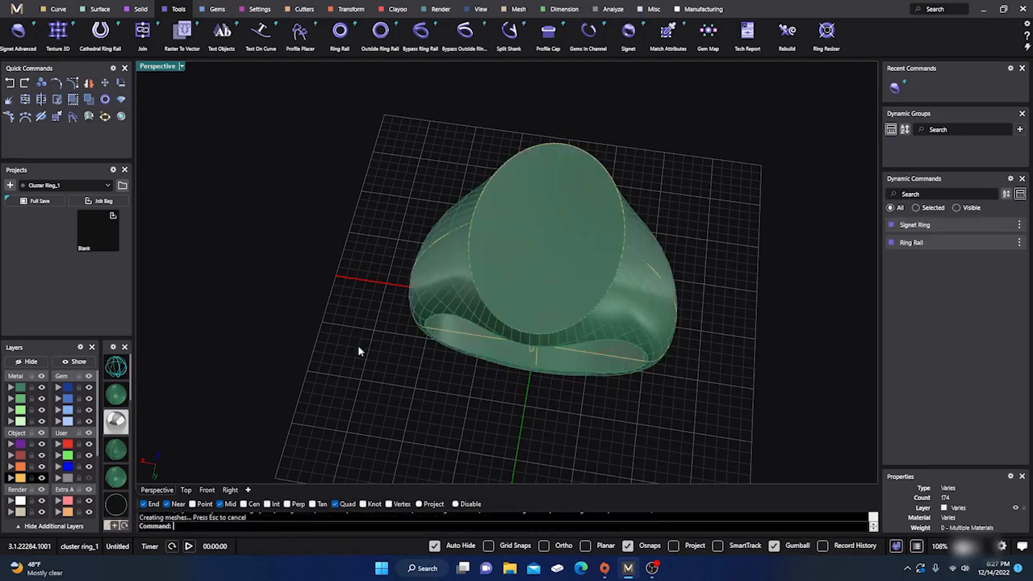
Step: Extract the flat oval top surface from the signet ring as a separate surface
click(536, 272)
click(429, 128)
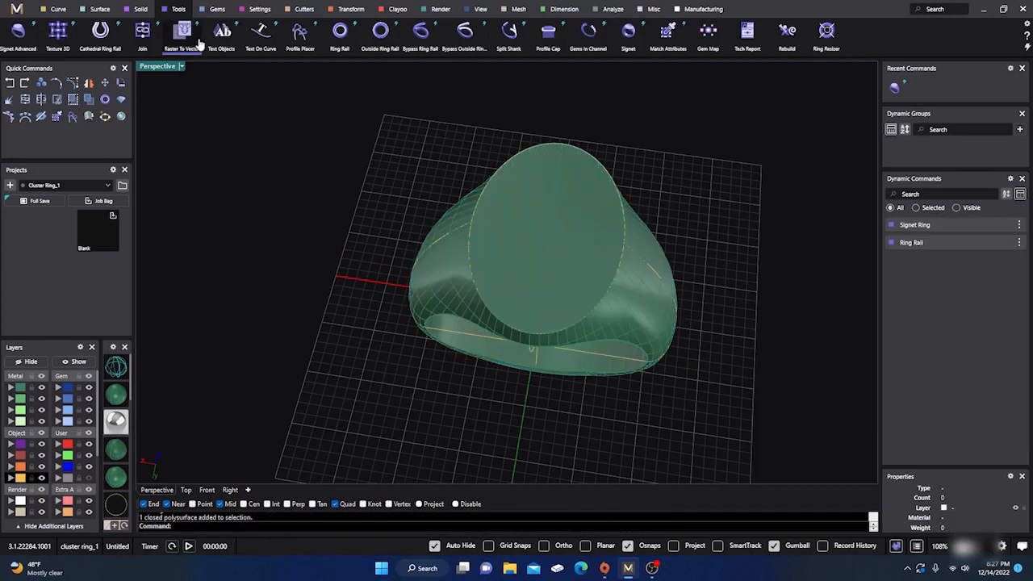
click(137, 10)
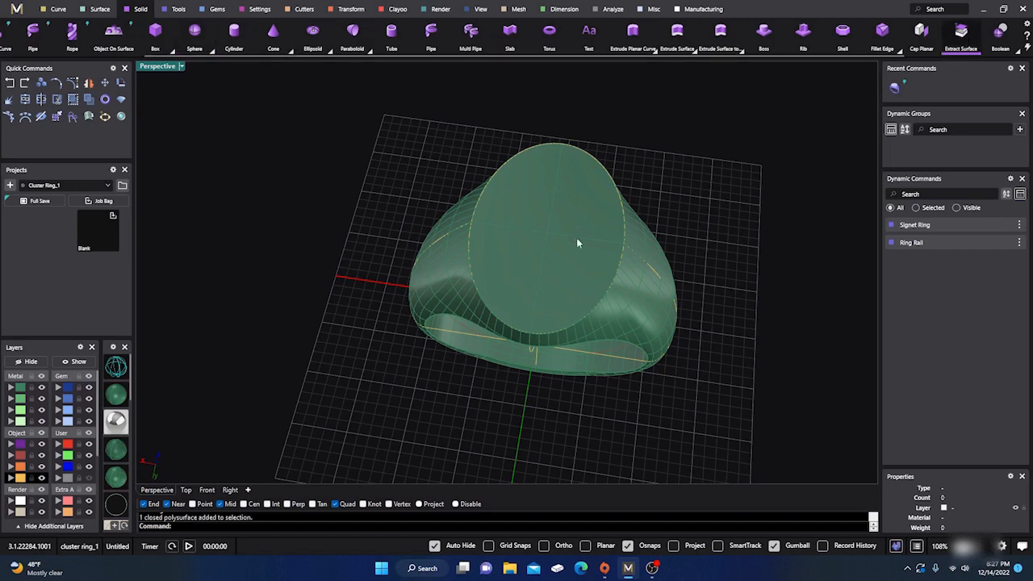
click(555, 250)
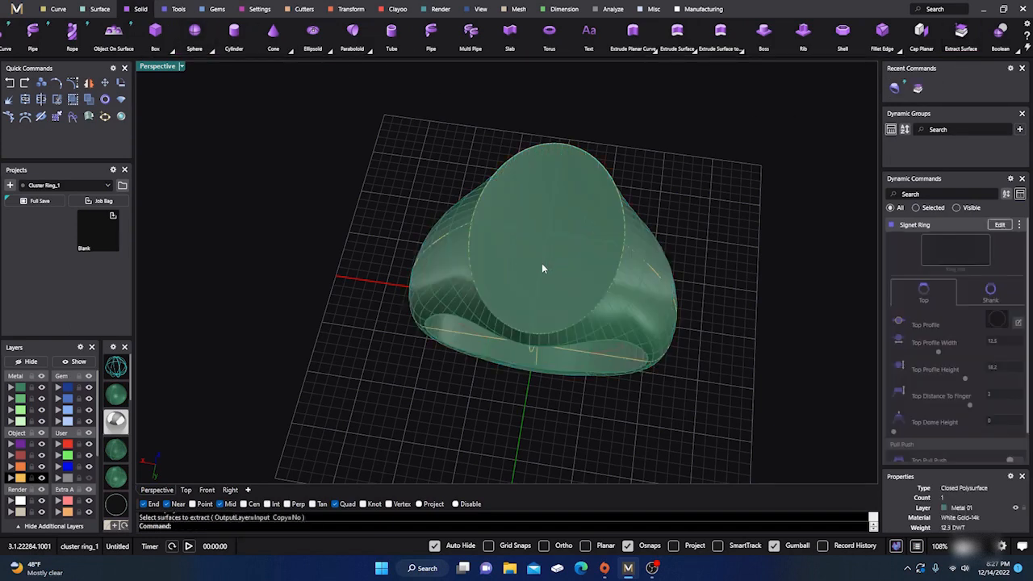
click(541, 268)
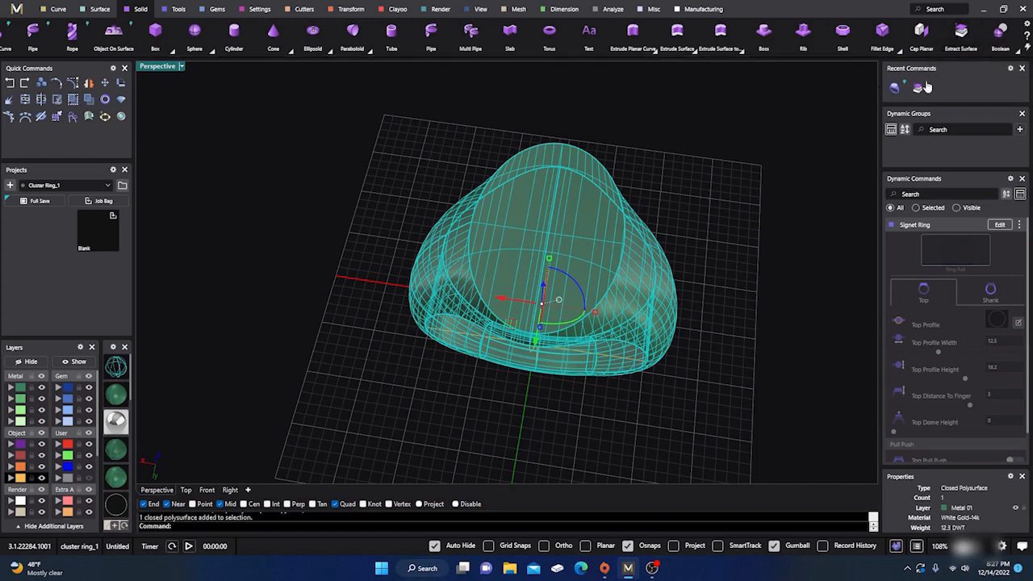
click(961, 33)
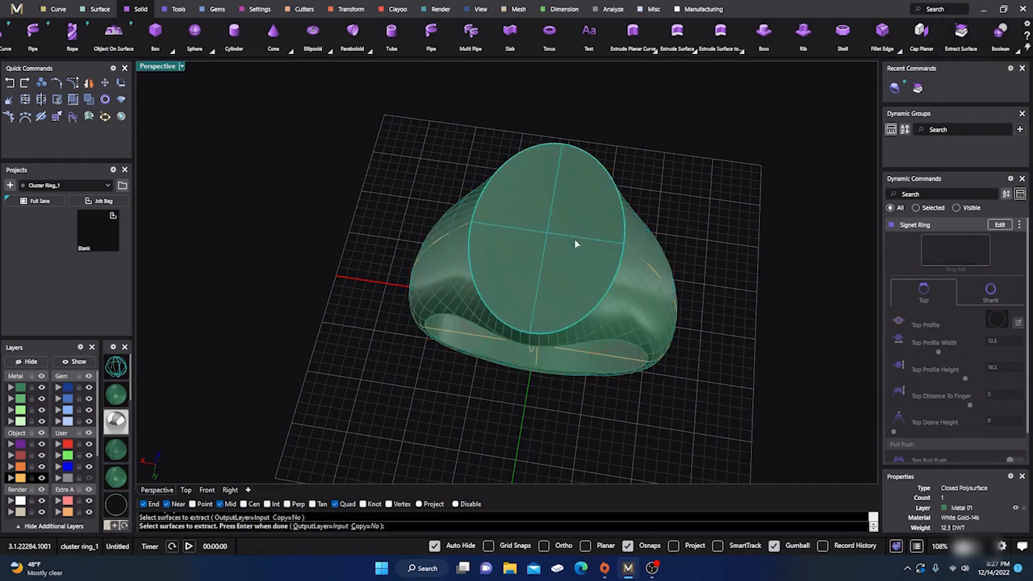
key(Return)
click(337, 206)
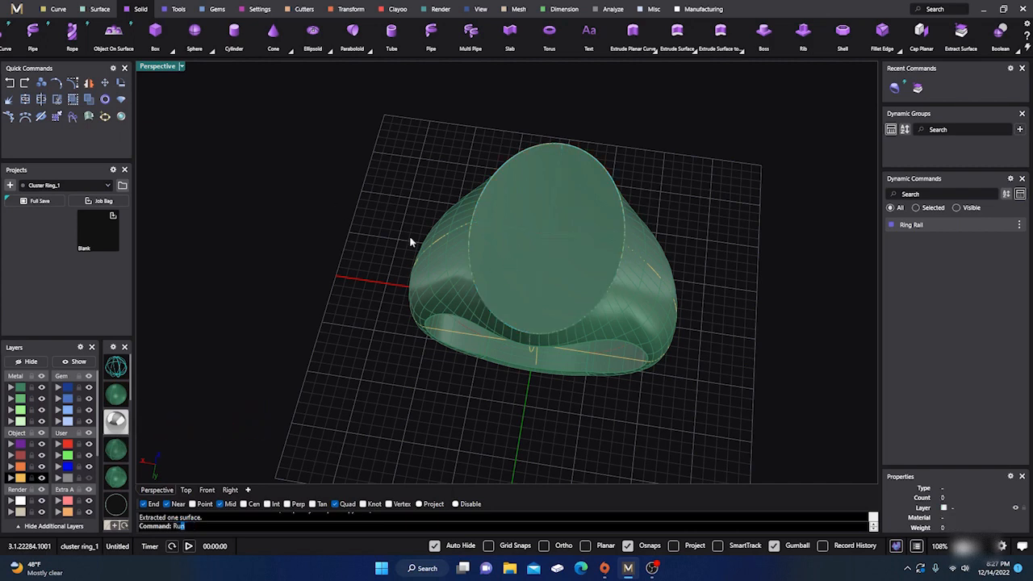
Step: Rebuild the extracted oval top surface with the preset point counts and degrees
text(Rebuild)
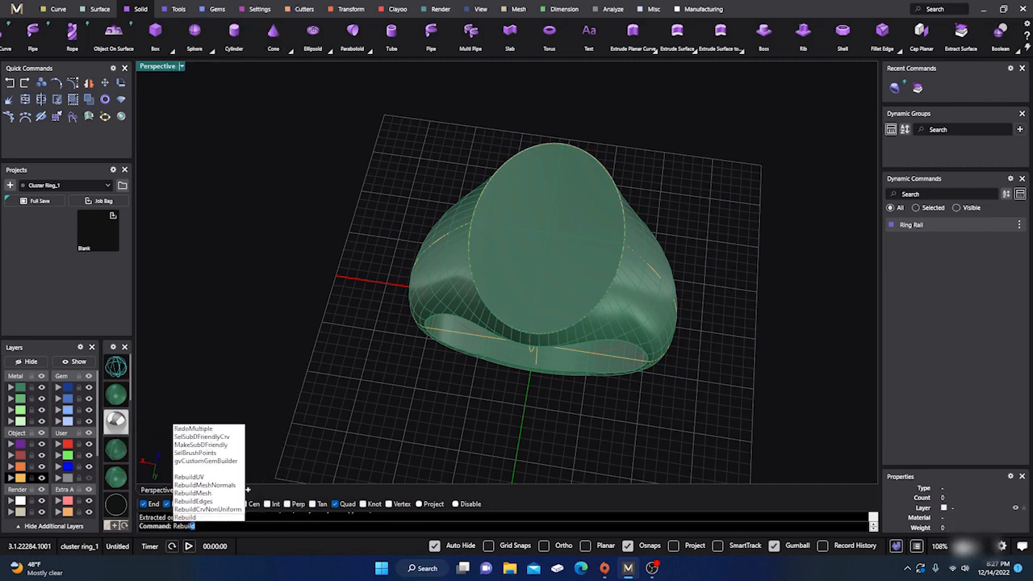
key(Return)
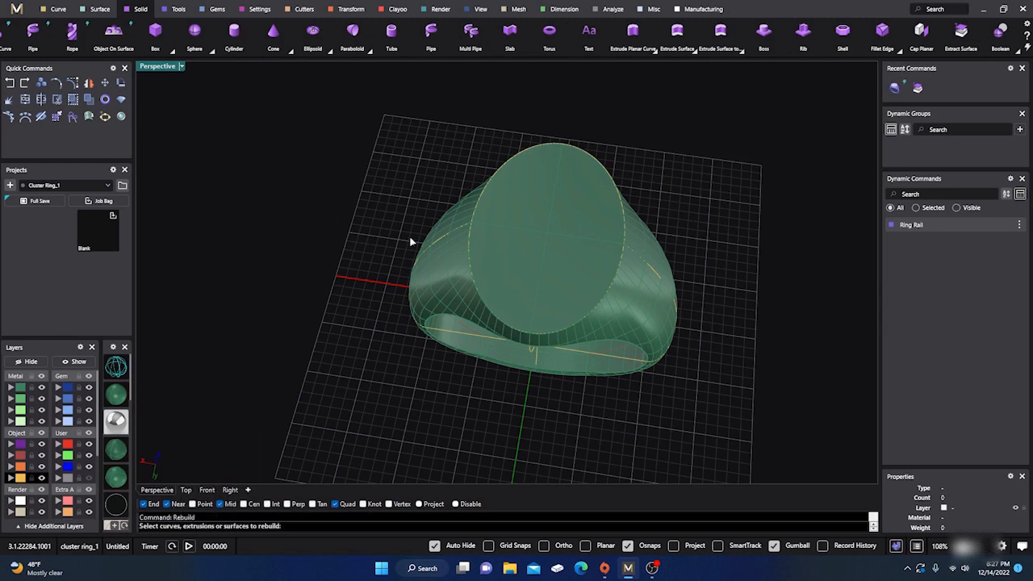
click(535, 236)
key(Return)
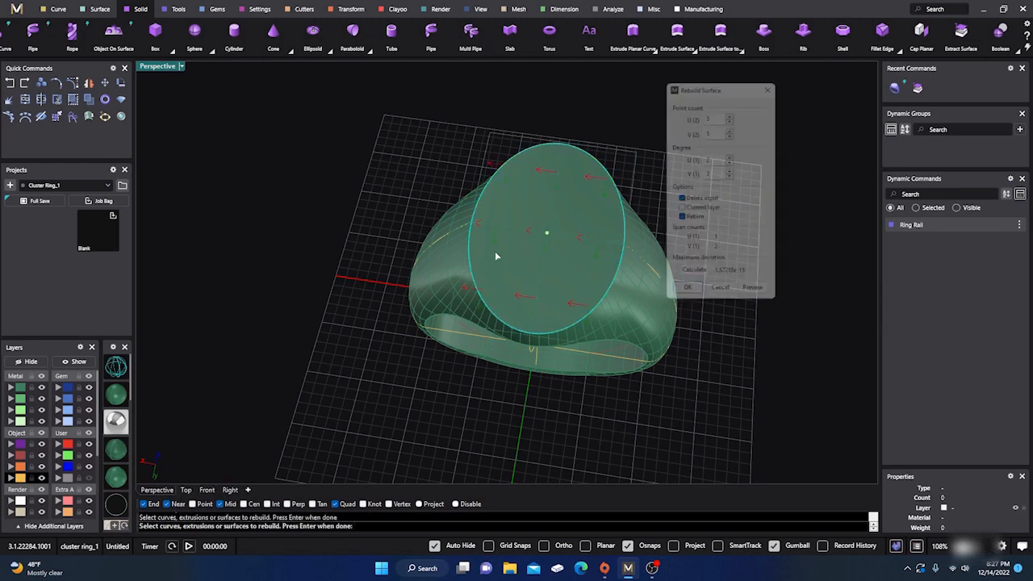
click(687, 298)
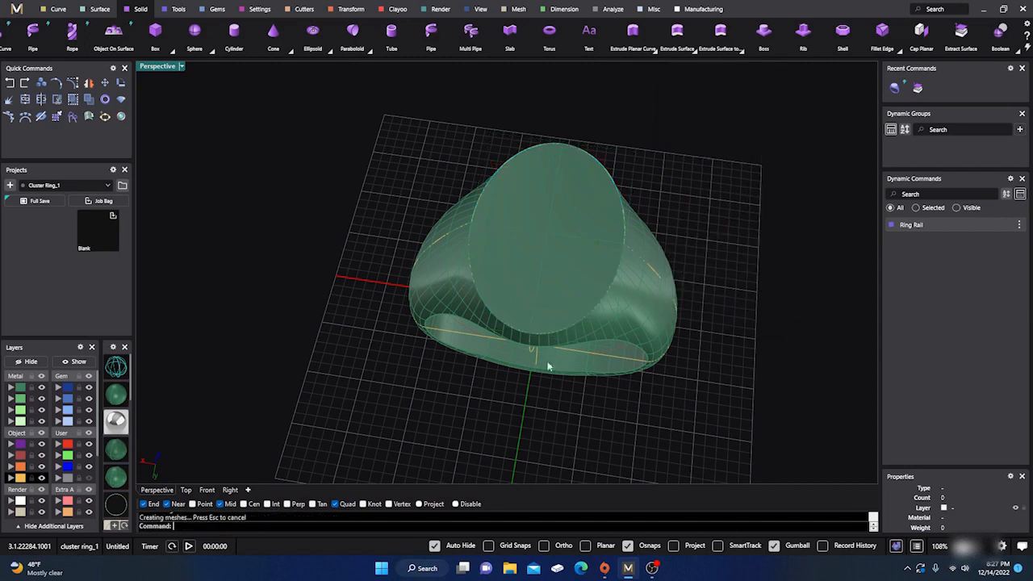
Step: Show the rebuilt top surface's control points and lower the three inner points along its centre line to dish the surface
right_drag(546, 362, 500, 295)
click(528, 242)
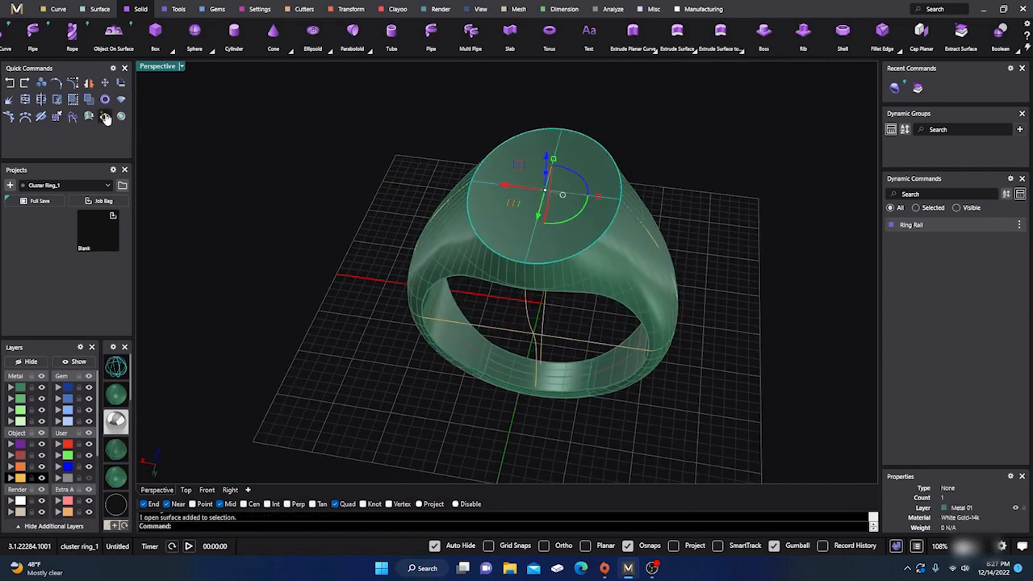
click(72, 83)
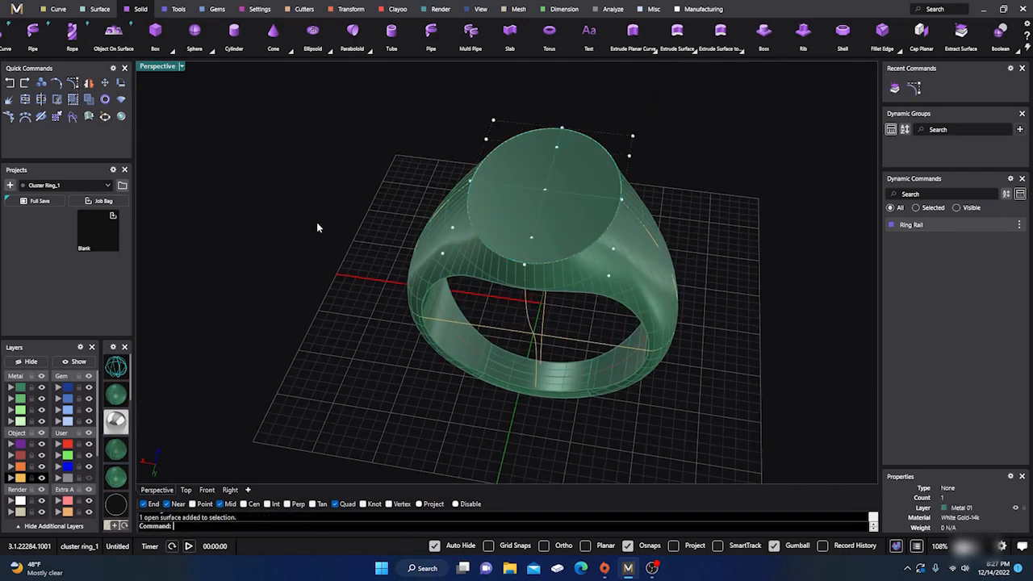
click(531, 240)
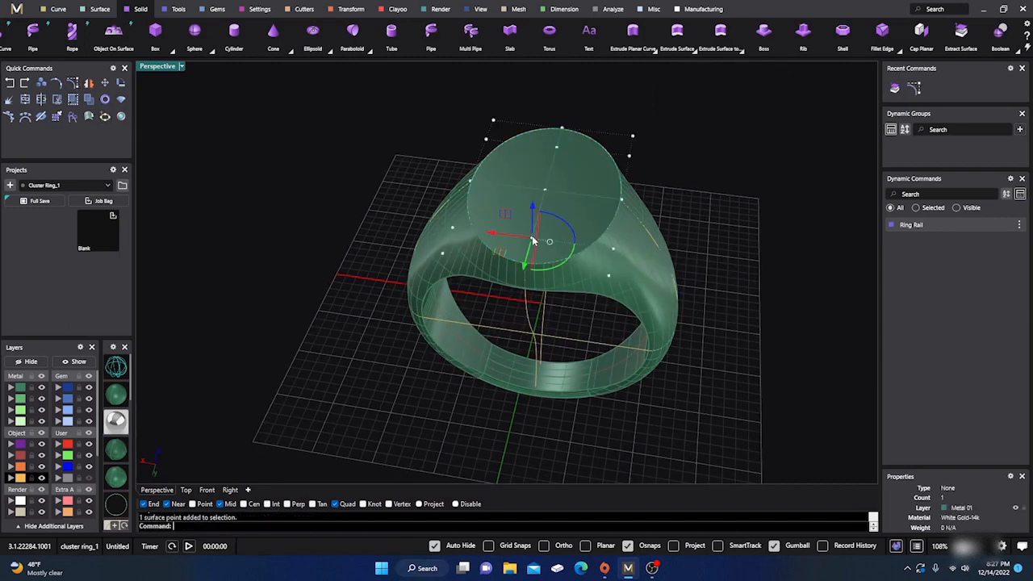
click(549, 192)
click(556, 150)
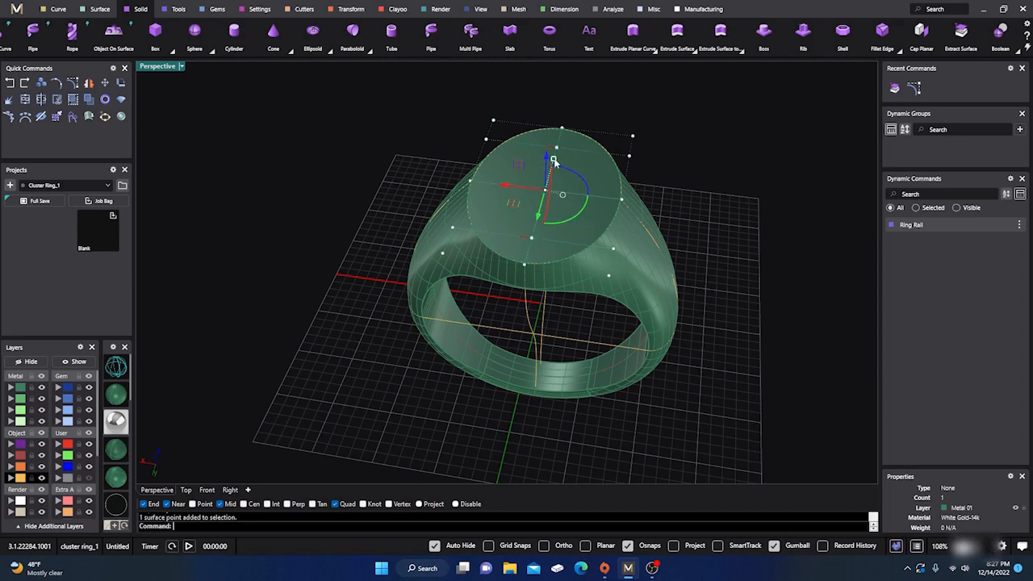
drag(549, 158, 541, 184)
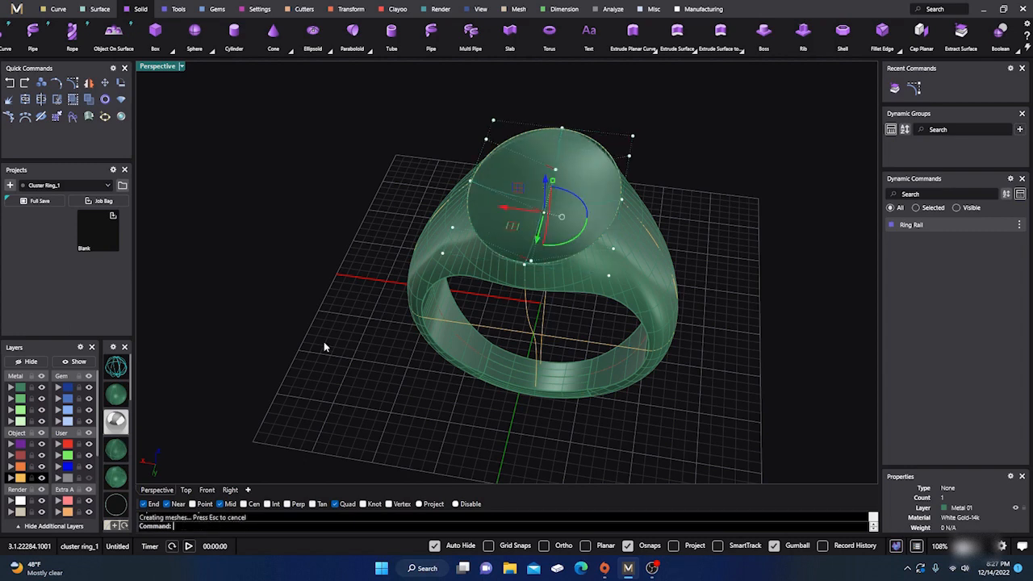
right_drag(324, 341, 323, 312)
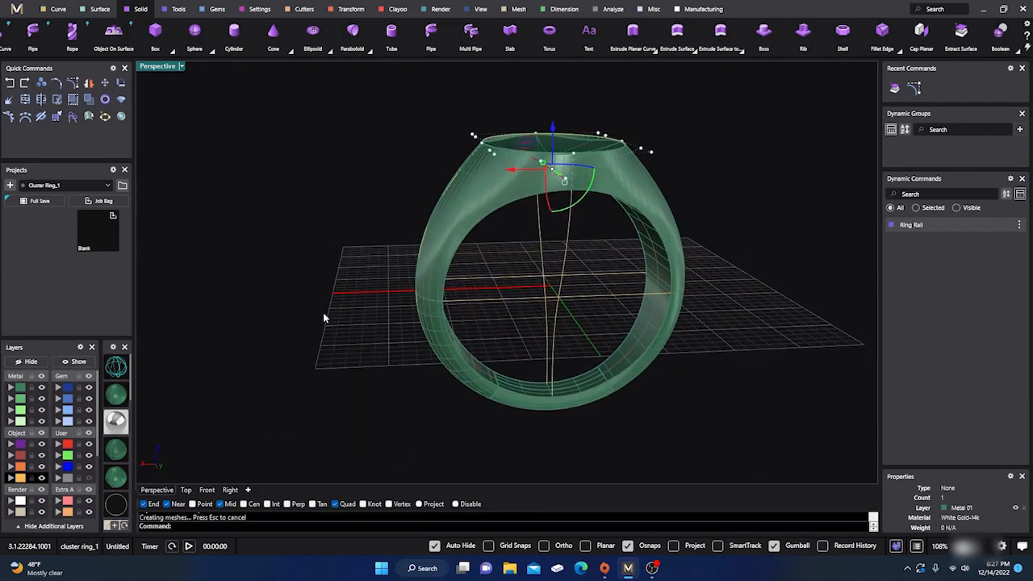
click(323, 312)
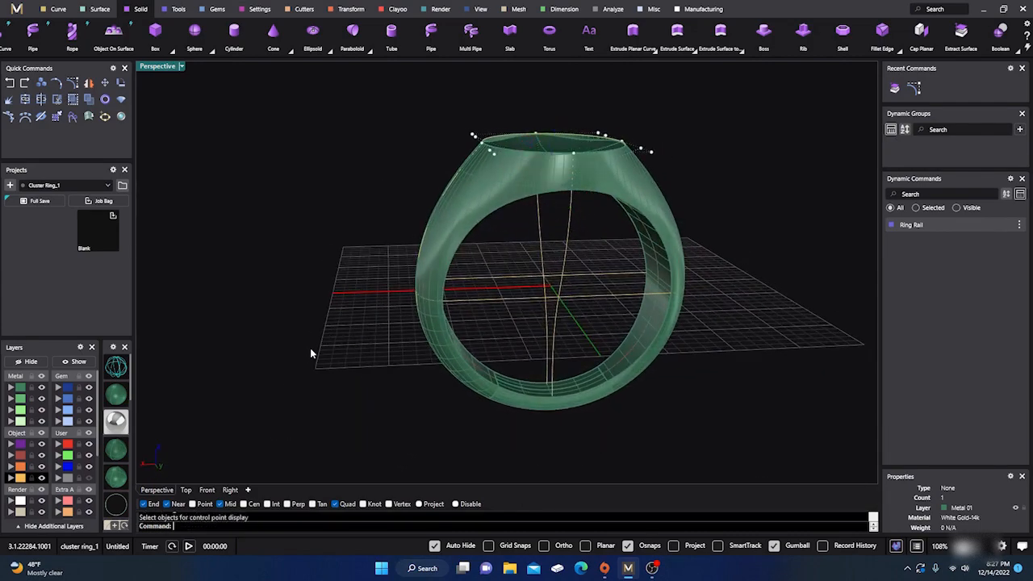
Step: Scale the dished top surface outward in its plane so it extends past the signet's oval edge all around
right_drag(310, 353, 524, 294)
click(455, 275)
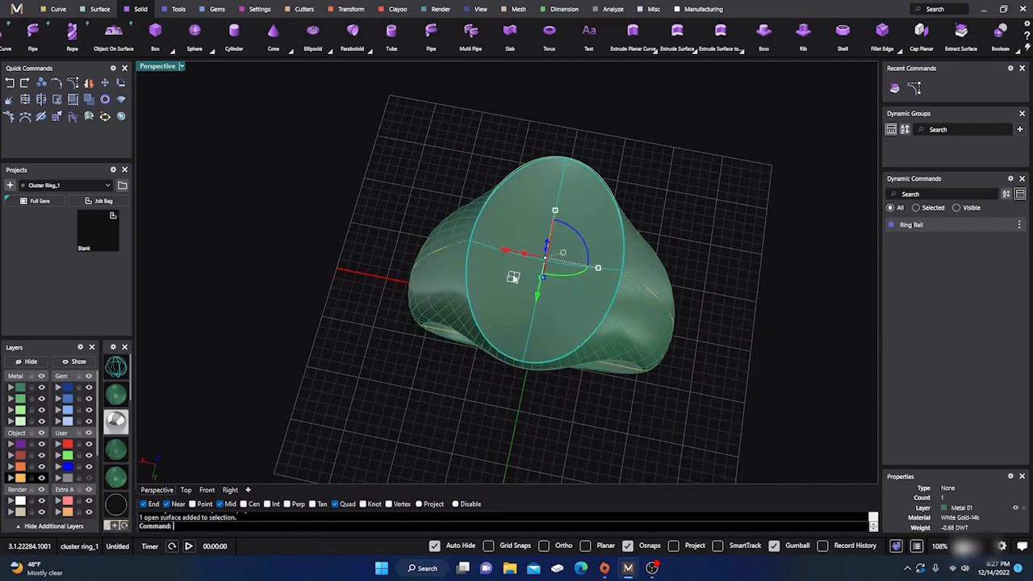
drag(512, 276, 497, 277)
click(279, 398)
right_drag(278, 402, 319, 343)
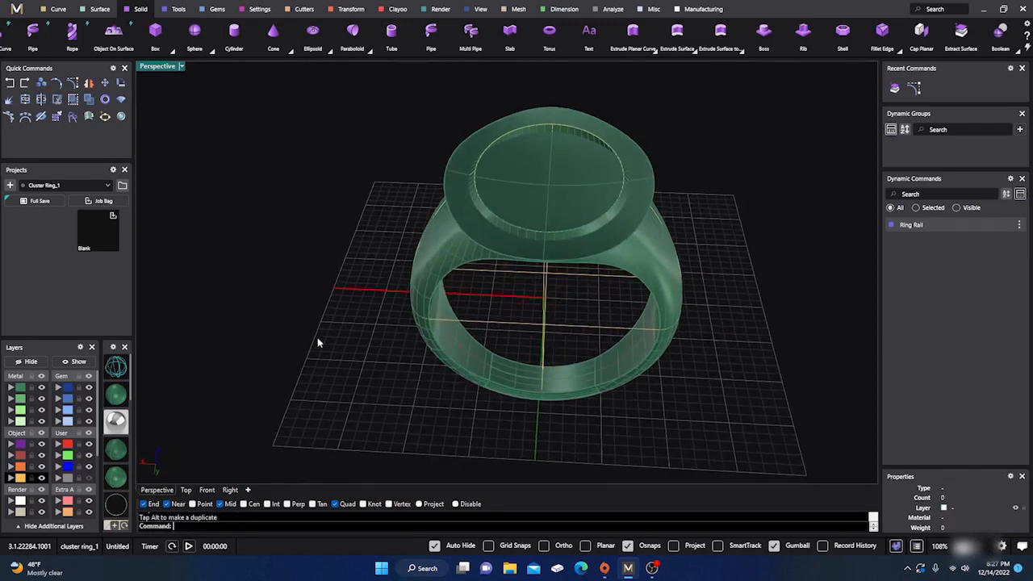
Step: Split the oversized dished surface with the ring body and delete the excess outside the signet's oval edge
click(455, 192)
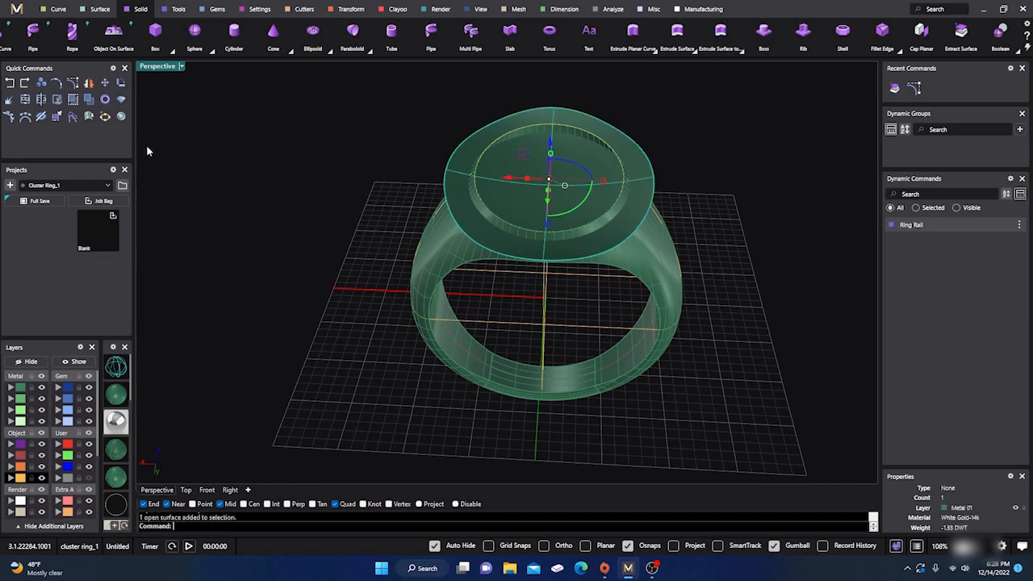
click(41, 99)
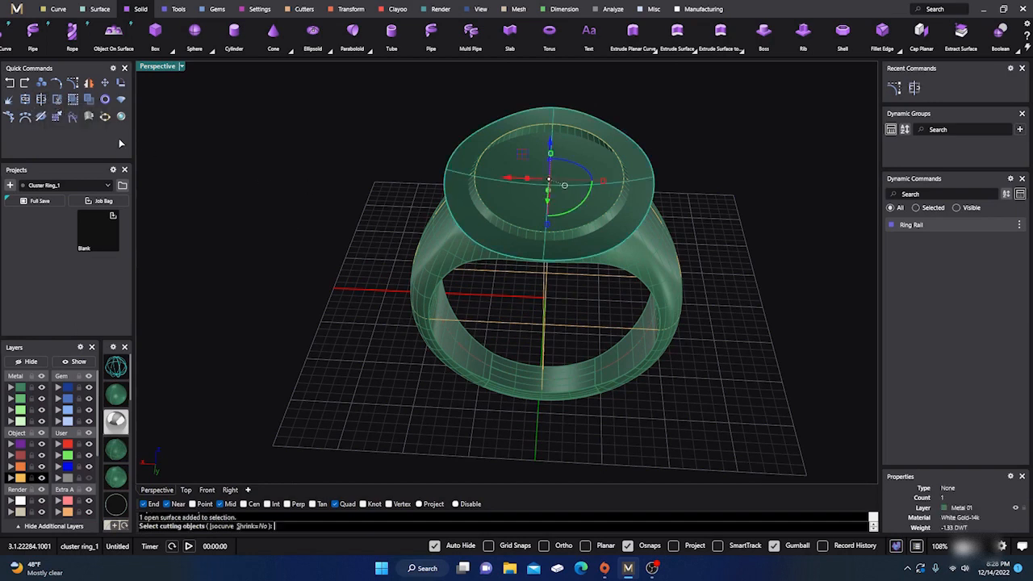
click(445, 253)
key(Return)
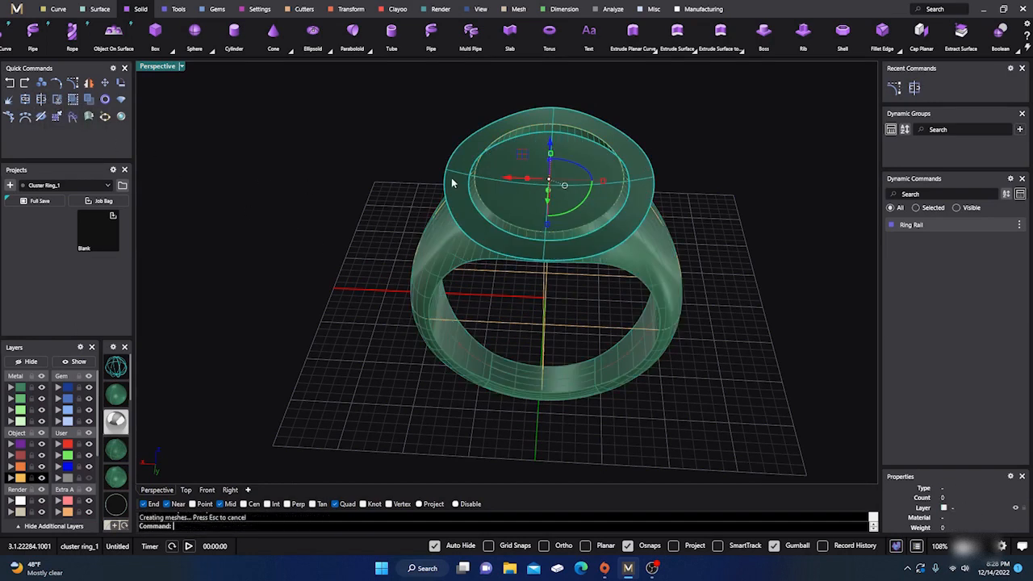
key(Delete)
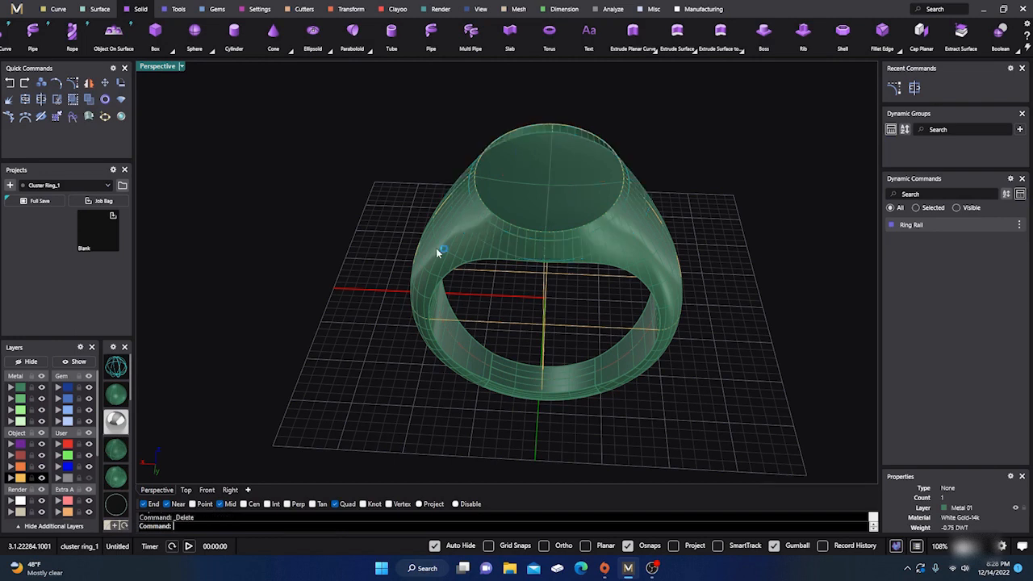
key(Return)
click(458, 234)
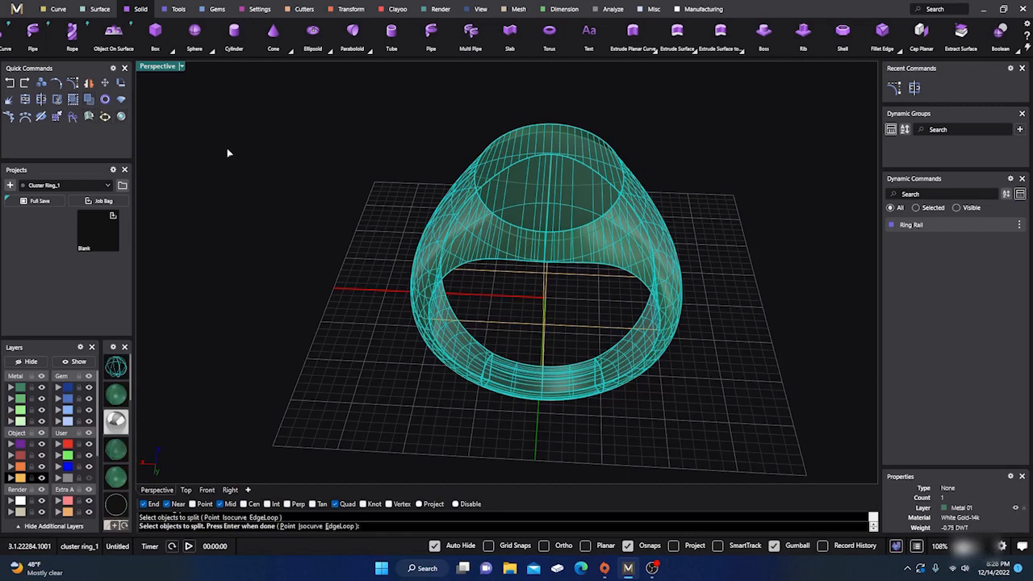
click(43, 103)
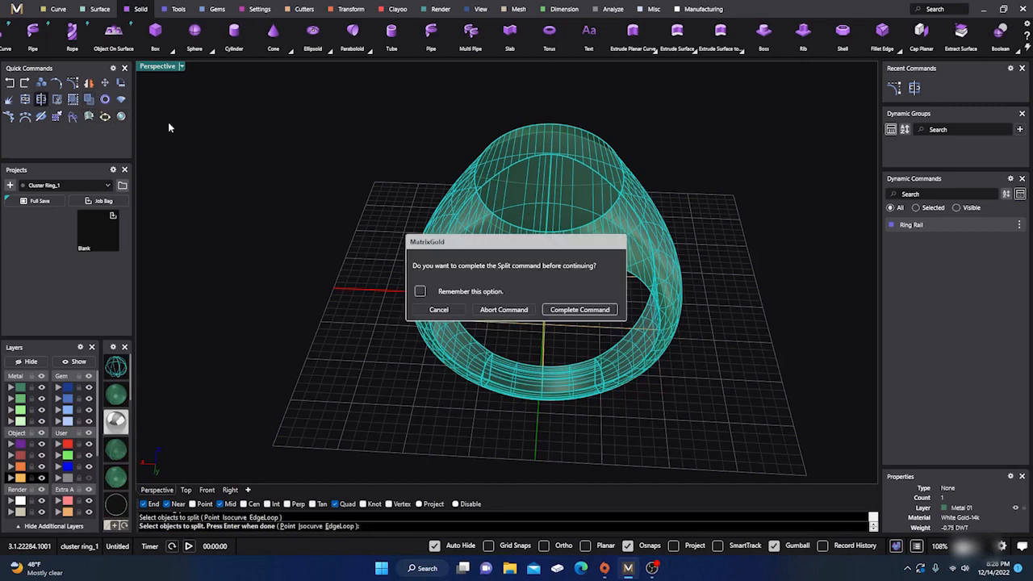
click(517, 309)
click(537, 199)
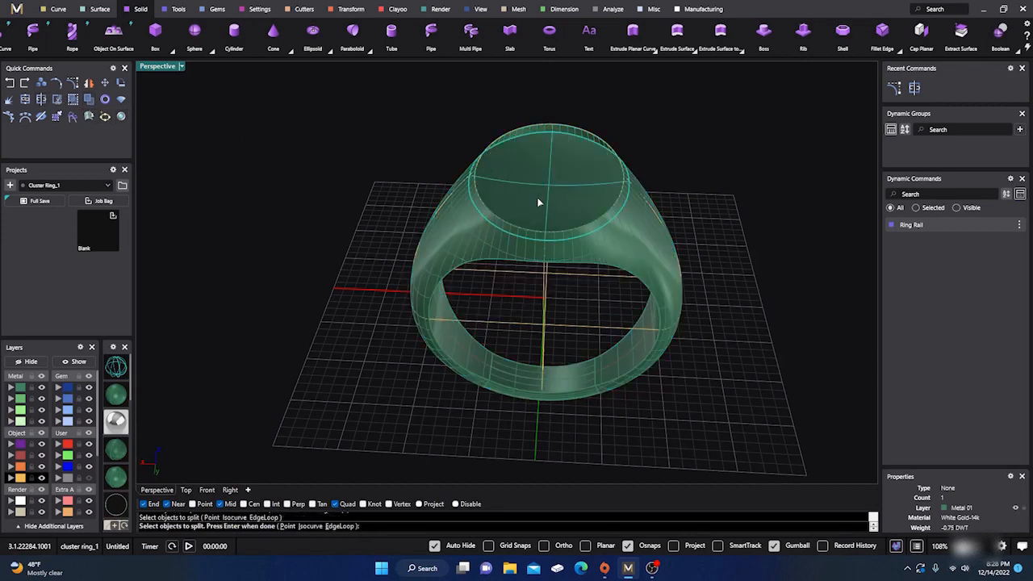
key(Return)
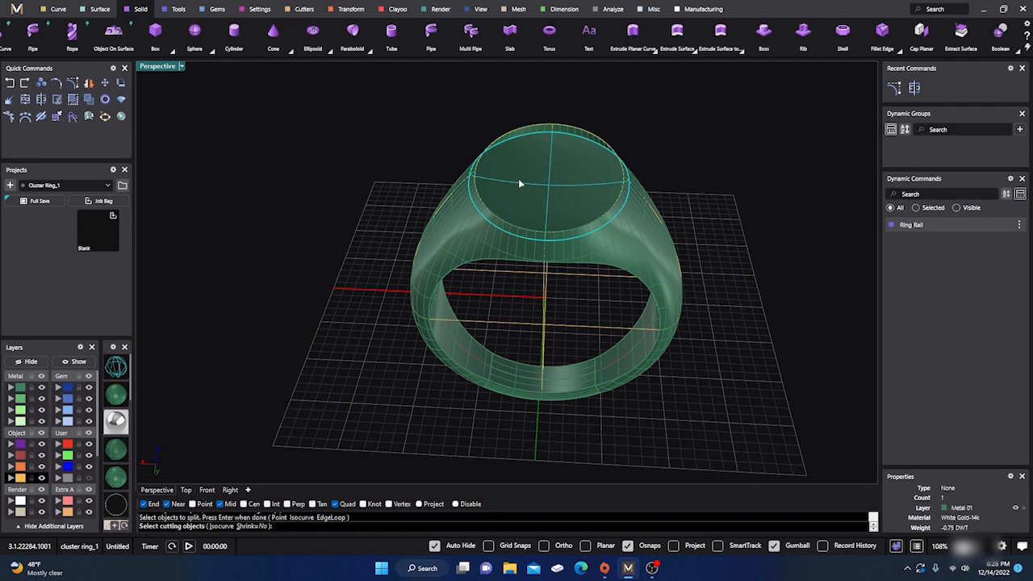
key(Escape)
Step: Split the ring body with the trimmed dished surface and delete the sliver of wall above it
key(Return)
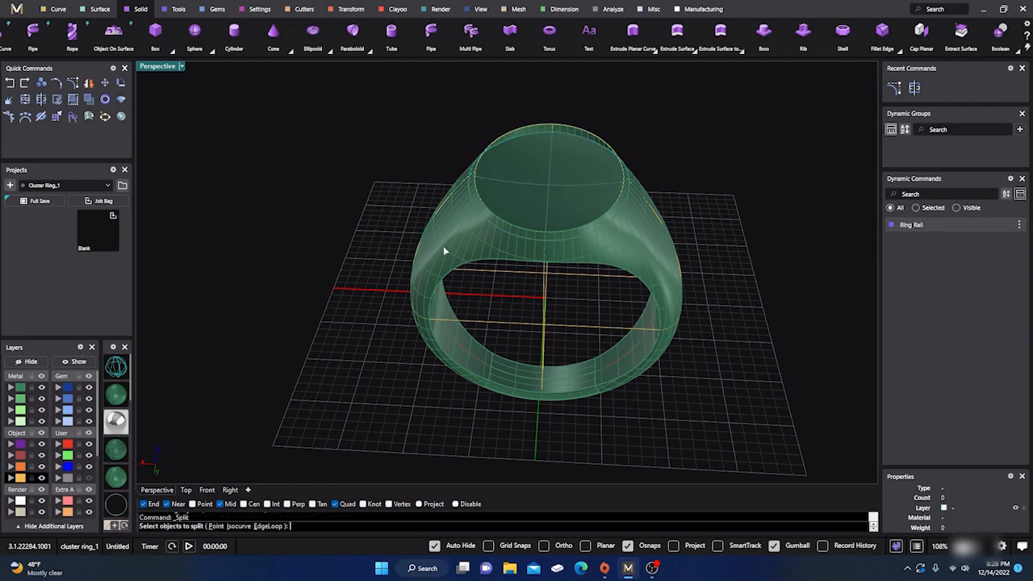
click(444, 251)
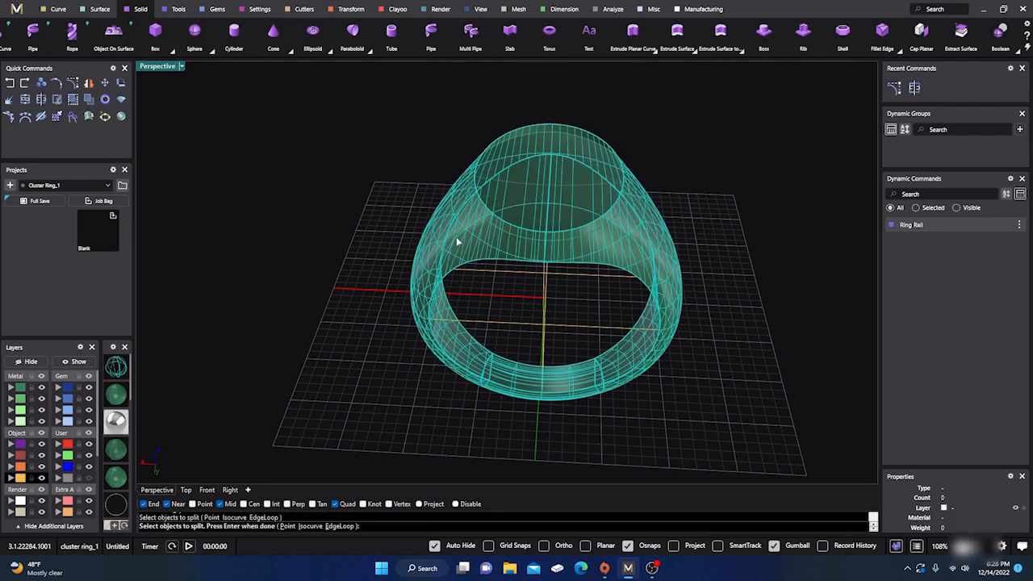
key(Return)
click(513, 184)
key(Return)
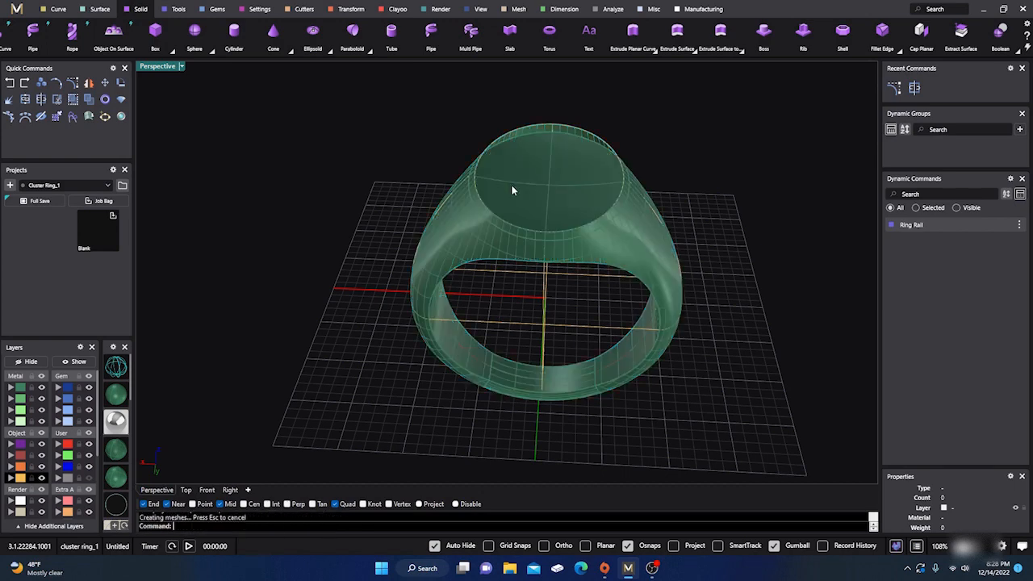
click(535, 129)
key(Delete)
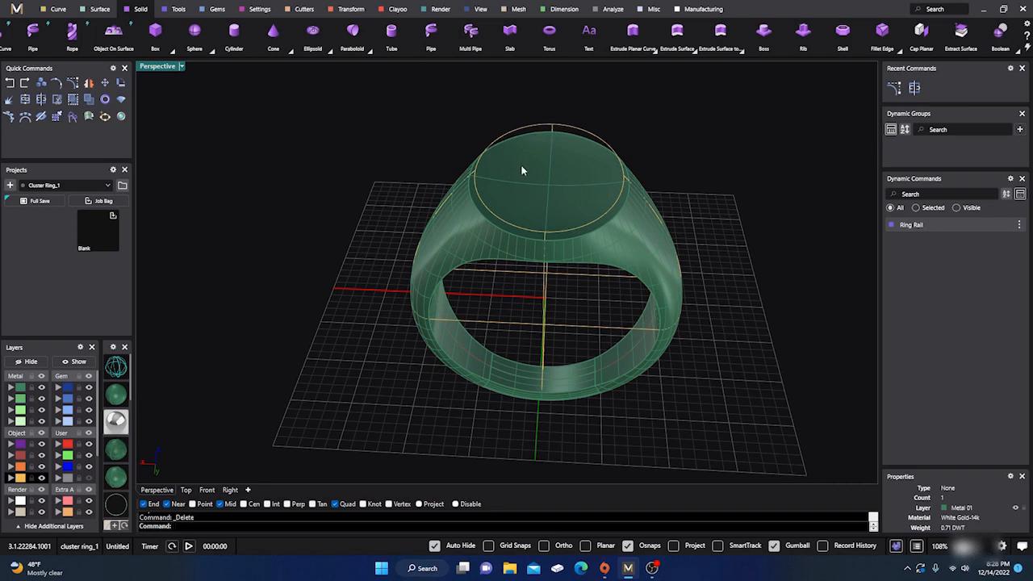
Step: Move all the construction curves to the hidden User 04 layer and the dished top surface to the Metal 02 layer
click(8, 483)
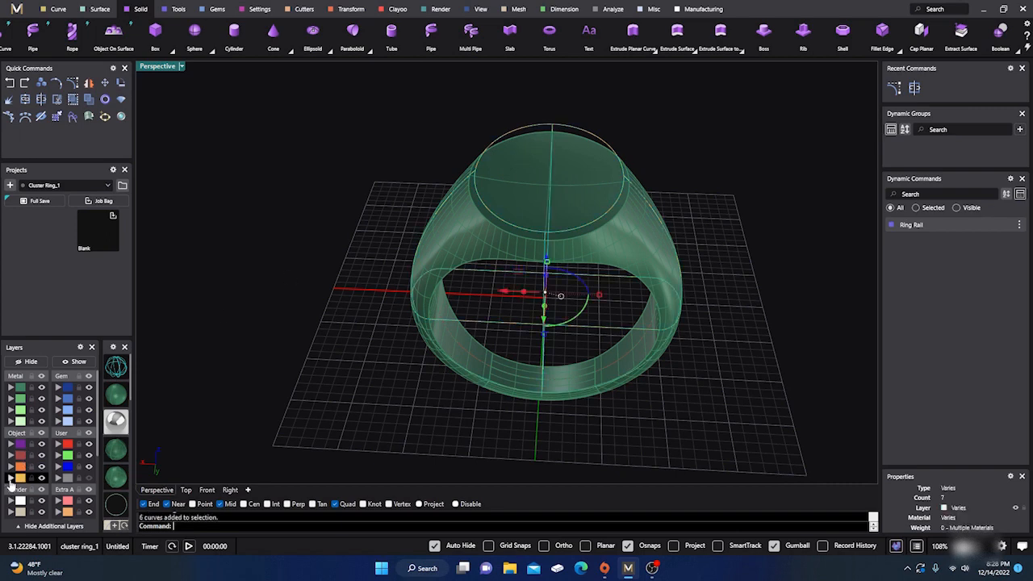
click(59, 480)
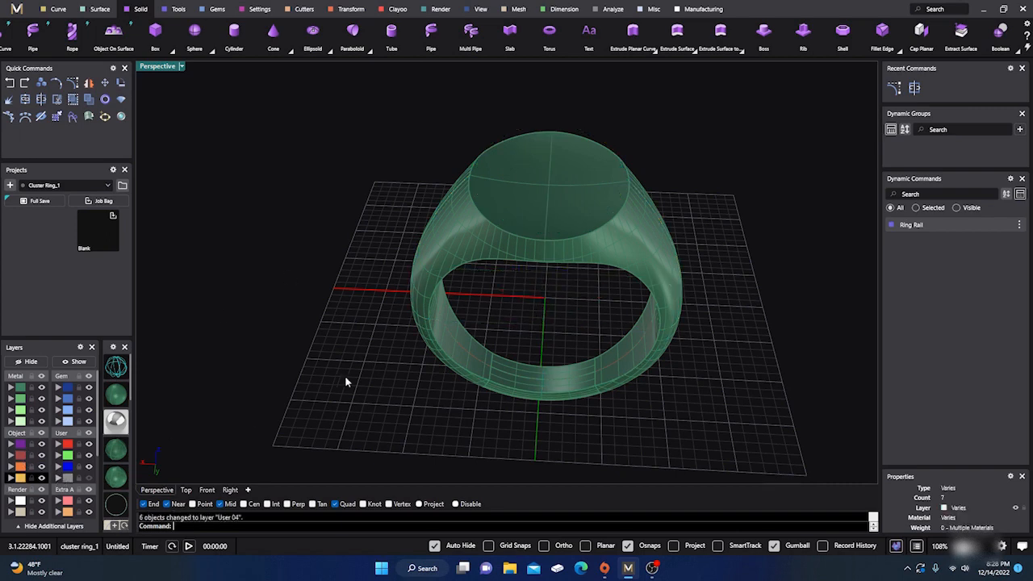
right_drag(345, 375, 557, 212)
click(498, 224)
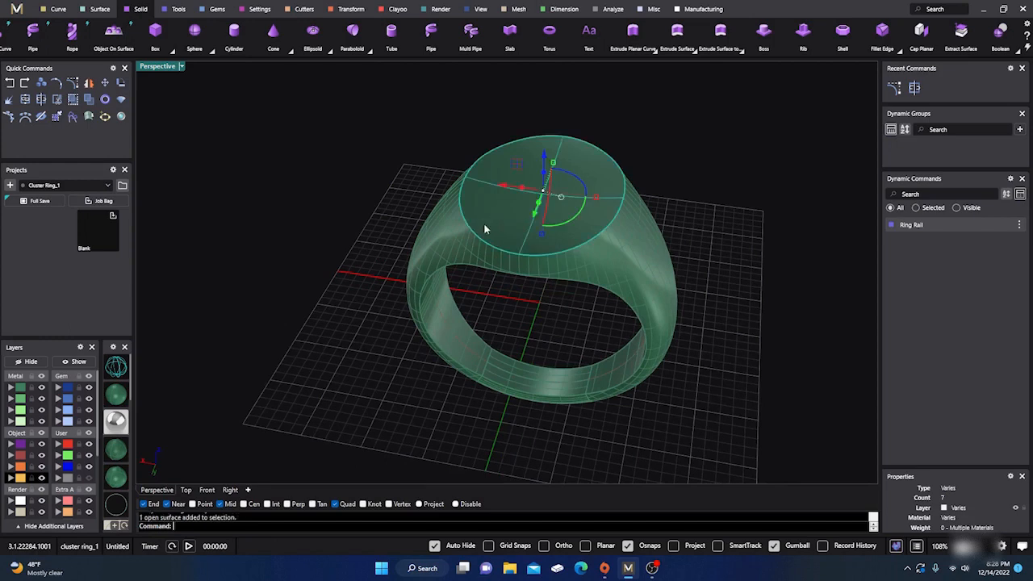
click(11, 399)
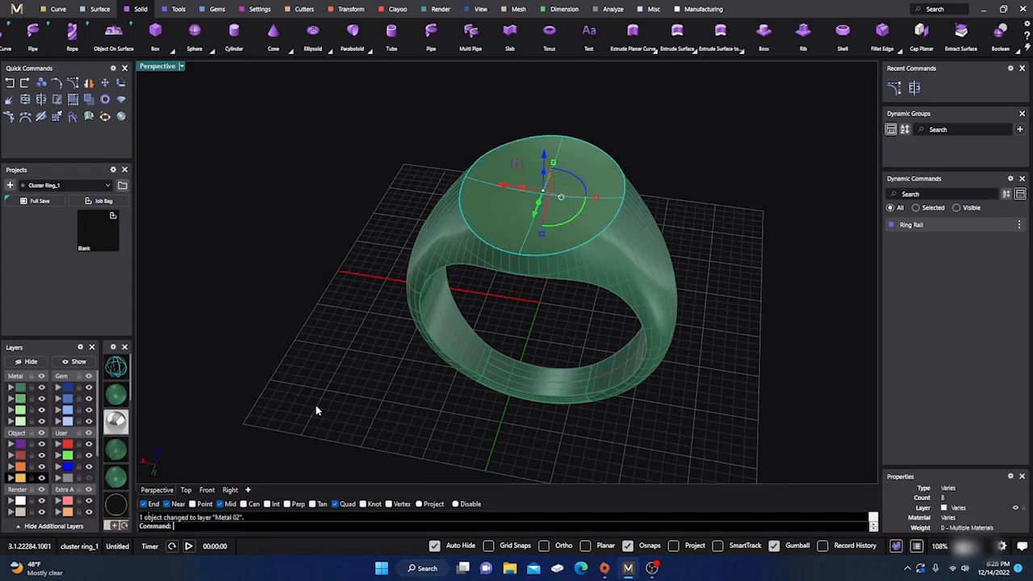
Step: Join the dished top surface and the ring body into one closed solid
right_drag(316, 408, 399, 303)
click(429, 173)
drag(420, 143, 506, 251)
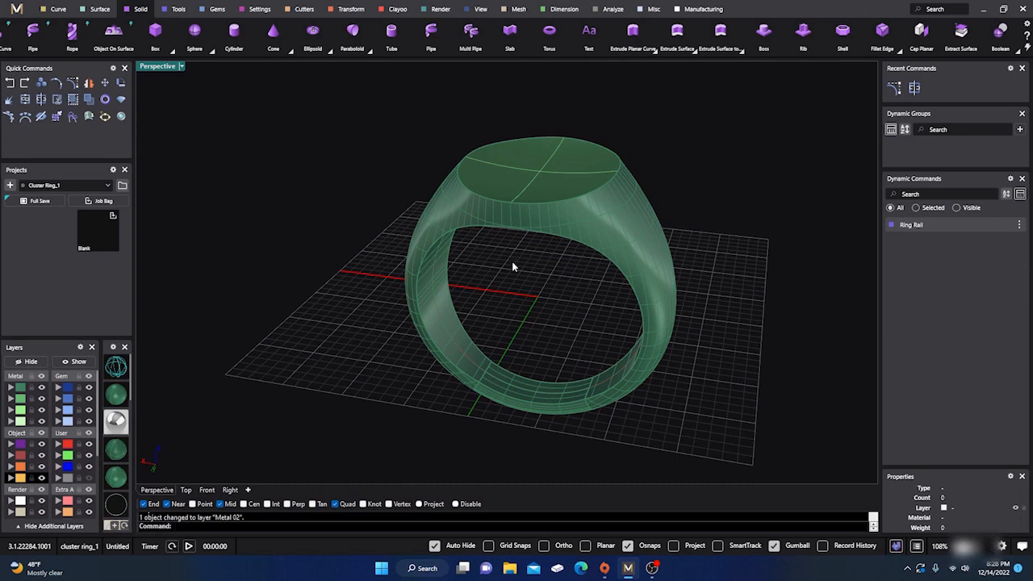
click(25, 99)
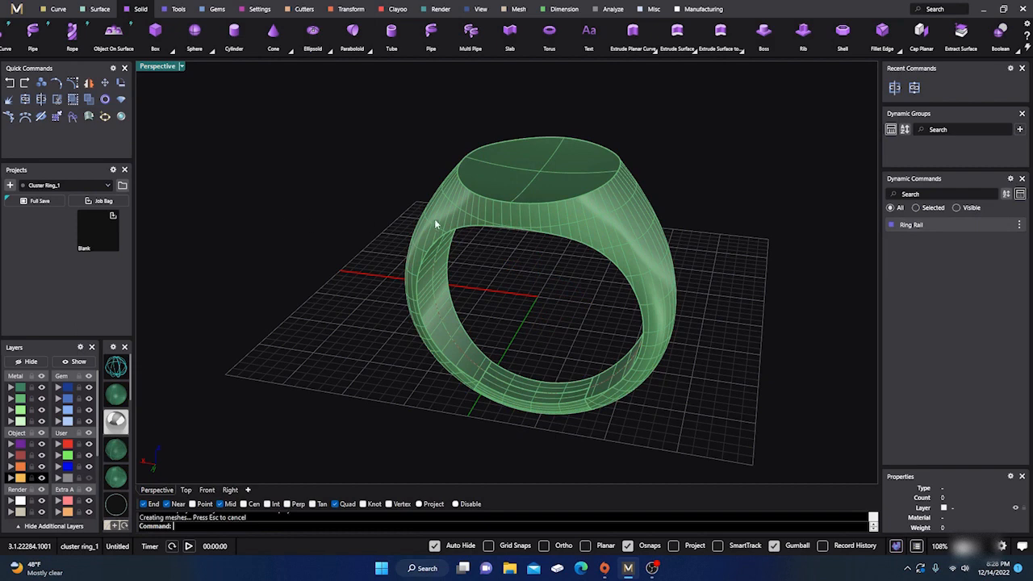
click(325, 217)
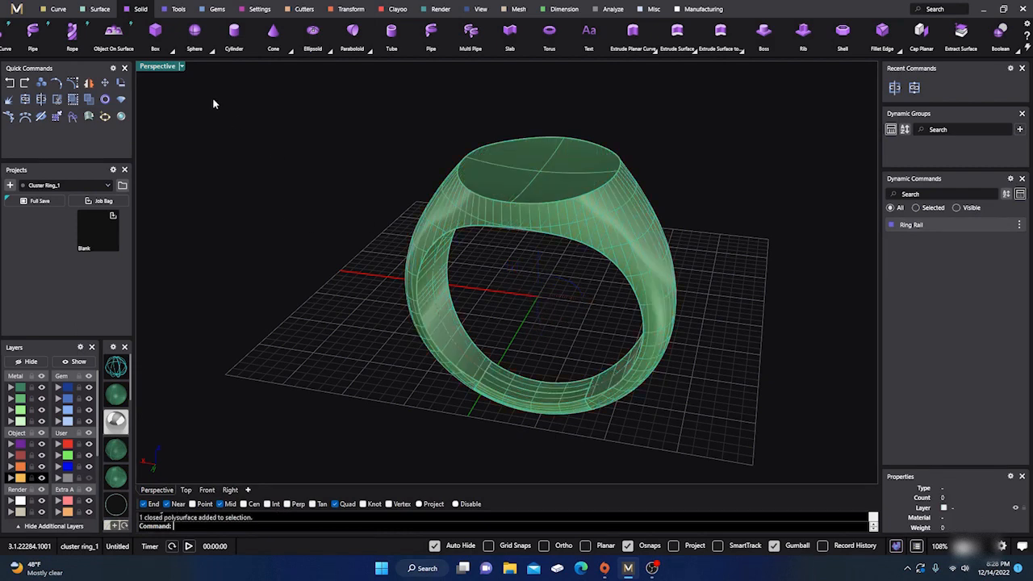
Step: Blend the oval rim edge around the signet's dished top with a 0.3 radius
click(890, 49)
click(892, 73)
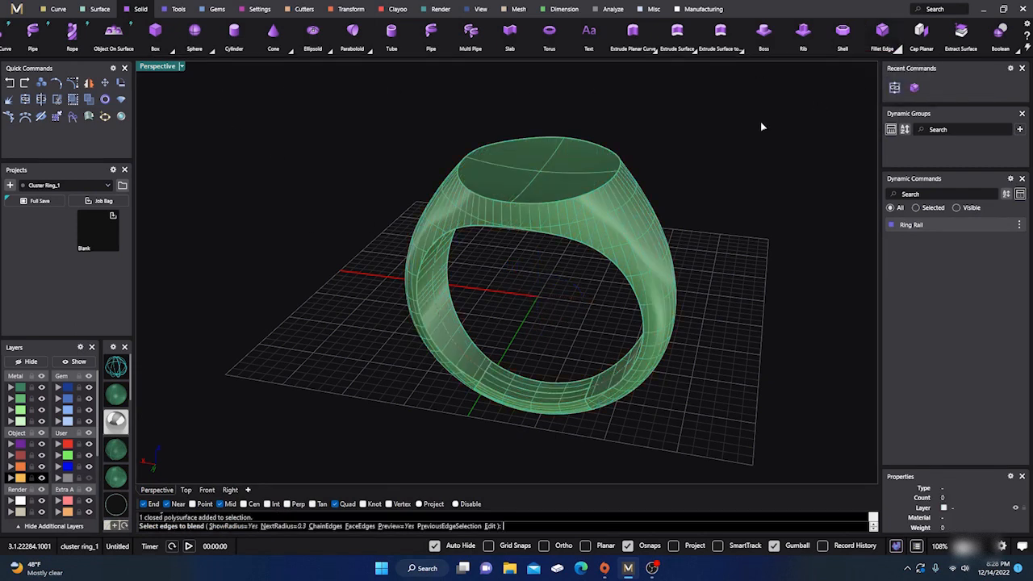
click(620, 172)
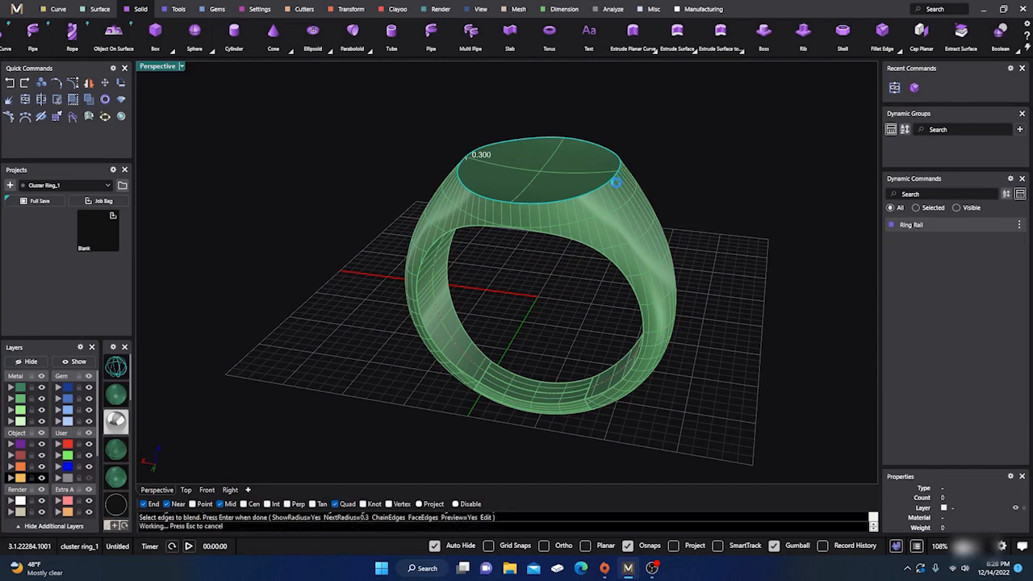
key(Return)
scroll(523, 290, up, 6)
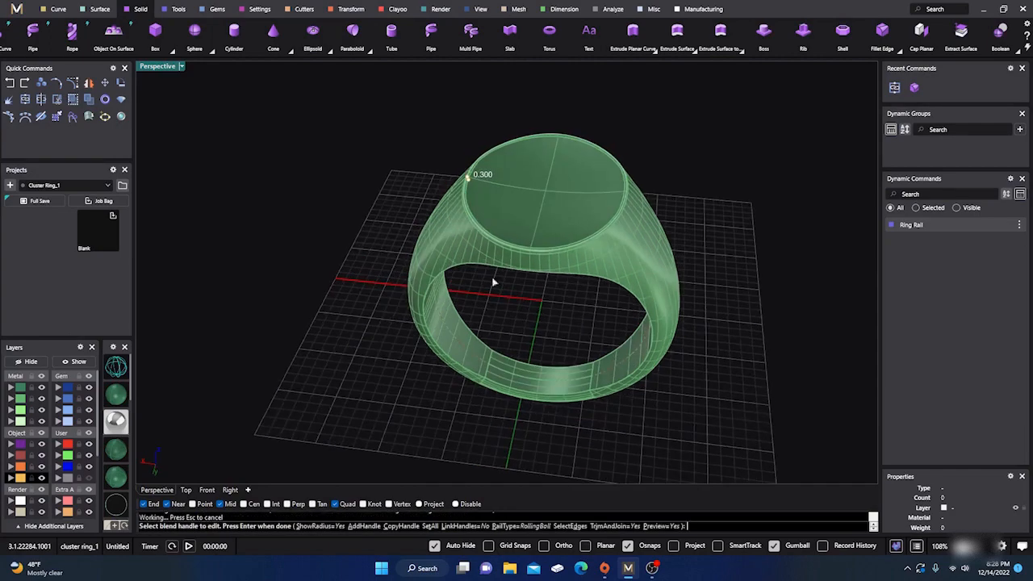
scroll(518, 257, down, 5)
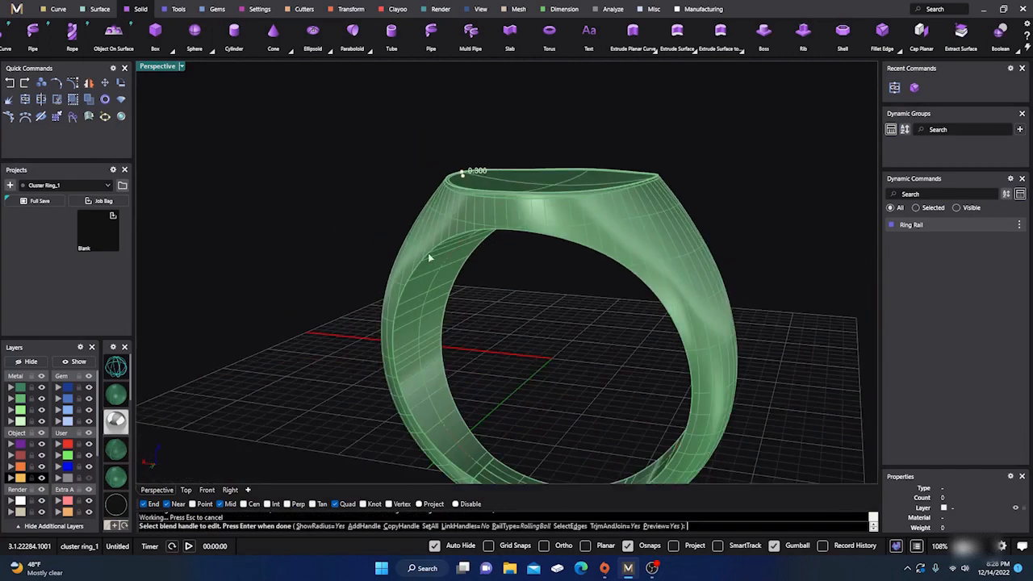
right_drag(513, 304, 523, 349)
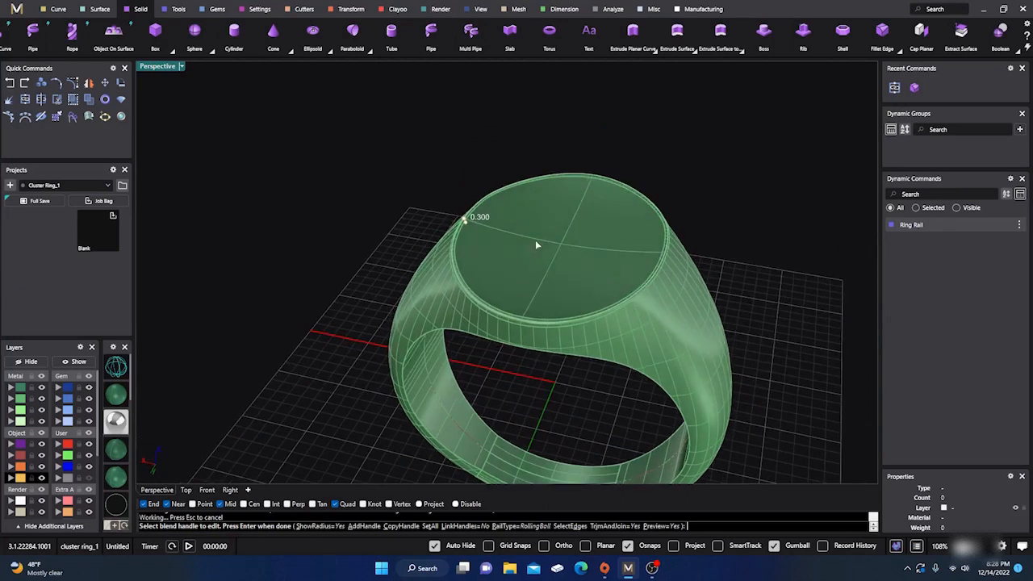
drag(535, 239, 354, 189)
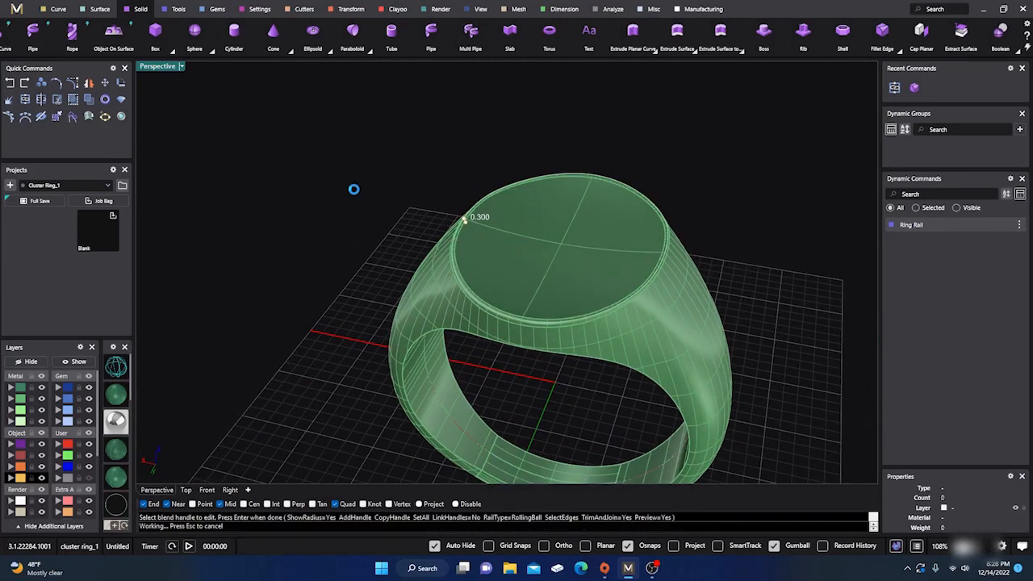
key(Return)
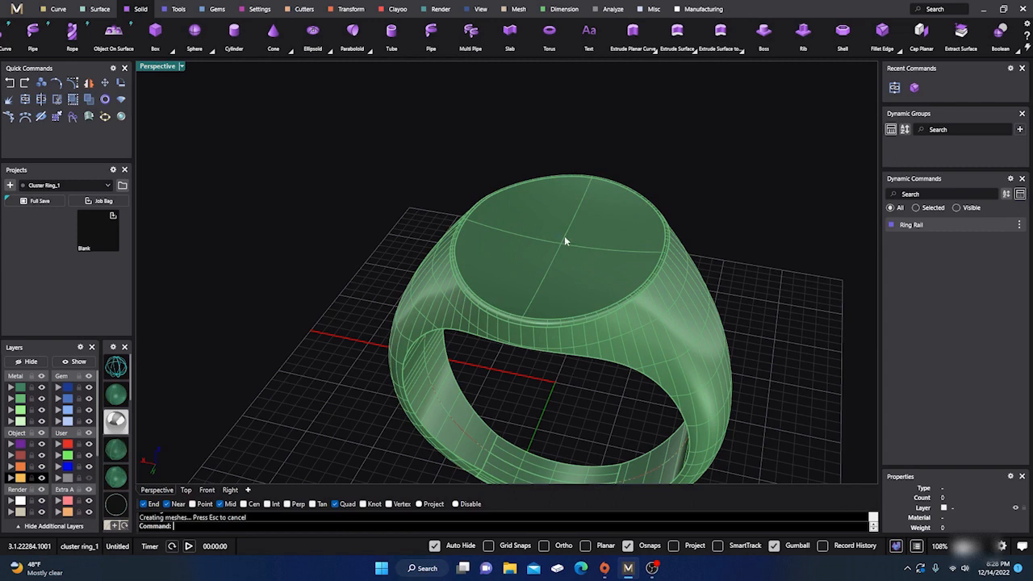
Step: Extract the dished oval top surface from the blended ring and move it to the Metal 01 layer
click(565, 240)
click(746, 95)
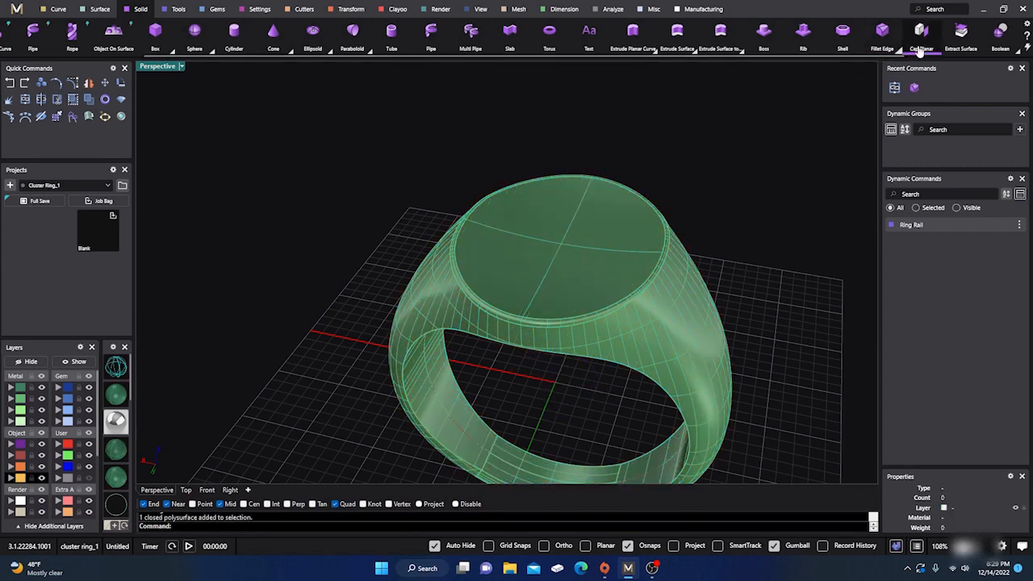
click(961, 32)
click(555, 236)
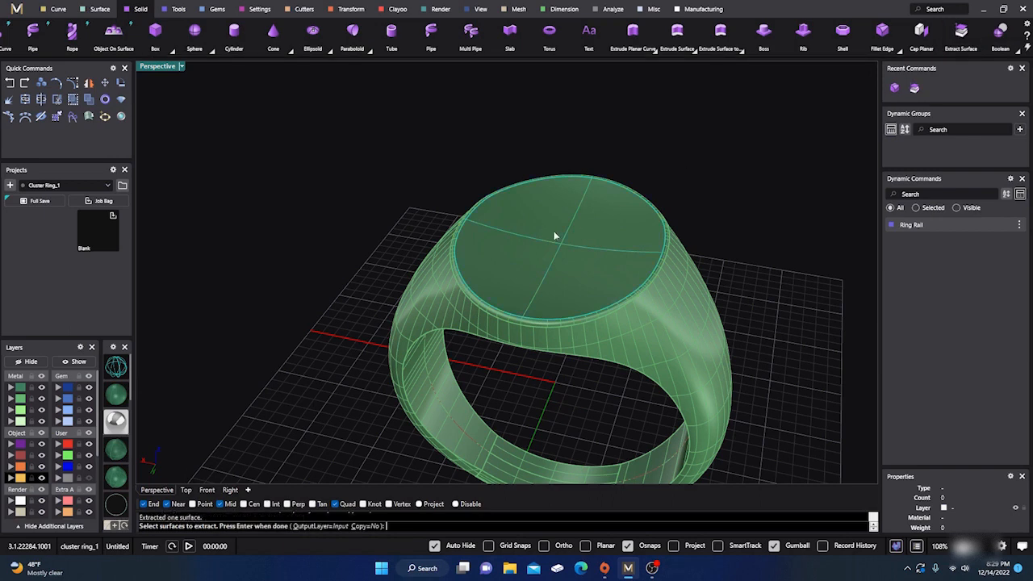
key(Return)
click(272, 196)
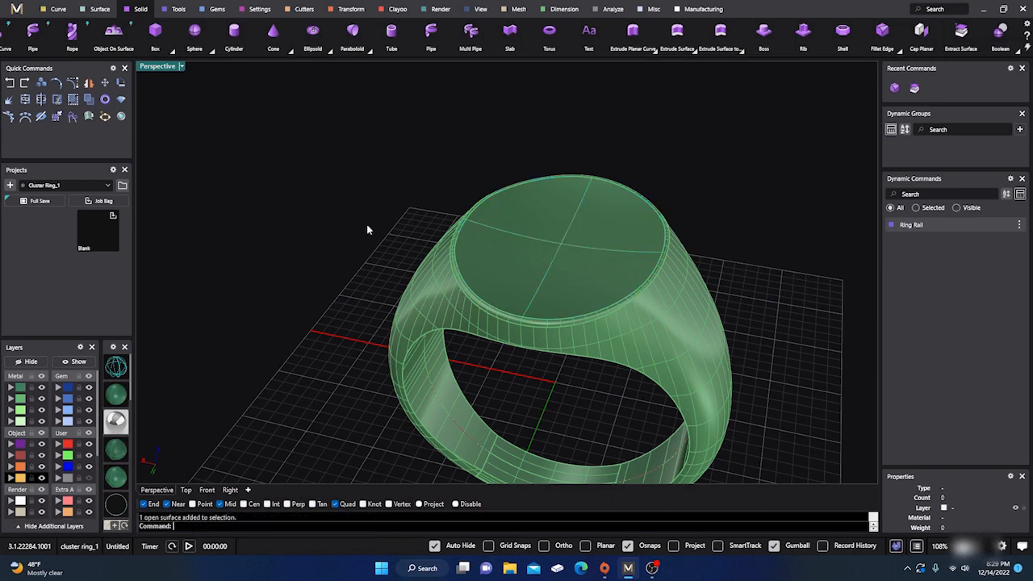
click(543, 239)
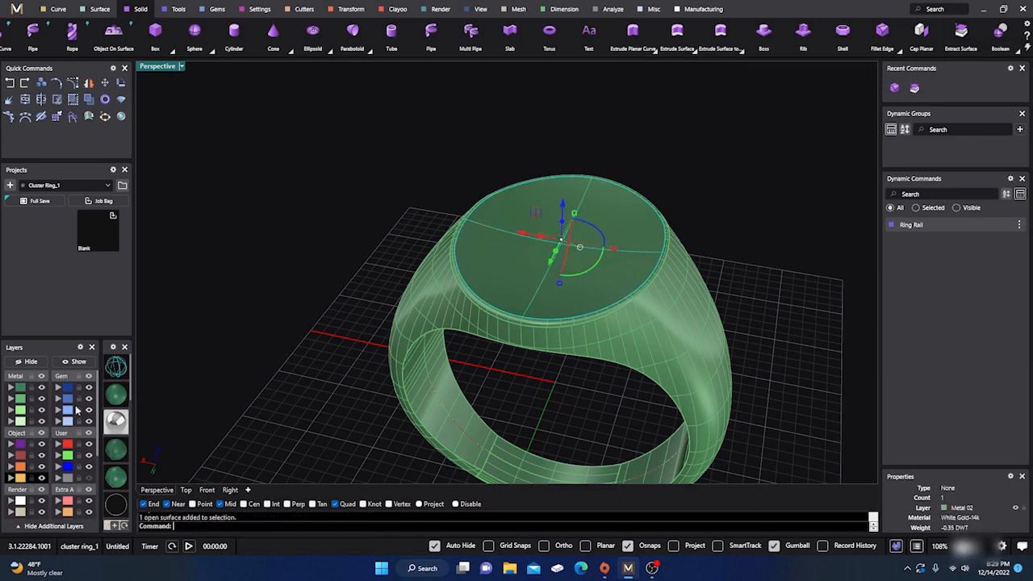
click(18, 388)
click(232, 297)
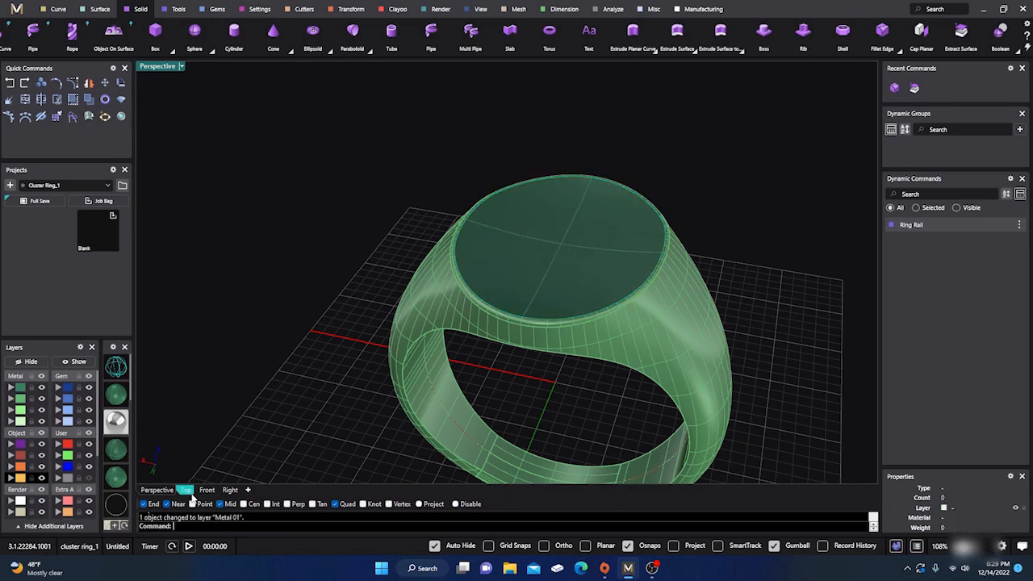
Step: Start a Pave gem layout on the ring's dished oval top surface, working from the top view
click(185, 490)
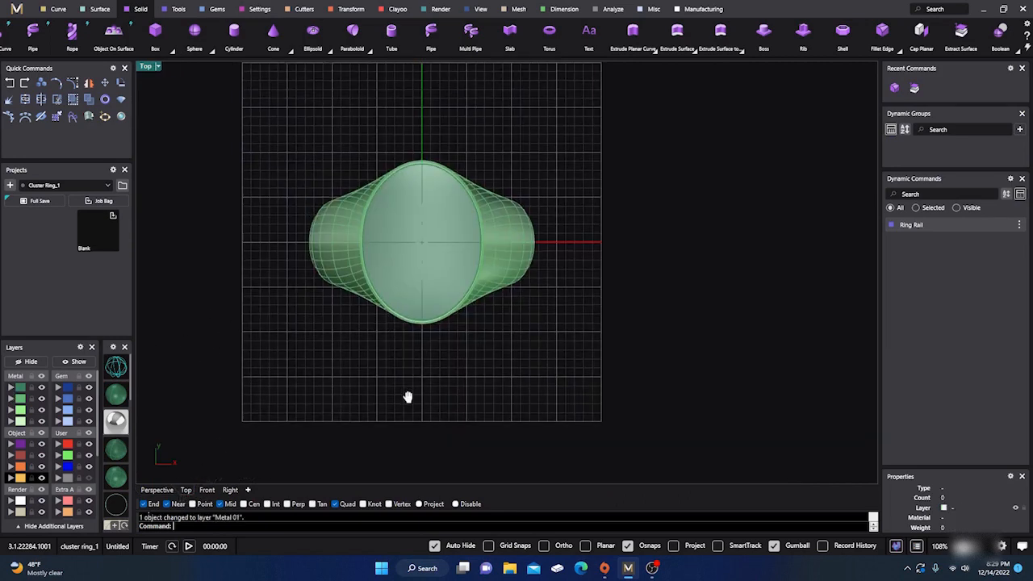
click(216, 11)
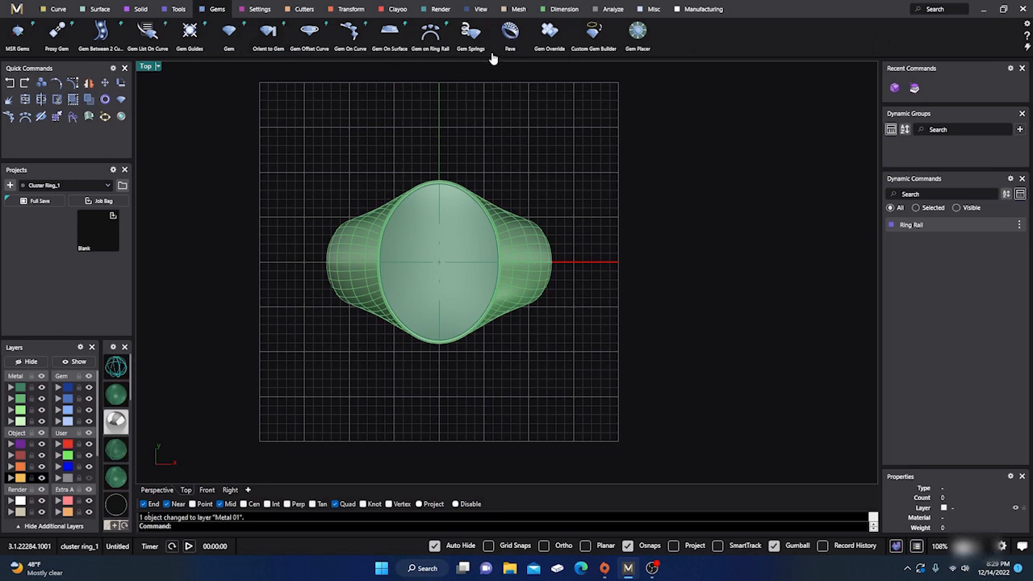
click(510, 32)
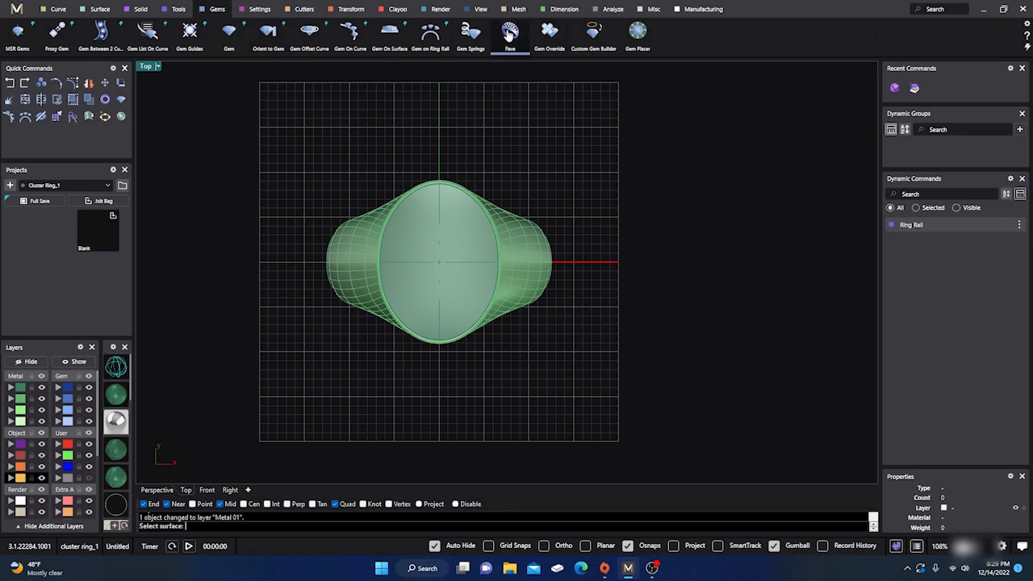
click(464, 240)
scroll(432, 208, up, 3)
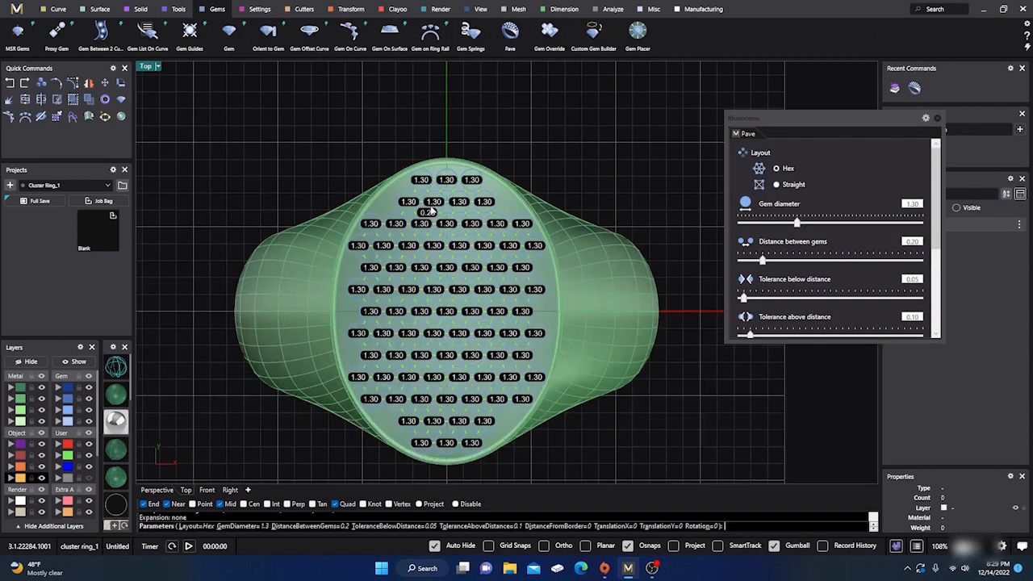
scroll(432, 208, up, 1)
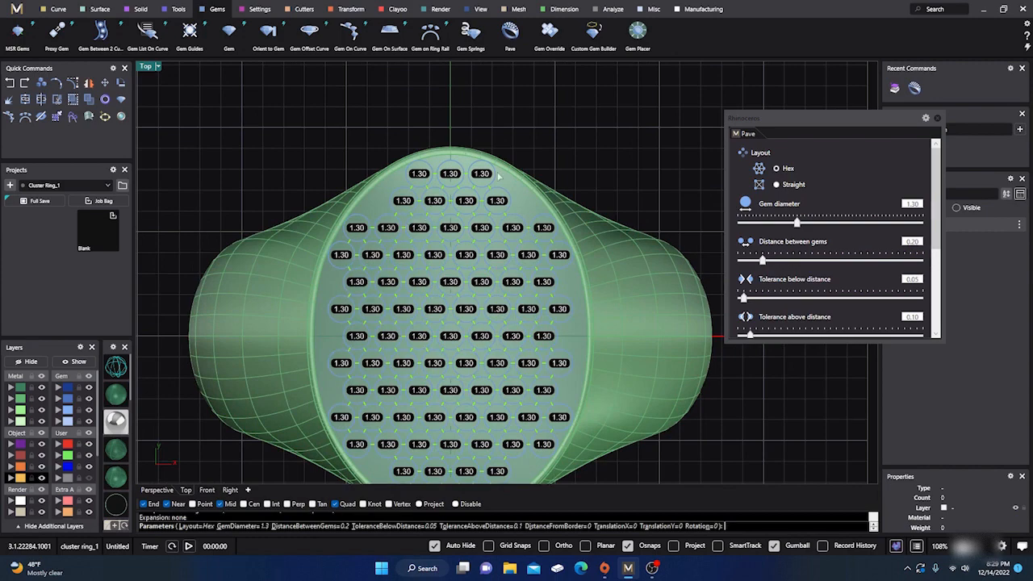
Step: Examine in perspective how the previewed pave gem layout follows the dished surface and fits inside the oval rim
click(156, 490)
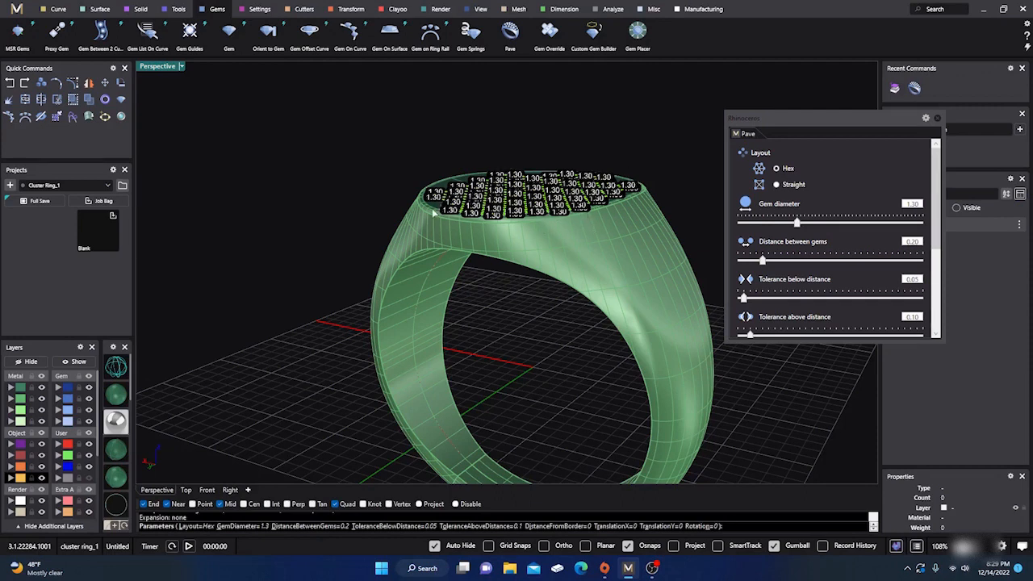
right_drag(344, 239, 444, 252)
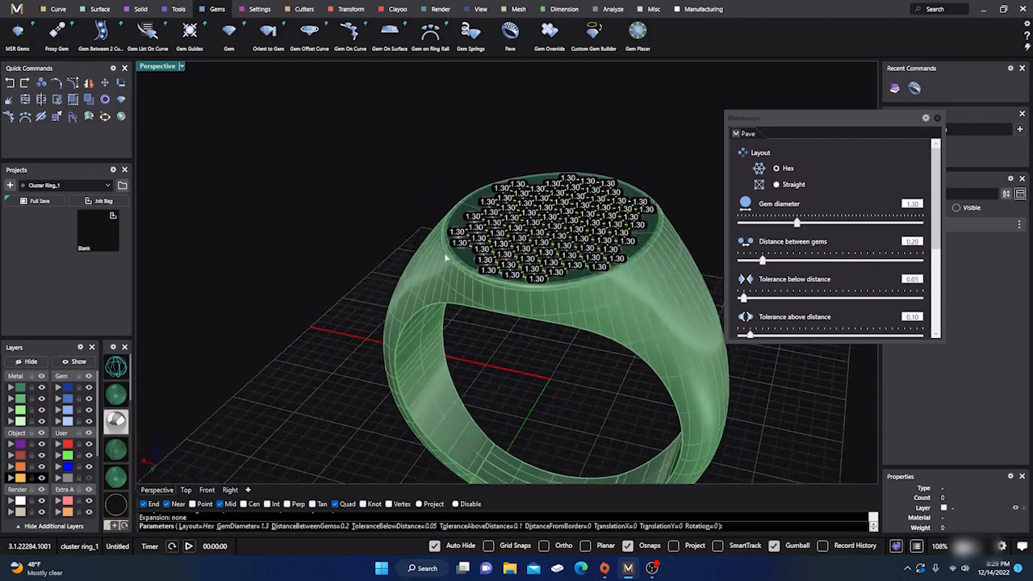
scroll(375, 270, up, 5)
scroll(331, 277, down, 5)
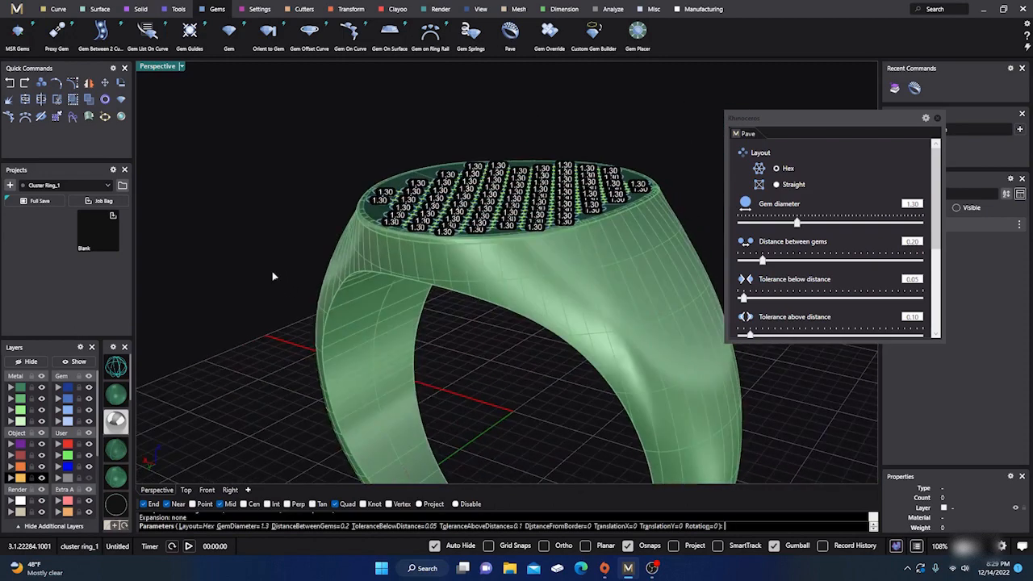
right_drag(383, 287, 433, 346)
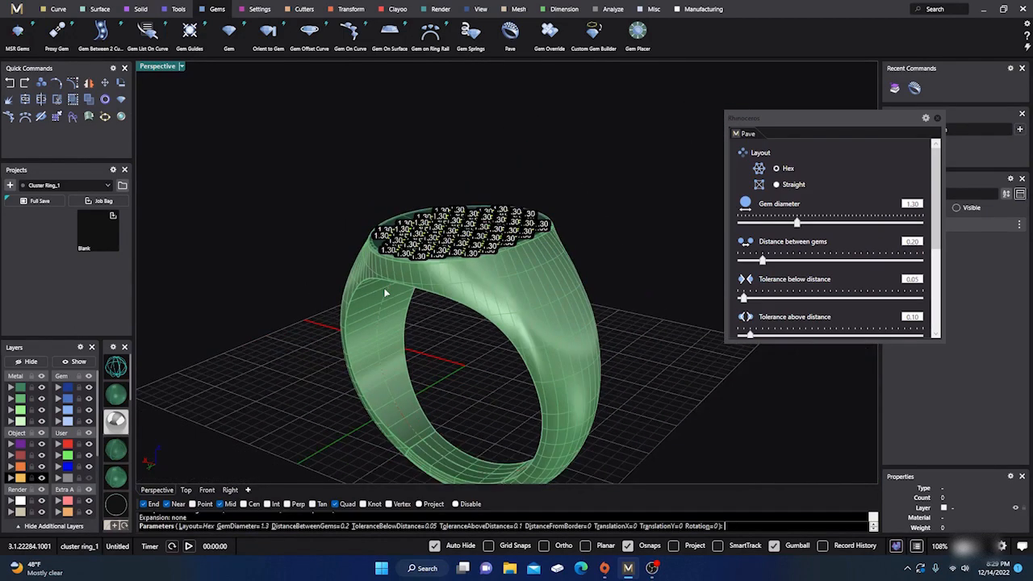
scroll(434, 346, down, 5)
right_drag(474, 268, 481, 345)
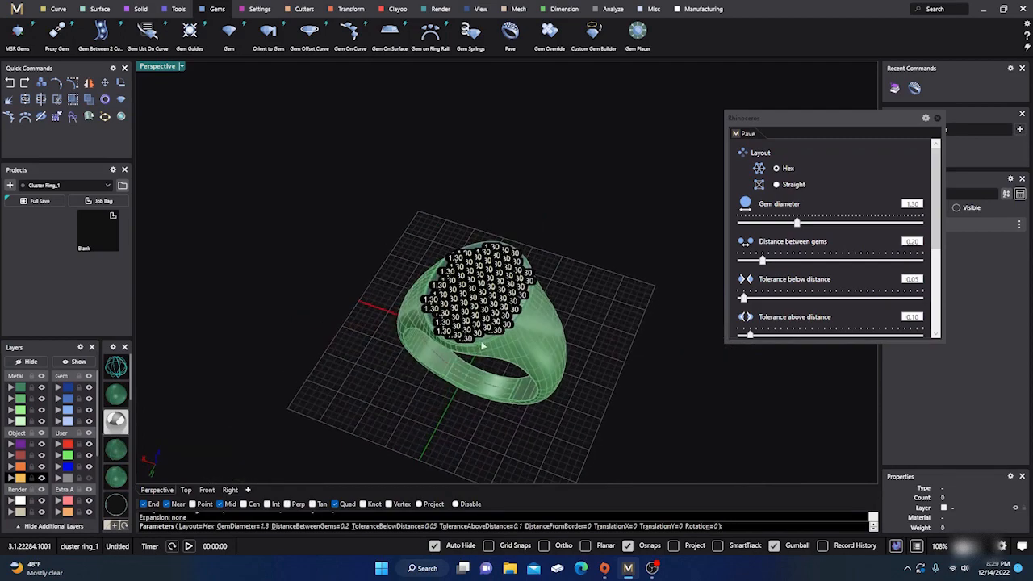
scroll(481, 345, up, 4)
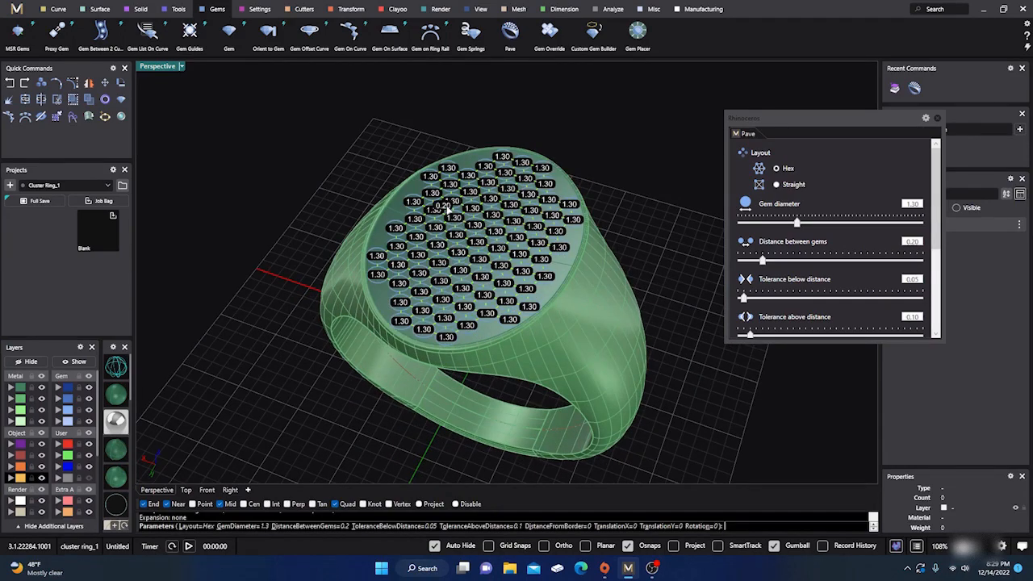